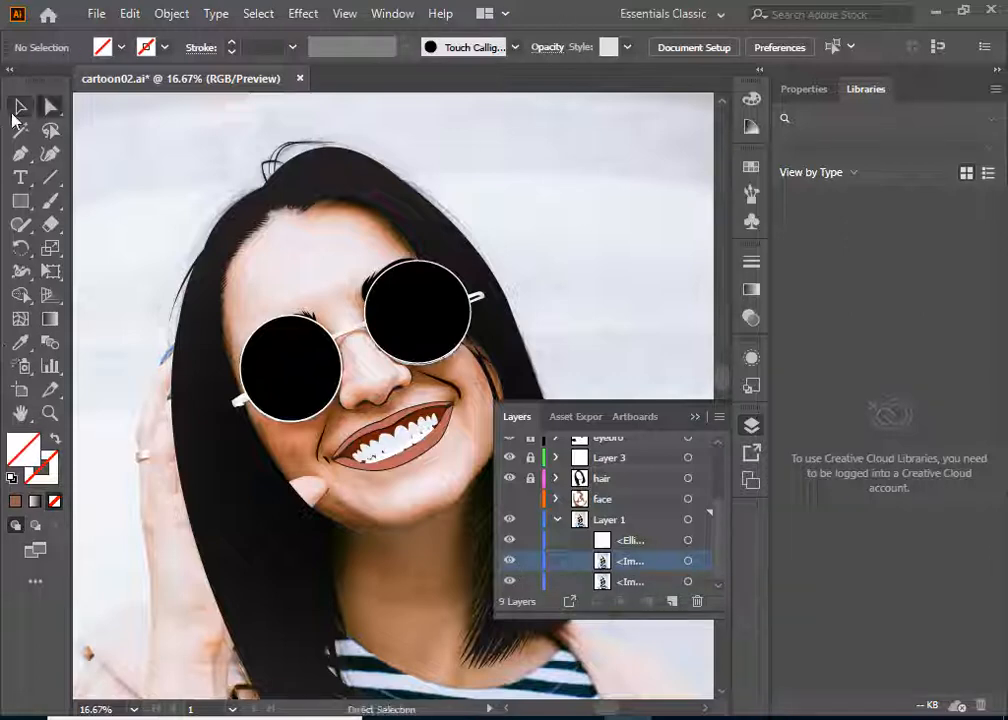
# Step: Image Trace the portrait photo in Layer 1 with the 16 Colors preset
pyautogui.click(19, 106)
pyautogui.moveTo(317, 266); pyautogui.dragTo(320, 266)
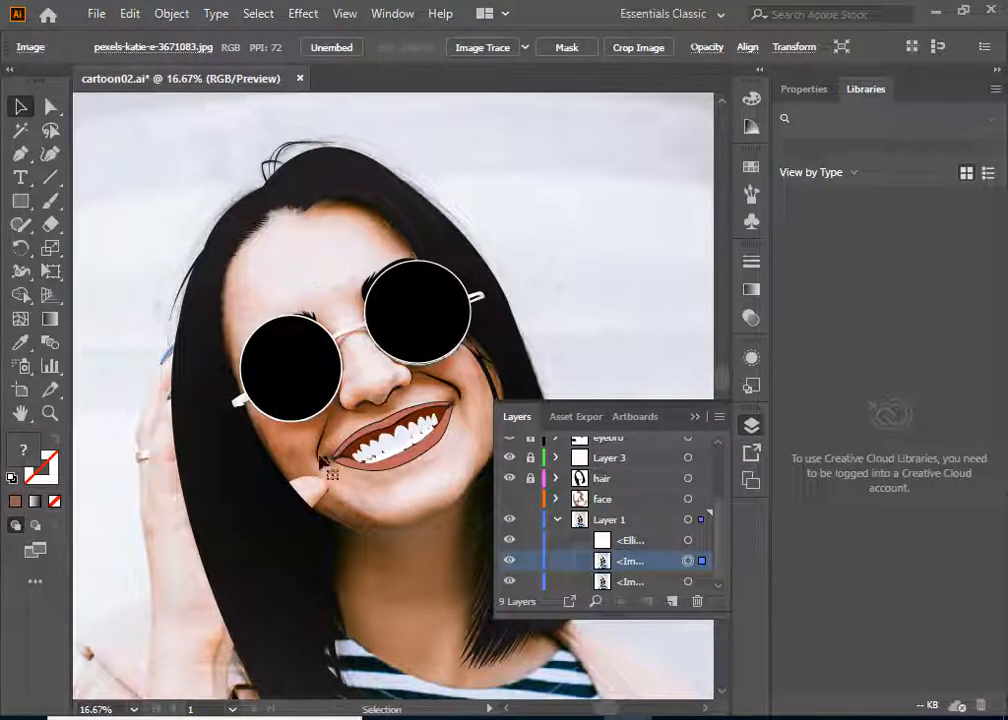
pyautogui.scroll(5, 234, 423)
pyautogui.hotkey('ctrl', '-')
pyautogui.hotkey('ctrl', '-')
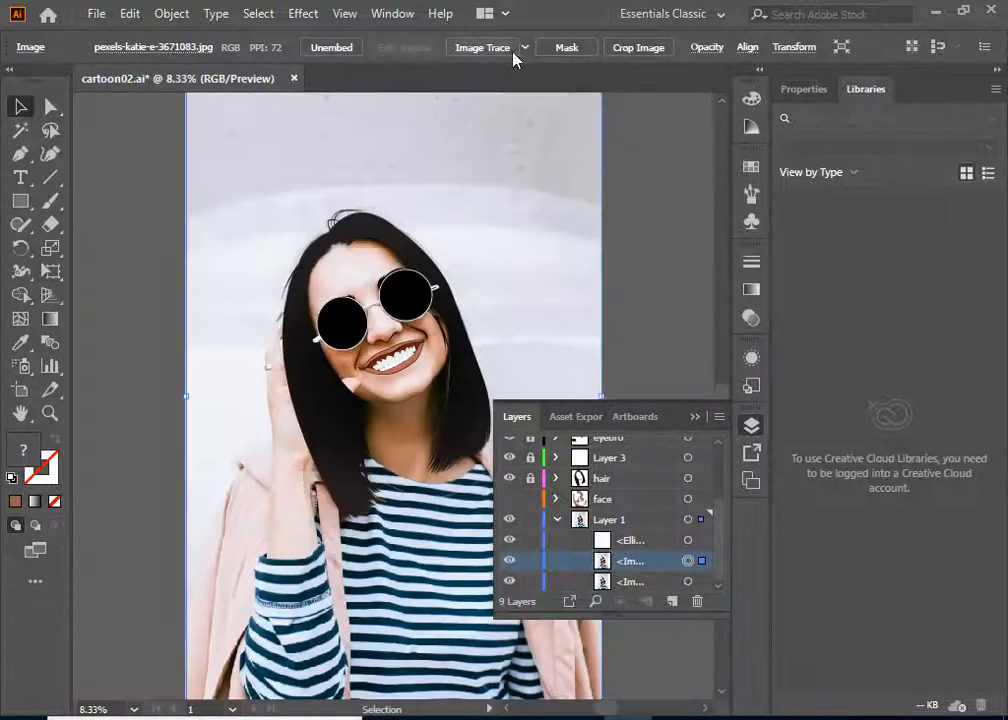
pyautogui.click(524, 47)
pyautogui.click(580, 203)
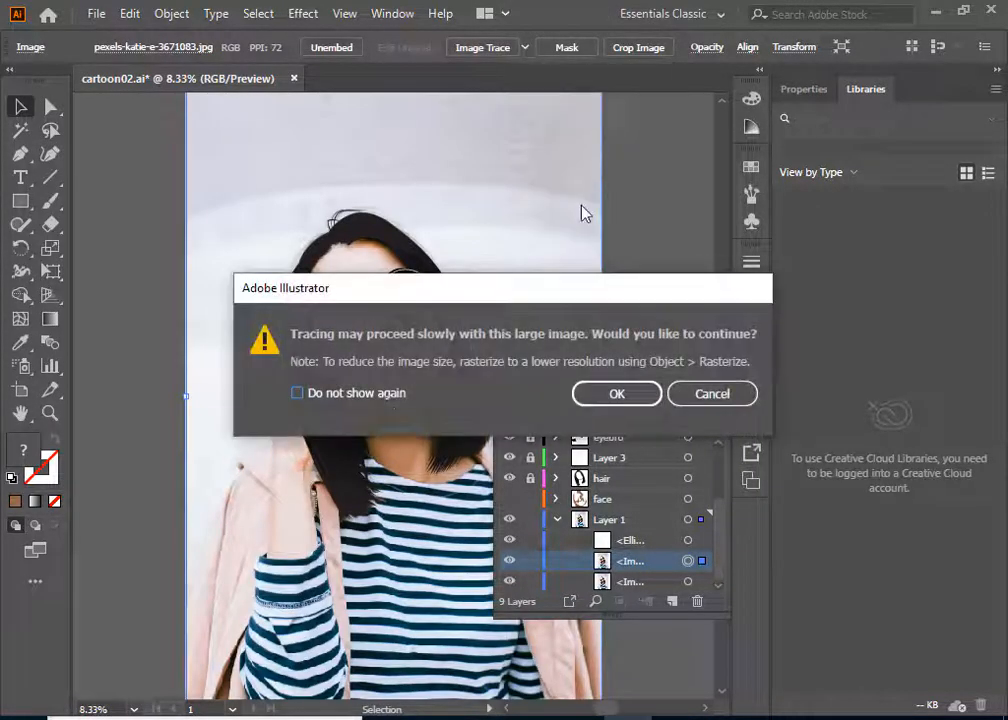
pyautogui.click(608, 396)
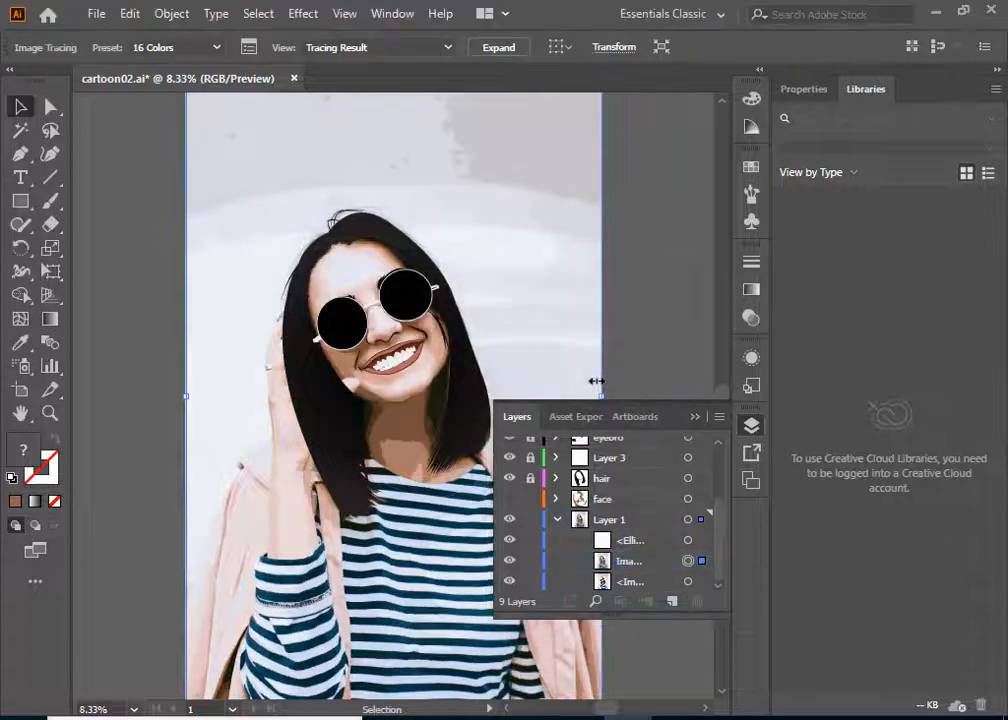
# Step: Remove the tracing from the photo and delete the old face layer
pyautogui.hotkey('ctrl', '=')
pyautogui.hotkey('ctrl', '=')
pyautogui.hotkey('ctrl', '=')
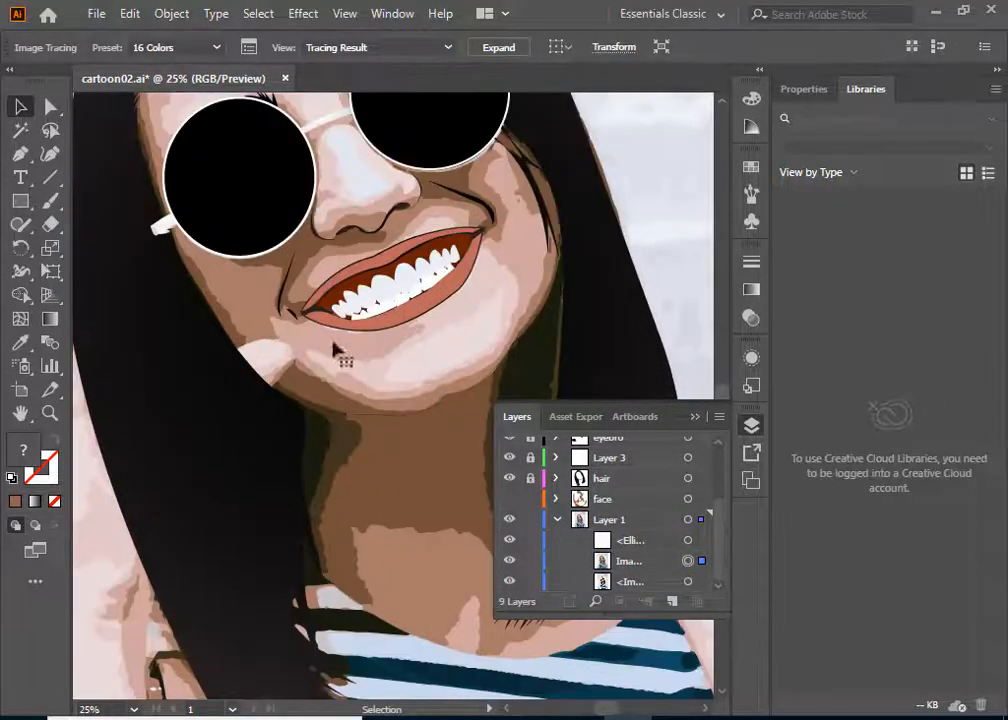
pyautogui.scroll(5, 431, 295)
pyautogui.click(558, 520)
pyautogui.click(637, 525)
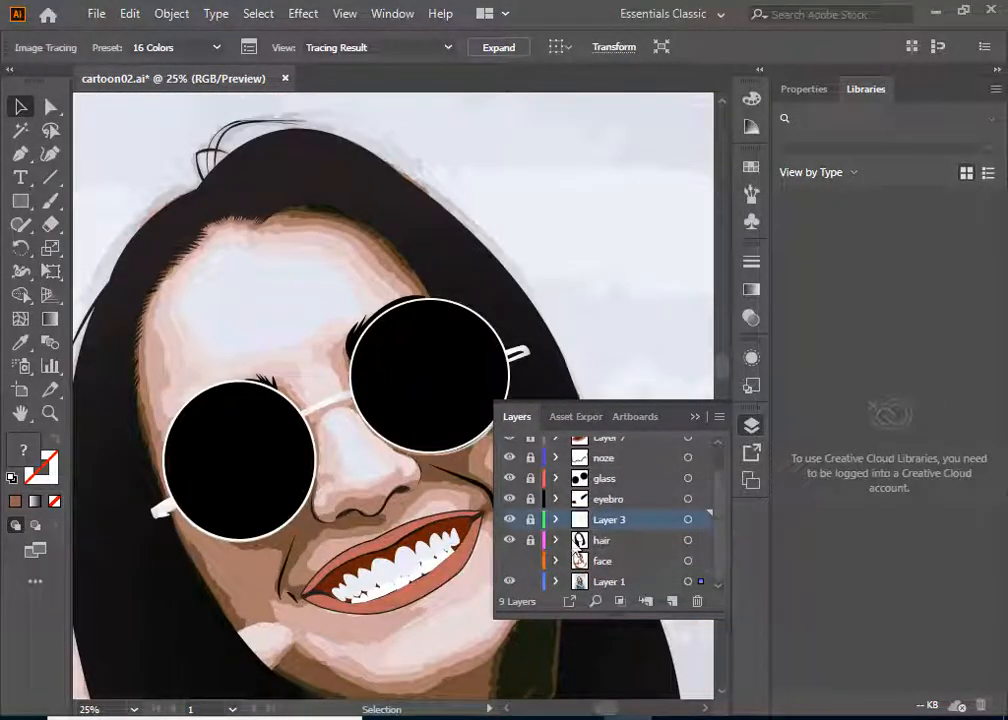
pyautogui.click(632, 541)
pyautogui.click(618, 562)
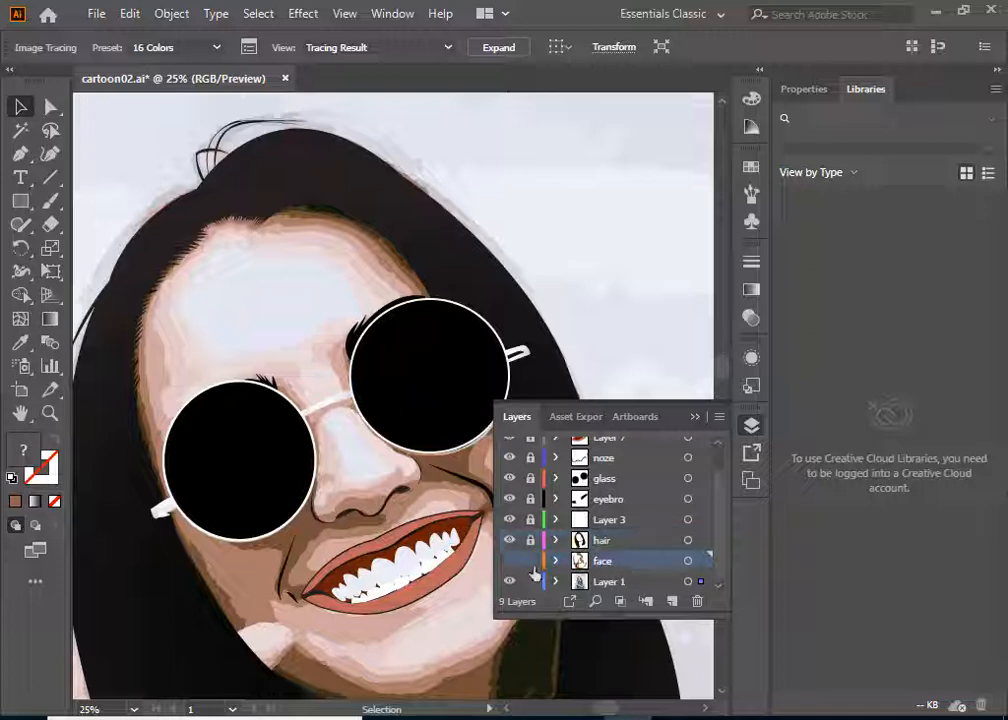
pyautogui.click(510, 561)
pyautogui.click(511, 563)
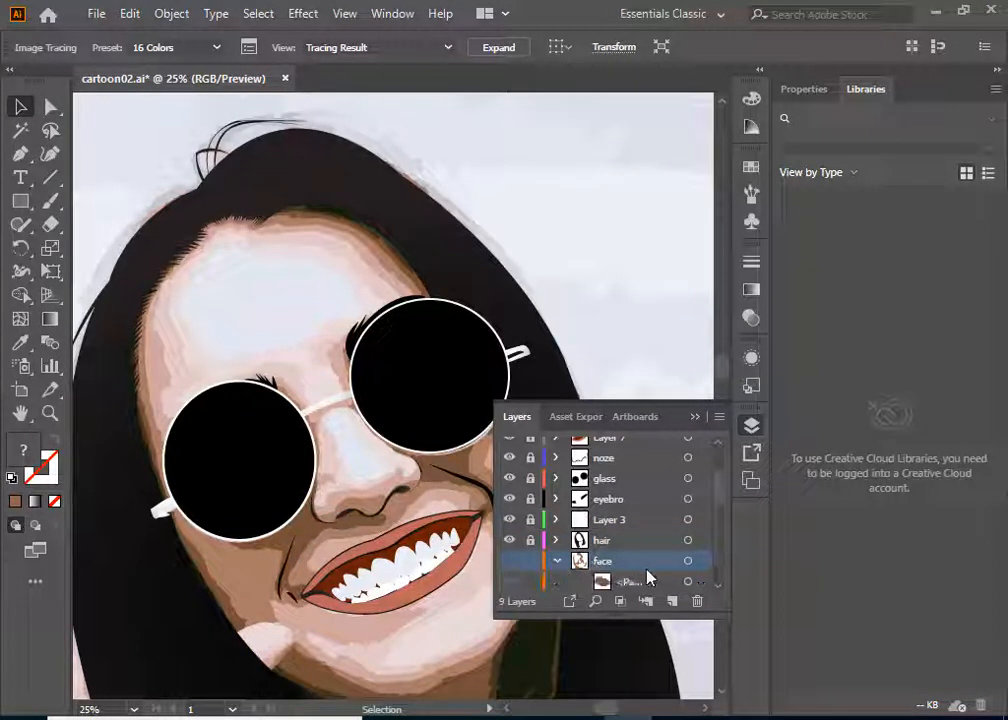
pyautogui.scroll(-1, 648, 577)
pyautogui.press('Delete')
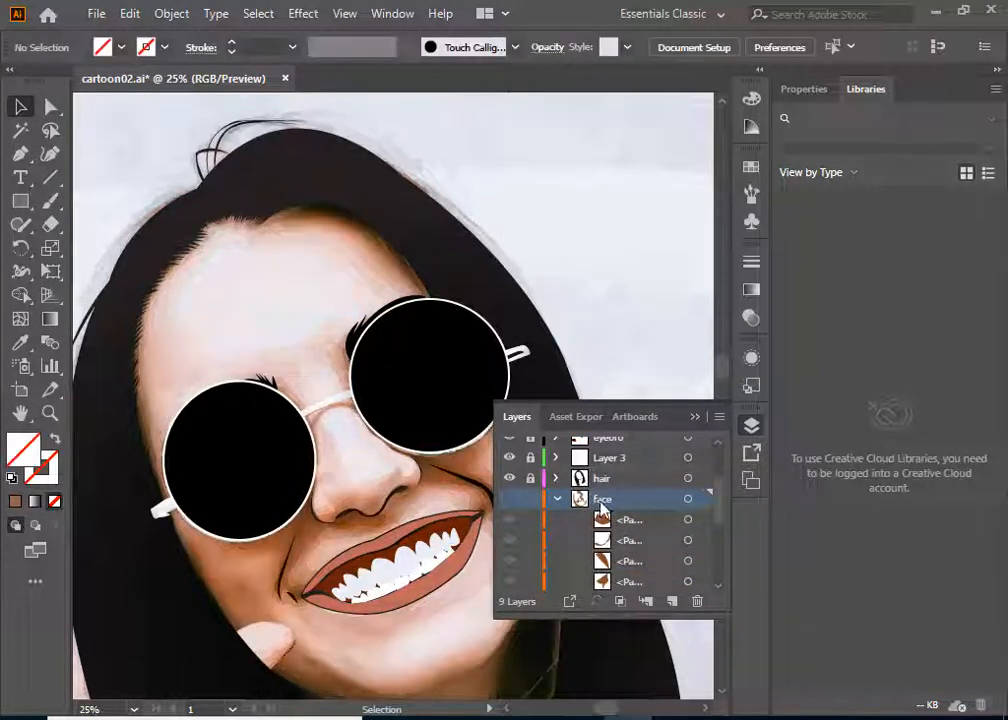
pyautogui.click(697, 601)
pyautogui.click(425, 314)
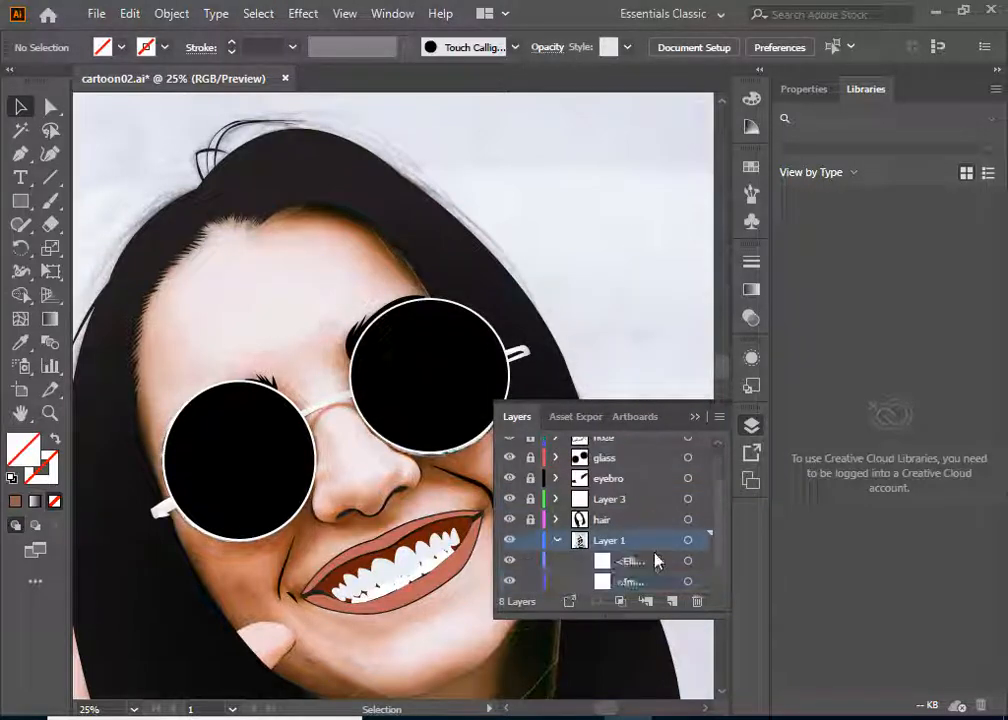
# Step: Trace the portrait photo in Layer 1 again using the 16 Colors preset
pyautogui.click(632, 582)
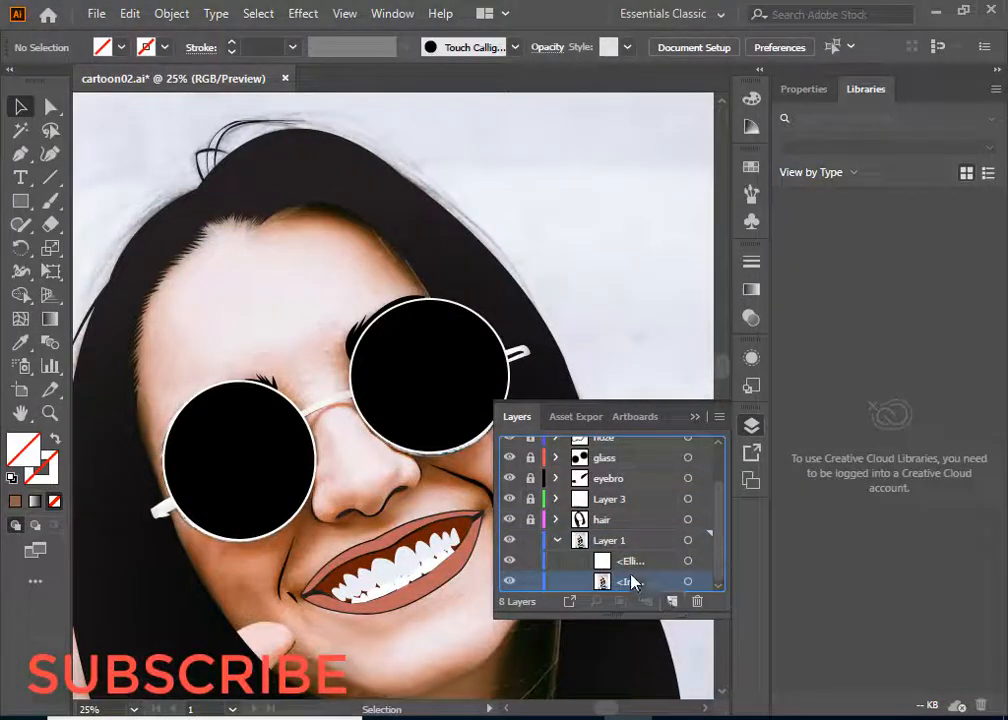
pyautogui.click(190, 178)
pyautogui.click(527, 47)
pyautogui.click(556, 313)
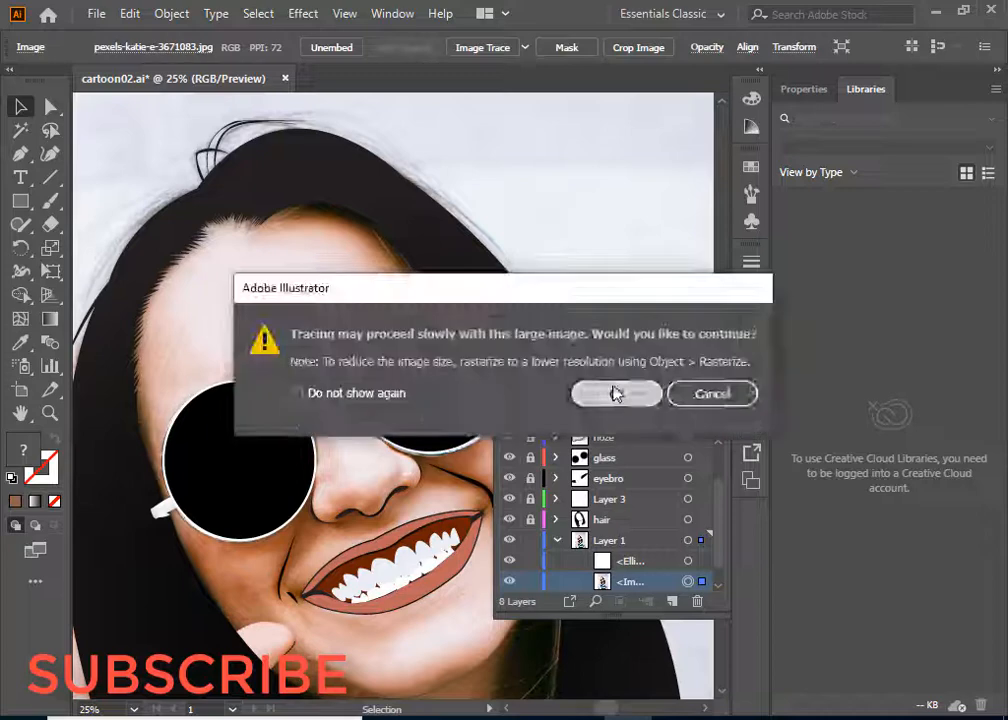
pyautogui.click(615, 393)
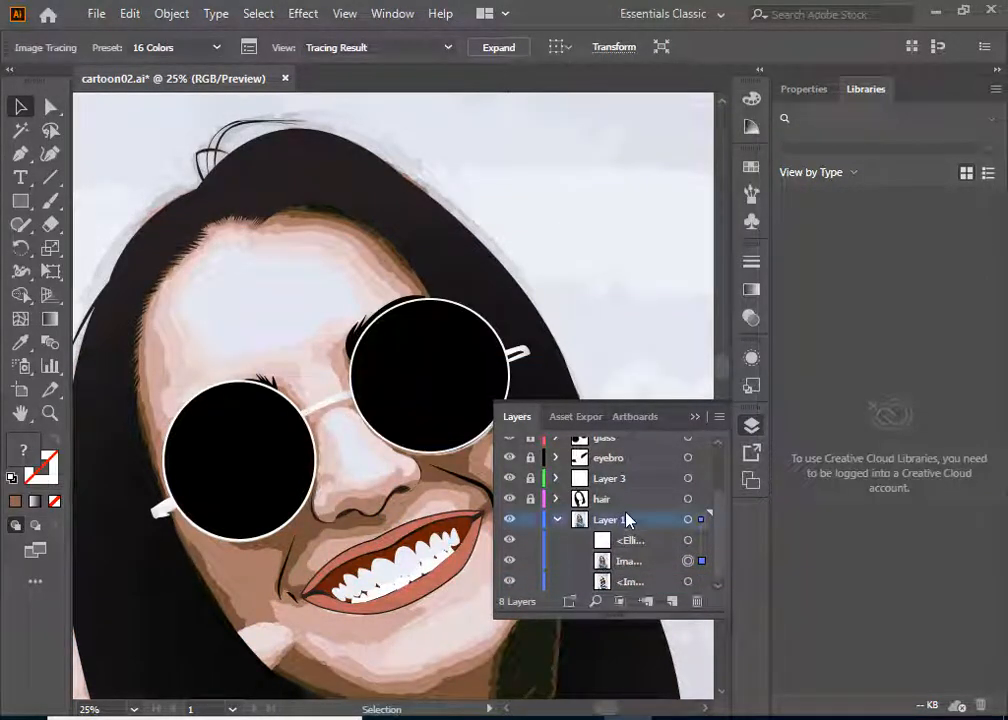
# Step: Add a new layer named face directly above Layer 1
pyautogui.click(672, 602)
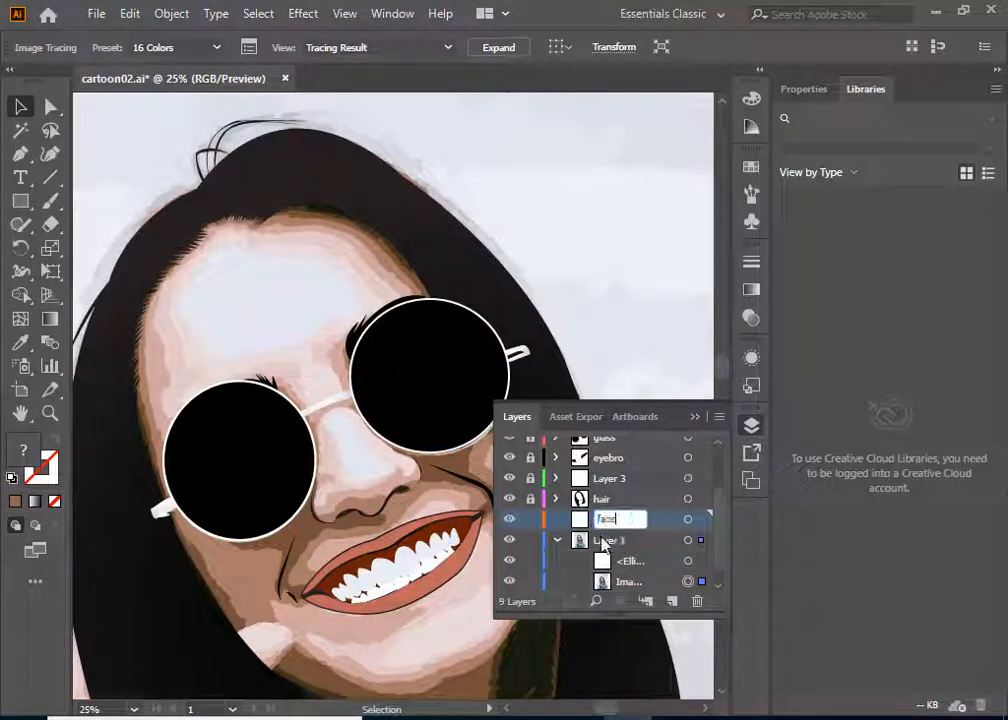
pyautogui.press('Return')
# Step: Sample the dark brown beside the hairline and draw a closed Pen shape over the shadow along the forehead's upper right edge
pyautogui.hotkey('ctrl', '+')
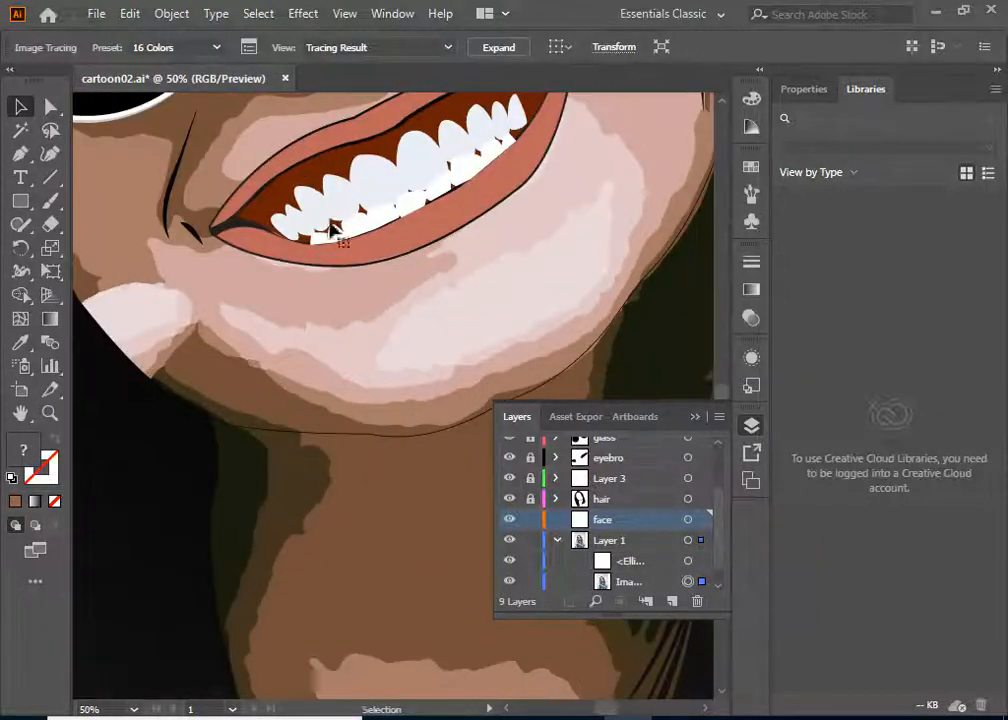
pyautogui.moveTo(331, 230); pyautogui.dragTo(397, 690)
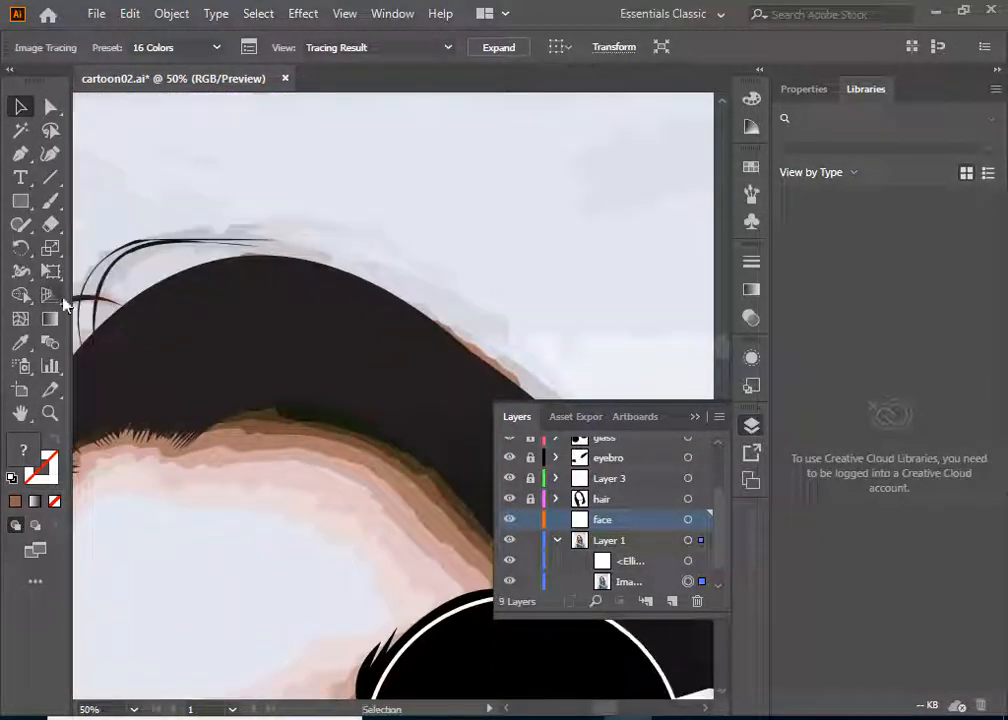
pyautogui.click(22, 343)
pyautogui.click(403, 452)
pyautogui.press('p')
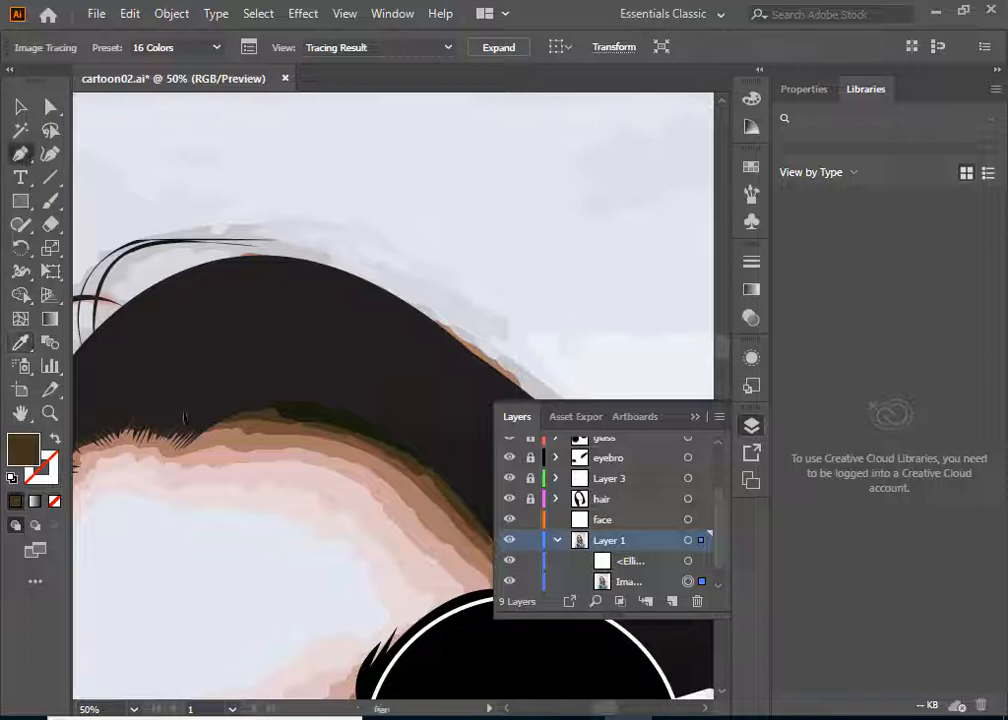
pyautogui.click(189, 417)
pyautogui.moveTo(350, 437); pyautogui.dragTo(360, 455)
pyautogui.moveTo(410, 502); pyautogui.dragTo(239, 481)
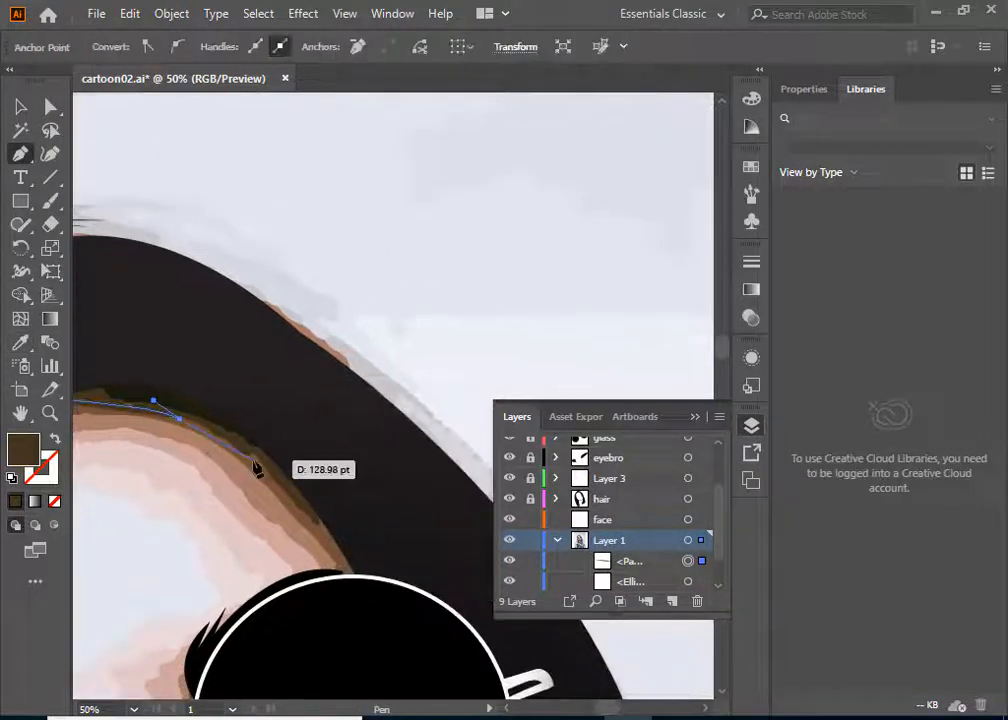
pyautogui.click(256, 460)
pyautogui.moveTo(322, 528); pyautogui.dragTo(355, 543)
pyautogui.click(330, 493)
pyautogui.click(296, 444)
pyautogui.moveTo(203, 349); pyautogui.dragTo(412, 459)
pyautogui.click(323, 429)
pyautogui.click(250, 448)
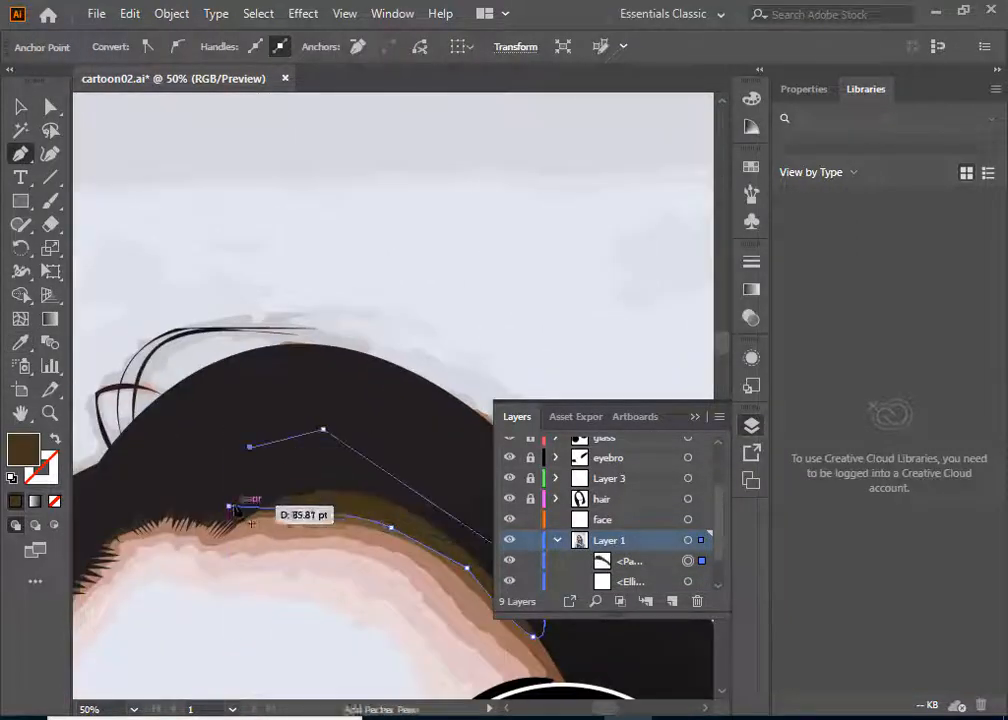
pyautogui.click(228, 506)
# Step: Draw a dark brown Pen shape along the left edge of the forehead, running down beside the left sunglass lens
pyautogui.moveTo(184, 504); pyautogui.dragTo(352, 214)
pyautogui.click(148, 412)
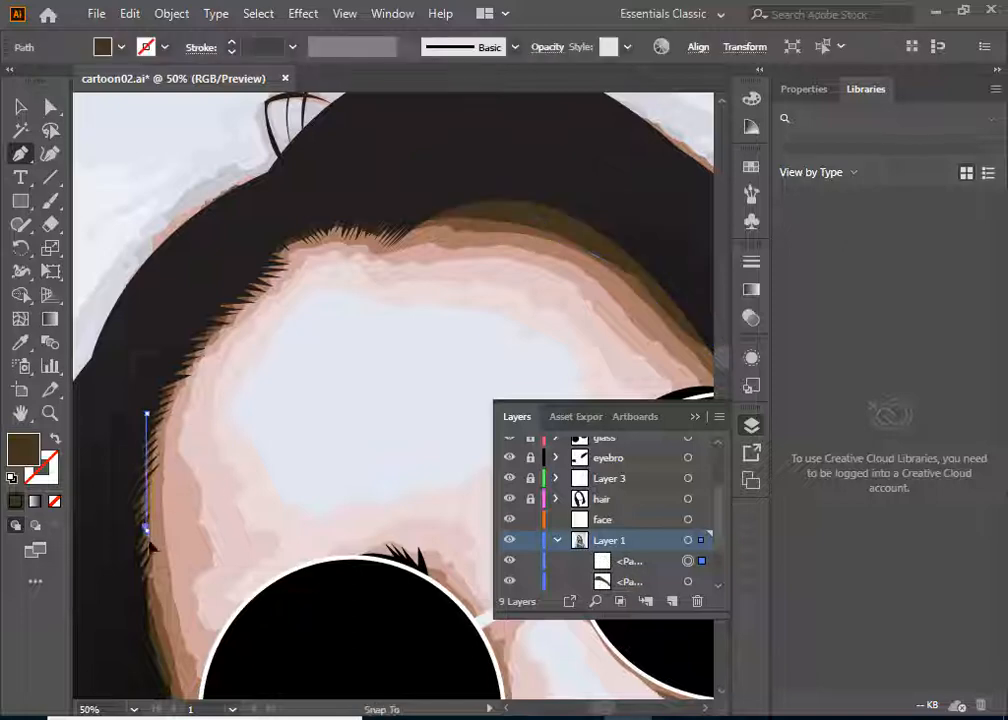
pyautogui.moveTo(148, 529); pyautogui.dragTo(152, 551)
pyautogui.moveTo(163, 612); pyautogui.dragTo(164, 541)
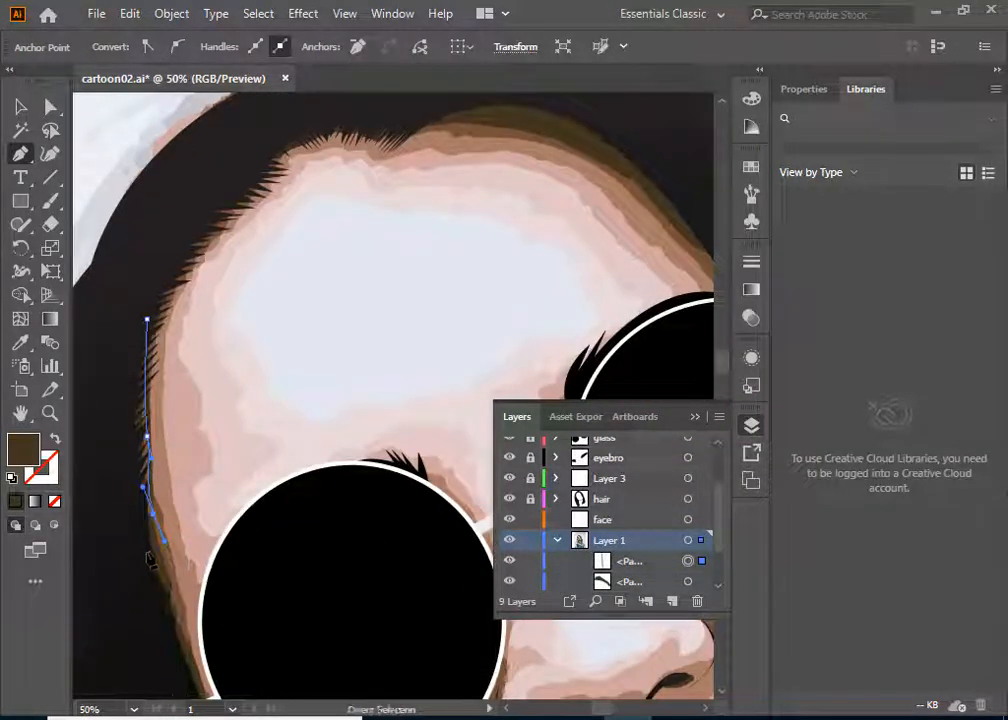
pyautogui.click(170, 580)
pyautogui.click(176, 638)
pyautogui.click(113, 581)
pyautogui.click(104, 429)
pyautogui.click(116, 346)
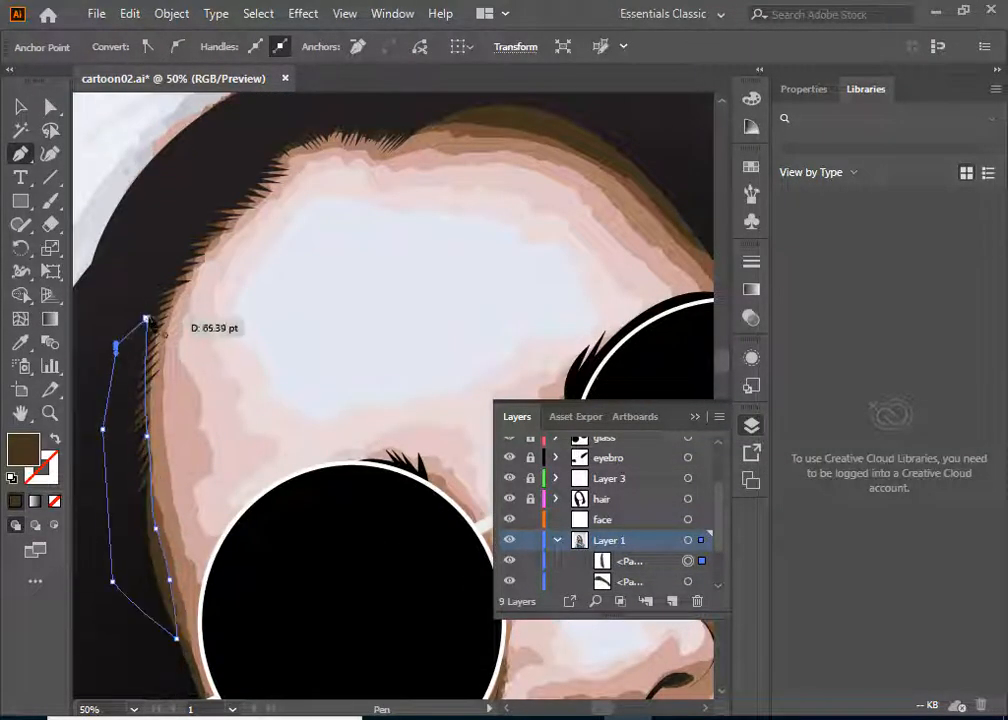
# Step: Draw a closed dark brown Pen shape along the left cheek edge, from the glasses arm down to the fingertip
pyautogui.scroll(-5, 146, 318)
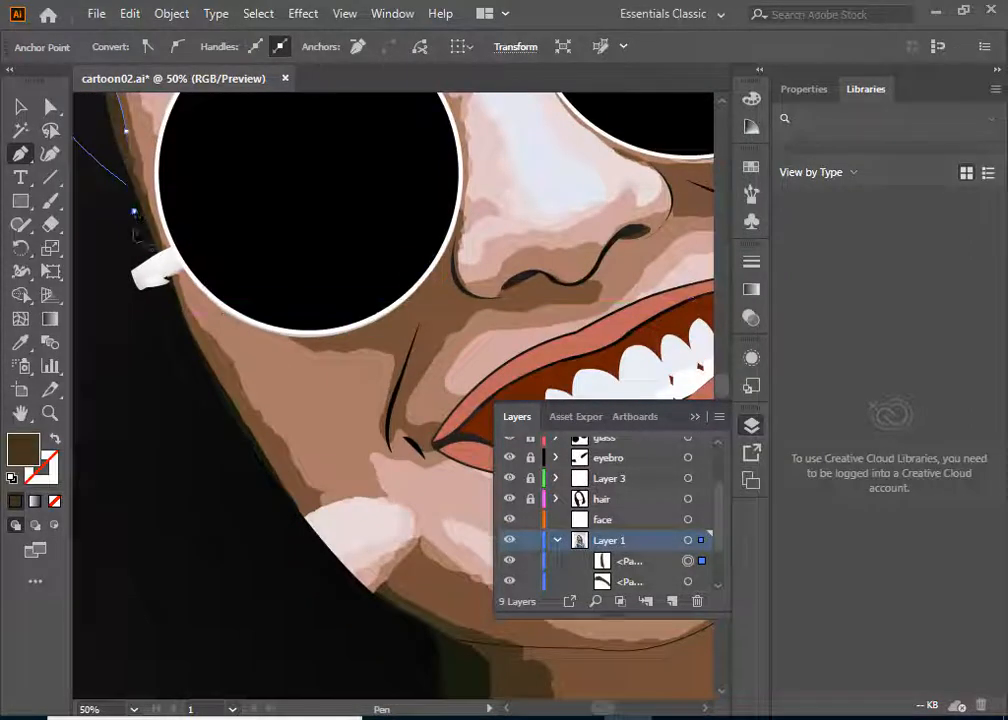
pyautogui.click(134, 212)
pyautogui.moveTo(194, 332); pyautogui.dragTo(218, 376)
pyautogui.click(254, 438)
pyautogui.click(304, 517)
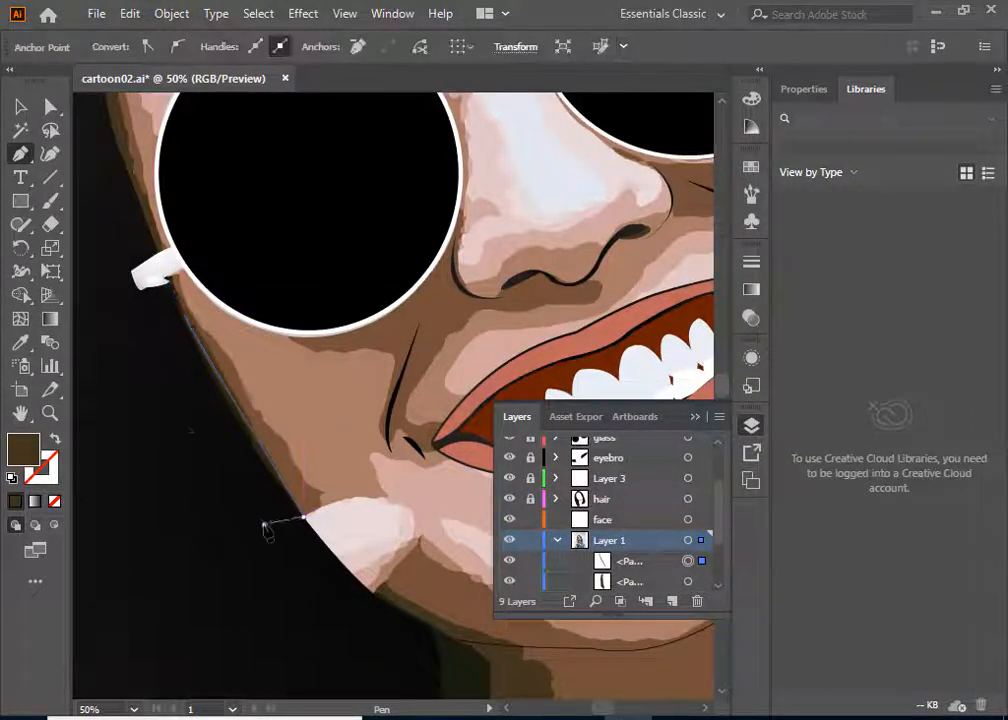
pyautogui.click(265, 525)
pyautogui.click(187, 450)
pyautogui.click(162, 367)
pyautogui.click(134, 211)
# Step: Draw a closed dark brown Pen shape along the right cheek edge, from the sunglass lens down beside the hair
pyautogui.moveTo(311, 574); pyautogui.dragTo(221, 356)
pyautogui.moveTo(284, 396)
pyautogui.mouseDown()
pyautogui.moveTo(291, 559)
pyautogui.moveTo(268, 373)
pyautogui.moveTo(207, 344)
pyautogui.moveTo(319, 278)
pyautogui.moveTo(279, 405)
pyautogui.mouseUp()
pyautogui.moveTo(279, 272); pyautogui.dragTo(362, 483)
pyautogui.moveTo(392, 230); pyautogui.dragTo(160, 594)
pyautogui.moveTo(405, 629); pyautogui.dragTo(202, 305)
pyautogui.click(240, 295)
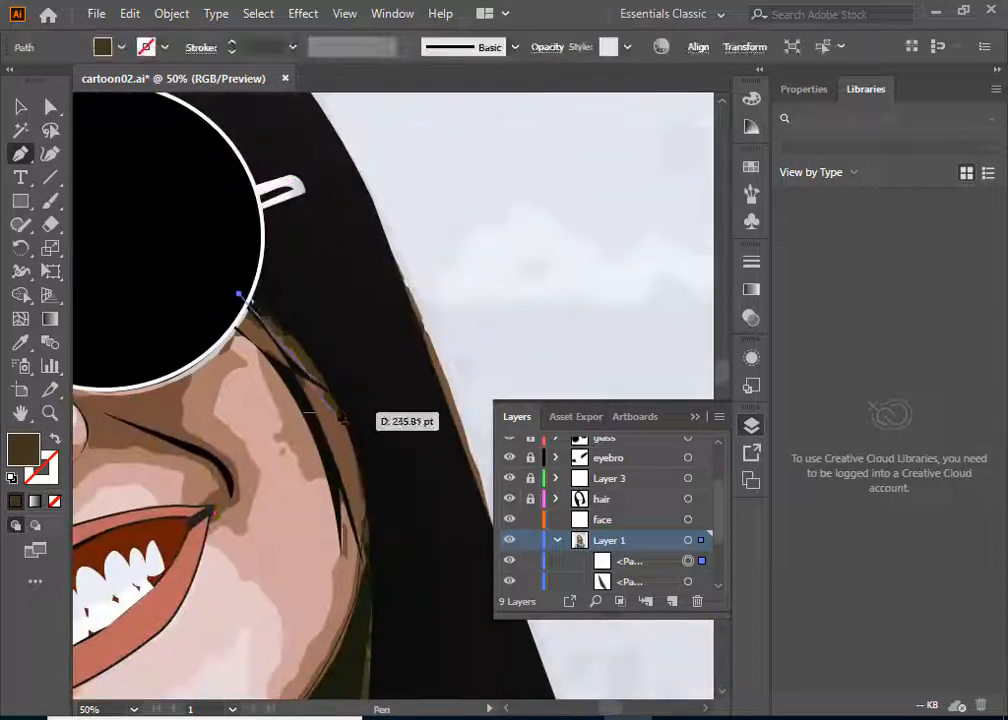
pyautogui.moveTo(340, 419); pyautogui.dragTo(355, 462)
pyautogui.click(367, 514)
pyautogui.click(362, 560)
pyautogui.click(401, 550)
pyautogui.click(401, 447)
pyautogui.click(351, 371)
pyautogui.click(282, 302)
pyautogui.click(240, 295)
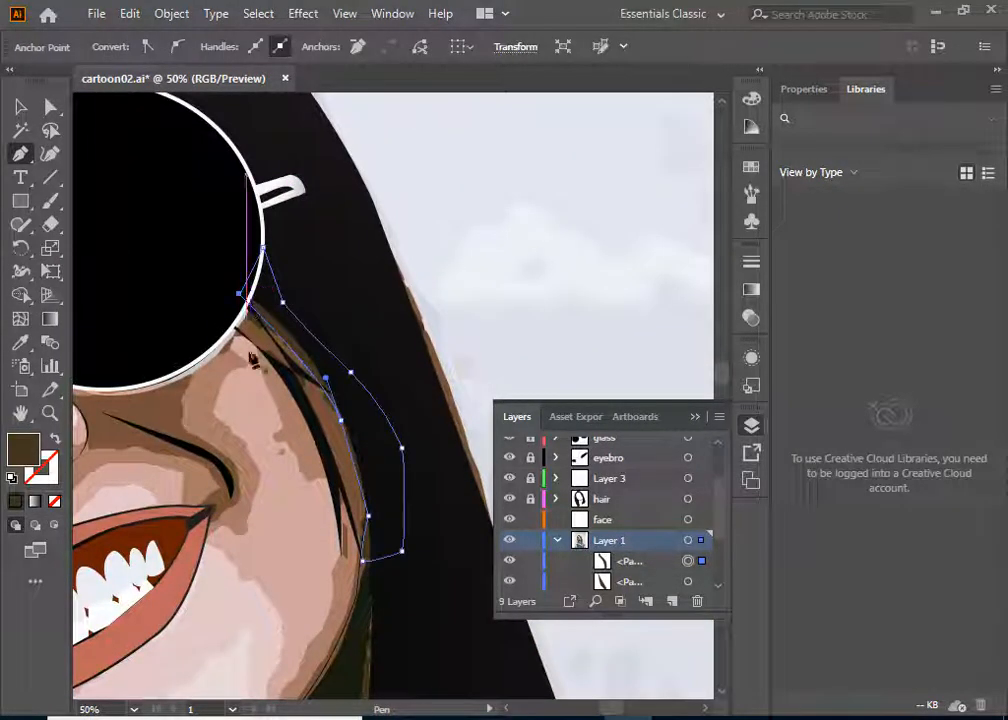
# Step: Examine the face edges and the whole portrait for remaining dark brown shadow areas
pyautogui.moveTo(404, 583); pyautogui.dragTo(288, 432)
pyautogui.moveTo(660, 245); pyautogui.dragTo(266, 502)
pyautogui.hotkey('ctrl', '-')
pyautogui.hotkey('ctrl', '-')
pyautogui.hotkey('ctrl', '-')
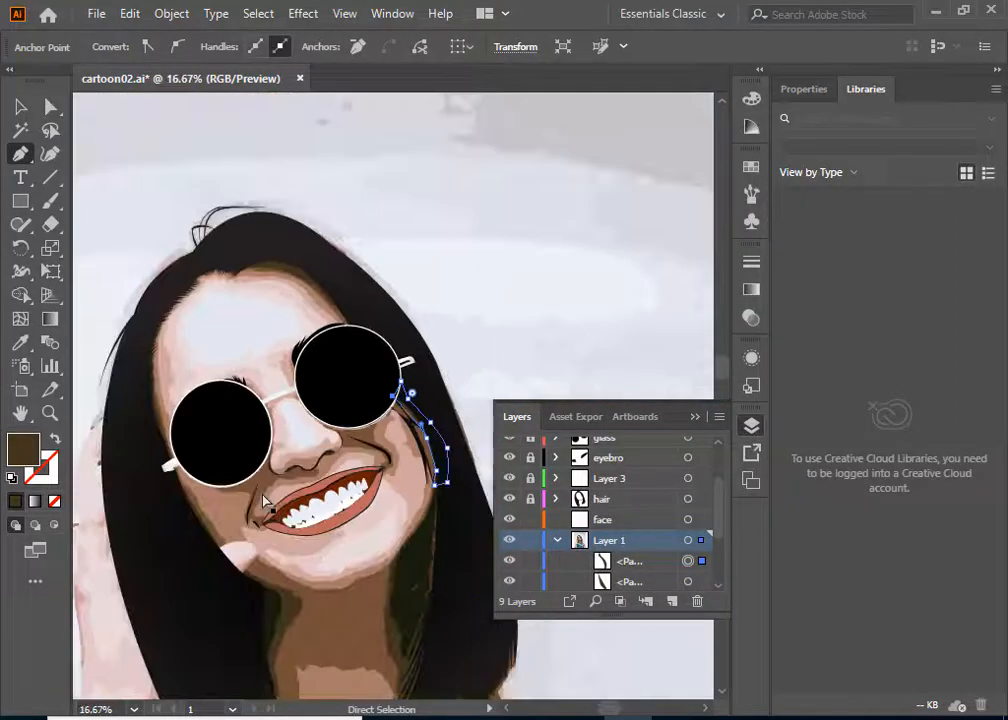
pyautogui.hotkey('ctrl', '+')
pyautogui.hotkey('ctrl', '+')
pyautogui.hotkey('ctrl', '+')
pyautogui.moveTo(279, 302); pyautogui.dragTo(343, 464)
pyautogui.hotkey('ctrl', 'z')
pyautogui.moveTo(303, 286); pyautogui.dragTo(269, 421)
# Step: Move the four dark brown paths from Layer 1 into the face layer
pyautogui.click(605, 519)
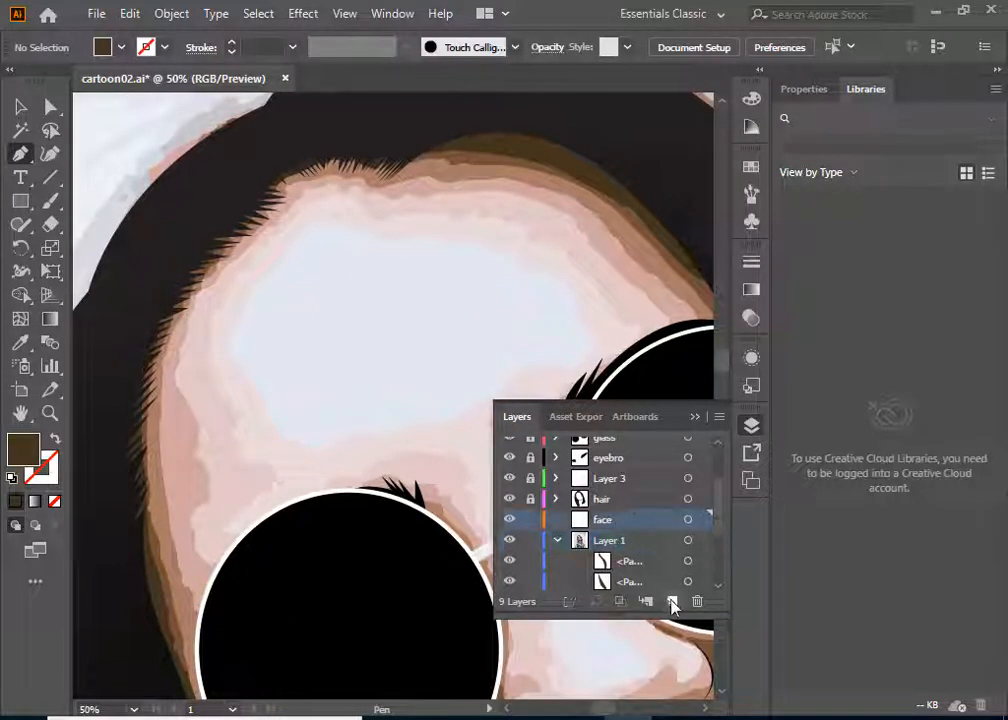
pyautogui.scroll(-3, 636, 558)
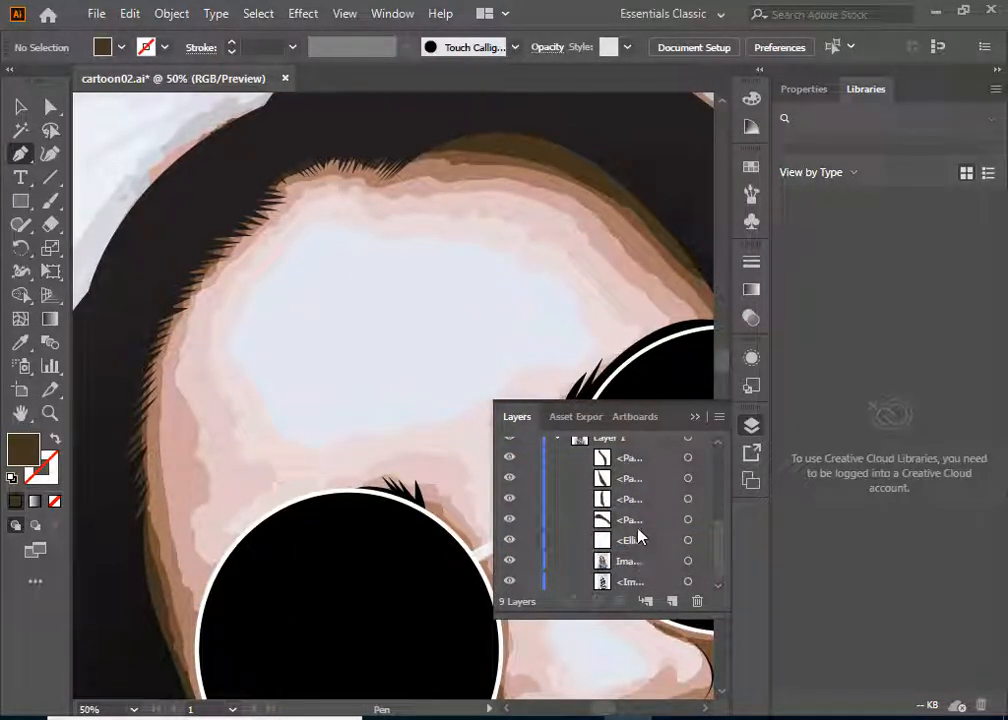
pyautogui.click(637, 522)
pyautogui.scroll(3, 640, 525)
pyautogui.keyDown('shift'); pyautogui.click(645, 522); pyautogui.keyUp('shift')
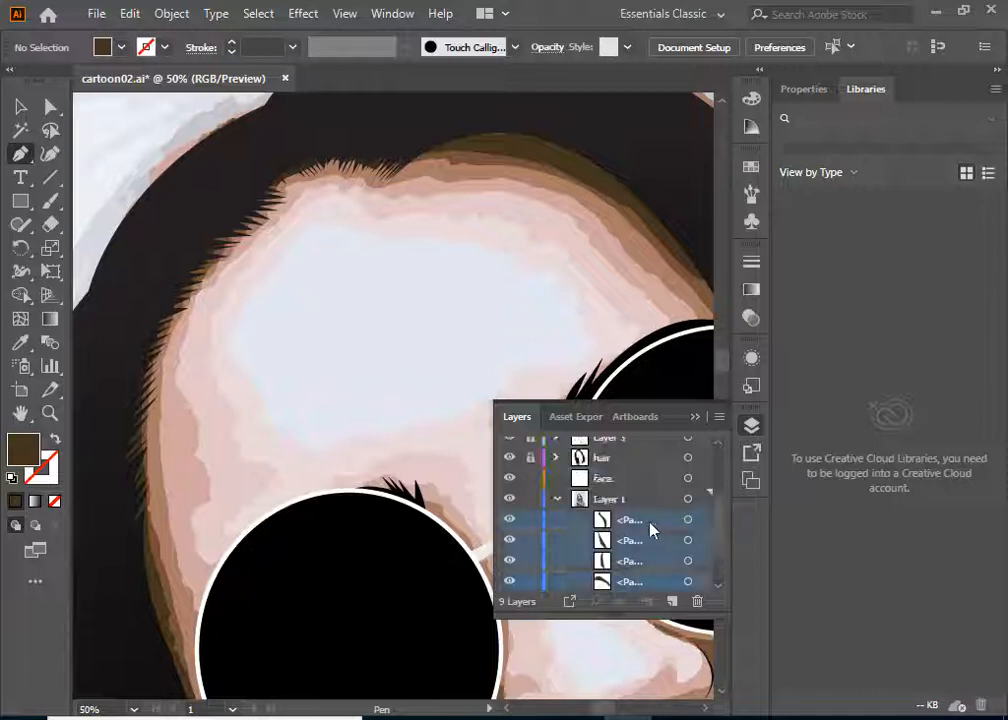
pyautogui.moveTo(651, 529); pyautogui.dragTo(640, 482)
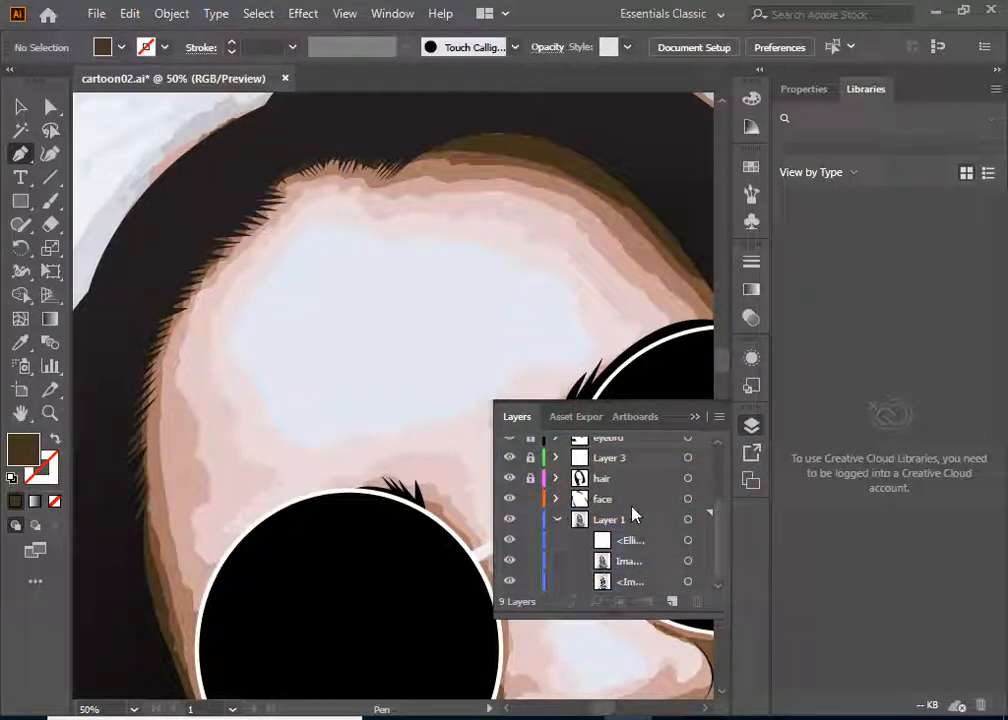
# Step: Add a new layer above Layer 1 and draw a medium brown Pen shape on it along the forehead's upper right edge
pyautogui.click(672, 602)
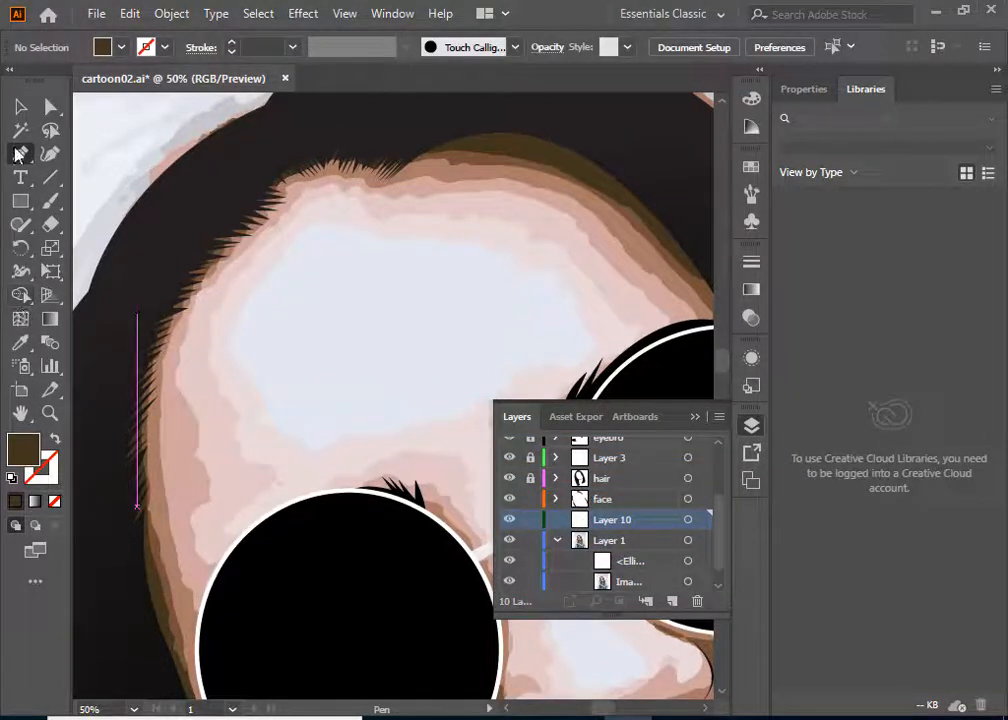
pyautogui.click(492, 152)
pyautogui.moveTo(468, 166); pyautogui.dragTo(489, 166)
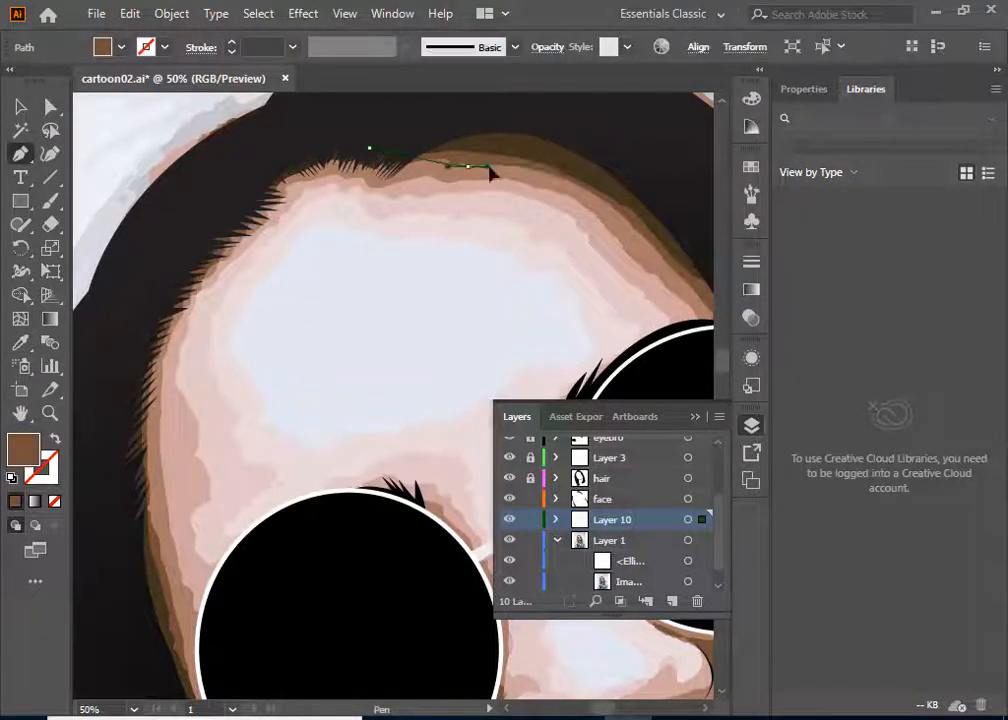
pyautogui.moveTo(581, 187); pyautogui.dragTo(574, 292)
pyautogui.click(561, 295)
pyautogui.click(628, 306)
pyautogui.click(612, 245)
pyautogui.click(372, 155)
pyautogui.click(300, 174)
pyautogui.click(384, 257)
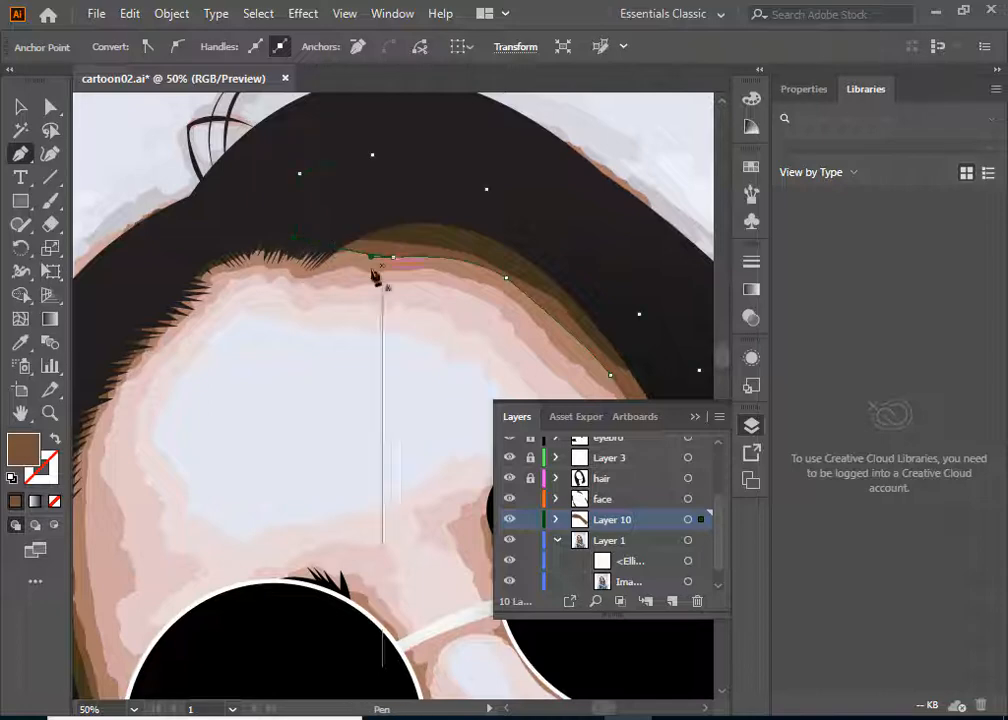
# Step: Draw a closed medium brown Pen shape along the right cheek edge, from the sunglass lens down beside the hair
pyautogui.moveTo(440, 470); pyautogui.dragTo(225, 242)
pyautogui.moveTo(287, 266); pyautogui.dragTo(352, 317)
pyautogui.click(428, 510)
pyautogui.click(488, 442)
pyautogui.click(437, 300)
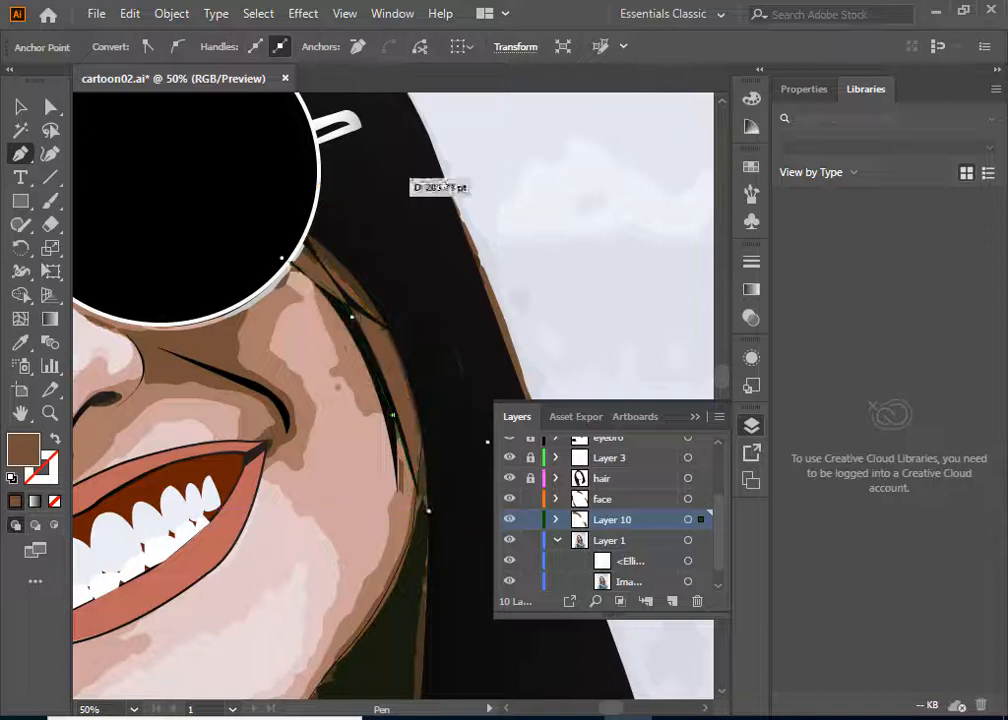
pyautogui.click(371, 178)
pyautogui.click(291, 156)
pyautogui.click(284, 259)
# Step: Trace a medium brown Pen path from the right cheek along the jaw, under the chin and up to the left jaw corner
pyautogui.moveTo(311, 443); pyautogui.dragTo(369, 192)
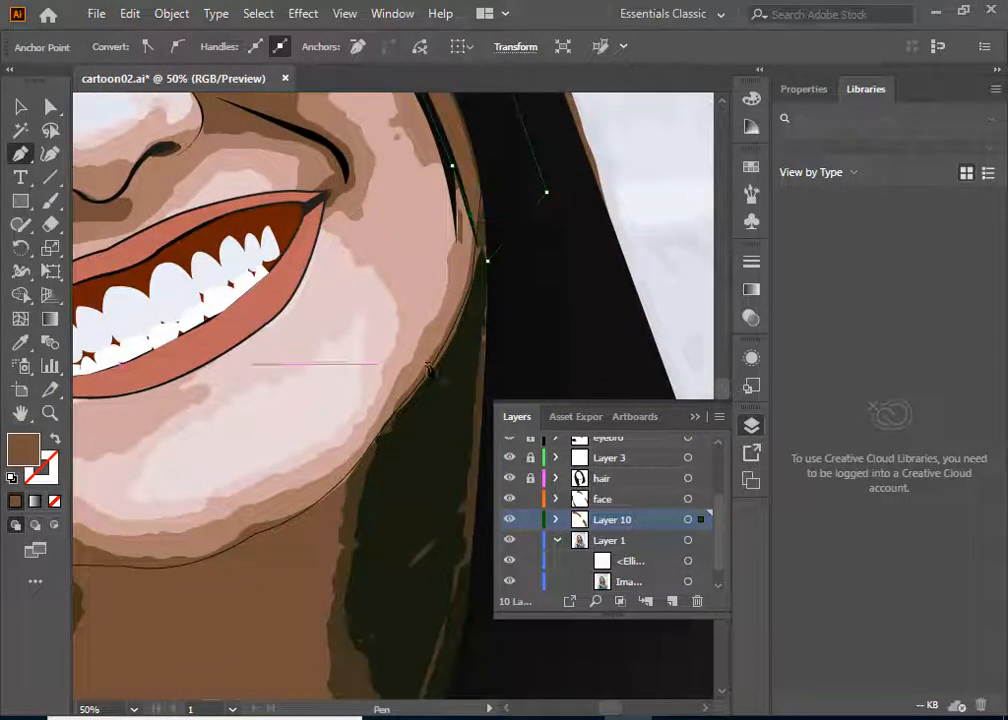
pyautogui.click(473, 200)
pyautogui.moveTo(437, 338); pyautogui.dragTo(335, 481)
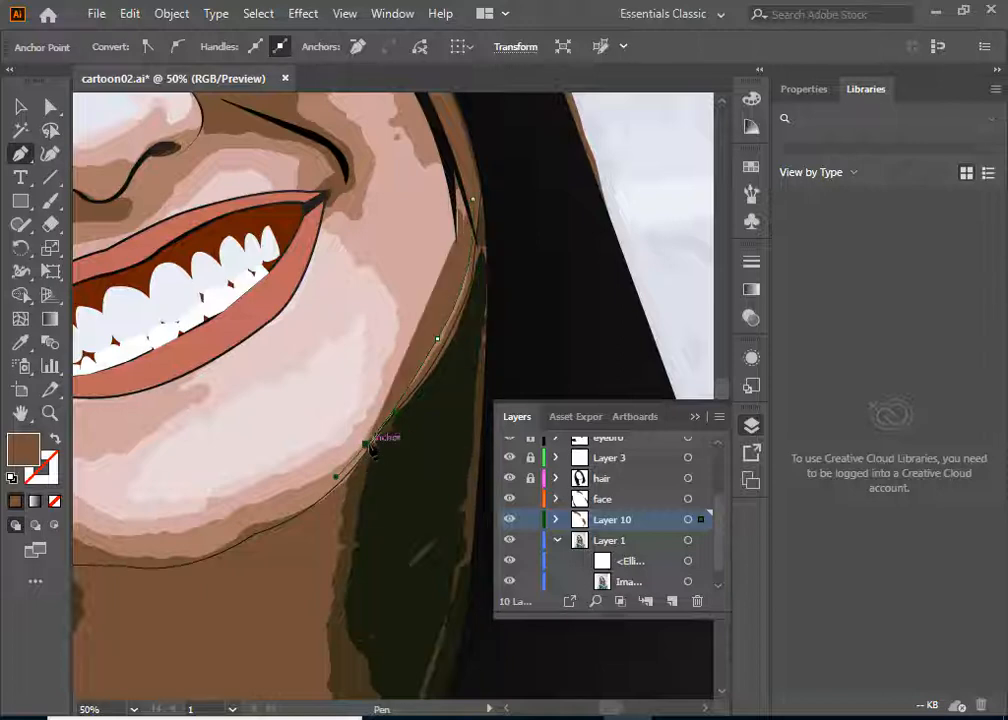
pyautogui.moveTo(283, 516); pyautogui.dragTo(466, 349)
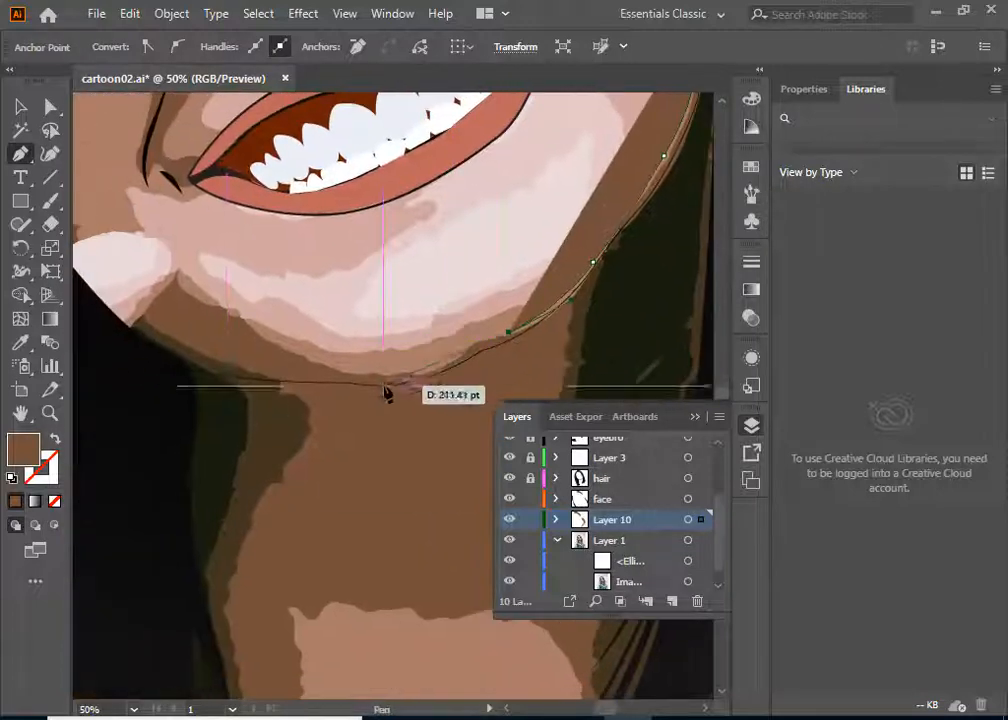
pyautogui.moveTo(384, 374); pyautogui.dragTo(311, 373)
pyautogui.moveTo(187, 289); pyautogui.dragTo(228, 226)
pyautogui.click(331, 340)
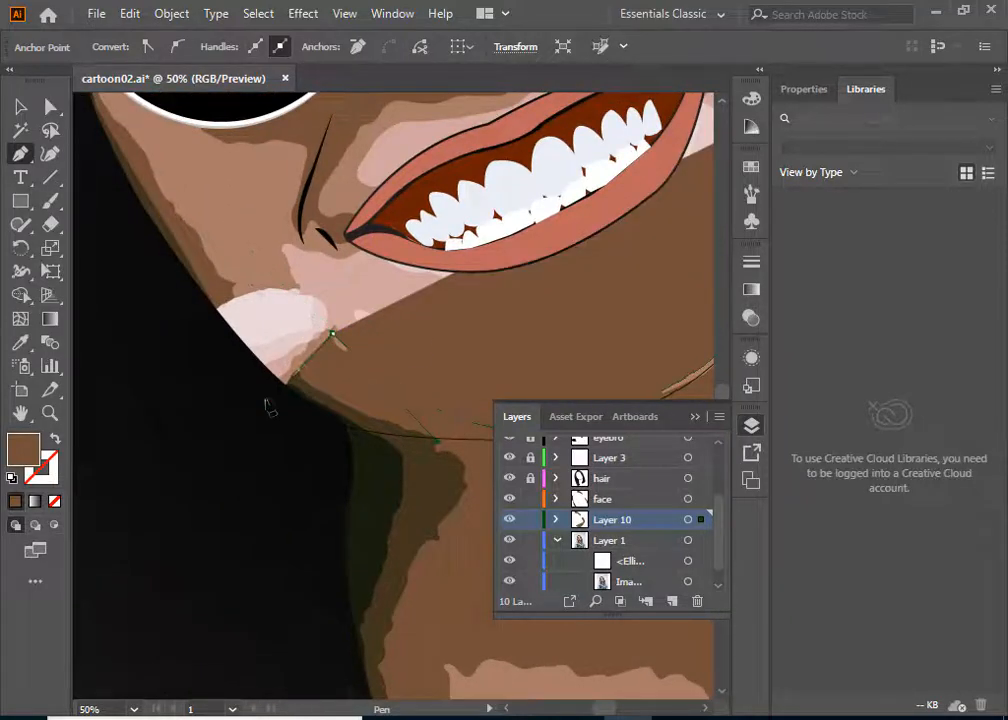
pyautogui.click(265, 400)
pyautogui.scroll(-3, 268, 400)
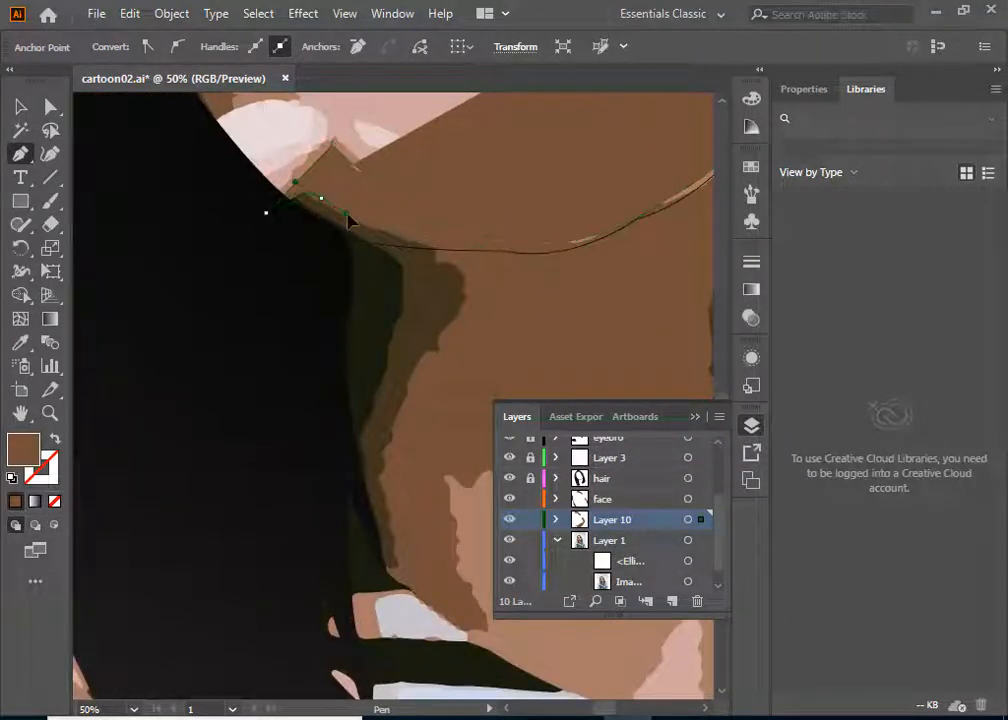
pyautogui.moveTo(347, 216); pyautogui.dragTo(346, 214)
pyautogui.click(321, 199)
pyautogui.click(428, 238)
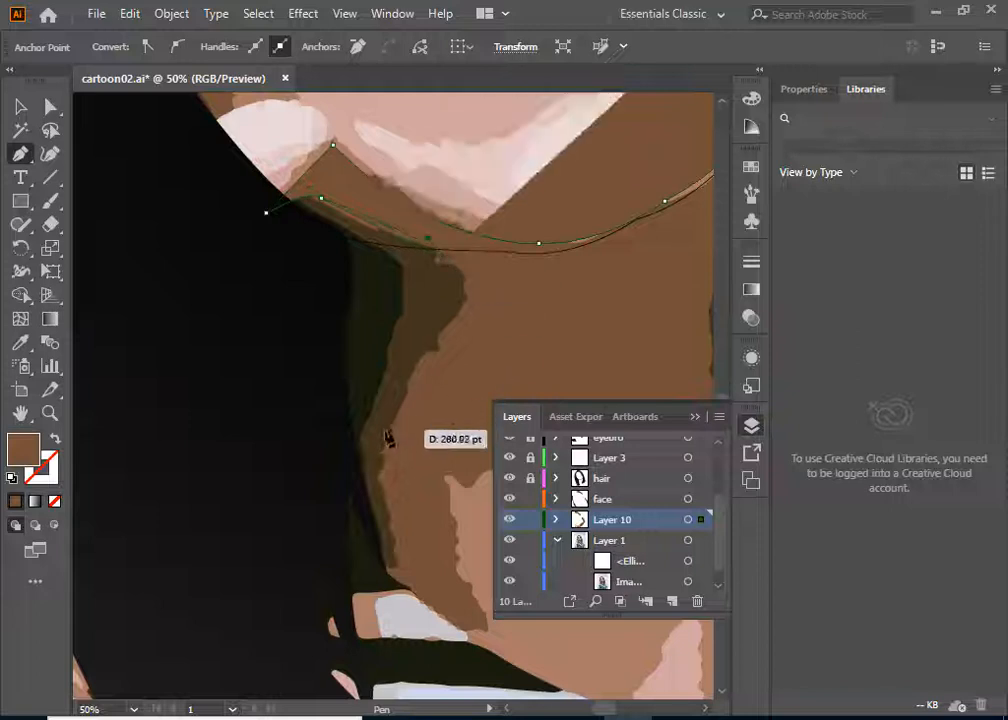
pyautogui.hotkey('ctrl', 'z')
pyautogui.hotkey('ctrl', 'z')
pyautogui.hotkey('ctrl', 'z')
# Step: Continue the jaw path into the hair and down the neck's left side to the shirt collar
pyautogui.click(281, 331)
pyautogui.click(274, 418)
pyautogui.scroll(-2, 277, 420)
pyautogui.click(295, 471)
pyautogui.moveTo(412, 475); pyautogui.dragTo(435, 503)
pyautogui.hscroll(3, 440, 505)
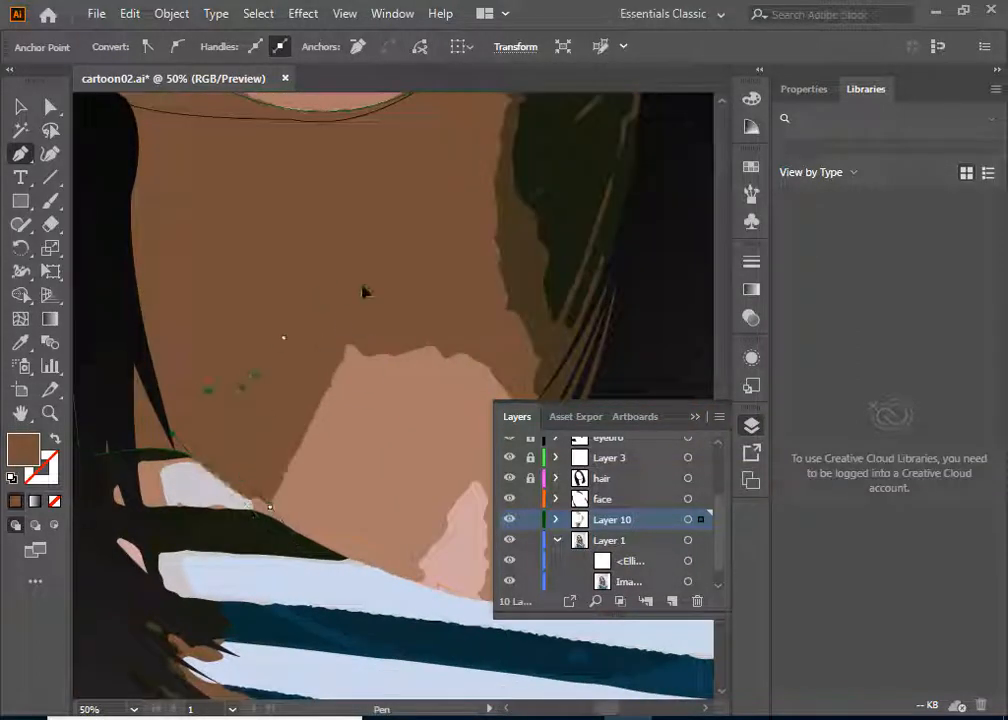
# Step: Run the neck path around the lighter chest area and up through the right-side hair, closing it at the right cheek
pyautogui.moveTo(363, 287); pyautogui.dragTo(365, 284)
pyautogui.click(284, 338)
pyautogui.moveTo(486, 364); pyautogui.dragTo(301, 257)
pyautogui.click(486, 364)
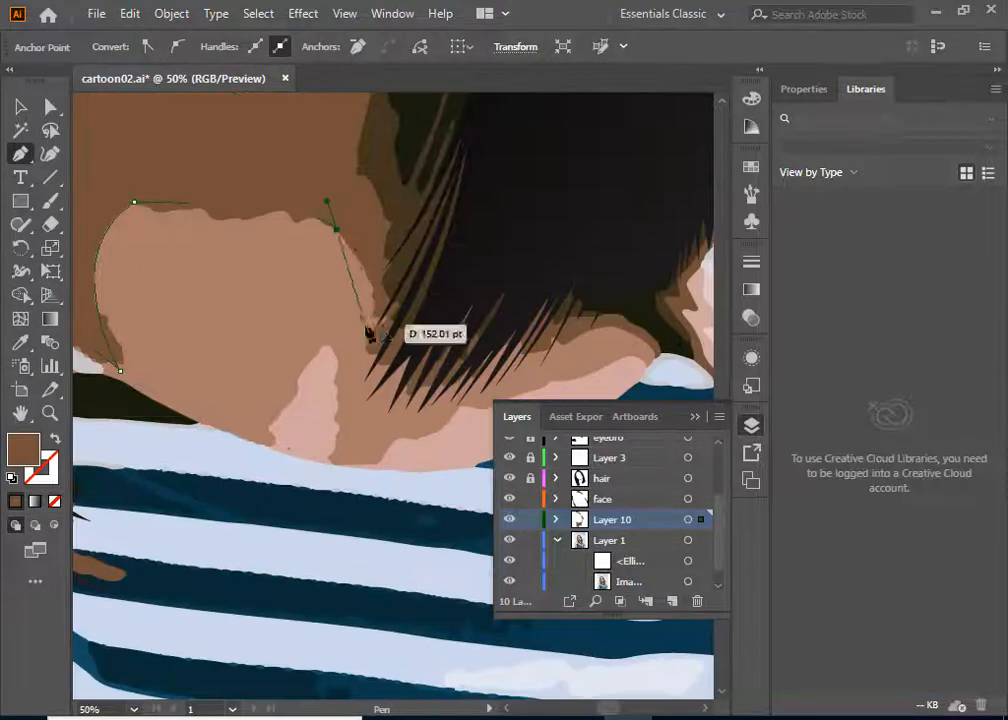
pyautogui.scroll(10, 370, 333)
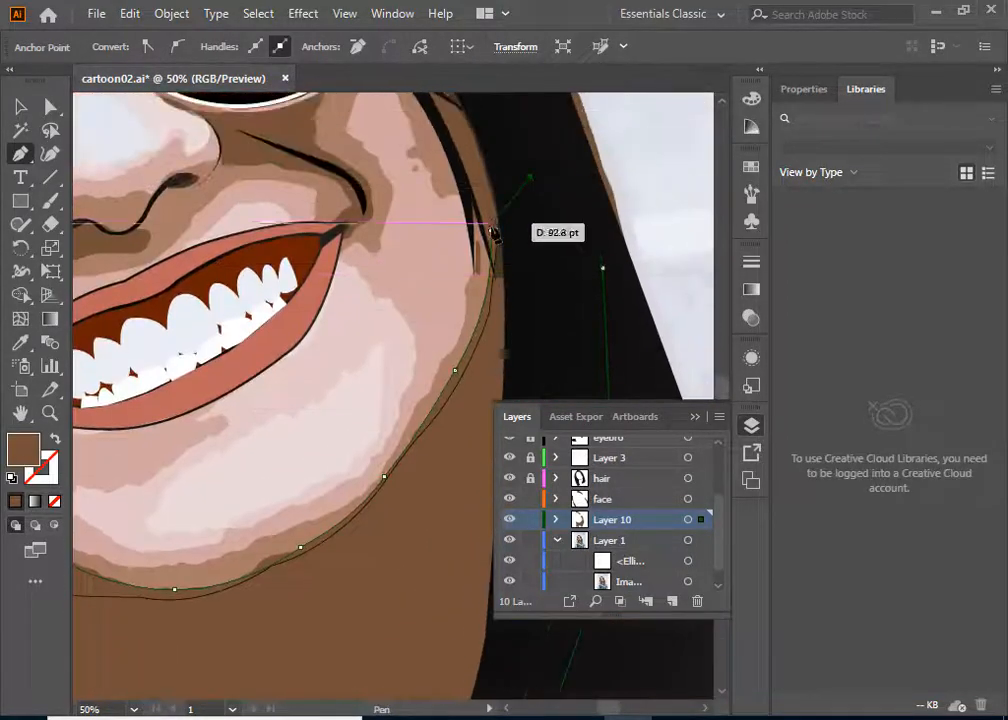
pyautogui.hscroll(-5, 492, 233)
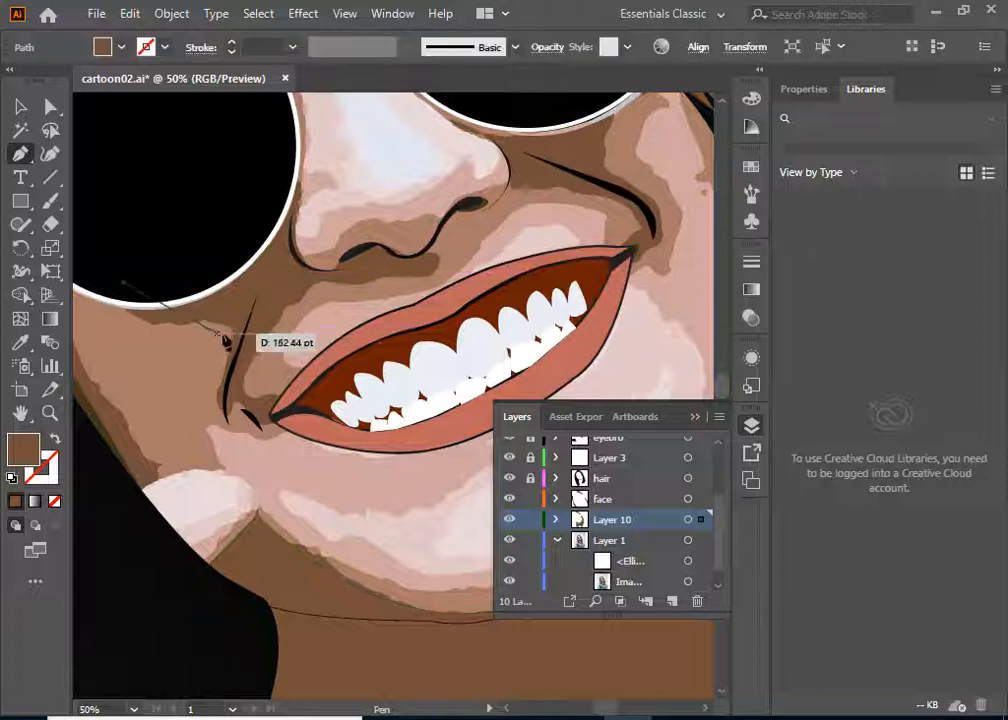
# Step: Start a medium brown Pen path under the left lens, following the left smile crease down to the mouth corner
pyautogui.moveTo(249, 333); pyautogui.dragTo(342, 326)
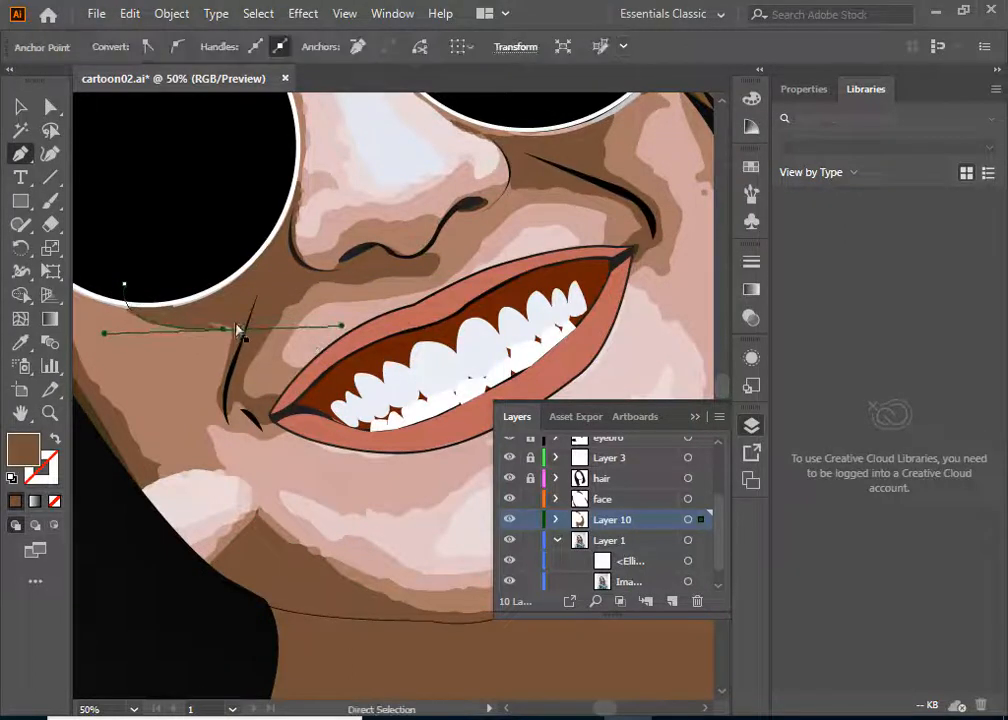
pyautogui.hotkey('ctrl', 'z')
pyautogui.moveTo(223, 325); pyautogui.dragTo(304, 325)
pyautogui.click(224, 325)
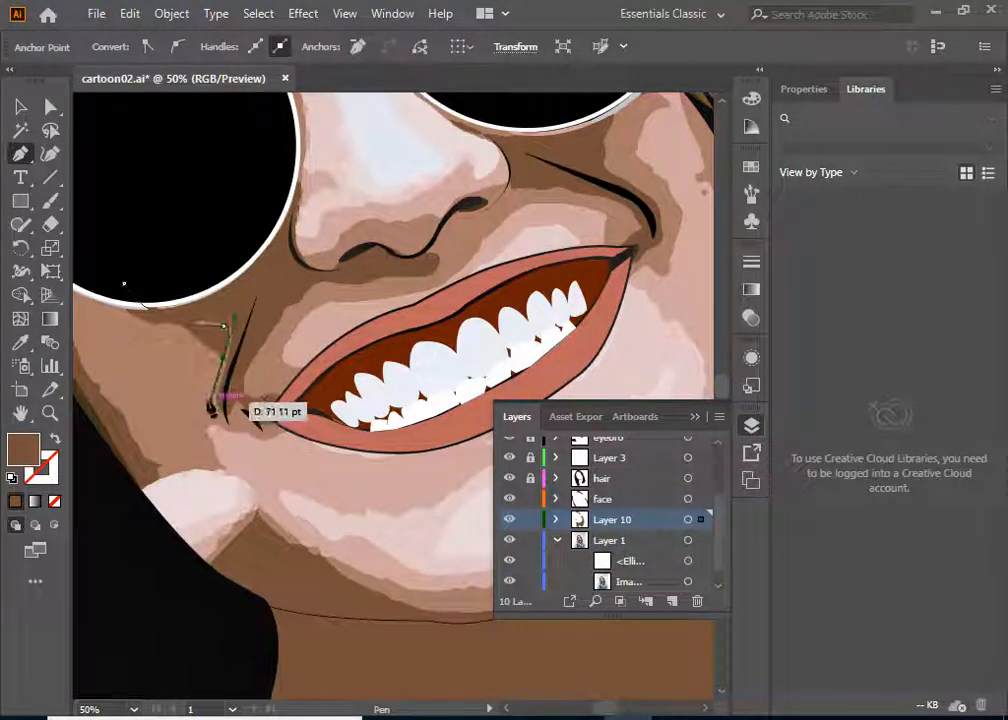
pyautogui.moveTo(238, 345); pyautogui.dragTo(242, 315)
pyautogui.moveTo(241, 444); pyautogui.dragTo(256, 407)
pyautogui.click(224, 427)
pyautogui.click(254, 430)
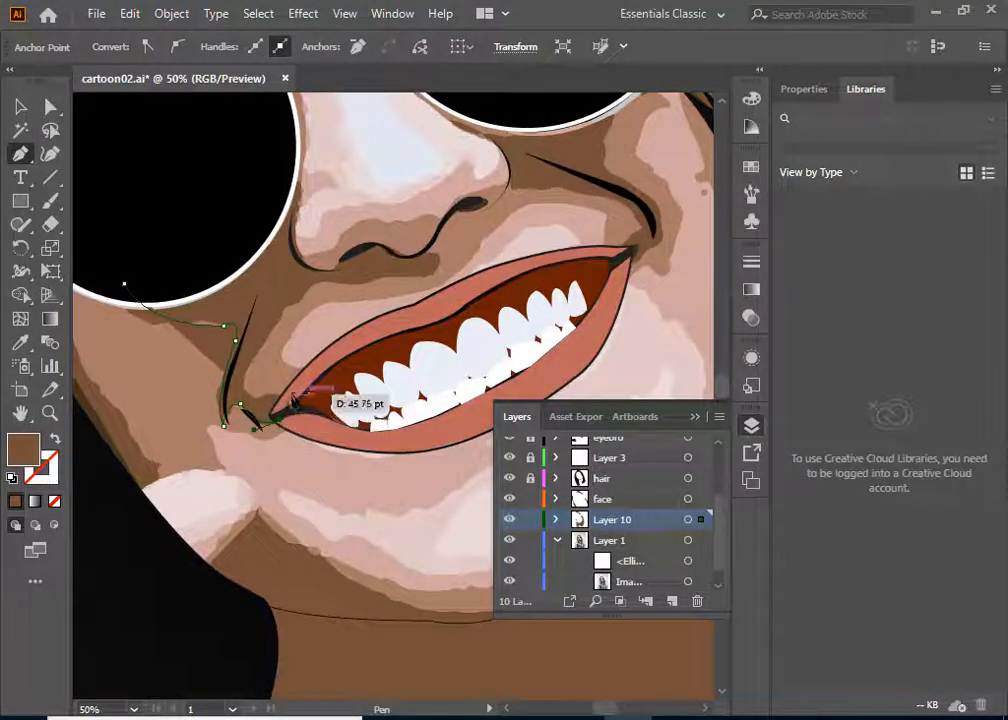
# Step: Extend the path around the light area above the upper lip and back along the underside of the left nostril
pyautogui.moveTo(258, 356); pyautogui.dragTo(338, 288)
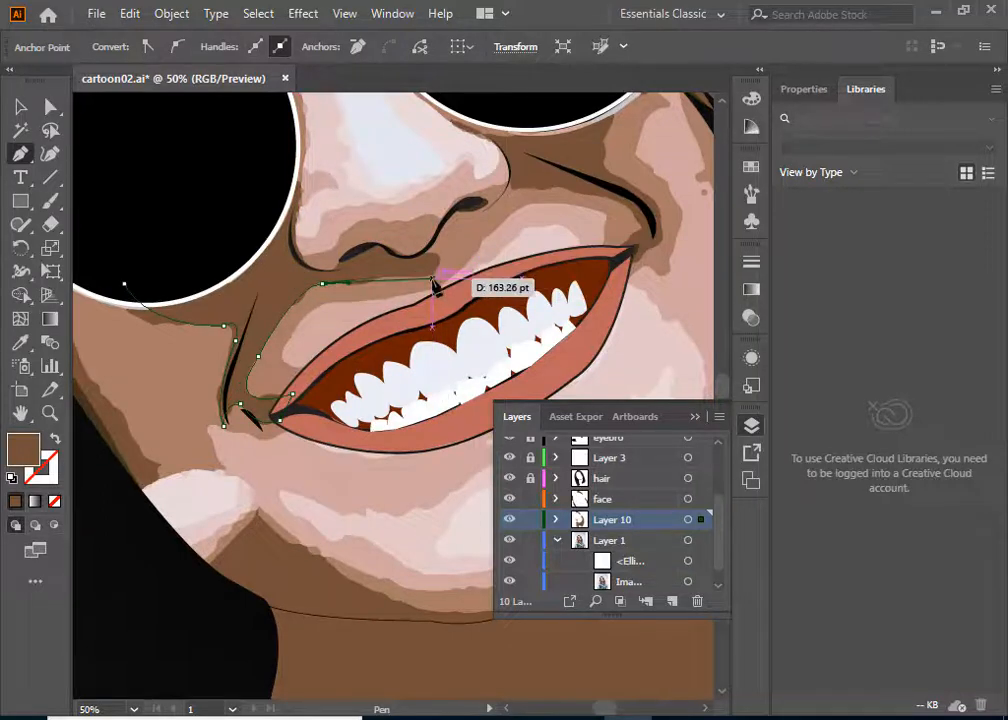
pyautogui.moveTo(408, 277); pyautogui.dragTo(411, 263)
pyautogui.click(411, 263)
pyautogui.click(378, 243)
pyautogui.click(346, 252)
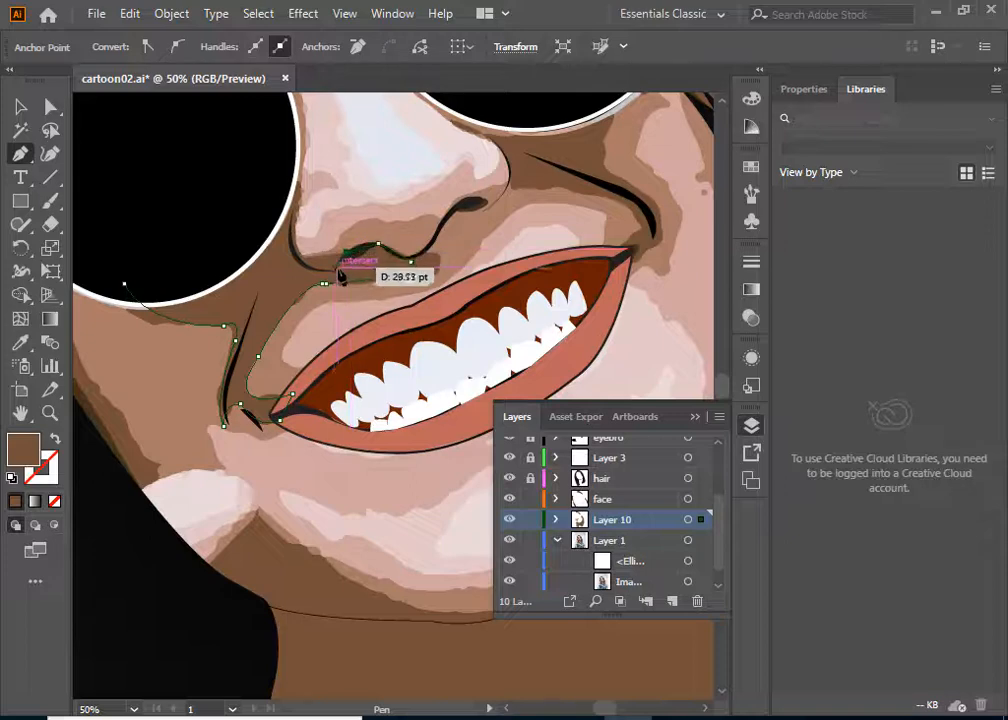
# Step: Trace the nose's left side with the fill switched off, close the path inside the left lens and restore the brown fill
pyautogui.click(55, 438)
pyautogui.click(334, 271)
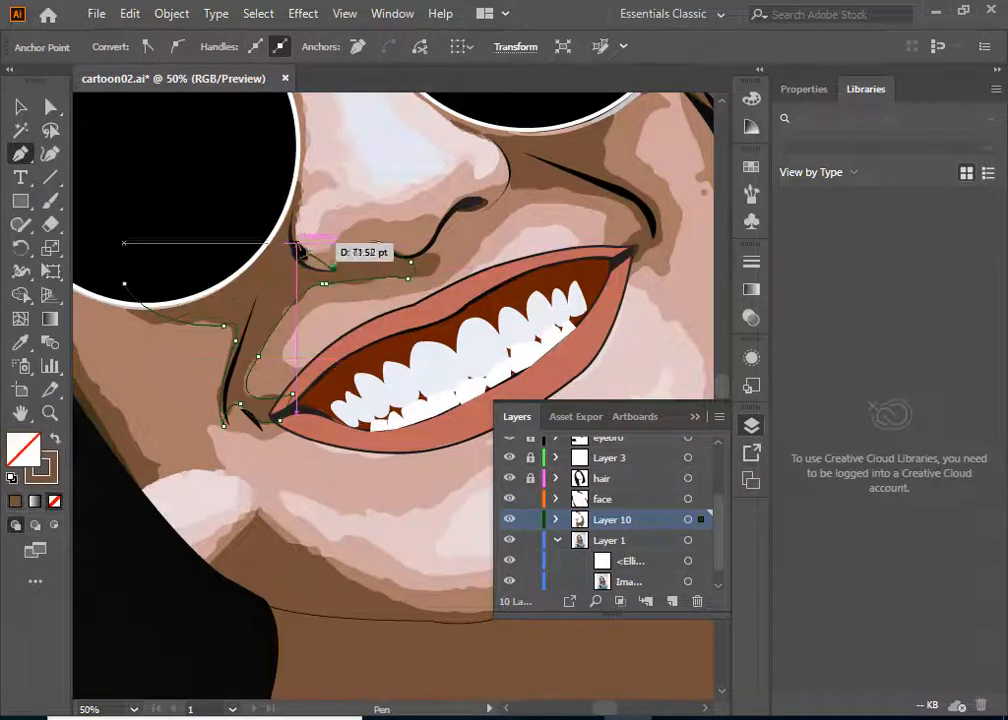
pyautogui.moveTo(292, 240)
pyautogui.mouseDown()
pyautogui.moveTo(294, 208)
pyautogui.moveTo(301, 217)
pyautogui.mouseUp()
pyautogui.hotkey('ctrl', 'z')
pyautogui.hotkey('ctrl', 'z')
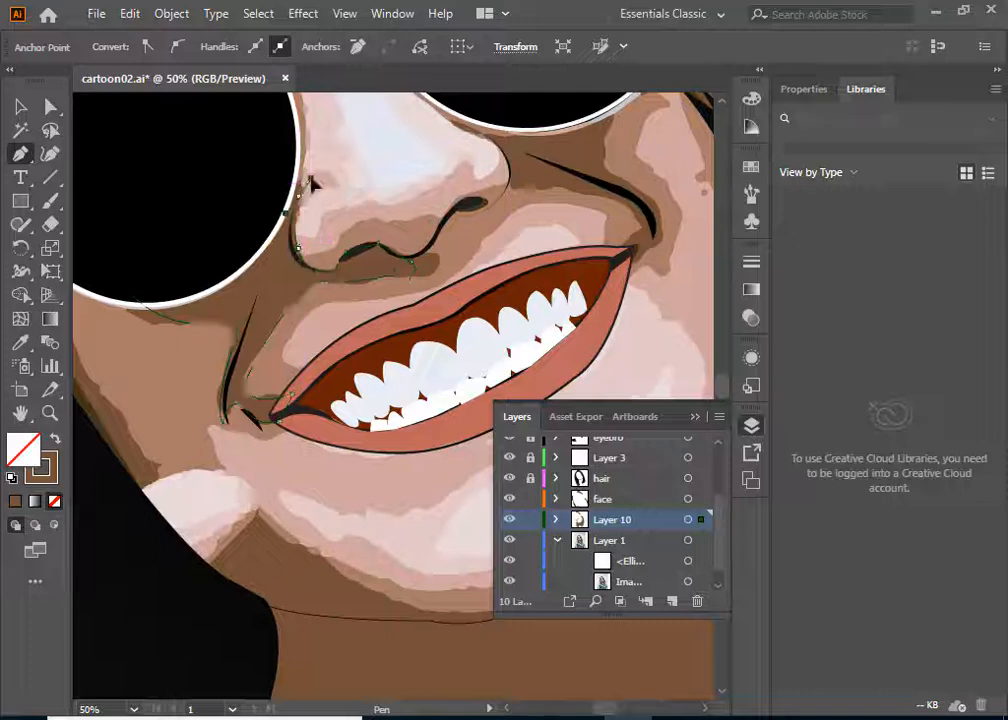
pyautogui.click(287, 184)
pyautogui.click(201, 275)
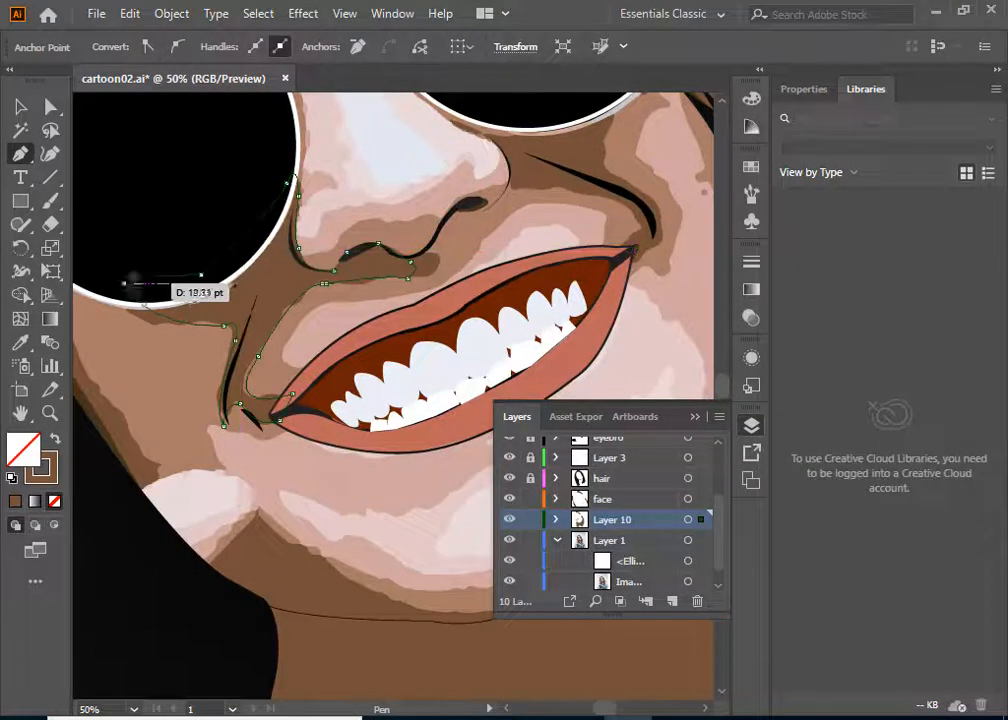
pyautogui.click(55, 439)
# Step: Start a medium brown Pen path beside the right nostril, tracing around the right smile crease and mouth corner
pyautogui.moveTo(530, 183); pyautogui.dragTo(386, 281)
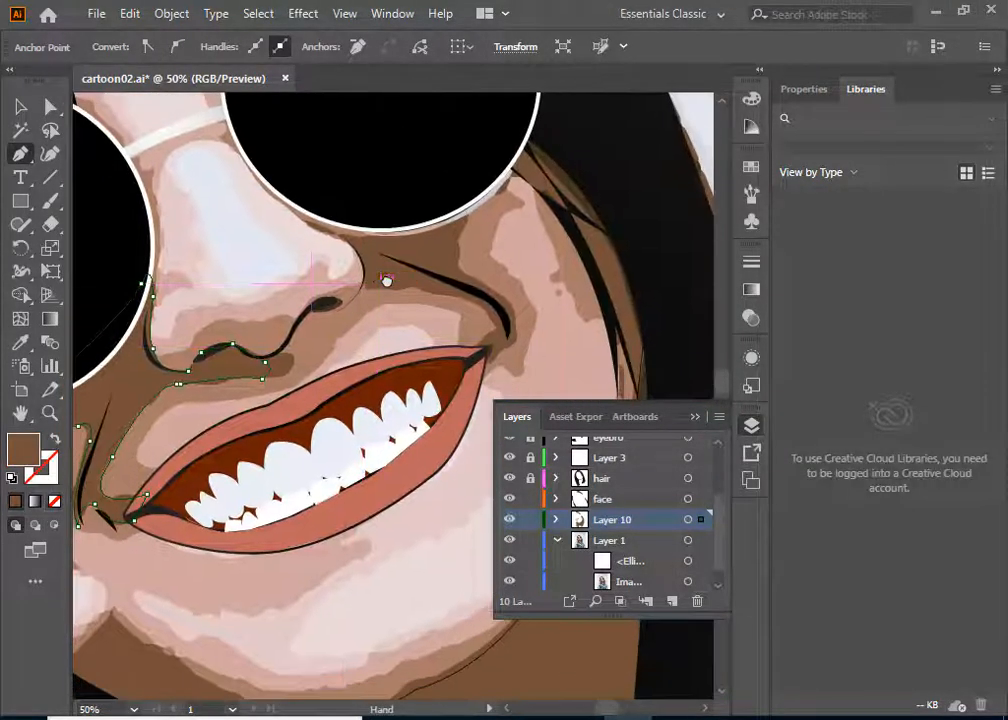
pyautogui.click(304, 222)
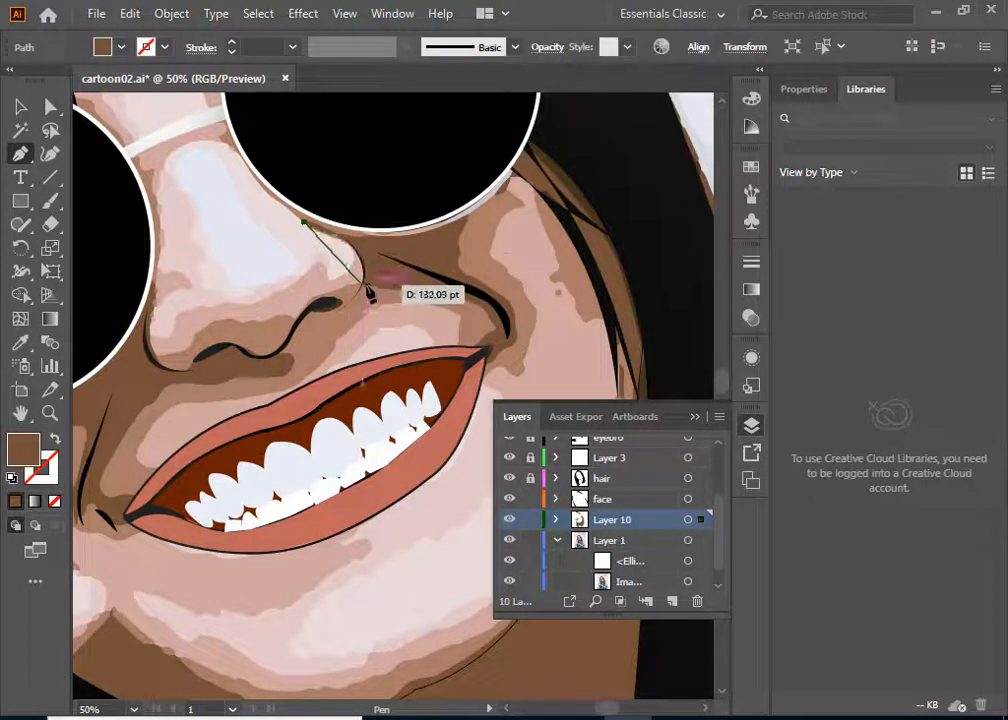
pyautogui.moveTo(363, 333); pyautogui.dragTo(363, 330)
pyautogui.click(363, 283)
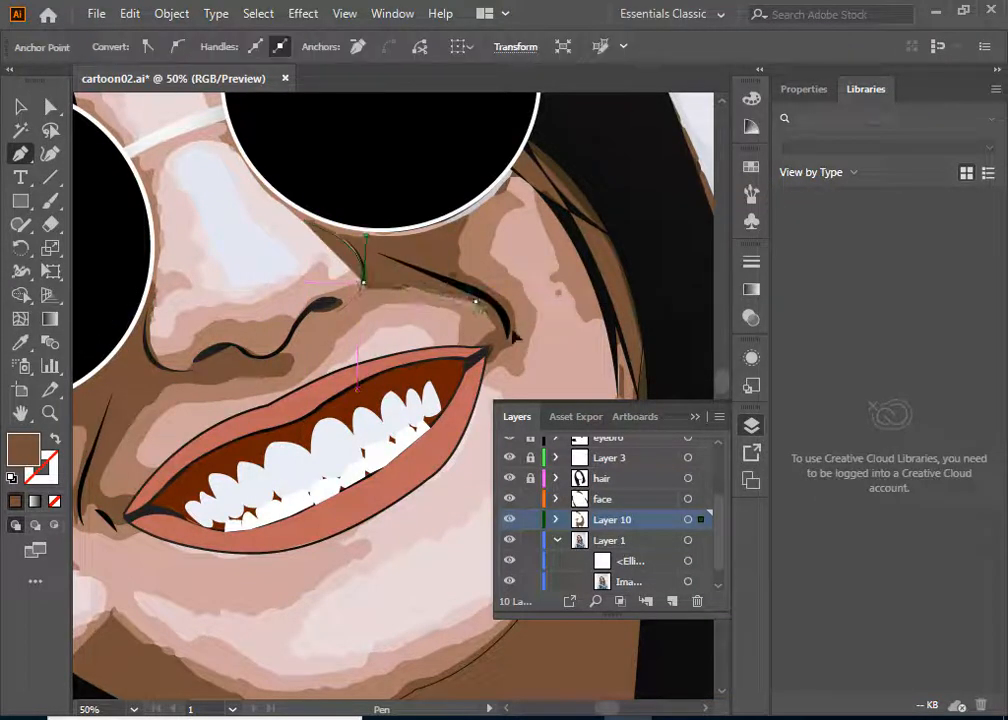
pyautogui.moveTo(476, 351); pyautogui.dragTo(399, 245)
pyautogui.click(463, 275)
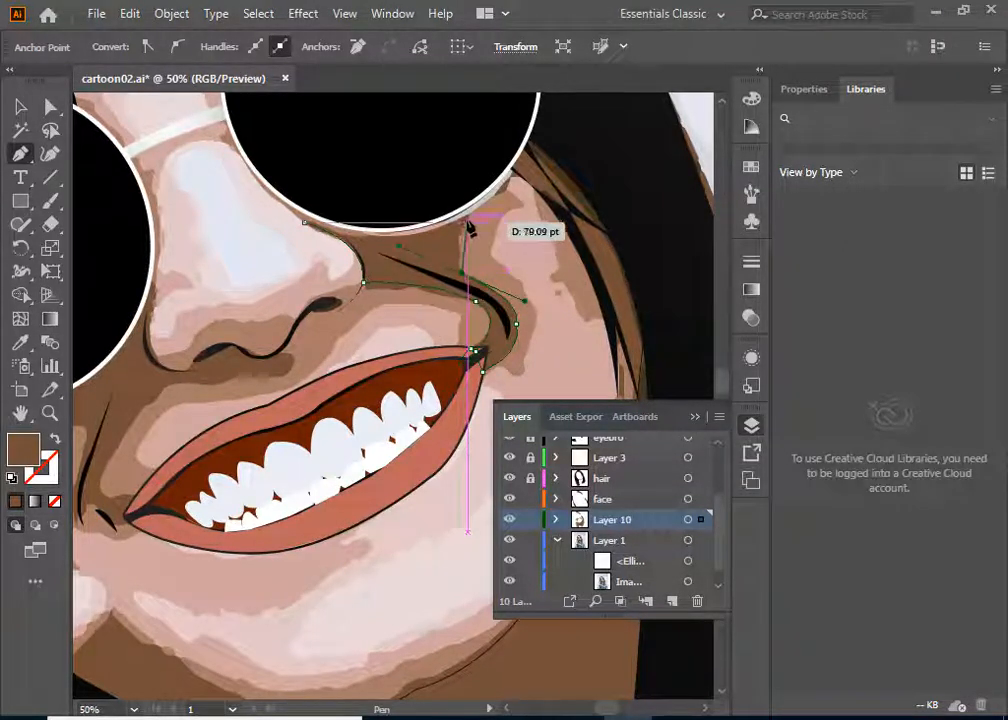
# Step: Close the right smile-crease shape by running its top edge inside the right lens back to the nose
pyautogui.moveTo(468, 218); pyautogui.dragTo(480, 183)
pyautogui.click(476, 166)
pyautogui.click(438, 166)
pyautogui.click(315, 156)
pyautogui.click(310, 156)
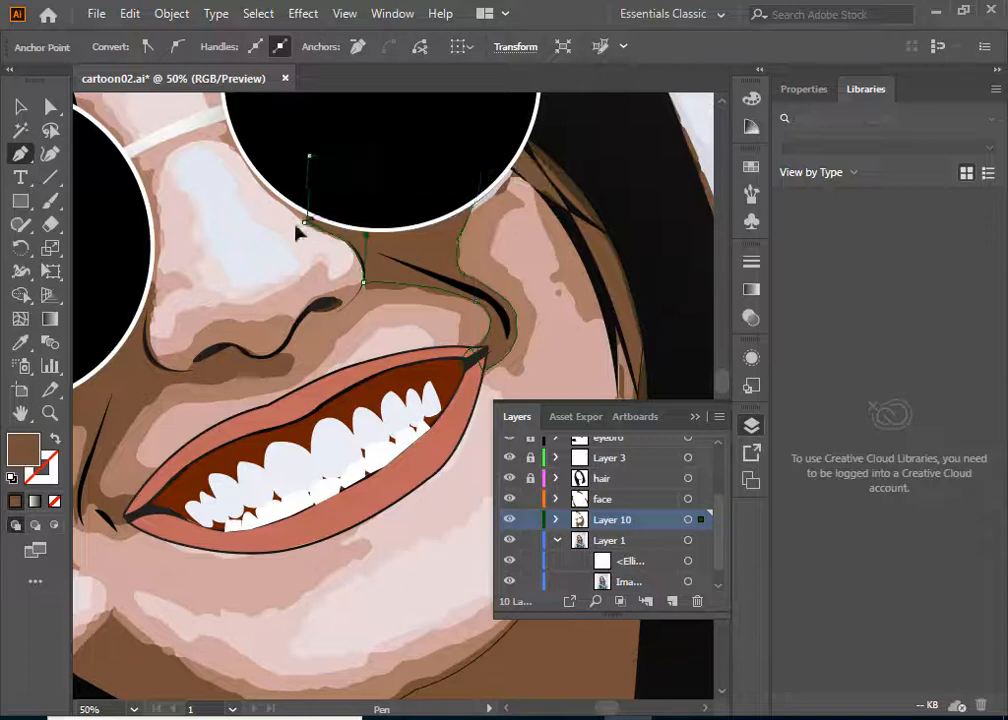
pyautogui.click(296, 230)
pyautogui.click(487, 165)
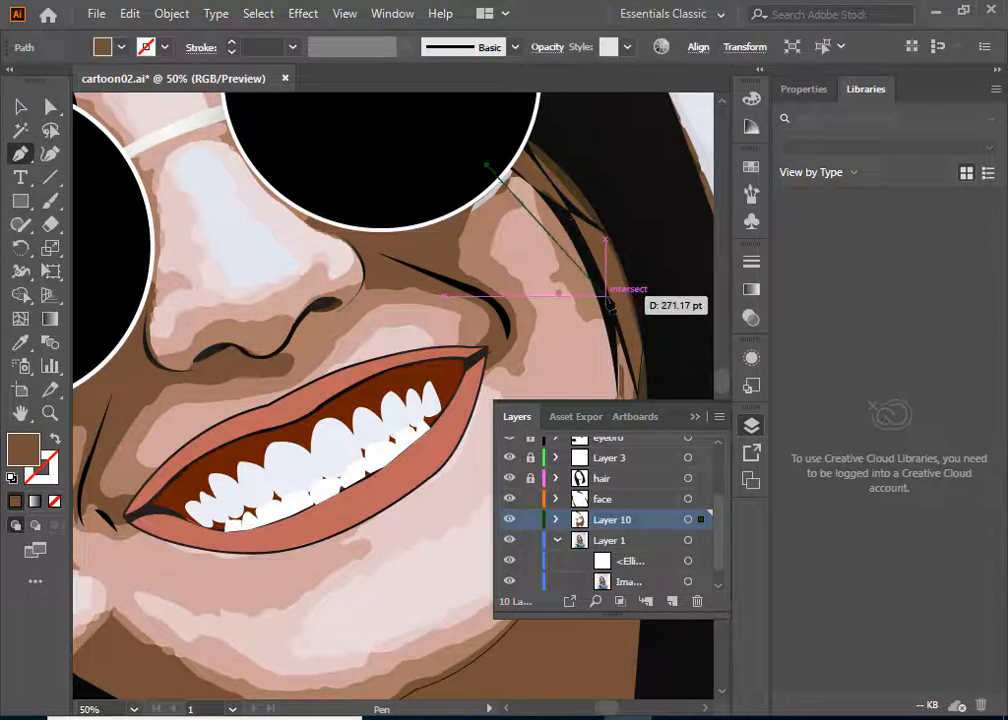
pyautogui.press('Escape')
# Step: Draw a small closed medium brown Pen shape at the right lens's inner edge, between the eyebrow and the nose bridge
pyautogui.scroll(-3, 365, 458)
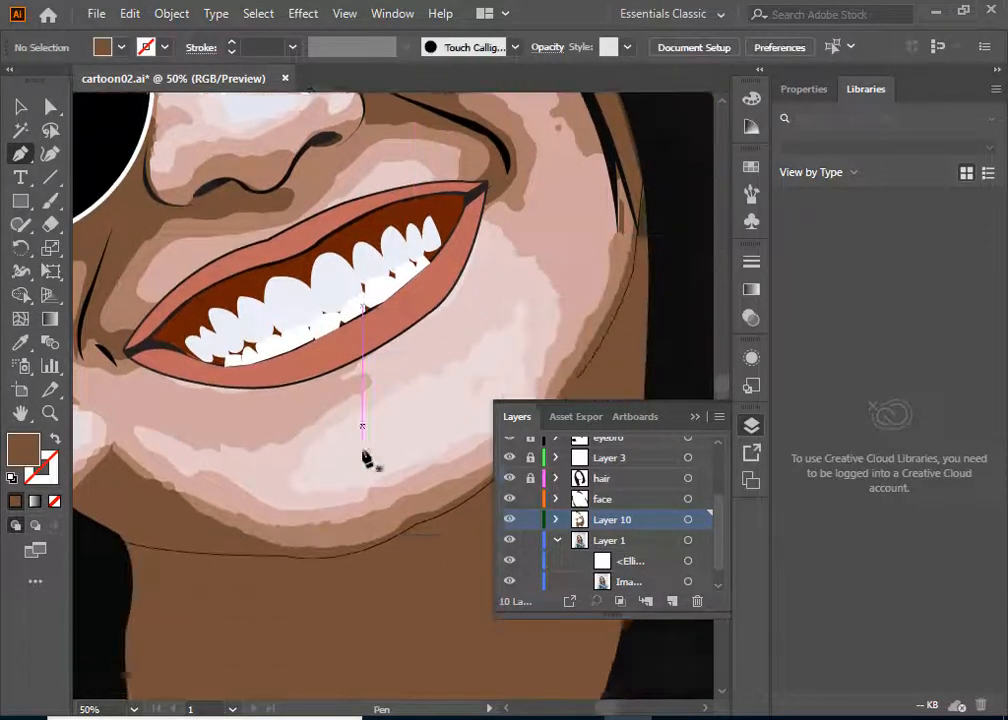
pyautogui.scroll(8, 365, 458)
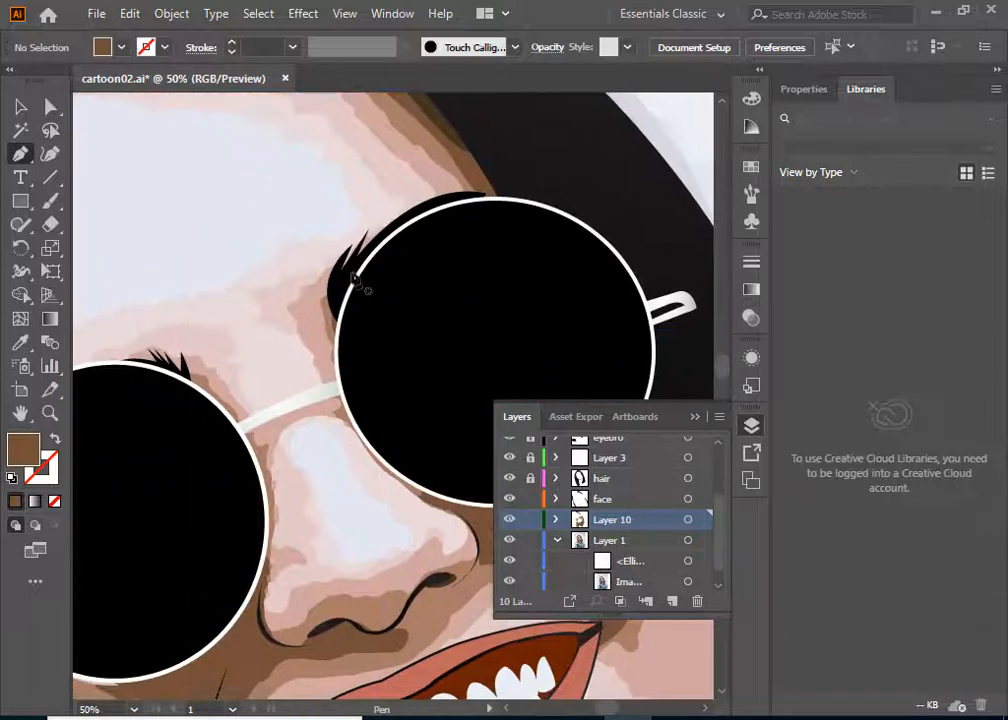
pyautogui.click(337, 281)
pyautogui.moveTo(339, 367); pyautogui.dragTo(361, 438)
pyautogui.click(378, 374)
pyautogui.click(406, 329)
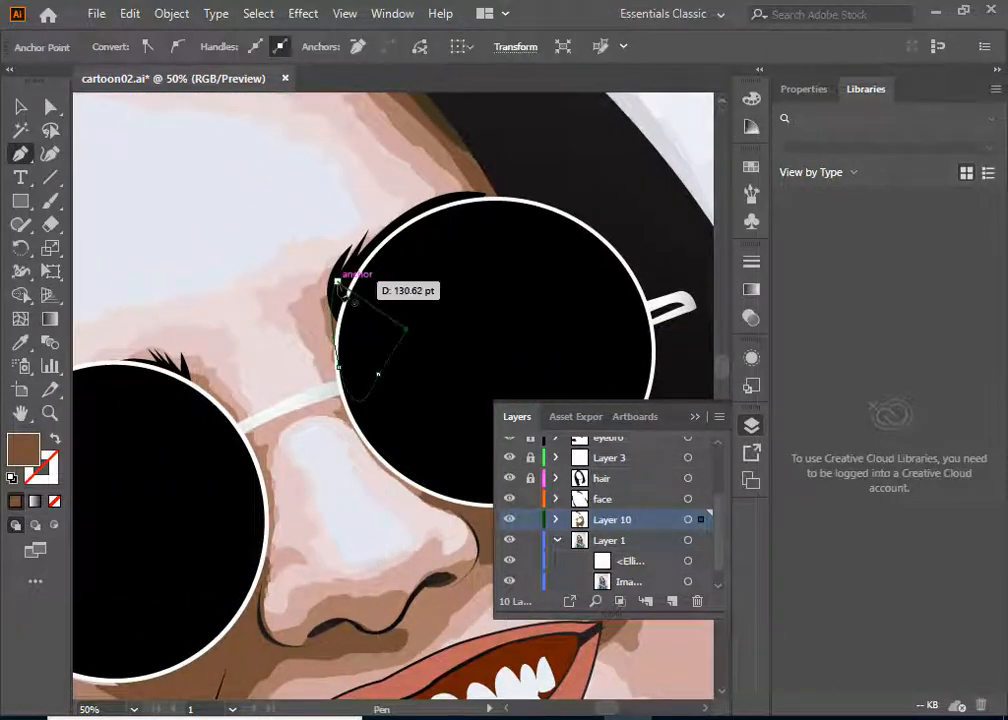
pyautogui.click(338, 283)
# Step: Trace a medium brown Pen path down the left face edge, from the hairline past the sunglass lens to the lower cheek
pyautogui.scroll(4, 155, 380)
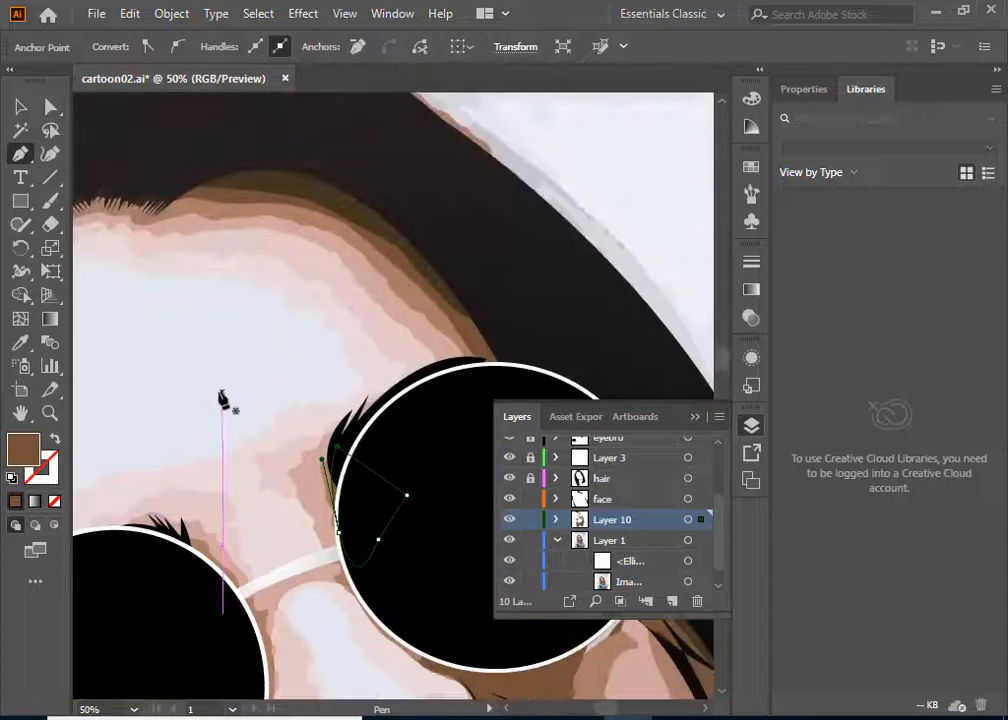
pyautogui.moveTo(205, 316); pyautogui.dragTo(509, 166)
pyautogui.click(218, 215)
pyautogui.moveTo(229, 428); pyautogui.dragTo(238, 436)
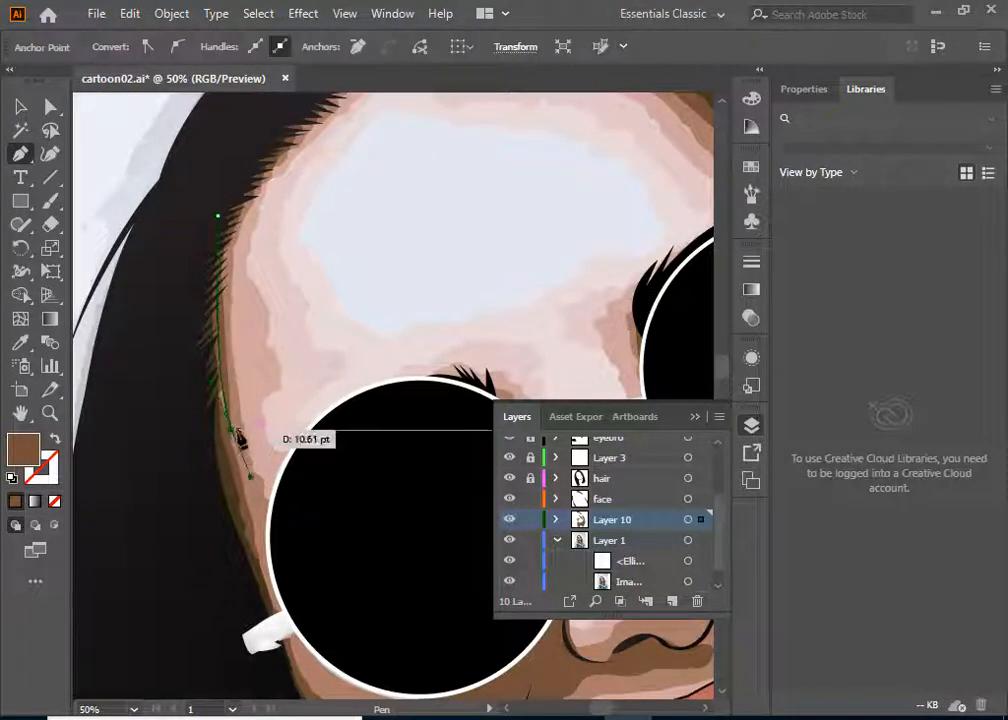
pyautogui.click(259, 557)
pyautogui.scroll(-2, 264, 580)
pyautogui.moveTo(311, 565); pyautogui.dragTo(336, 600)
pyautogui.click(310, 567)
pyautogui.scroll(-2, 311, 568)
pyautogui.moveTo(415, 583); pyautogui.dragTo(439, 614)
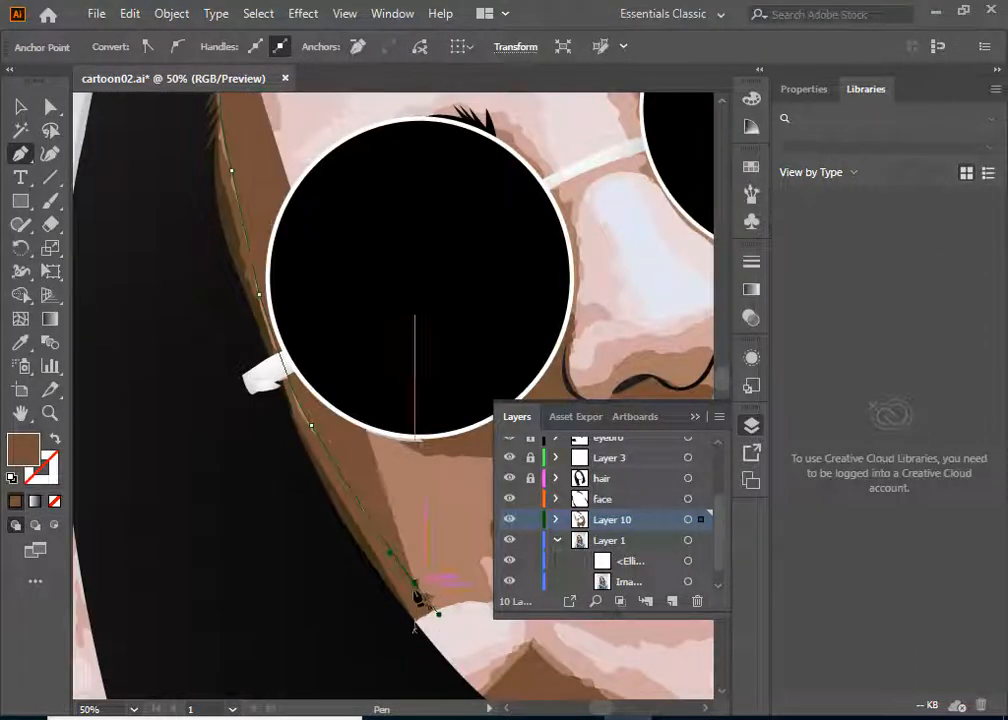
# Step: Close the left face-edge shape by returning through the hair to its starting point at the hairline
pyautogui.click(415, 583)
pyautogui.click(407, 634)
pyautogui.click(225, 464)
pyautogui.click(192, 385)
pyautogui.scroll(4, 192, 385)
pyautogui.click(175, 273)
pyautogui.click(184, 234)
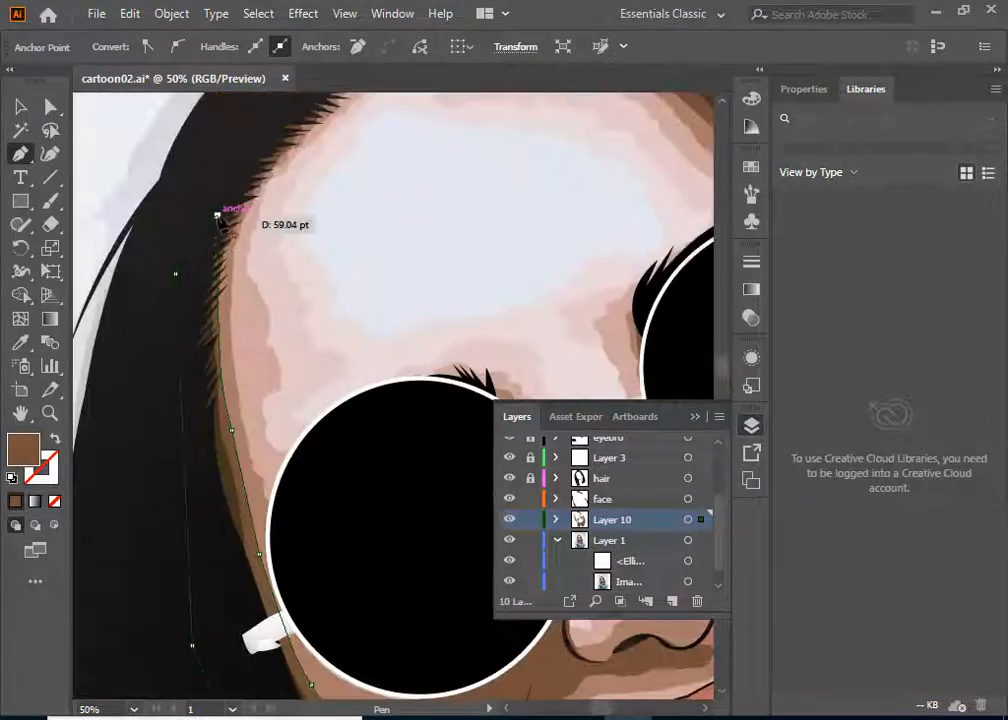
pyautogui.click(217, 215)
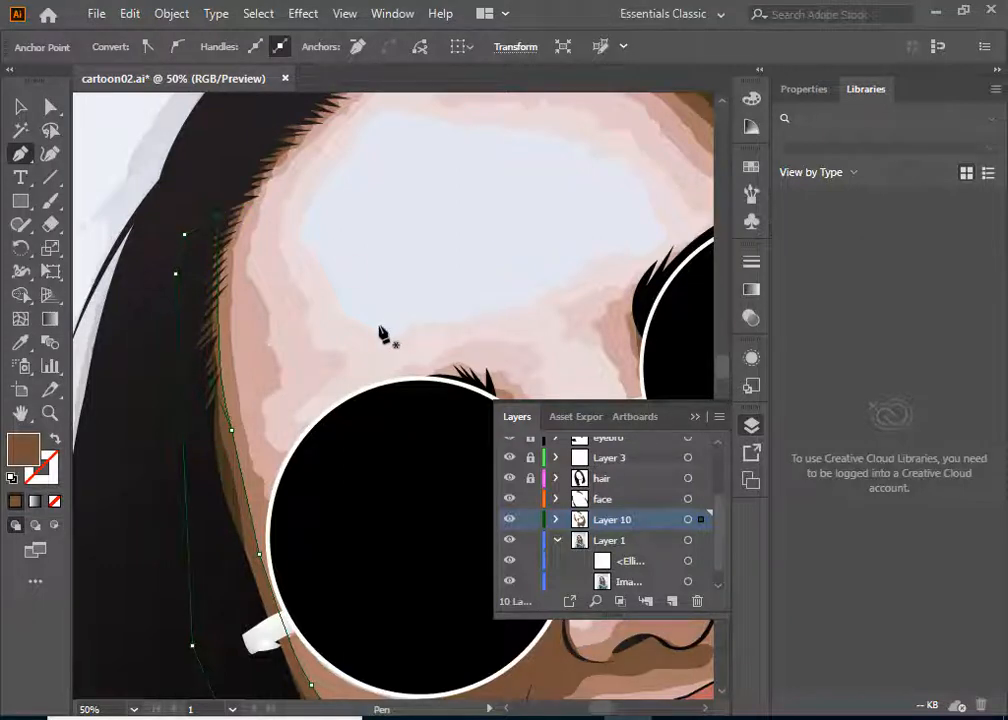
# Step: Add a new layer between Layer 10 and Layer 1 after reviewing the whole face
pyautogui.hotkey('ctrl', '-')
pyautogui.hotkey('ctrl', '-')
pyautogui.scroll(-3, 383, 335)
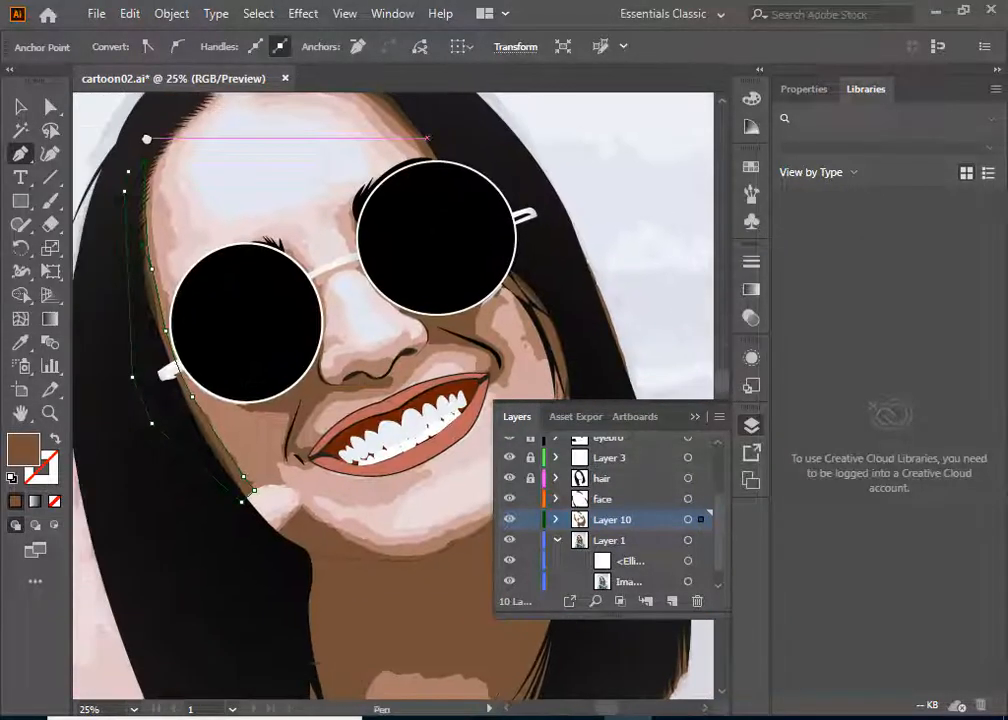
pyautogui.scroll(2, 432, 402)
pyautogui.click(671, 601)
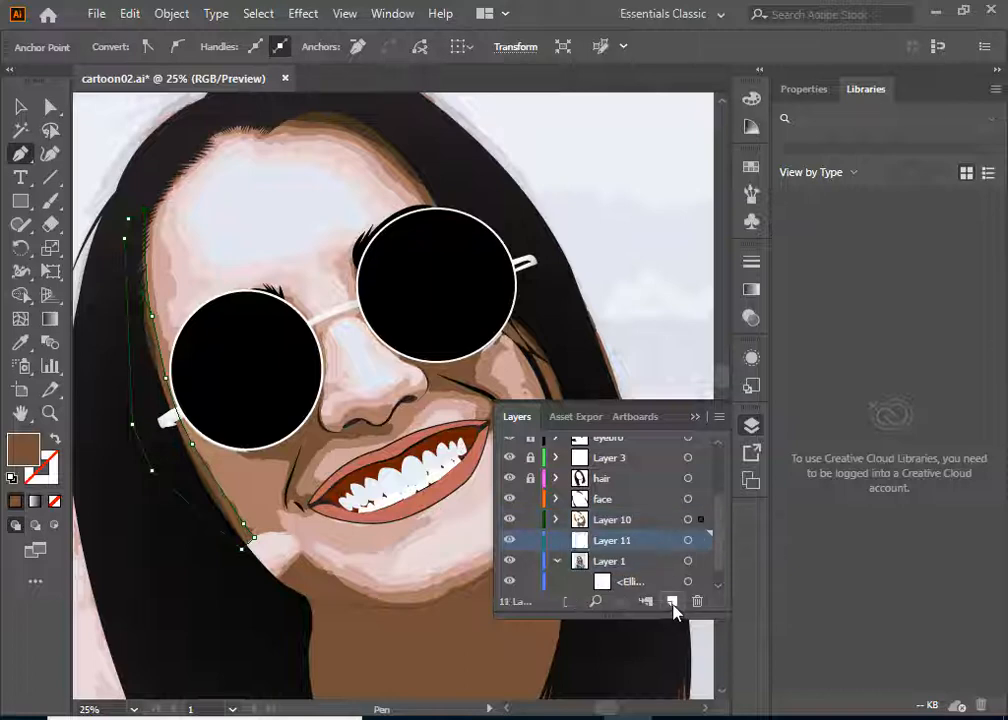
# Step: Sample the lighter brown skin tone near the left temple and start a Pen path from the hairline down to the left sunglass lens
pyautogui.click(20, 341)
pyautogui.click(155, 285)
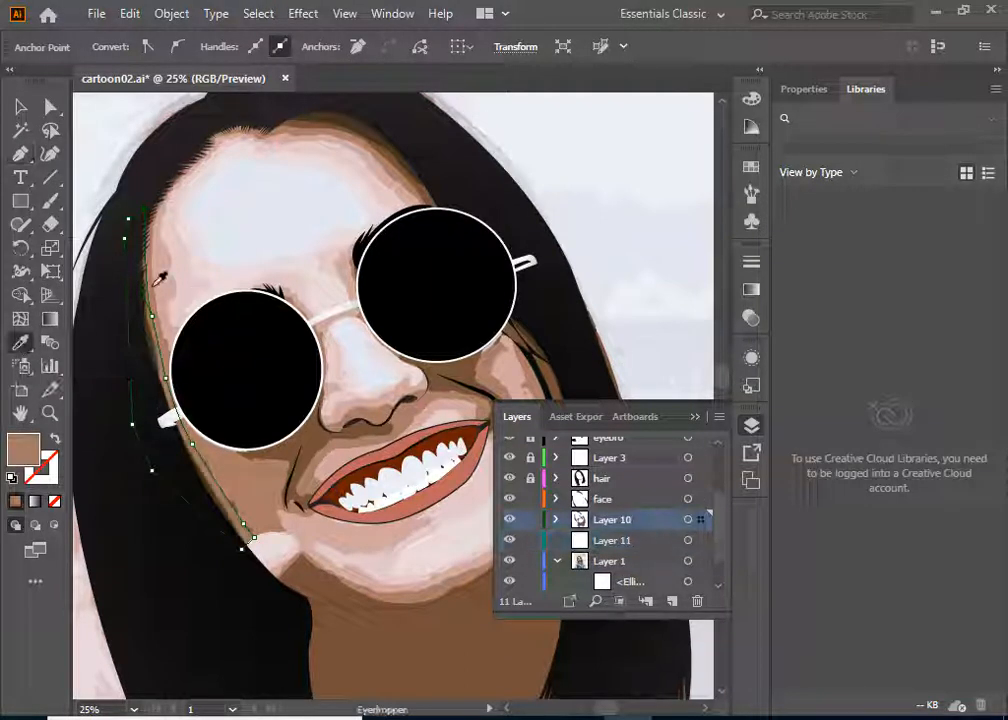
pyautogui.click(20, 154)
pyautogui.hotkey('ctrl', '+')
pyautogui.hotkey('ctrl', '+')
pyautogui.hotkey('ctrl', '+')
pyautogui.moveTo(387, 388); pyautogui.dragTo(279, 128)
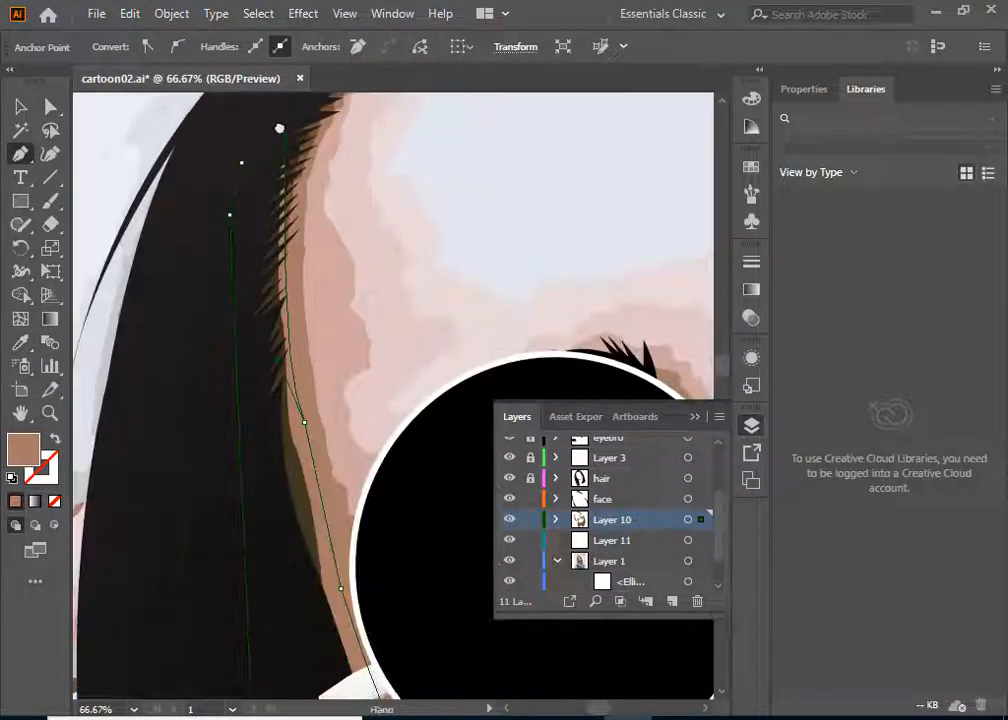
pyautogui.hotkey('ctrl', '-')
pyautogui.moveTo(430, 389); pyautogui.dragTo(291, 140)
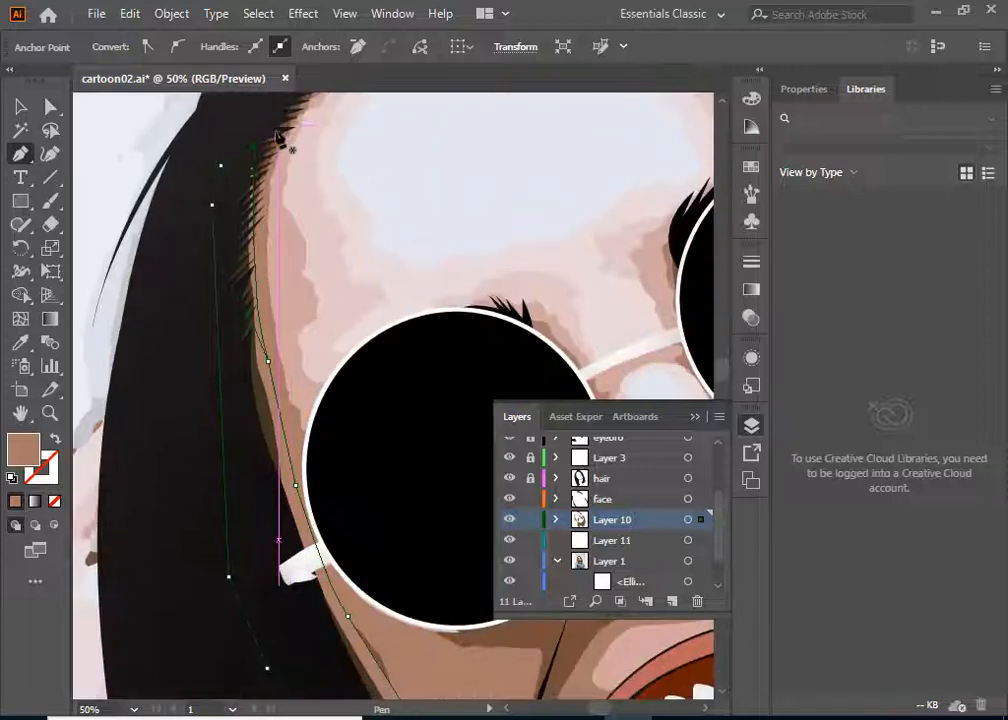
pyautogui.scroll(1, 283, 138)
pyautogui.click(291, 124)
pyautogui.moveTo(287, 388); pyautogui.dragTo(295, 409)
pyautogui.click(334, 526)
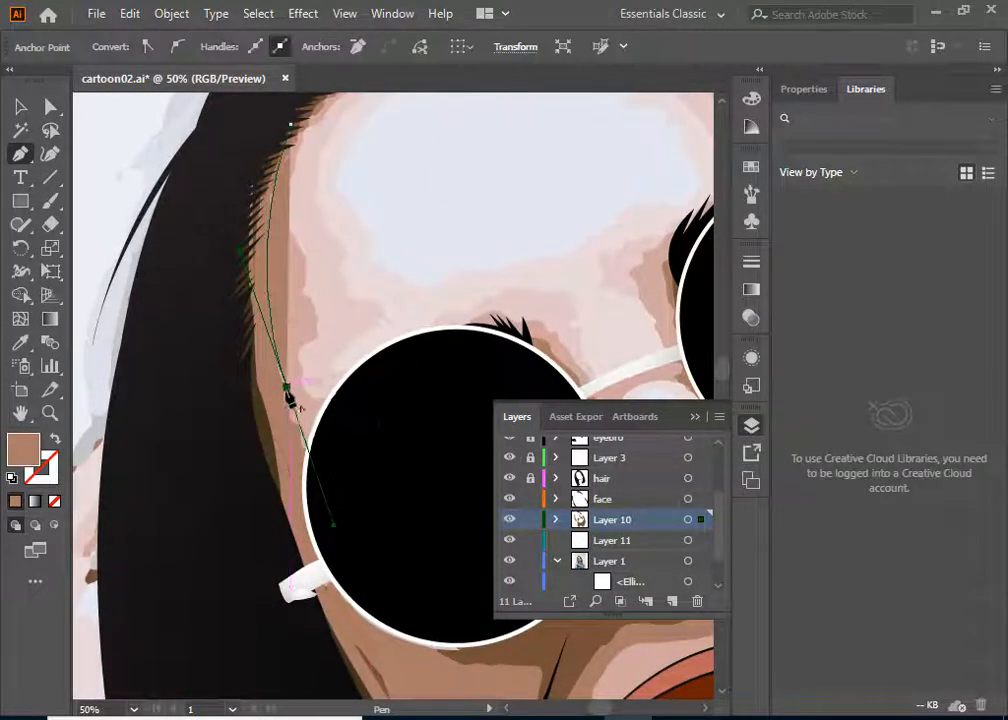
# Step: Continue the light brown path behind the left lens, down the smile line and across to the left mouth corner
pyautogui.scroll(-3, 337, 479)
pyautogui.click(360, 406)
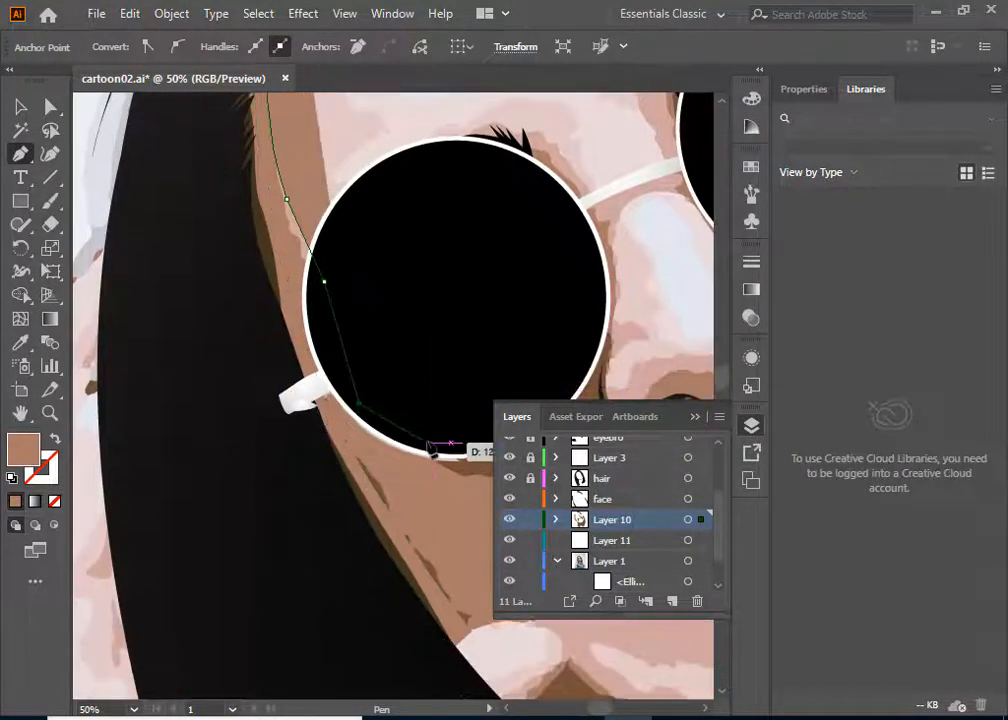
pyautogui.click(420, 443)
pyautogui.moveTo(382, 450); pyautogui.dragTo(262, 228)
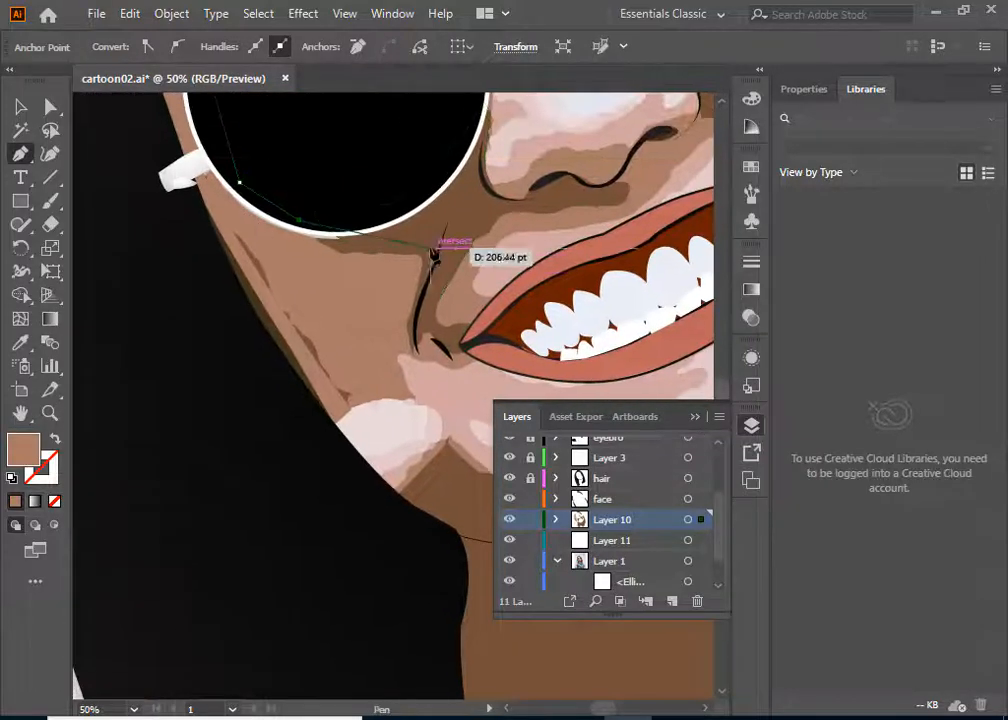
pyautogui.click(430, 248)
pyautogui.click(416, 333)
pyautogui.click(438, 333)
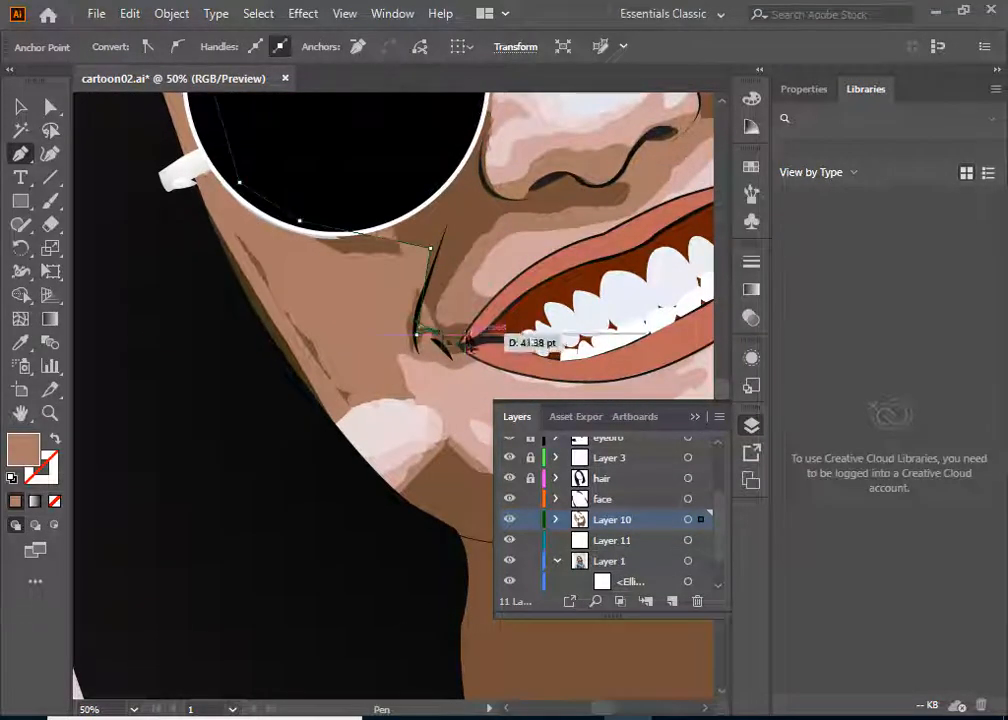
pyautogui.click(467, 338)
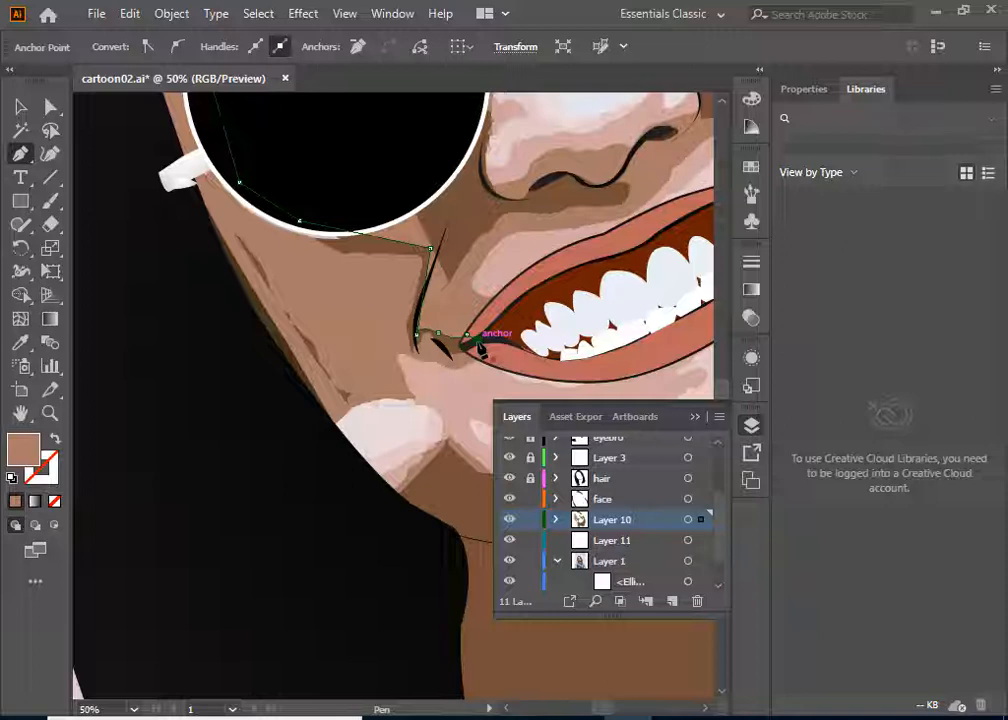
# Step: Close the light brown left-face shape by returning up through the hair to its start at the hairline
pyautogui.moveTo(484, 360); pyautogui.dragTo(424, 406)
pyautogui.scroll(6, 200, 300)
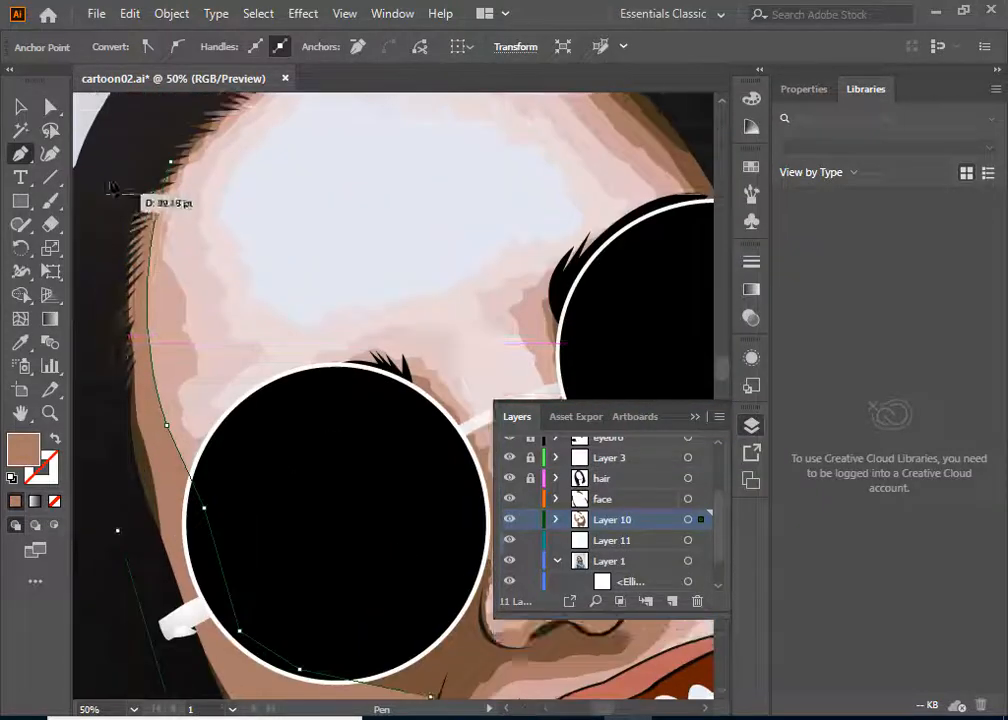
pyautogui.moveTo(112, 188); pyautogui.dragTo(159, 142)
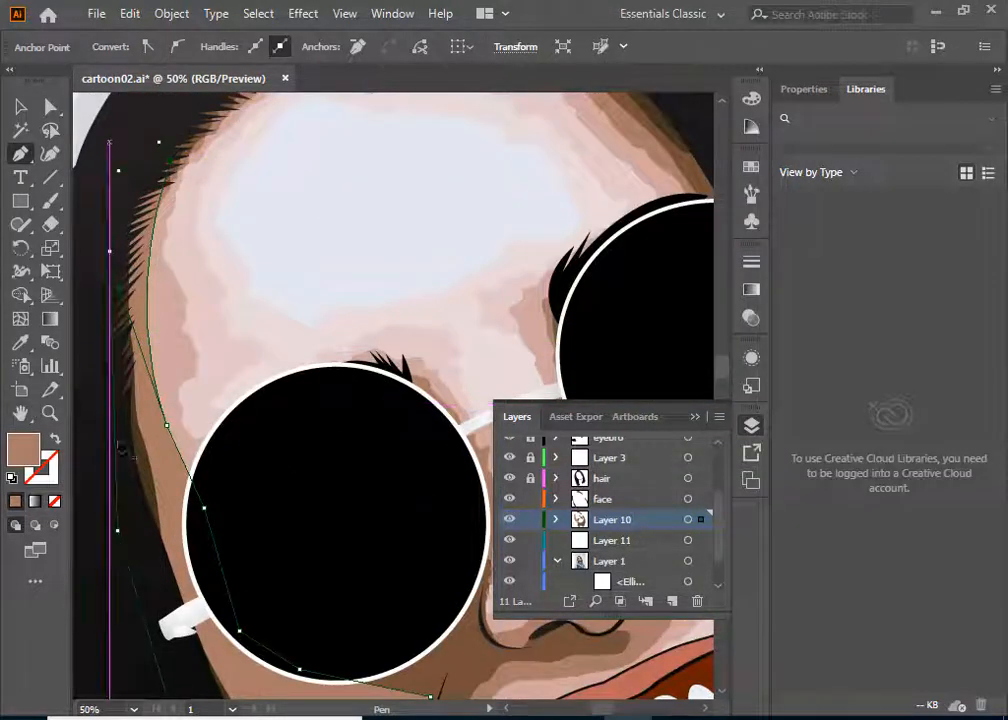
# Step: Send the light brown left-face shape to the back of its layer
pyautogui.rightClick(170, 460)
pyautogui.moveTo(316, 381)
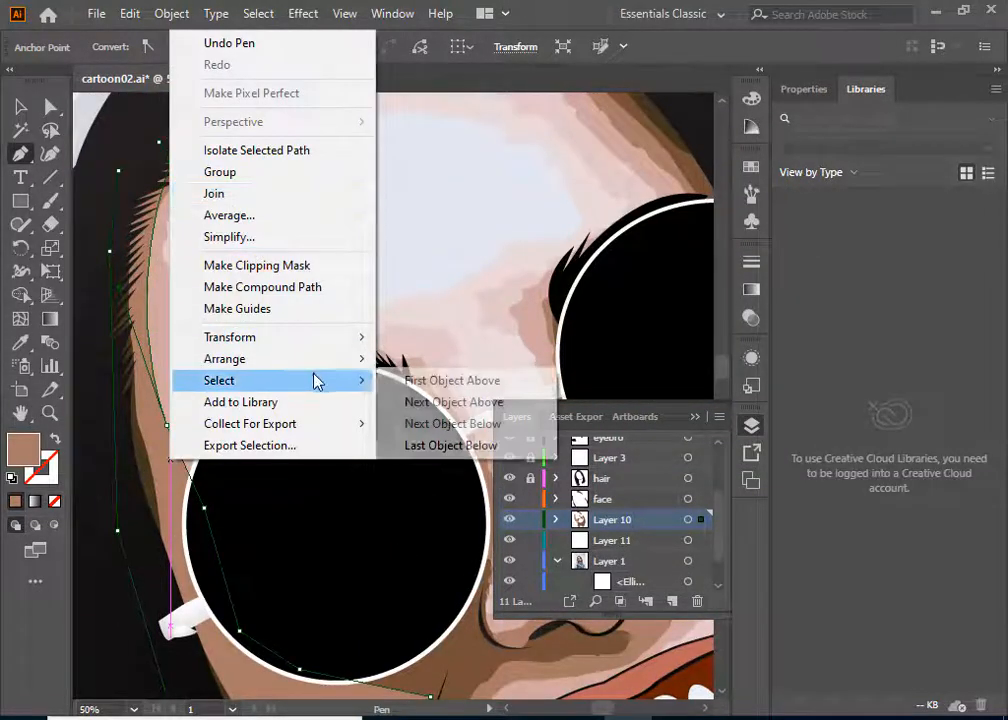
pyautogui.moveTo(300, 358)
pyautogui.click(459, 423)
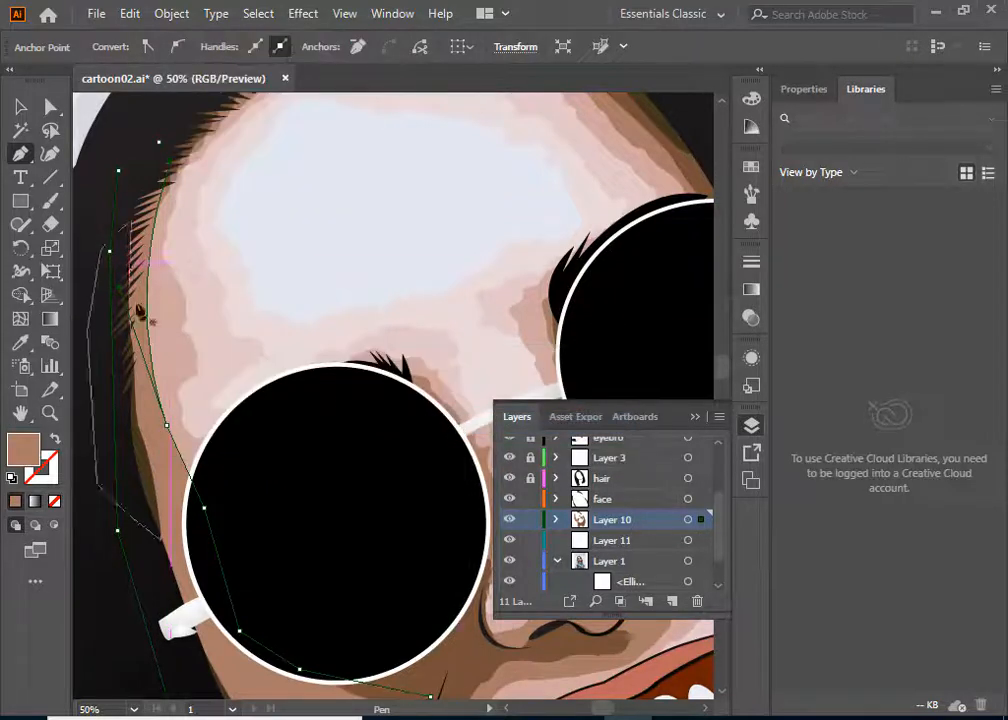
pyautogui.rightClick(158, 460)
pyautogui.click(72, 466)
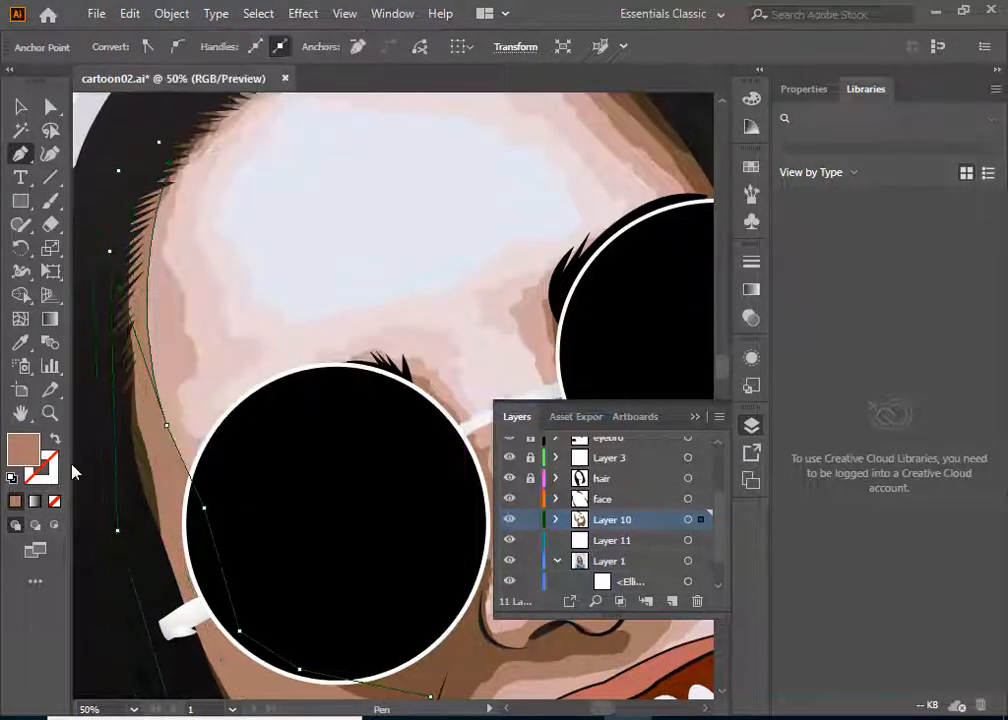
# Step: Find the light brown left-face path in Layer 10 by toggling its visibility, and move it into Layer 11
pyautogui.click(556, 520)
pyautogui.scroll(-5, 652, 536)
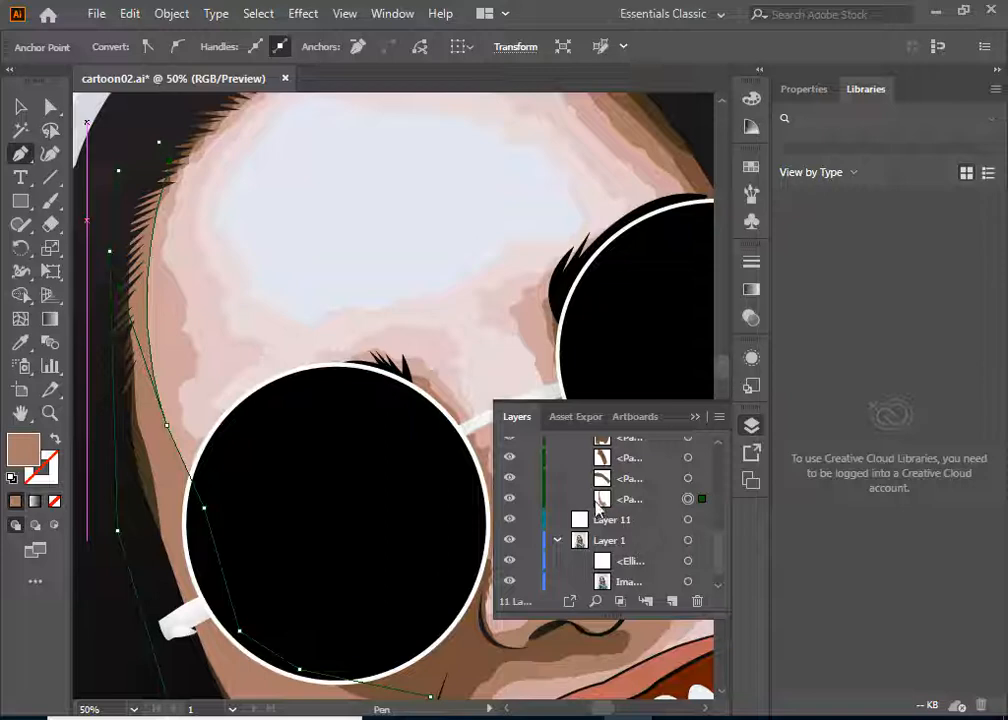
pyautogui.click(509, 499)
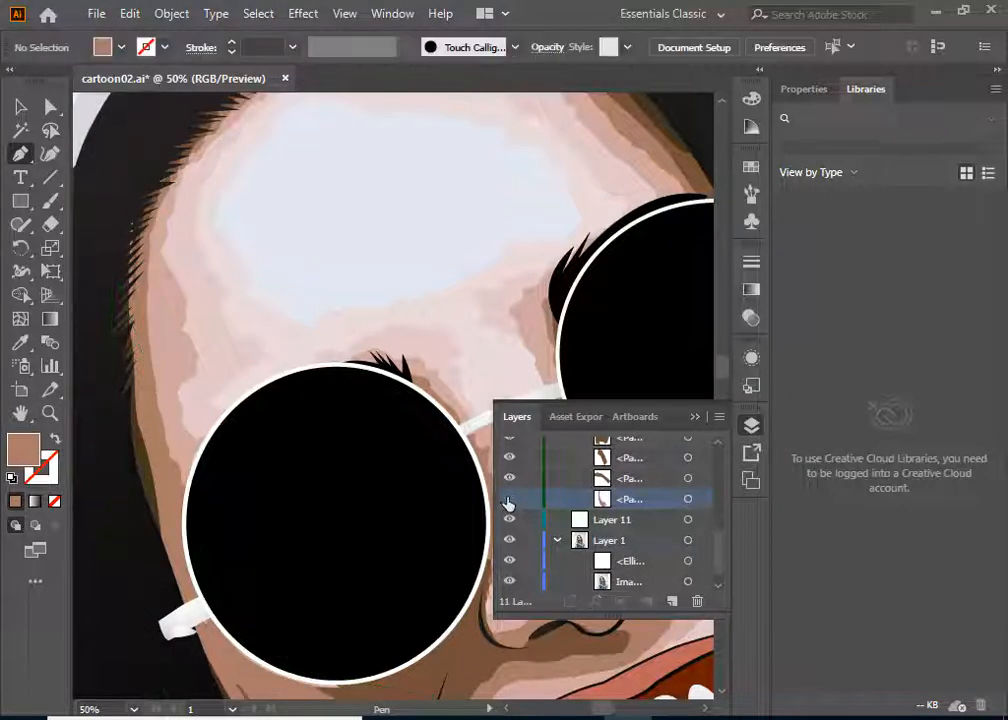
pyautogui.click(509, 500)
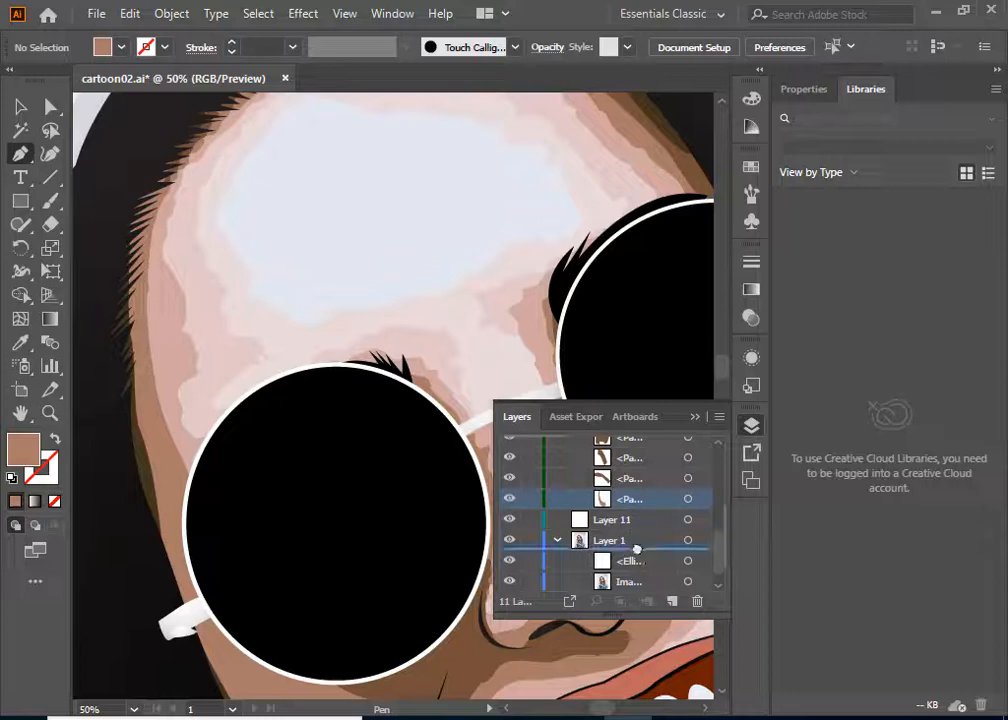
pyautogui.moveTo(637, 549); pyautogui.dragTo(636, 521)
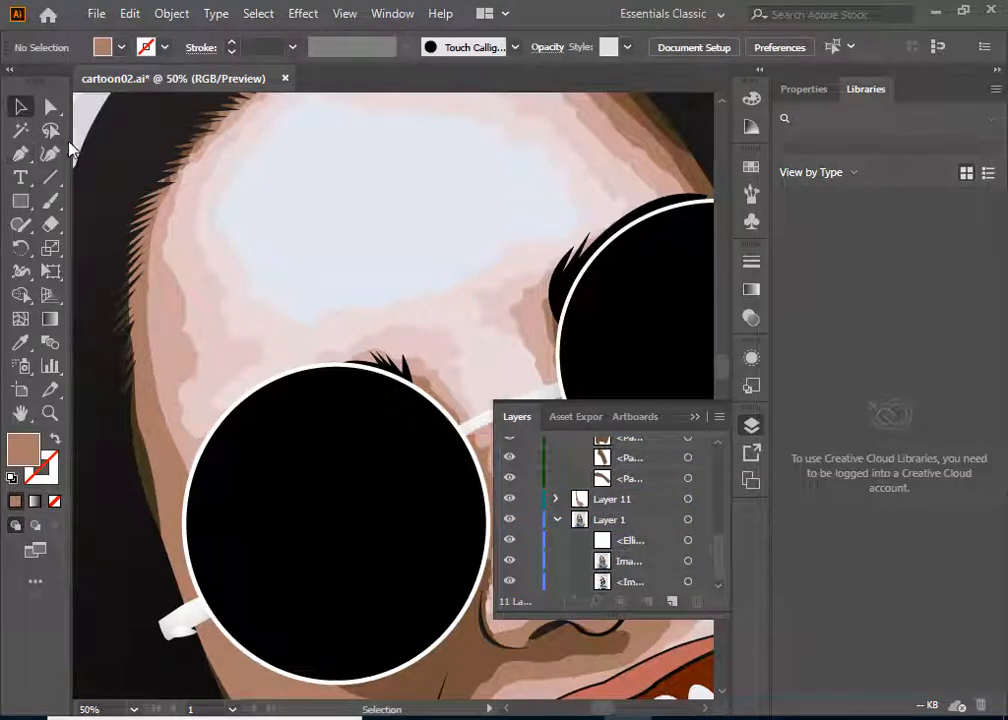
# Step: In Layer 11, trace a light brown Pen curve from the left hairline across the upper forehead to the top of the right lens
pyautogui.scroll(3, 232, 310)
pyautogui.click(556, 498)
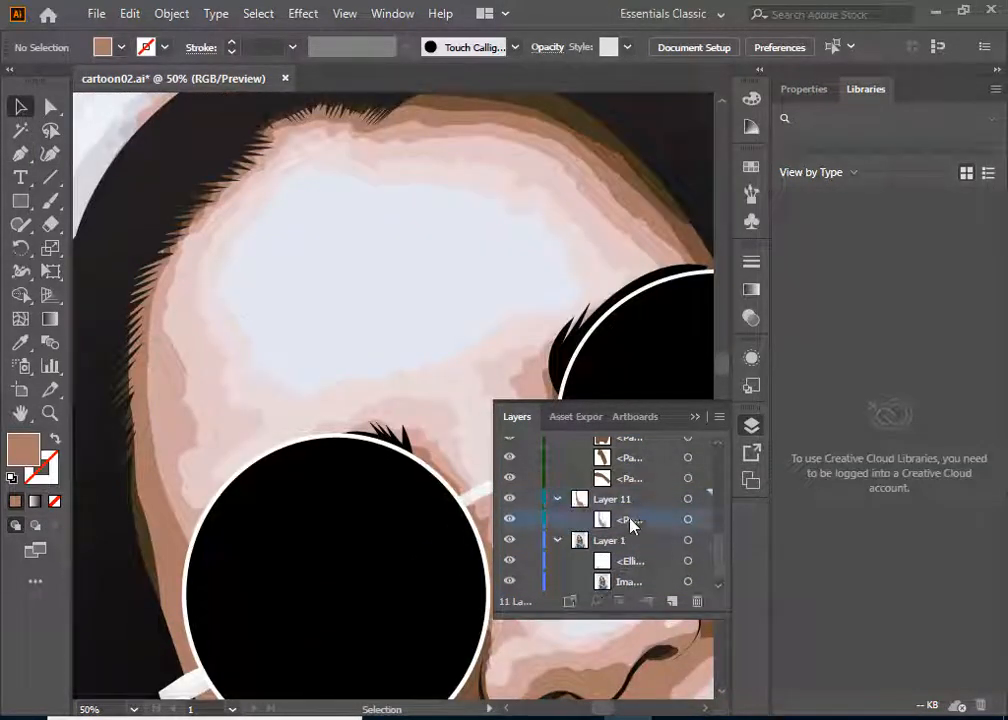
pyautogui.click(631, 522)
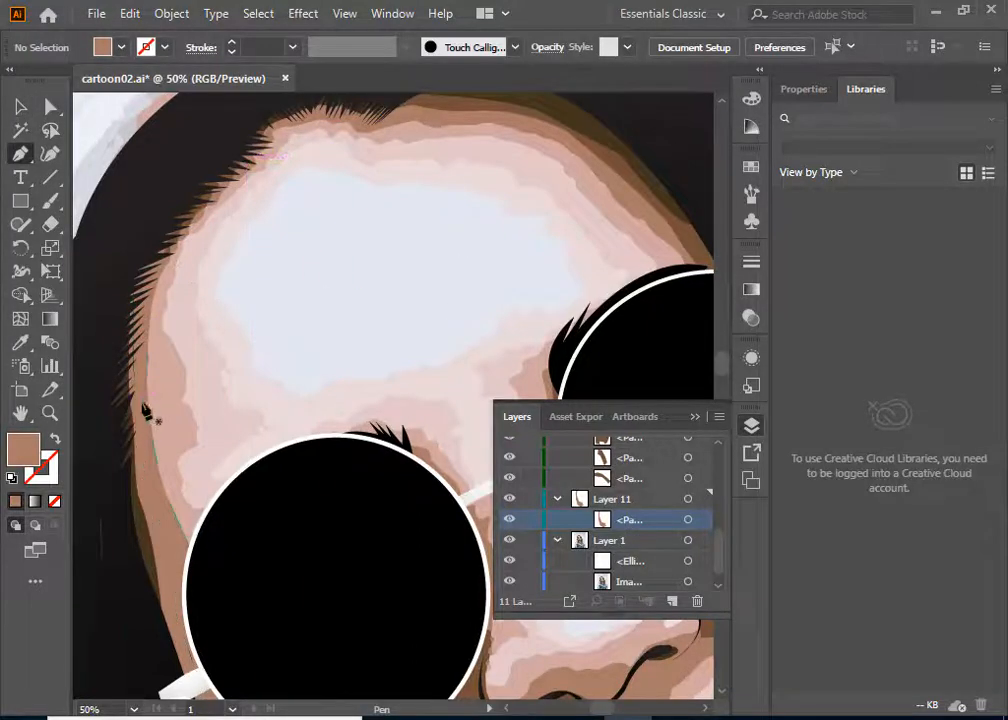
pyautogui.click(245, 129)
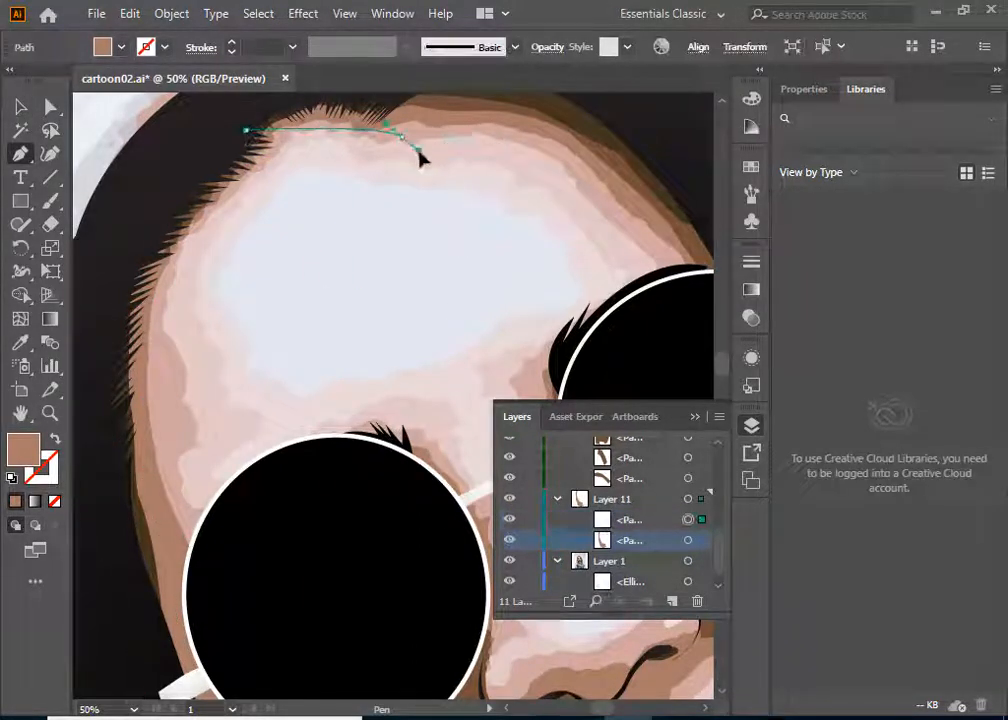
pyautogui.moveTo(418, 150); pyautogui.dragTo(436, 163)
pyautogui.hotkey('ctrl', 'z')
pyautogui.moveTo(515, 130); pyautogui.dragTo(585, 171)
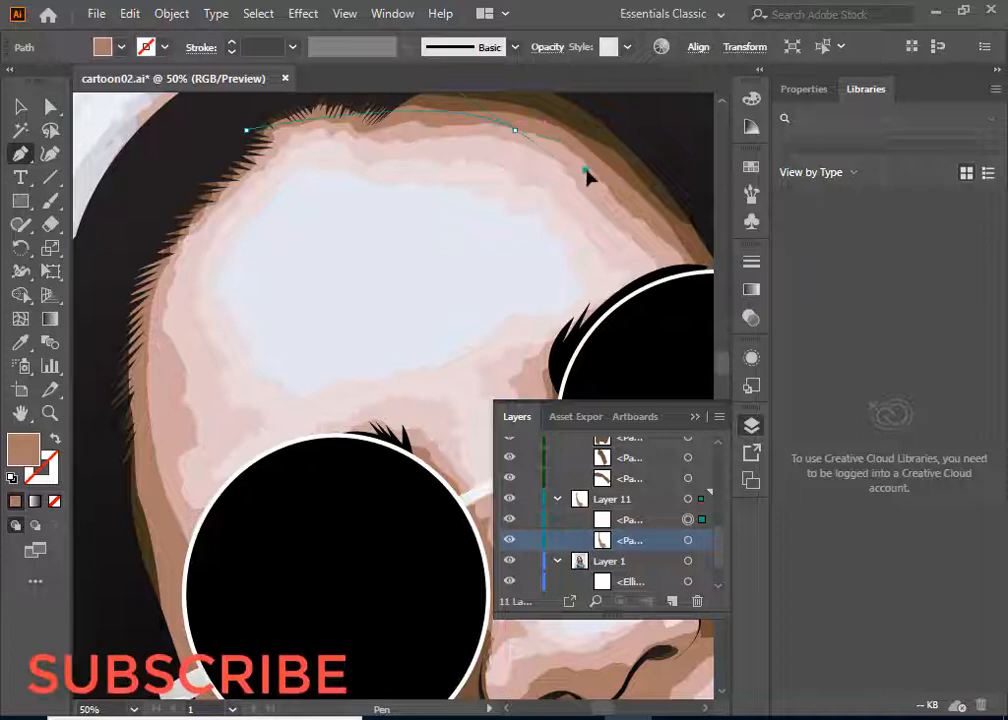
pyautogui.click(515, 131)
pyautogui.press('space')
pyautogui.moveTo(606, 226); pyautogui.dragTo(355, 210)
pyautogui.moveTo(446, 264); pyautogui.dragTo(586, 430)
pyautogui.click(447, 264)
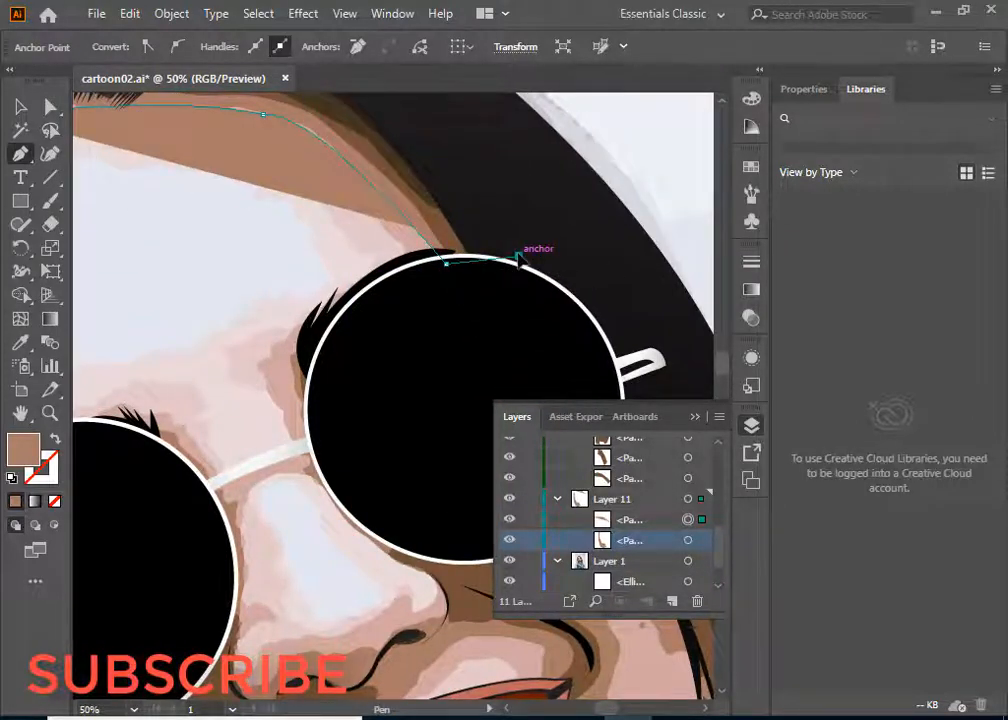
# Step: Close the forehead shading shape by returning through the hair to its starting point at the left hairline
pyautogui.moveTo(543, 228); pyautogui.dragTo(714, 439)
pyautogui.click(569, 270)
pyautogui.click(338, 211)
pyautogui.click(235, 241)
pyautogui.moveTo(166, 324); pyautogui.dragTo(166, 349)
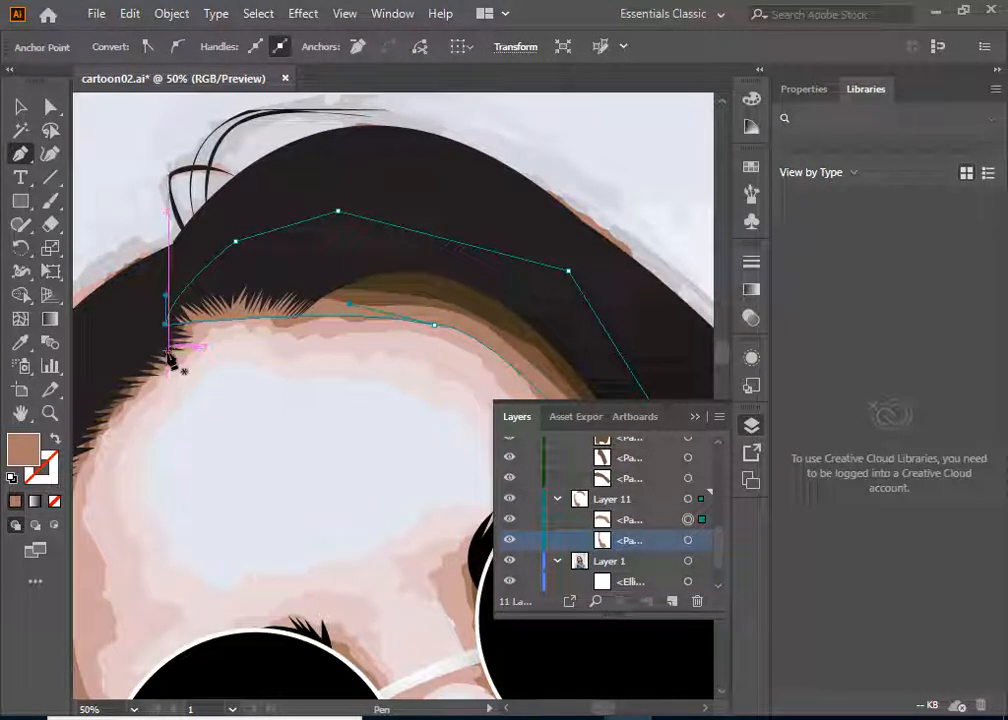
pyautogui.click(18, 110)
# Step: Draw a small closed light brown Pen shape at the right lens's inner edge, below the eyebrow and partly behind the lens
pyautogui.scroll(-8, 254, 360)
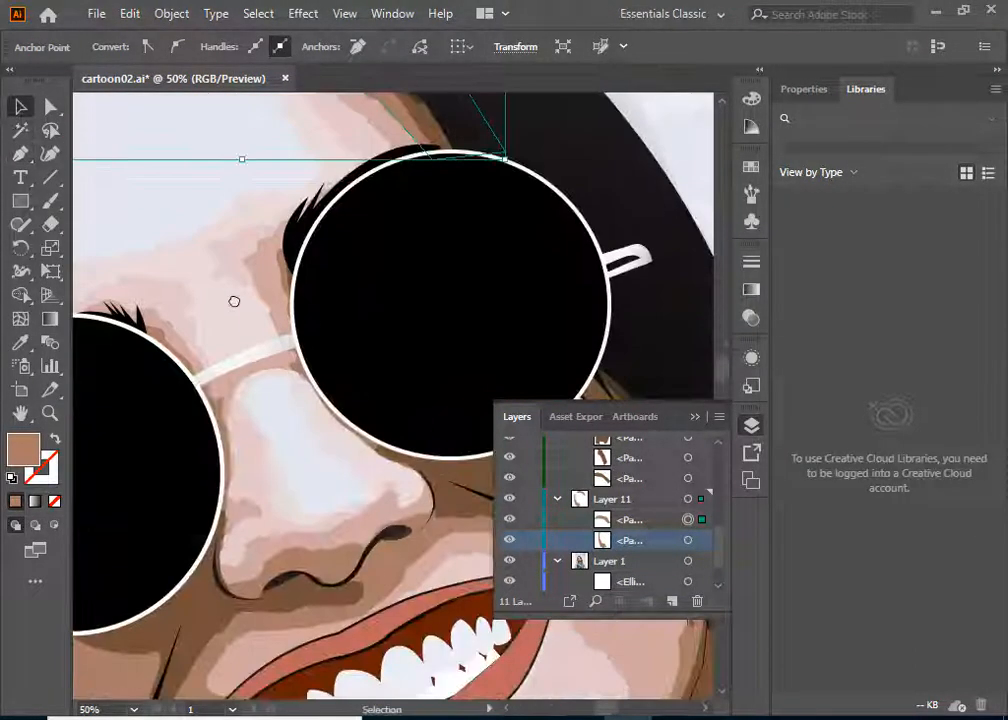
pyautogui.click(20, 153)
pyautogui.click(318, 228)
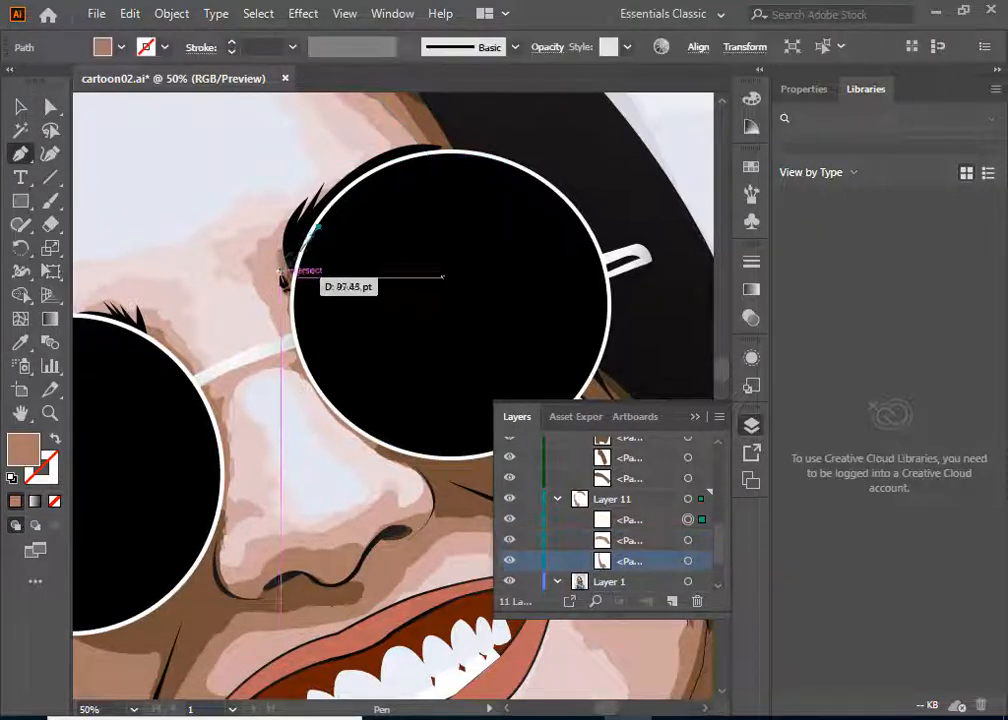
pyautogui.click(282, 282)
pyautogui.click(315, 343)
pyautogui.click(368, 332)
pyautogui.click(372, 283)
pyautogui.click(330, 230)
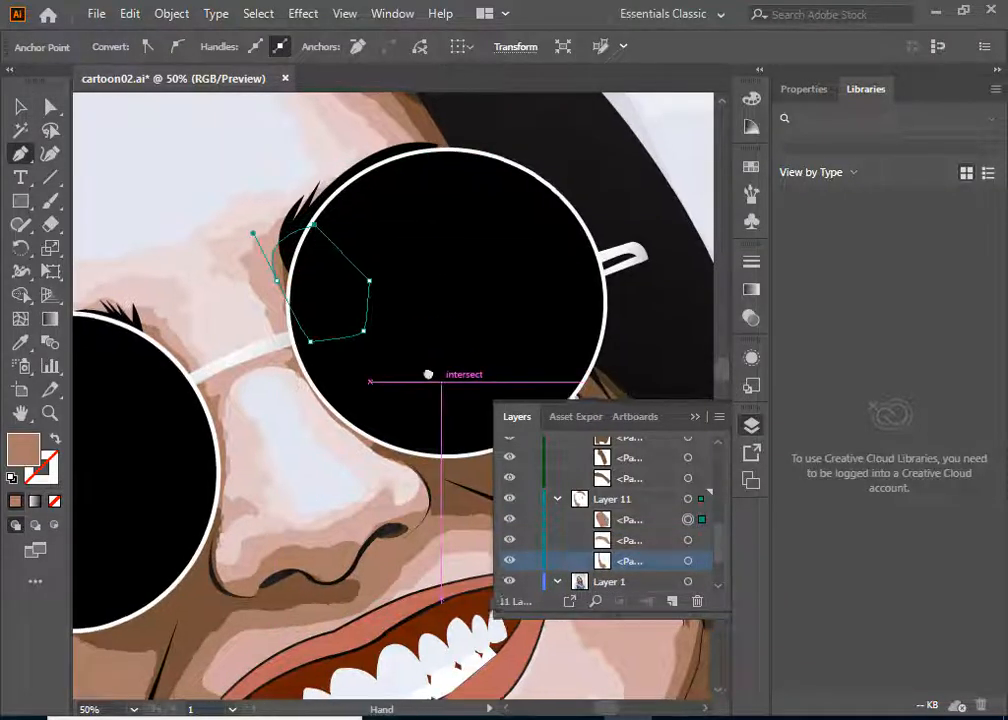
# Step: Trace a light brown Pen path from the left nostril under the nose, along the right smile line to the right mouth corner
pyautogui.scroll(-3, 427, 374)
pyautogui.click(225, 425)
pyautogui.moveTo(262, 424); pyautogui.dragTo(324, 404)
pyautogui.click(262, 424)
pyautogui.moveTo(348, 408); pyautogui.dragTo(401, 408)
pyautogui.click(539, 366)
pyautogui.scroll(-2, 540, 367)
pyautogui.moveTo(562, 330)
pyautogui.mouseDown()
pyautogui.moveTo(576, 353)
pyautogui.moveTo(565, 352)
pyautogui.moveTo(567, 337)
pyautogui.moveTo(562, 345)
pyautogui.mouseUp()
pyautogui.click(527, 331)
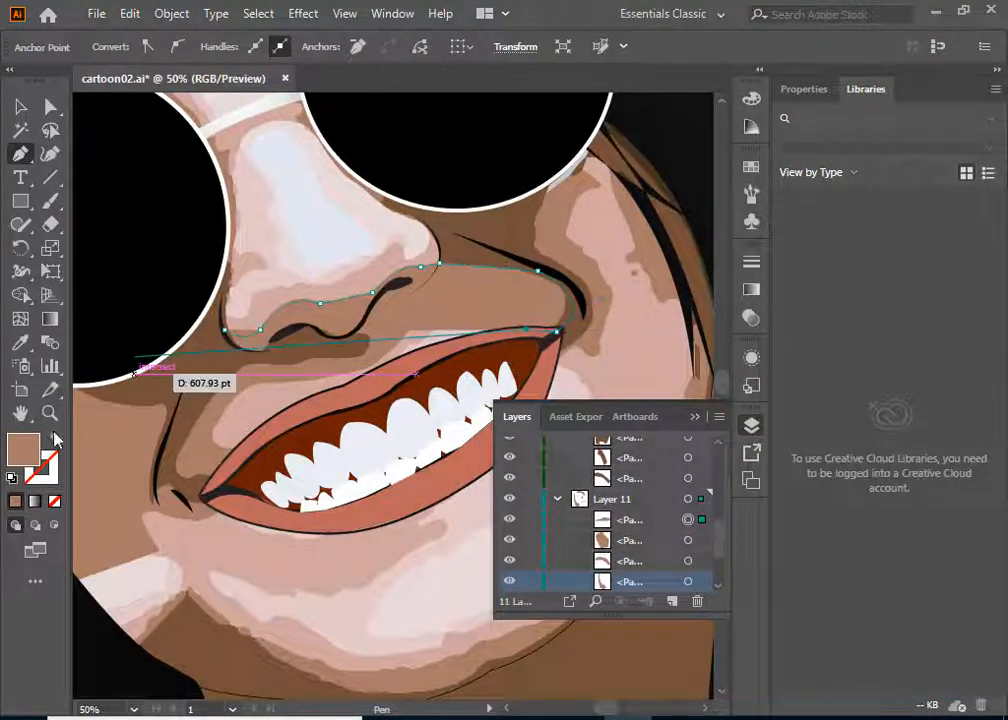
# Step: Swap the fill and stroke colors, and continue the path from the right mouth corner around the pale area above the upper lip
pyautogui.click(55, 439)
pyautogui.moveTo(527, 293); pyautogui.dragTo(509, 289)
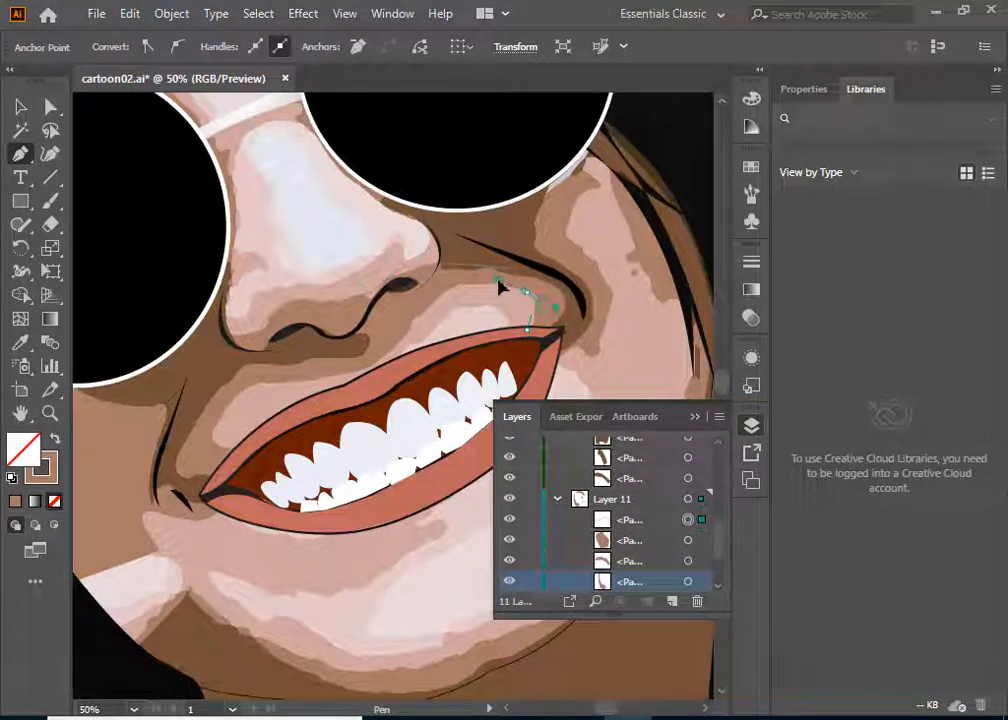
pyautogui.moveTo(427, 313); pyautogui.dragTo(430, 300)
pyautogui.click(391, 357)
pyautogui.click(424, 310)
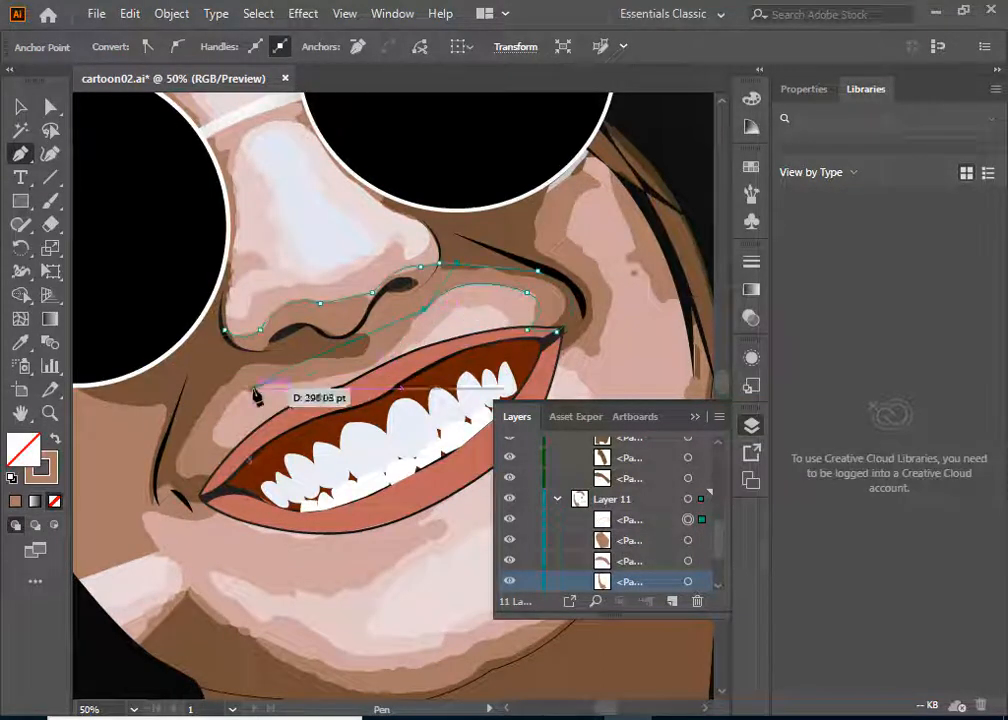
pyautogui.moveTo(283, 381); pyautogui.dragTo(167, 380)
pyautogui.click(283, 381)
# Step: Complete the upper-lip shading shape around the left mouth corner and close it up the cheek at the left nostril
pyautogui.moveTo(218, 443); pyautogui.dragTo(243, 487)
pyautogui.click(218, 444)
pyautogui.click(250, 448)
pyautogui.click(215, 485)
pyautogui.click(171, 471)
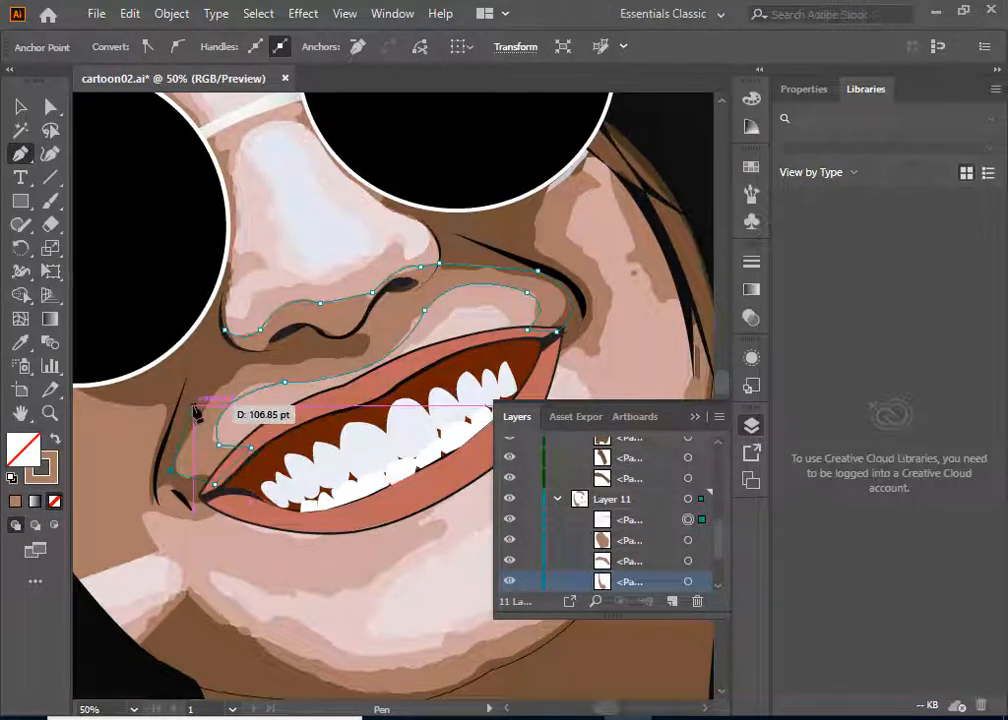
pyautogui.click(193, 405)
pyautogui.moveTo(224, 331)
pyautogui.mouseDown()
pyautogui.moveTo(216, 490)
pyautogui.moveTo(215, 349)
pyautogui.moveTo(225, 335)
pyautogui.mouseUp()
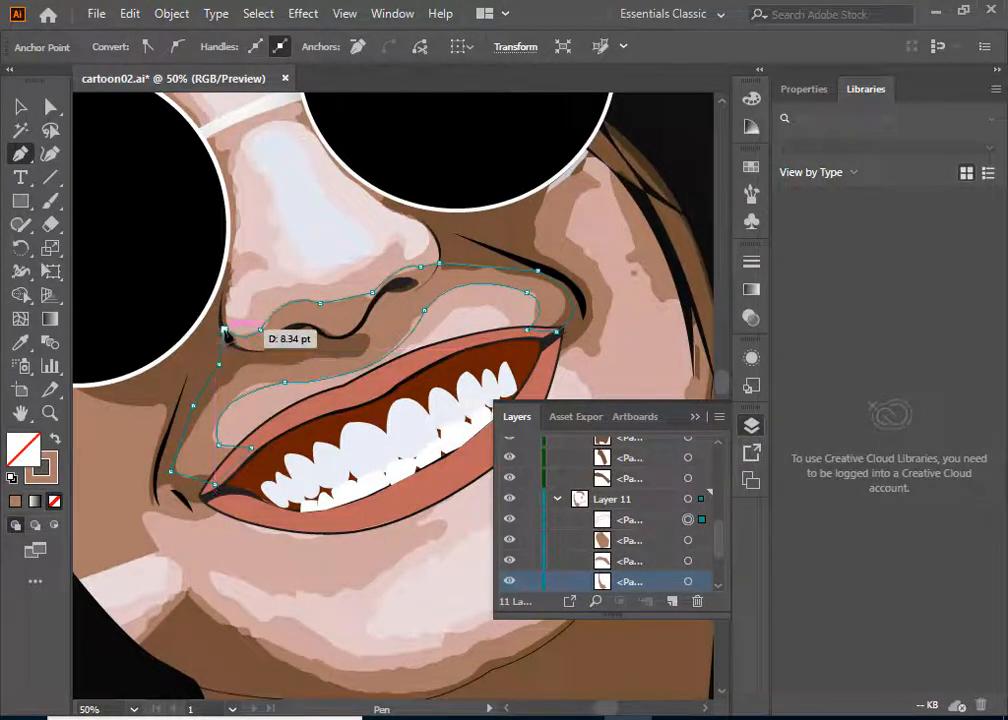
# Step: Round the upper-lip shading shape's corner near the left mouth corner to about 5.62 pt, and deselect the shape
pyautogui.press('a')
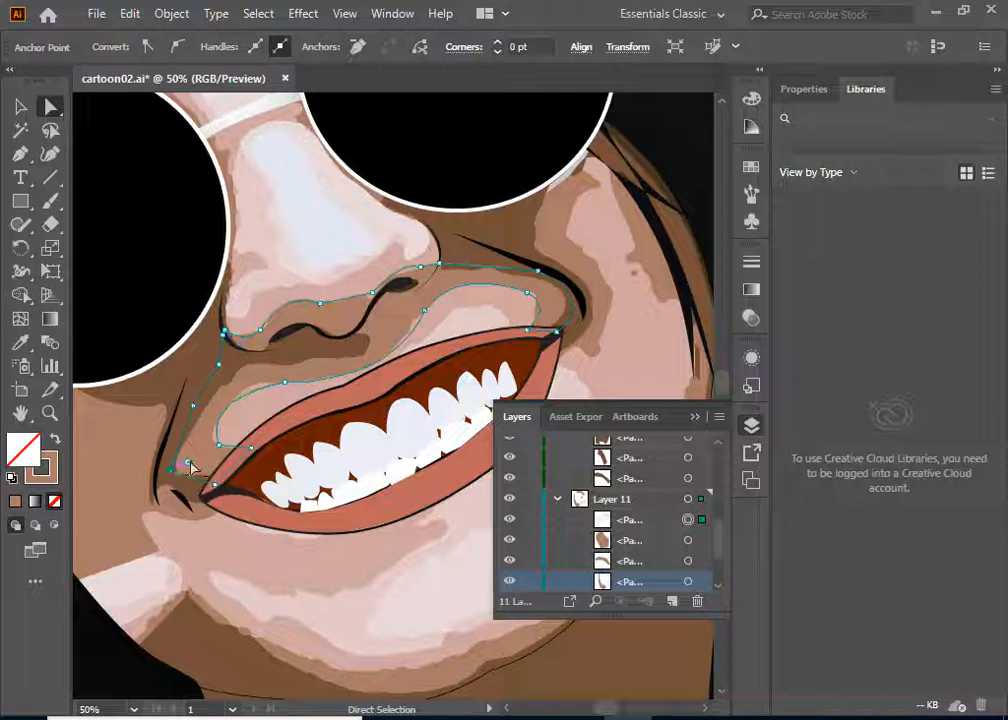
pyautogui.moveTo(190, 475)
pyautogui.mouseDown()
pyautogui.moveTo(174, 489)
pyautogui.moveTo(184, 491)
pyautogui.mouseUp()
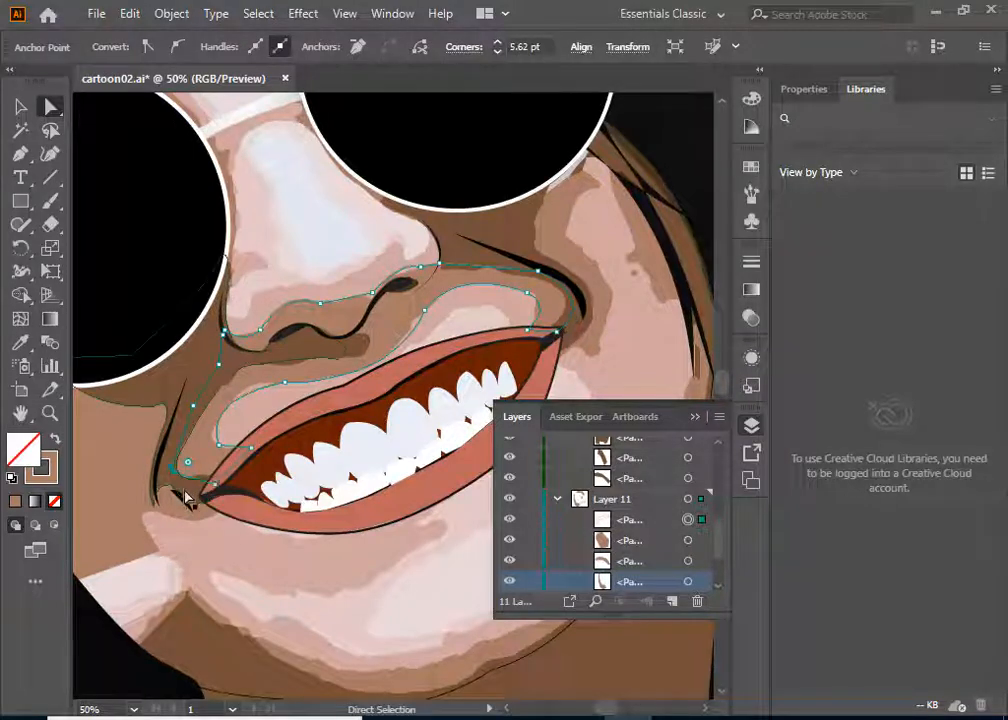
pyautogui.press('v')
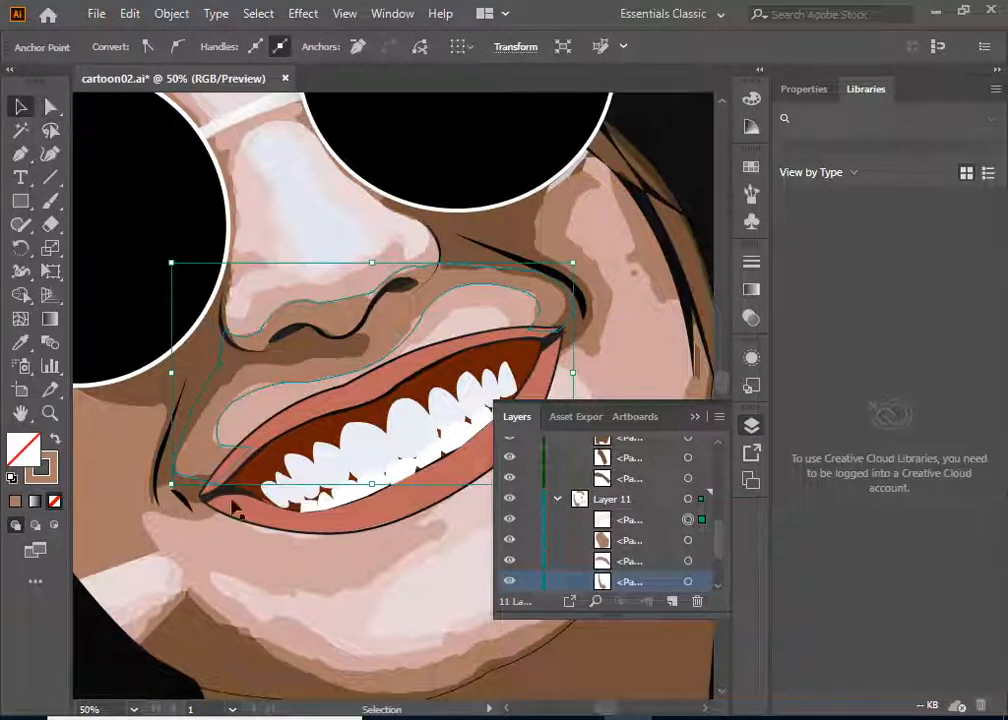
pyautogui.click(145, 210)
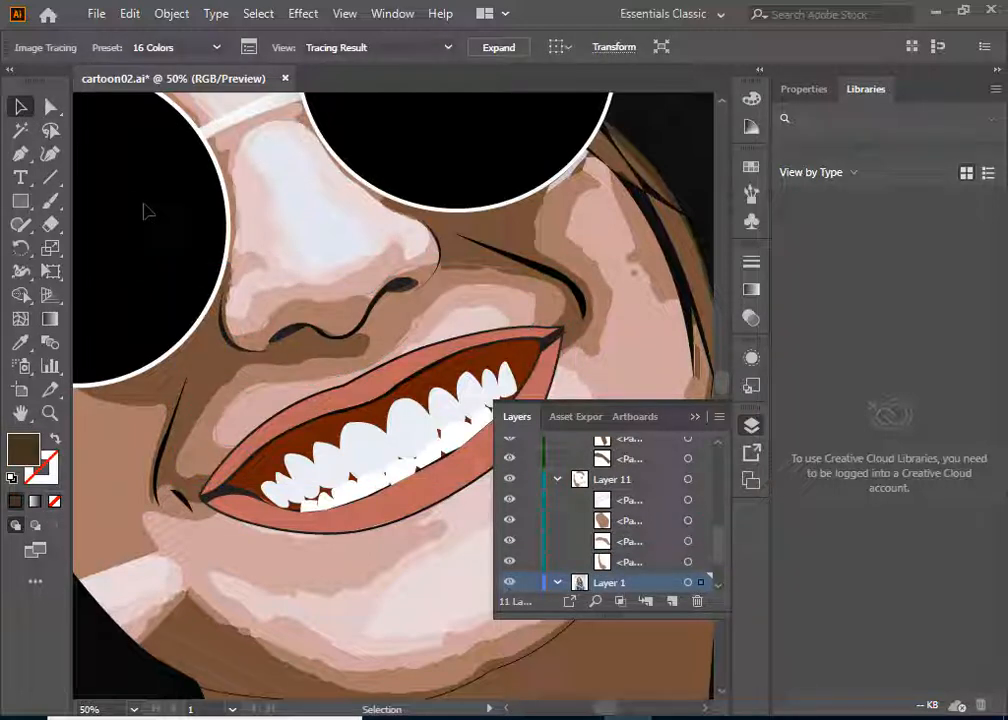
# Step: Select the upper-lip shading shape and swap its colors so it is filled light brown with no stroke
pyautogui.scroll(2, 495, 343)
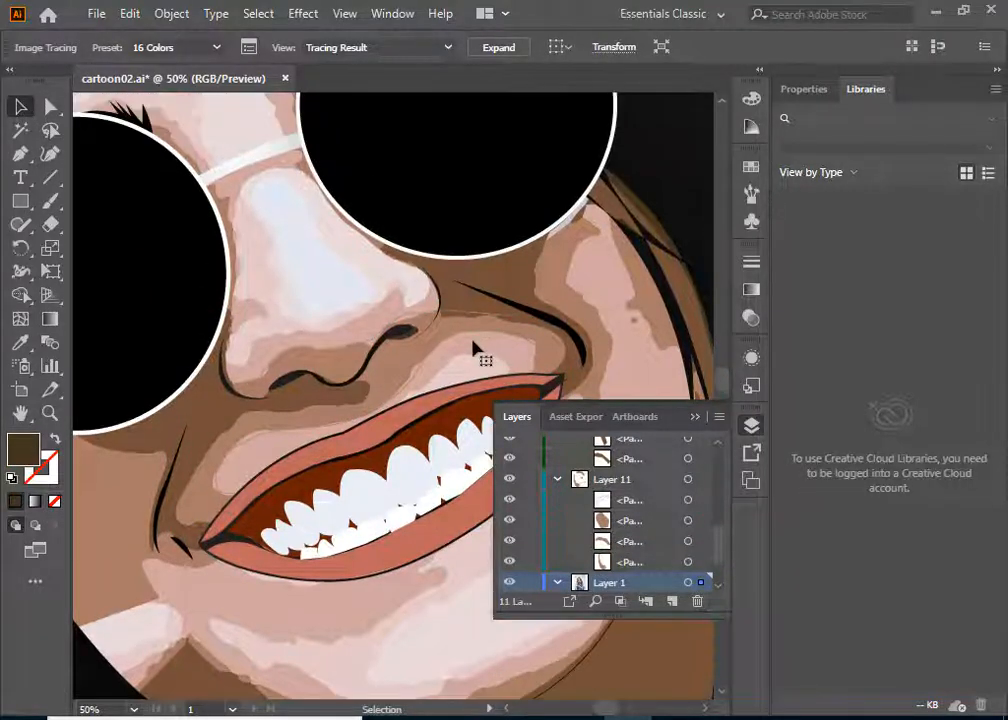
pyautogui.click(222, 491)
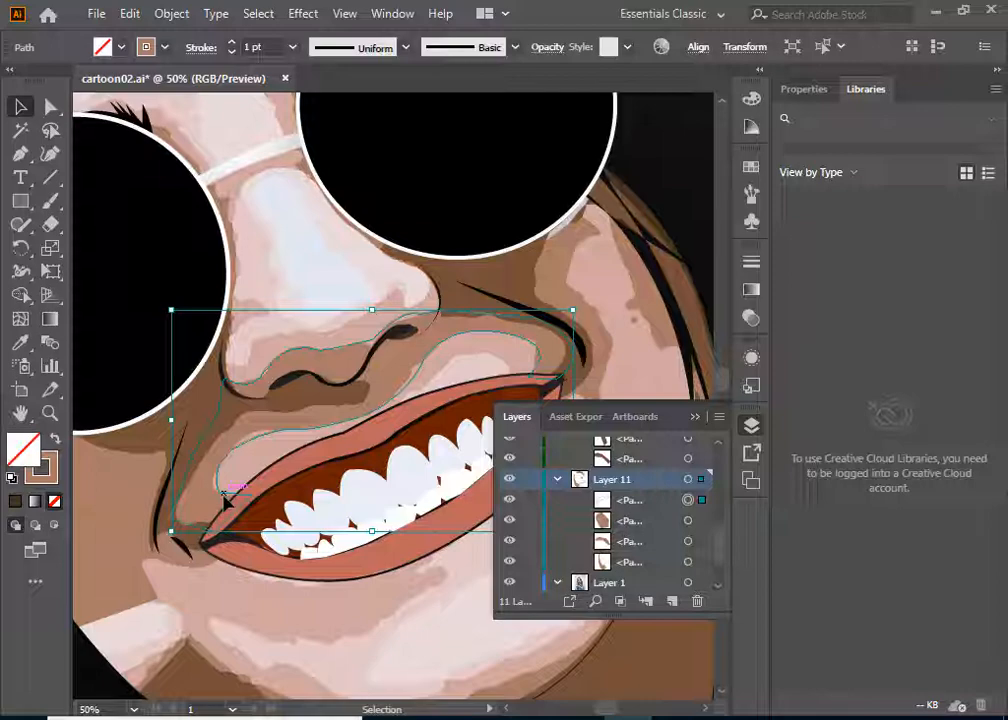
pyautogui.click(57, 440)
# Step: Draw a closed light brown Pen shape from under the right lens, along the smile line to the mouth corner and back up the cheek
pyautogui.press('p')
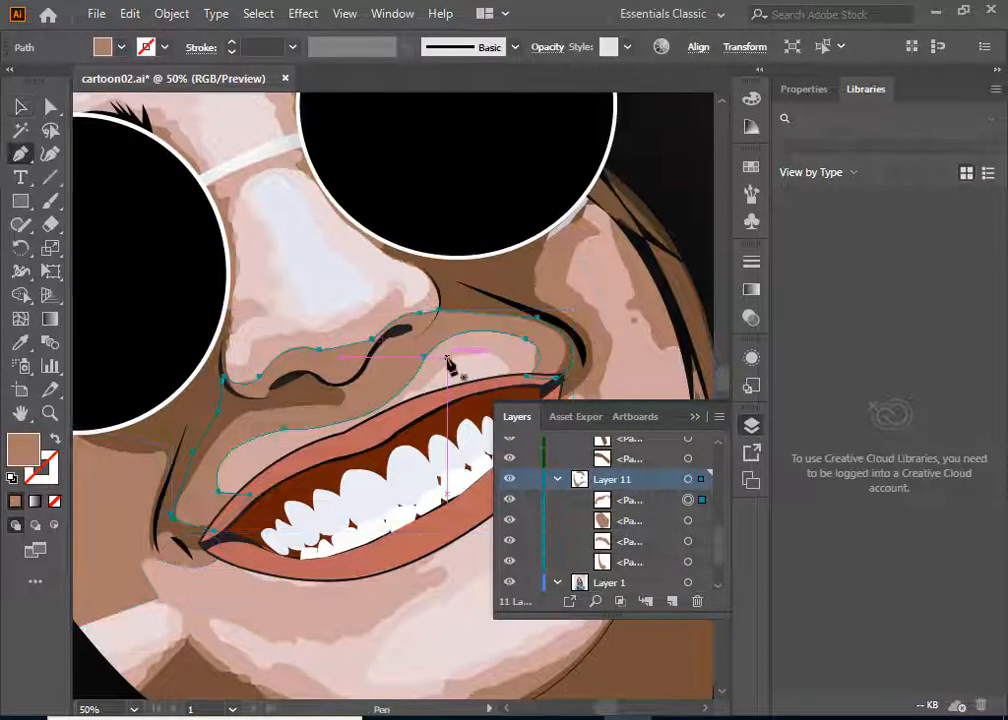
pyautogui.press('super')
pyautogui.click(612, 7)
pyautogui.moveTo(499, 313); pyautogui.dragTo(350, 415)
pyautogui.click(290, 262)
pyautogui.click(325, 437)
pyautogui.click(306, 452)
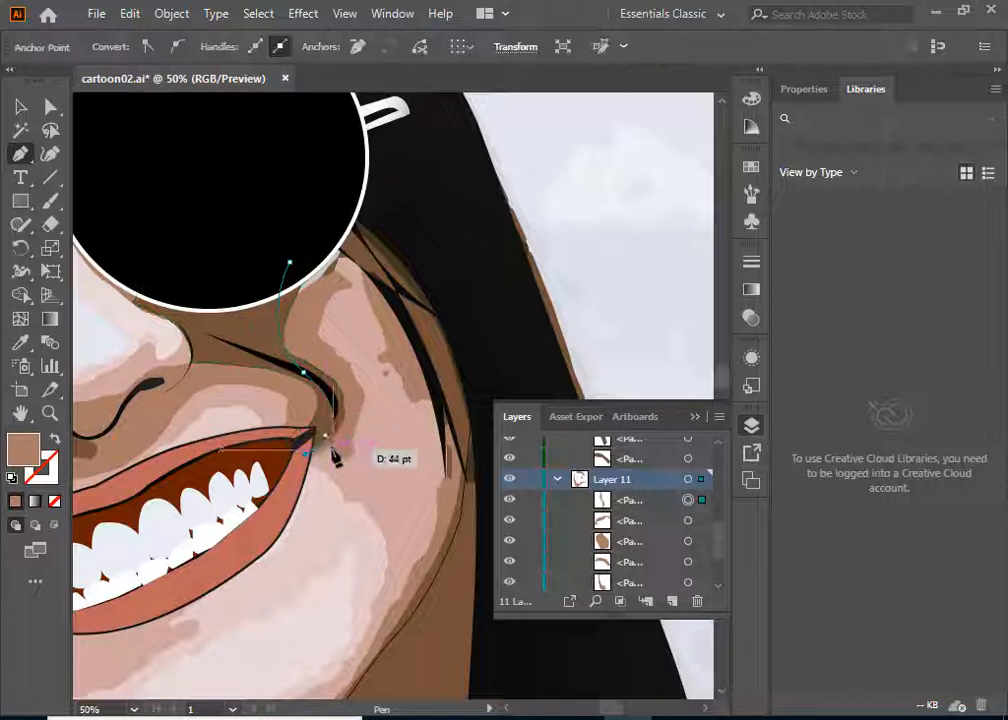
pyautogui.moveTo(335, 457); pyautogui.dragTo(343, 458)
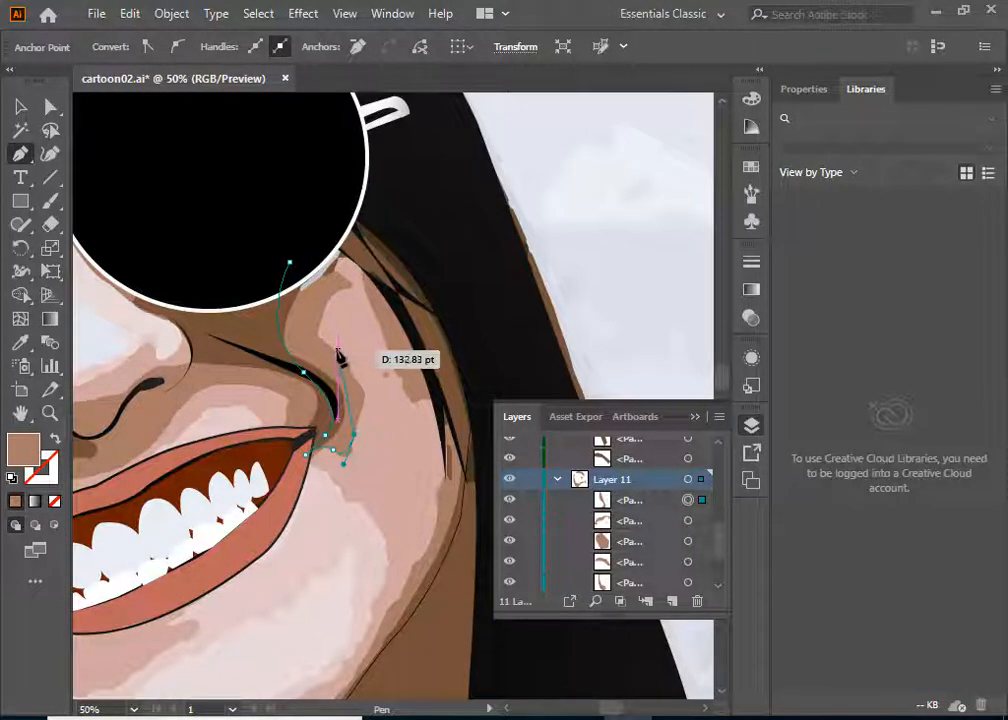
pyautogui.moveTo(340, 355); pyautogui.dragTo(337, 352)
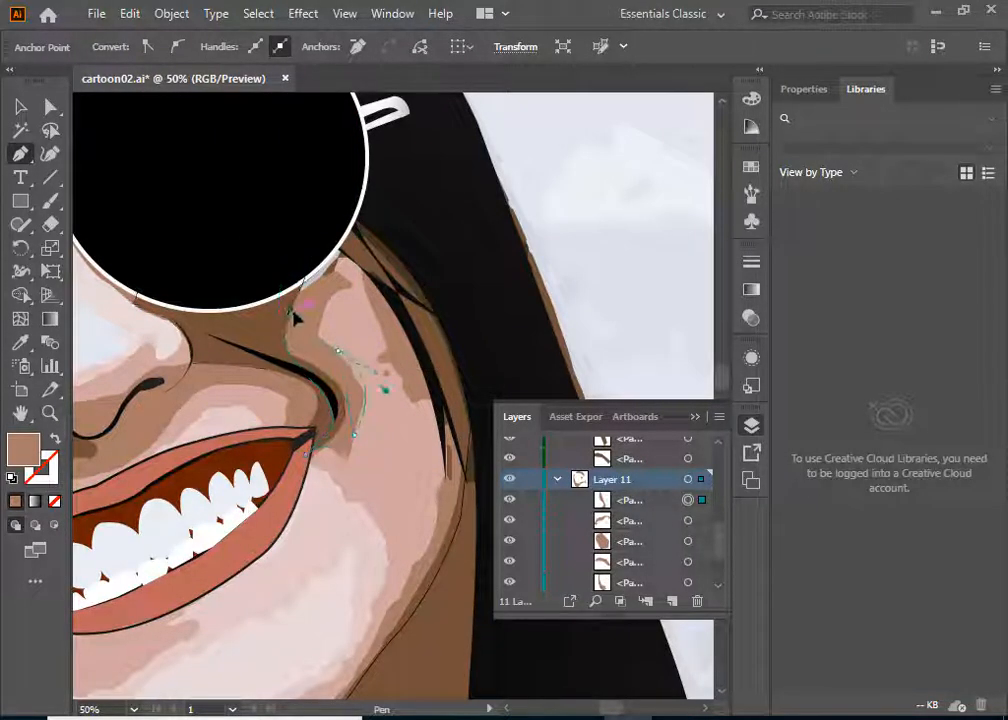
pyautogui.moveTo(320, 244); pyautogui.dragTo(263, 220)
pyautogui.click(320, 244)
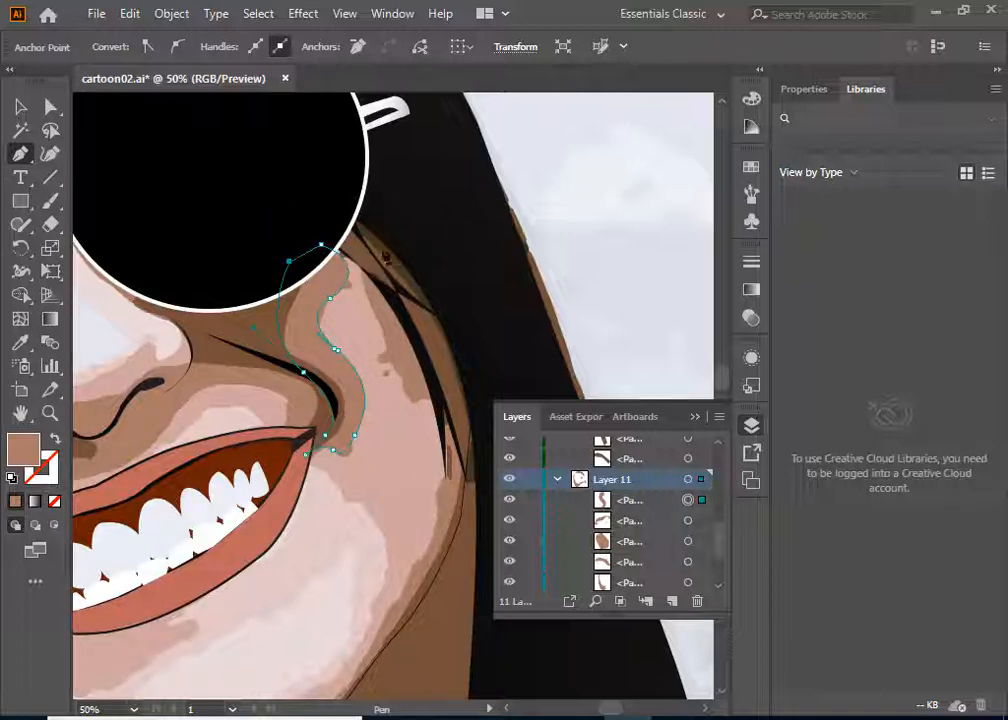
# Step: Draw a closed light brown Pen shape behind the hair strands at the right temple, from the lens edge down the outer cheek
pyautogui.click(333, 222)
pyautogui.moveTo(389, 367); pyautogui.dragTo(467, 359)
pyautogui.click(389, 367)
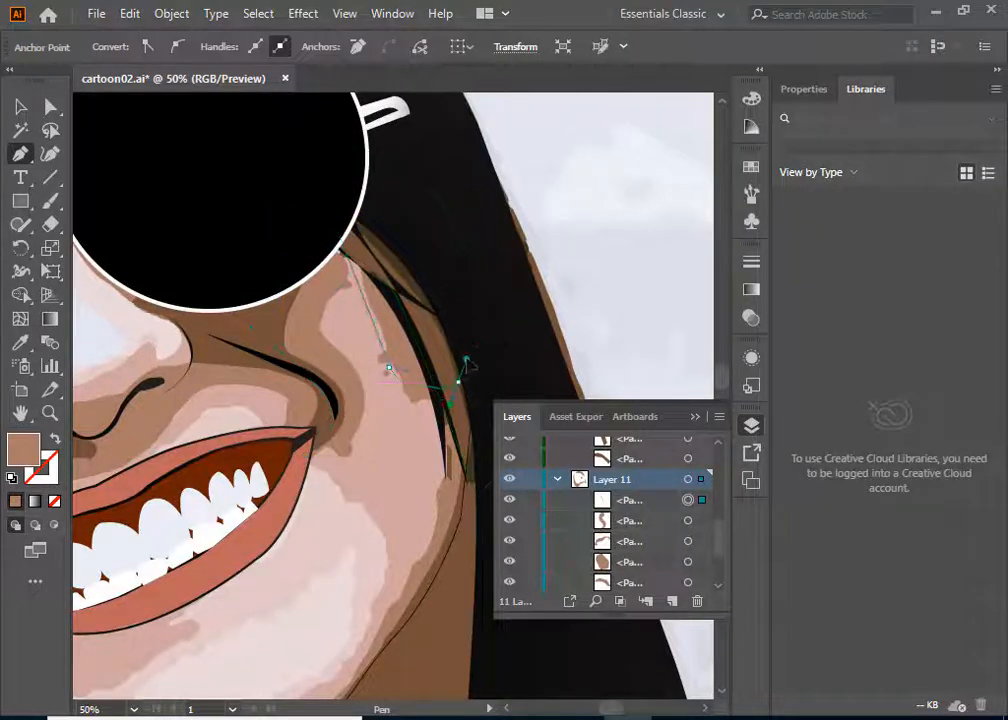
pyautogui.click(458, 382)
pyautogui.click(426, 265)
pyautogui.click(367, 218)
pyautogui.click(332, 219)
# Step: Trace a light brown Pen path from the outer right cheek down along the jawline to the bottom of the chin
pyautogui.scroll(-2, 371, 421)
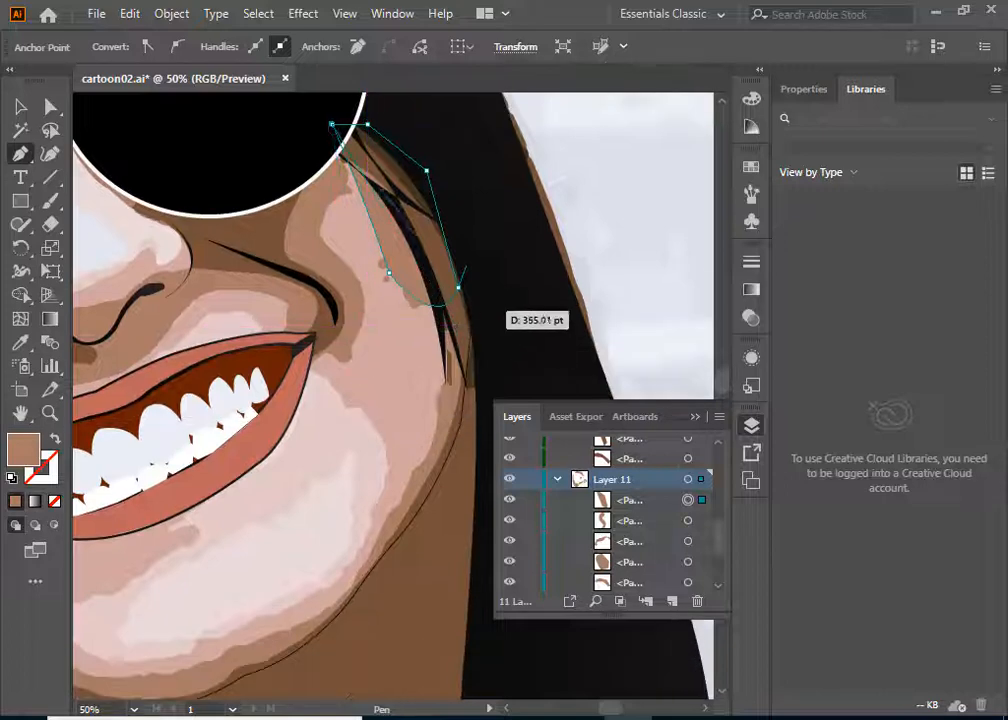
pyautogui.click(440, 323)
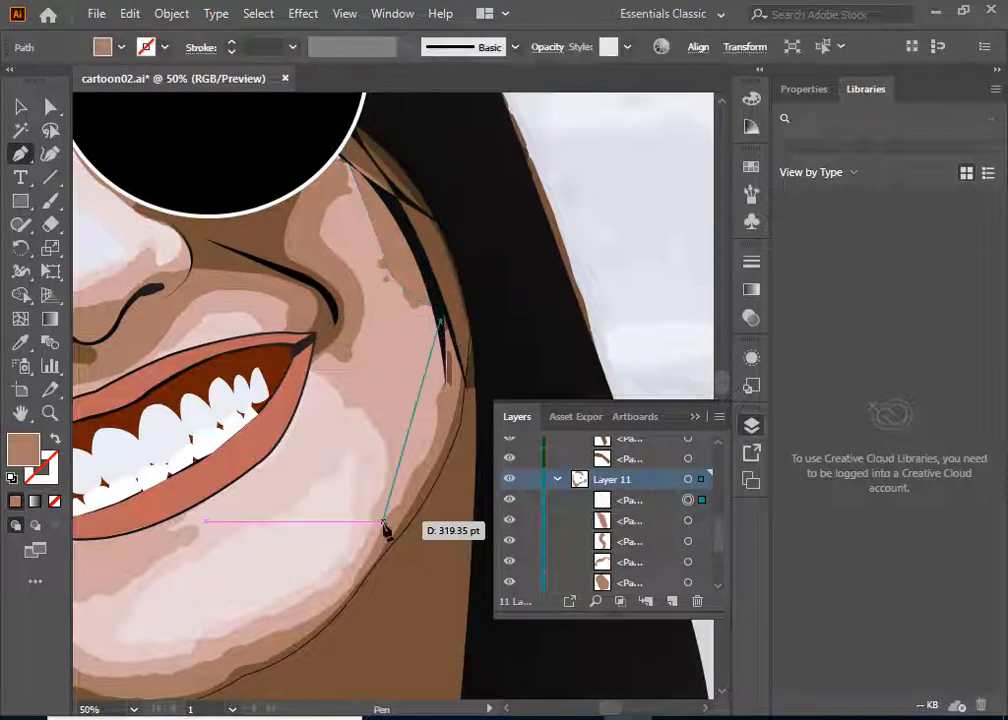
pyautogui.moveTo(382, 521); pyautogui.dragTo(298, 618)
pyautogui.click(382, 521)
pyautogui.scroll(-3, 338, 583)
pyautogui.moveTo(296, 505); pyautogui.dragTo(227, 525)
pyautogui.click(296, 505)
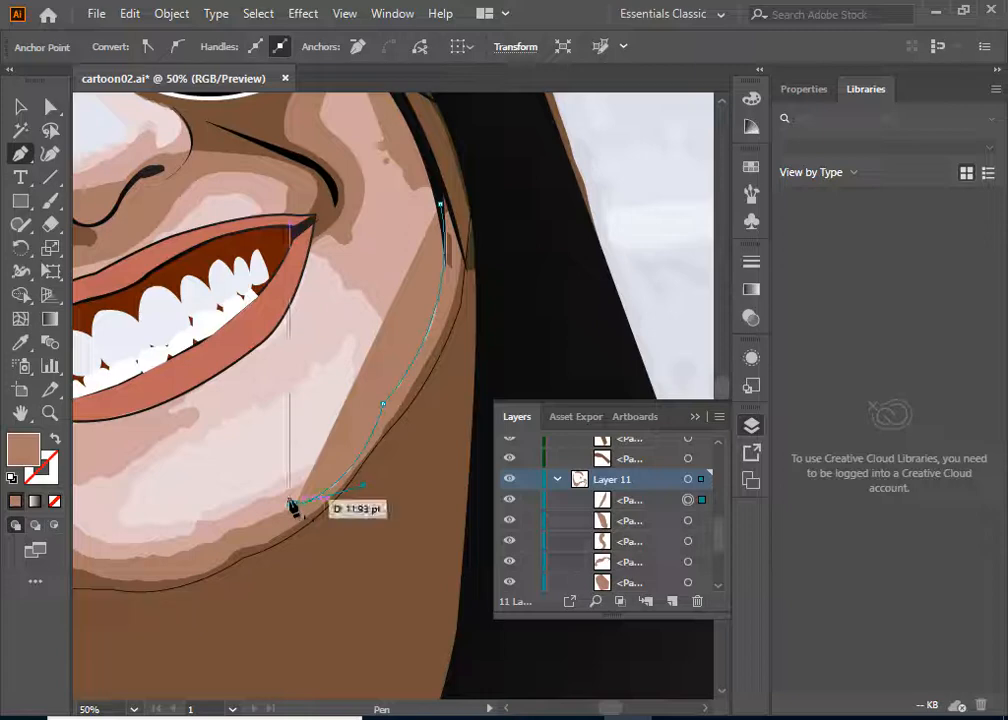
pyautogui.moveTo(174, 555); pyautogui.dragTo(450, 307)
pyautogui.click(424, 312)
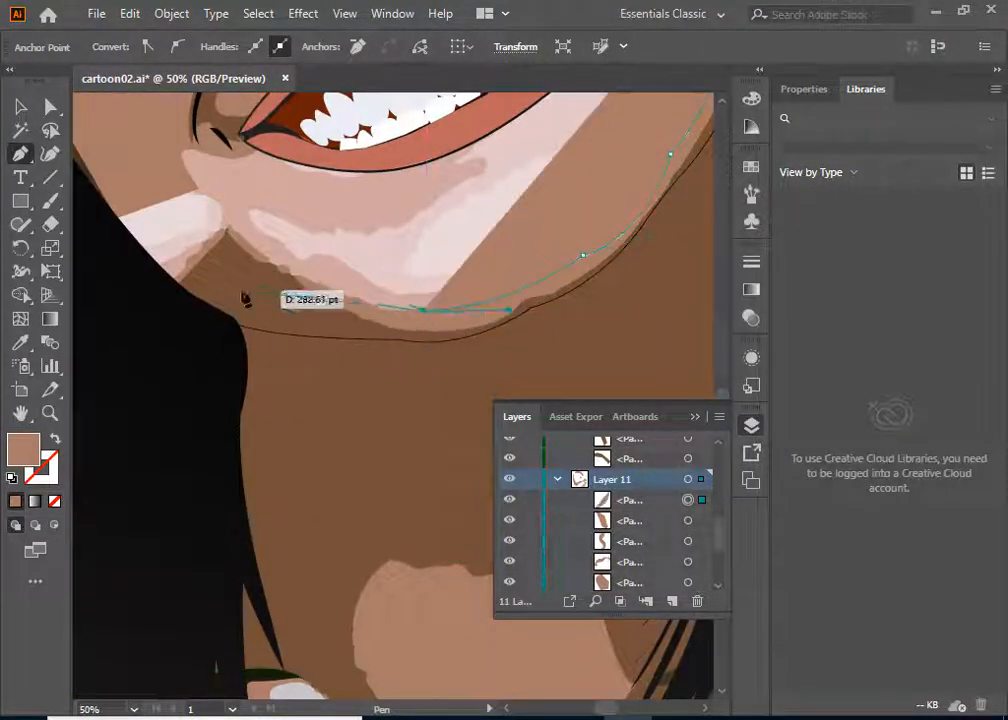
# Step: Continue the jaw path up to the left end of the chin and turn it back beneath the chin over the neck
pyautogui.moveTo(232, 230); pyautogui.dragTo(156, 153)
pyautogui.click(229, 227)
pyautogui.click(197, 271)
pyautogui.click(375, 373)
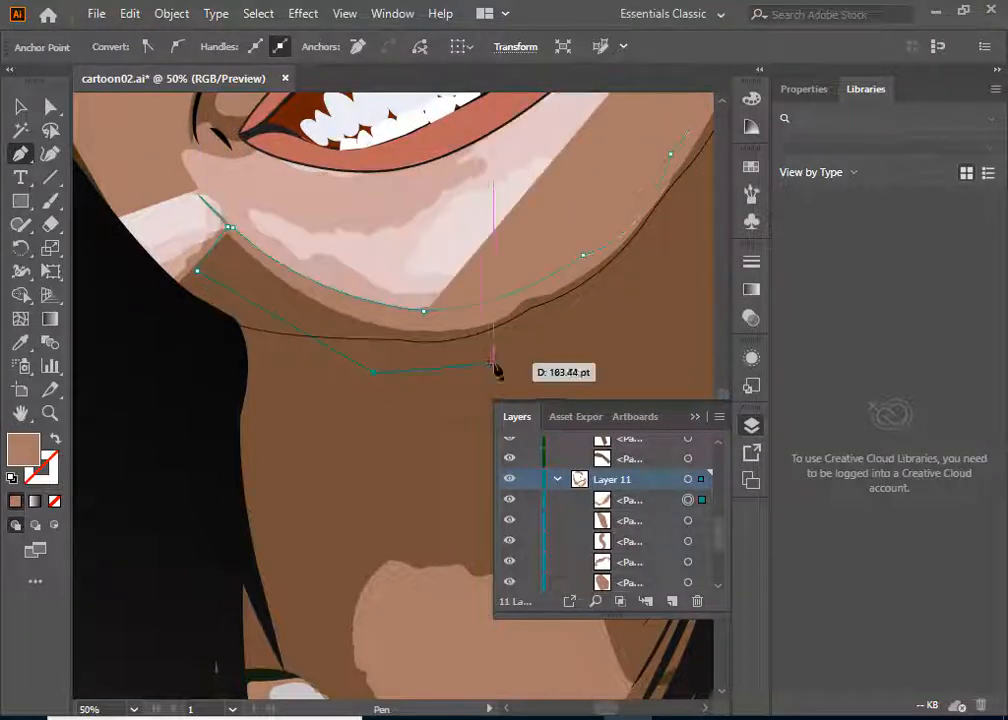
pyautogui.moveTo(494, 366); pyautogui.dragTo(175, 425)
pyautogui.hotkey('ctrl', 'z')
pyautogui.moveTo(562, 362); pyautogui.dragTo(216, 486)
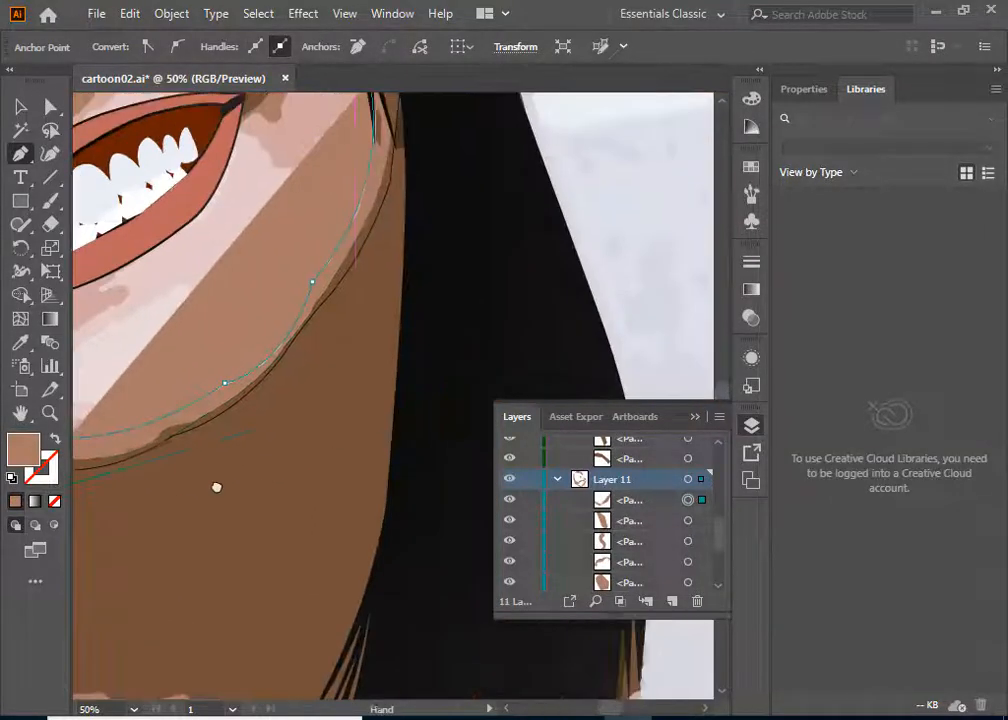
# Step: Close the jaw shading shape up the neck and hair to its start at the right cheek, and clear the stray anchor point
pyautogui.click(355, 400)
pyautogui.click(410, 249)
pyautogui.moveTo(424, 236); pyautogui.dragTo(424, 331)
pyautogui.click(421, 187)
pyautogui.click(400, 116)
pyautogui.click(370, 176)
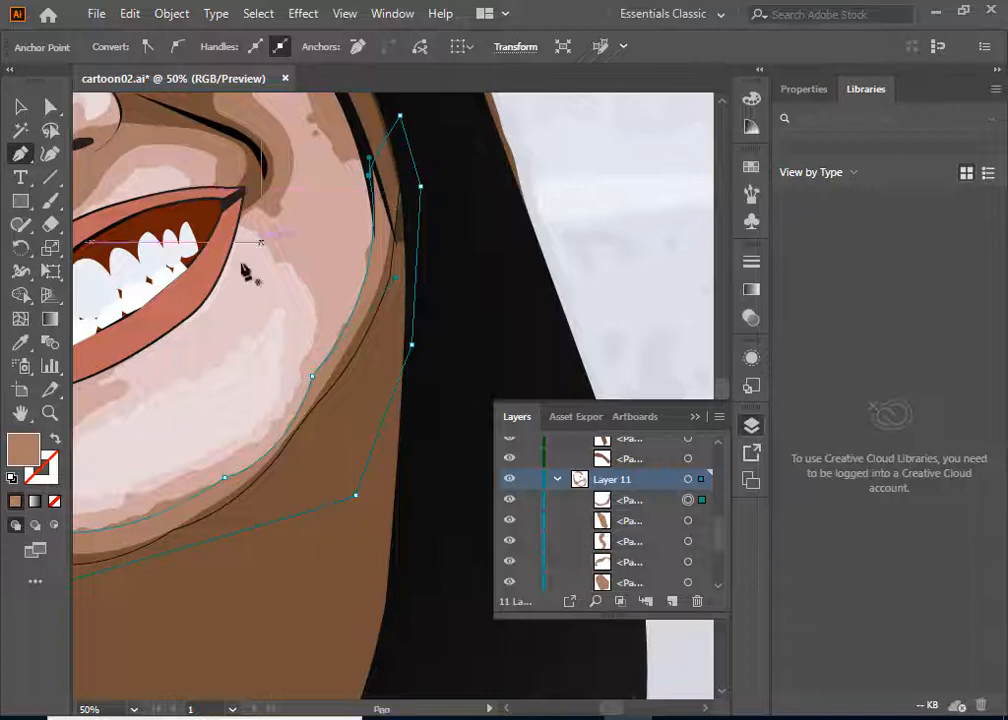
pyautogui.moveTo(168, 428); pyautogui.dragTo(530, 340)
pyautogui.moveTo(312, 305); pyautogui.dragTo(322, 493)
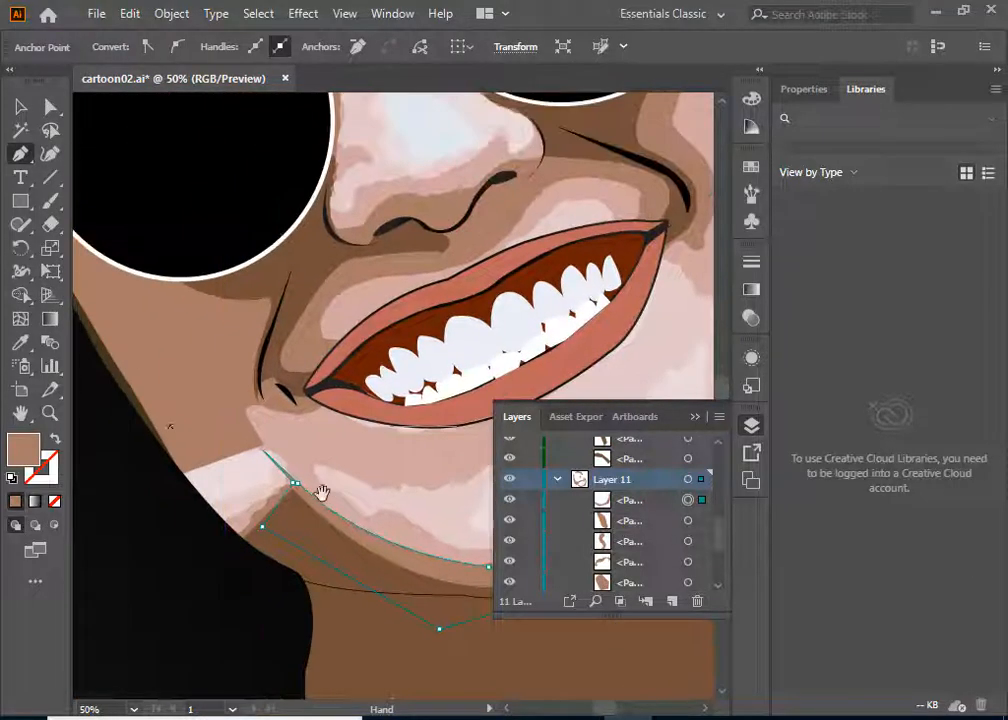
pyautogui.click(226, 541)
pyautogui.press('Delete')
# Step: Draw a light brown Pen shape from the left eyebrow down the left side of the nose to the nostril, passing behind the left lens
pyautogui.moveTo(440, 234); pyautogui.dragTo(323, 550)
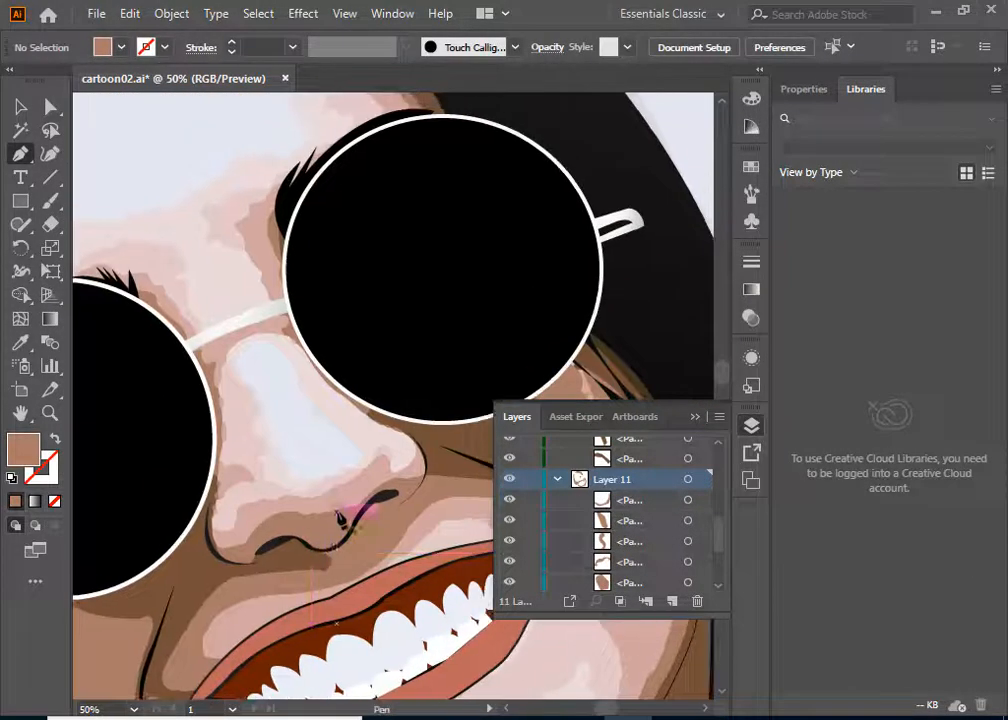
pyautogui.scroll(2, 141, 375)
pyautogui.click(127, 370)
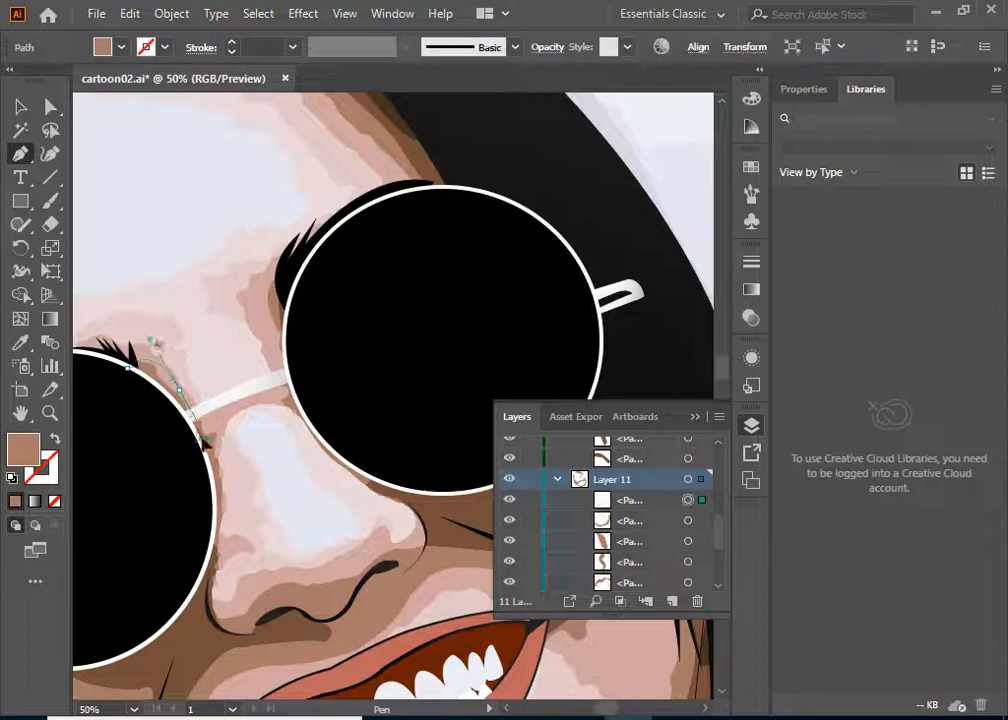
pyautogui.moveTo(178, 389); pyautogui.dragTo(221, 456)
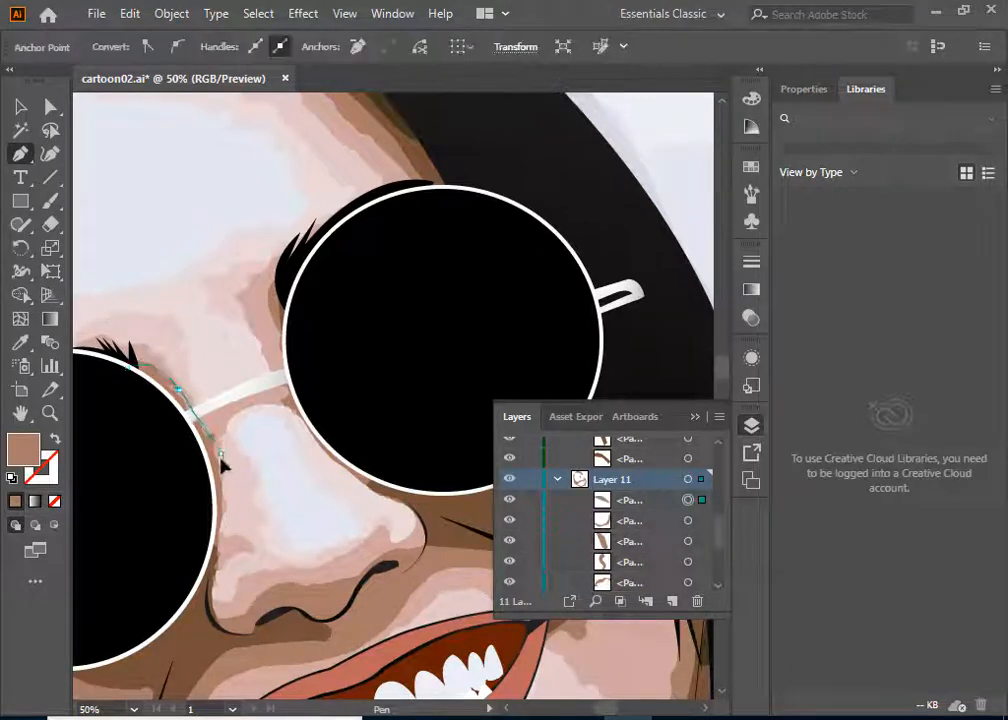
pyautogui.moveTo(222, 577); pyautogui.dragTo(221, 618)
pyautogui.click(215, 572)
pyautogui.click(191, 630)
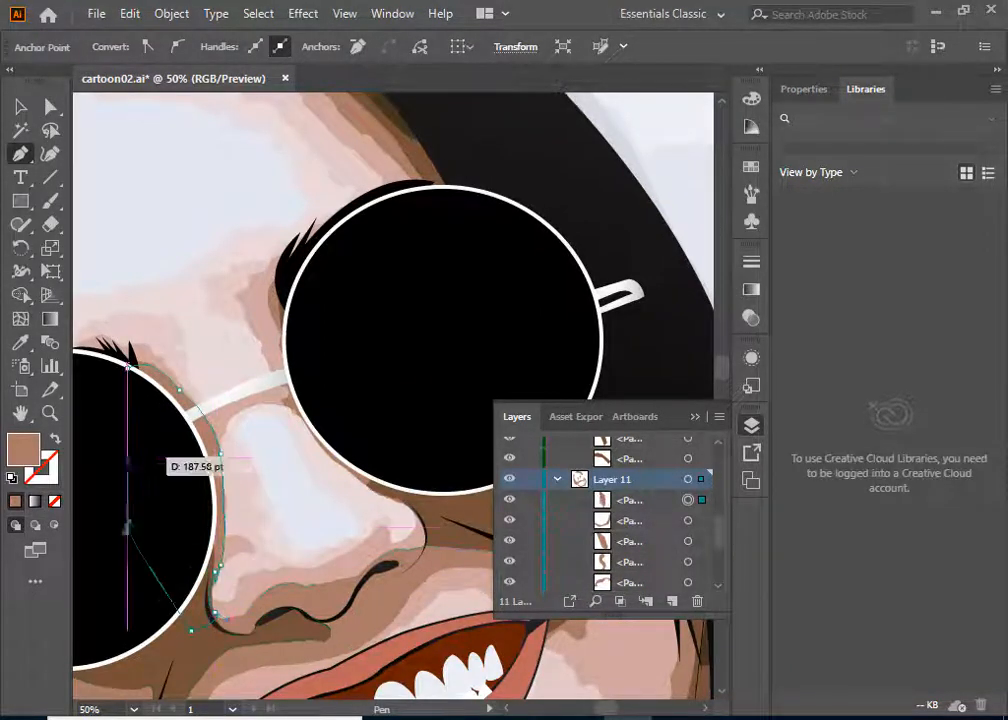
pyautogui.click(127, 458)
# Step: Hide the traced image and the original photo in Layer 1 to check the drawn shapes alone, and deselect everything
pyautogui.moveTo(370, 295); pyautogui.dragTo(315, 461)
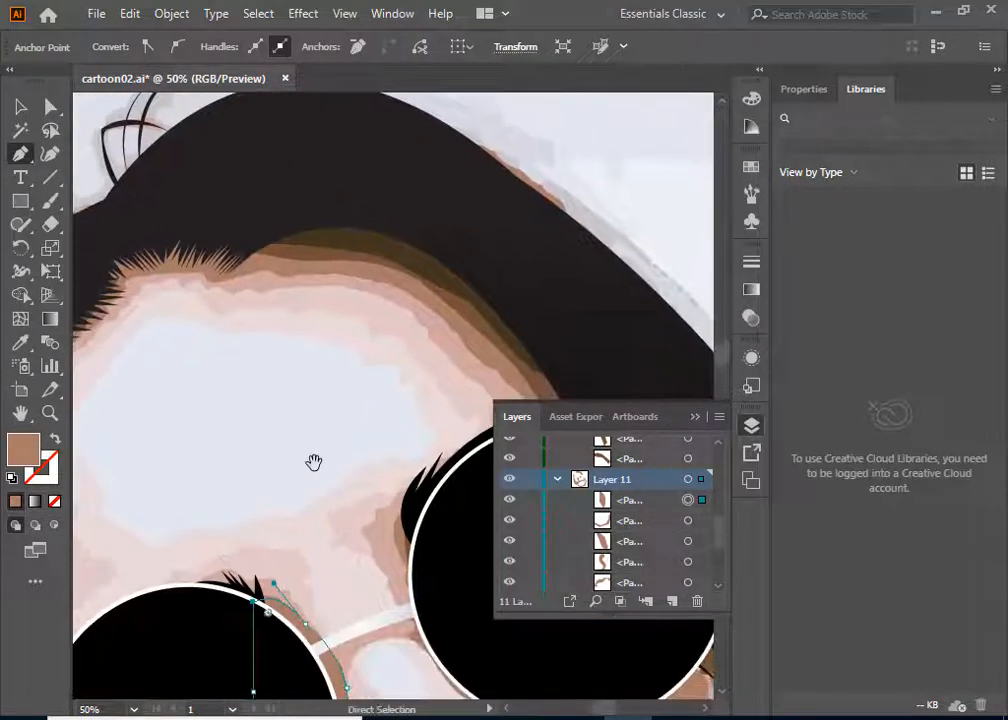
pyautogui.hotkey('ctrl', '-')
pyautogui.hotkey('ctrl', '-')
pyautogui.hotkey('ctrl', '-')
pyautogui.hotkey('ctrl', '-')
pyautogui.moveTo(397, 486); pyautogui.dragTo(222, 305)
pyautogui.click(23, 110)
pyautogui.scroll(-10, 555, 568)
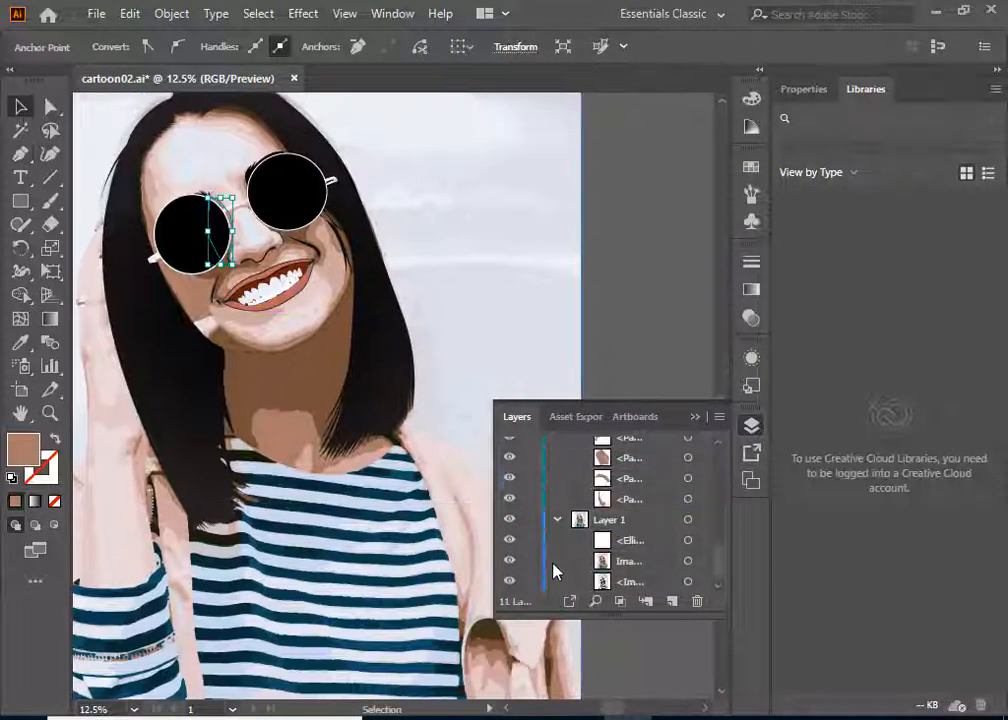
pyautogui.click(509, 562)
pyautogui.click(509, 582)
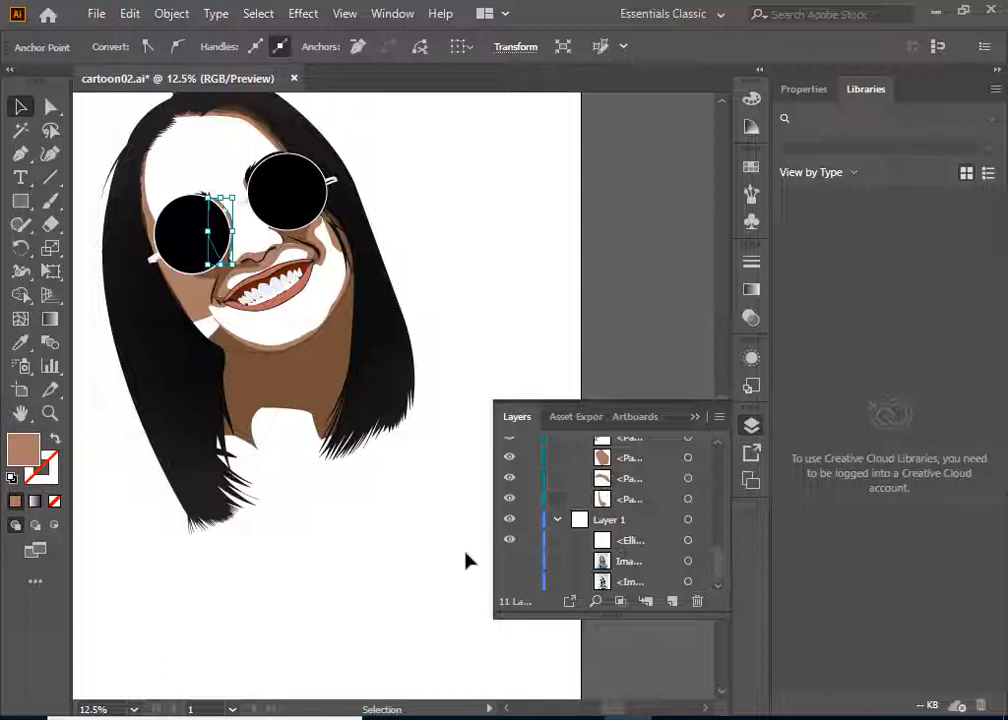
pyautogui.click(187, 550)
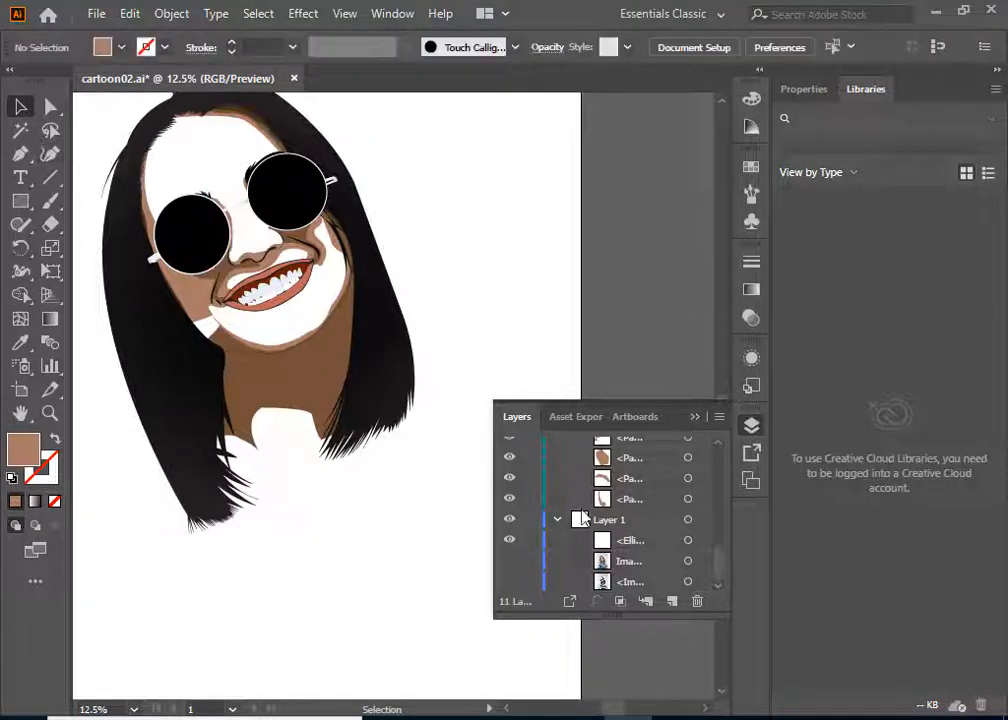
# Step: Show and lock the traced image again, and create a new layer directly above Layer 1
pyautogui.click(604, 563)
pyautogui.click(509, 562)
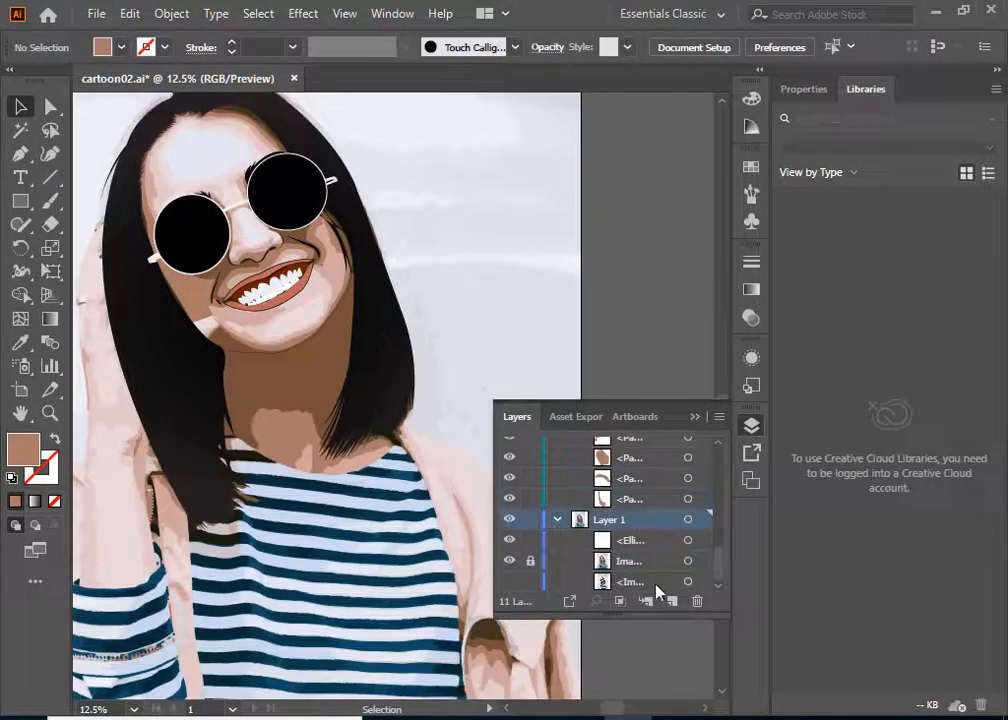
pyautogui.click(18, 160)
# Step: Sample the pale pink skin tone from the traced face as the fill color for the new layer's shapes
pyautogui.hotkey('ctrl', '+')
pyautogui.hotkey('ctrl', '+')
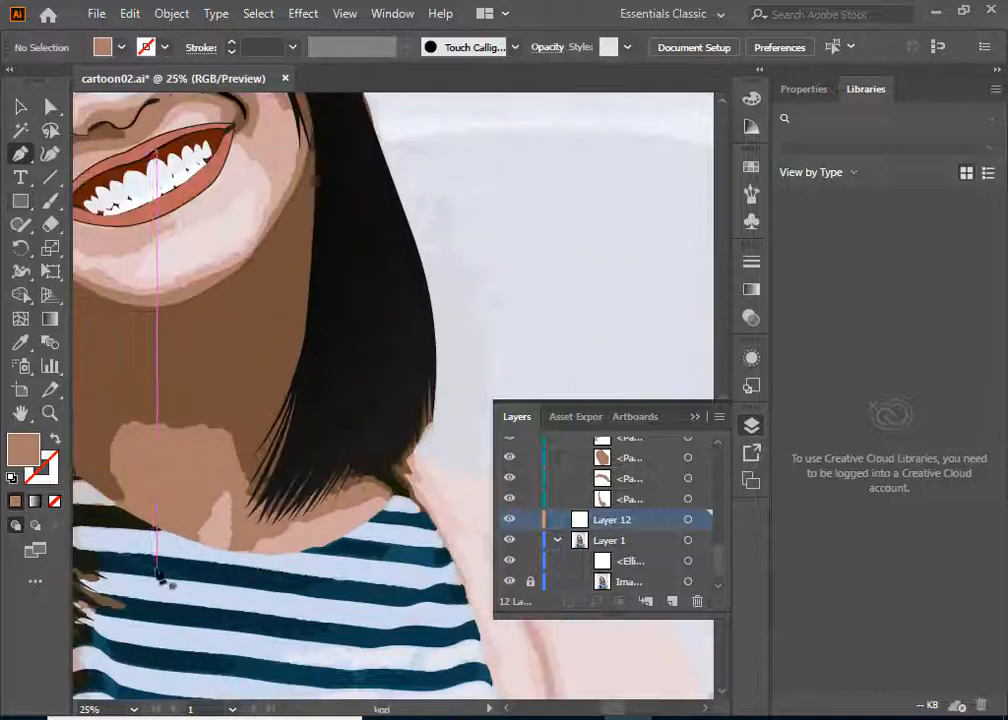
pyautogui.press('space')
pyautogui.moveTo(195, 363); pyautogui.dragTo(490, 705)
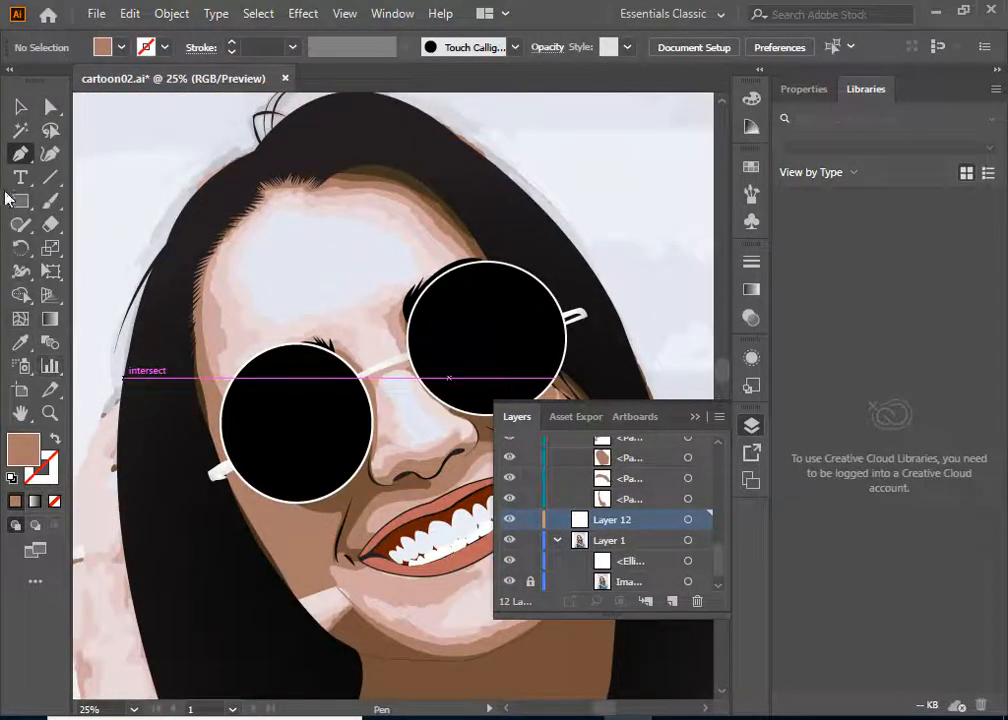
pyautogui.click(22, 108)
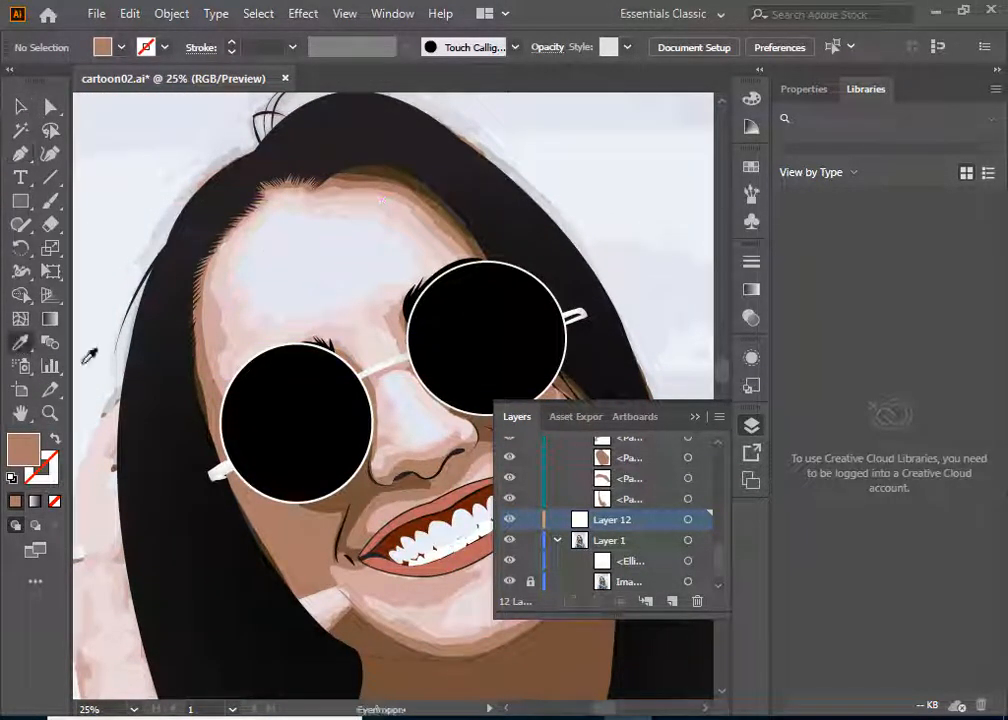
pyautogui.click(22, 154)
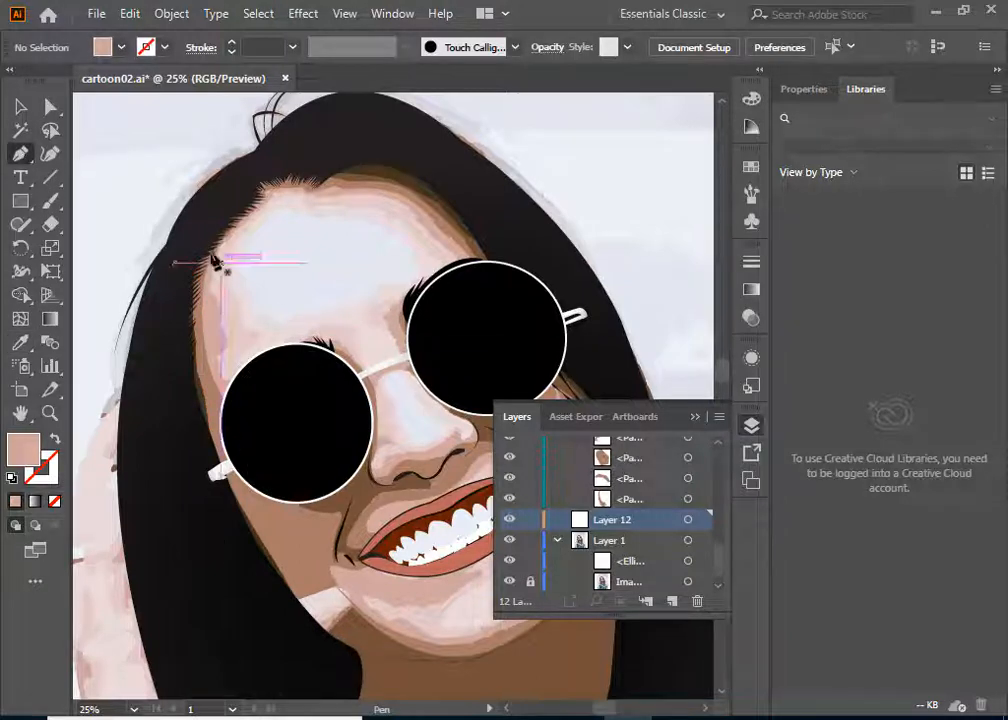
# Step: Draw a closed pink Pen shape along the left edge of the forehead, from the hairline down behind the left lens and under the hair
pyautogui.click(224, 217)
pyautogui.moveTo(219, 363)
pyautogui.mouseDown()
pyautogui.moveTo(240, 366)
pyautogui.moveTo(222, 370)
pyautogui.mouseUp()
pyautogui.click(245, 385)
pyautogui.click(220, 428)
pyautogui.click(158, 423)
pyautogui.click(165, 302)
pyautogui.click(196, 250)
pyautogui.click(224, 218)
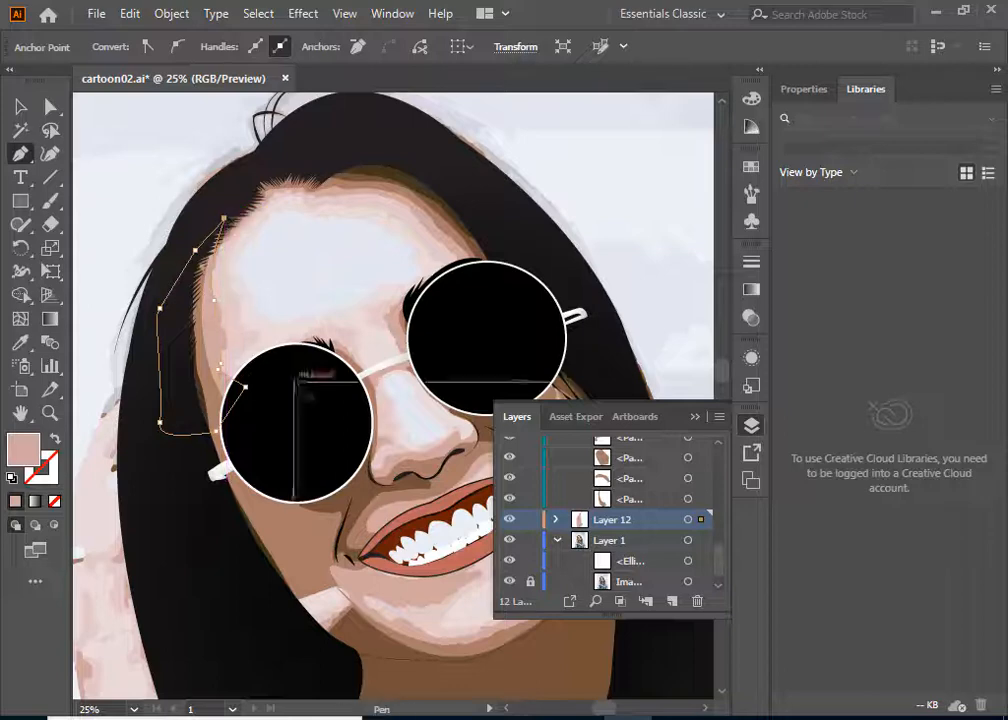
# Step: Start a pink Pen path at the top of the left lens, curving over the eyebrow down to the glasses bridge
pyautogui.click(286, 352)
pyautogui.moveTo(360, 347); pyautogui.dragTo(360, 349)
pyautogui.click(365, 373)
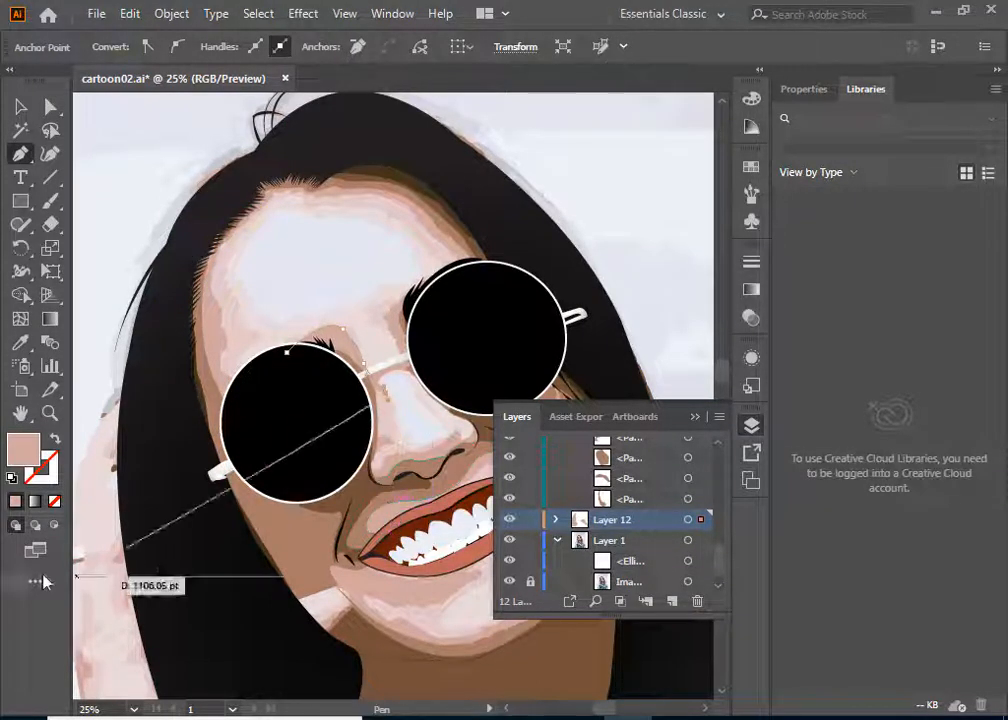
# Step: Continue the pink path from the glasses bridge down the left side of the nose and around the lower edge of the nose highlight
pyautogui.hotkey('ctrl', '+')
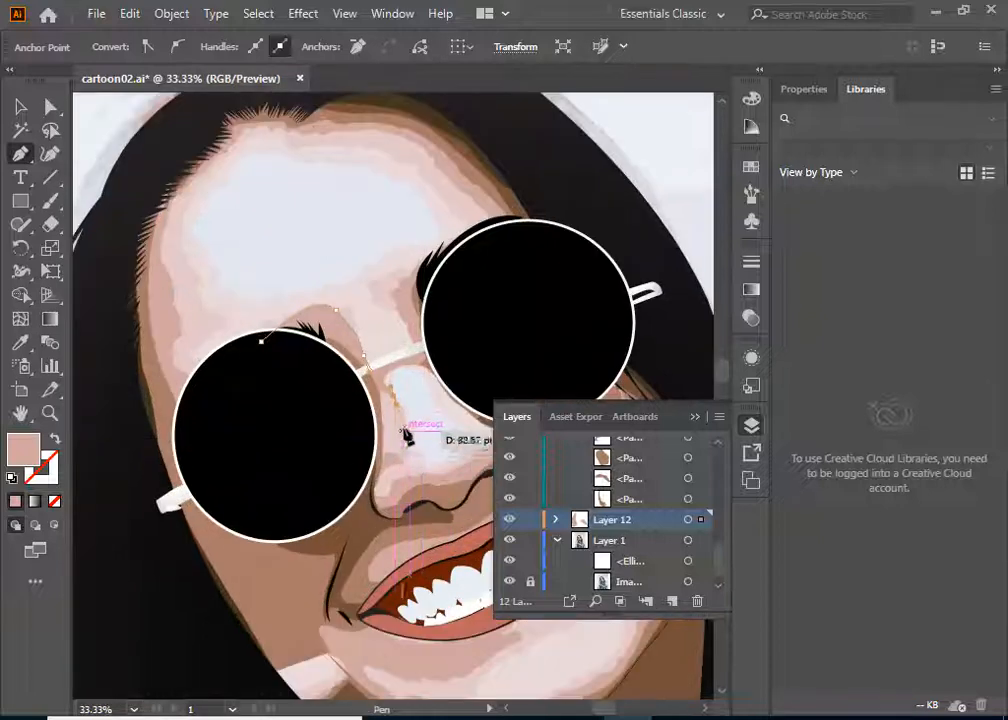
pyautogui.hotkey('ctrl', '+')
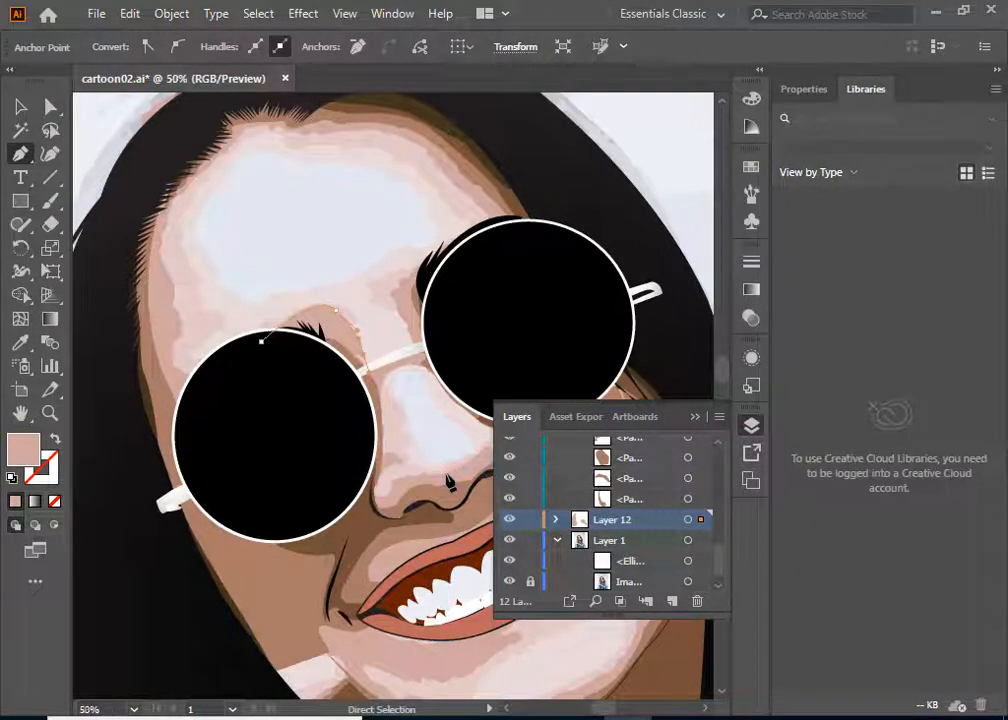
pyautogui.hotkey('ctrl', '+')
pyautogui.click(315, 346)
pyautogui.moveTo(347, 438)
pyautogui.mouseDown()
pyautogui.moveTo(421, 430)
pyautogui.moveTo(451, 414)
pyautogui.mouseUp()
pyautogui.click(337, 430)
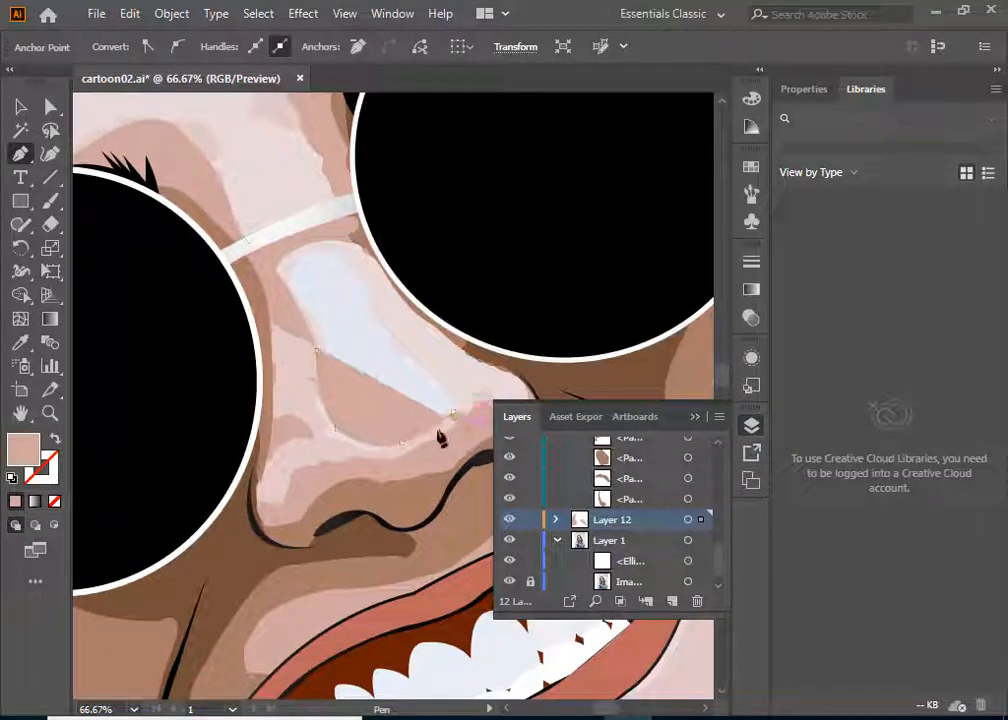
# Step: Run the path along the underside of the nose past the left nostril and close it behind the left lens at its starting point
pyautogui.moveTo(443, 443); pyautogui.dragTo(292, 400)
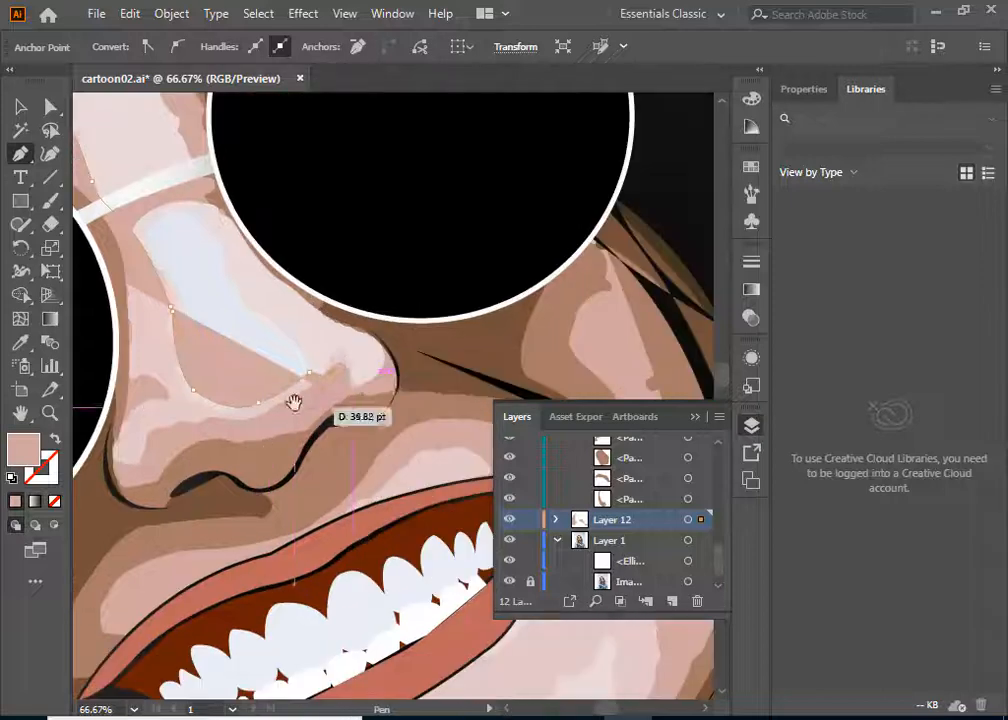
pyautogui.click(280, 424)
pyautogui.click(207, 441)
pyautogui.click(154, 458)
pyautogui.click(143, 486)
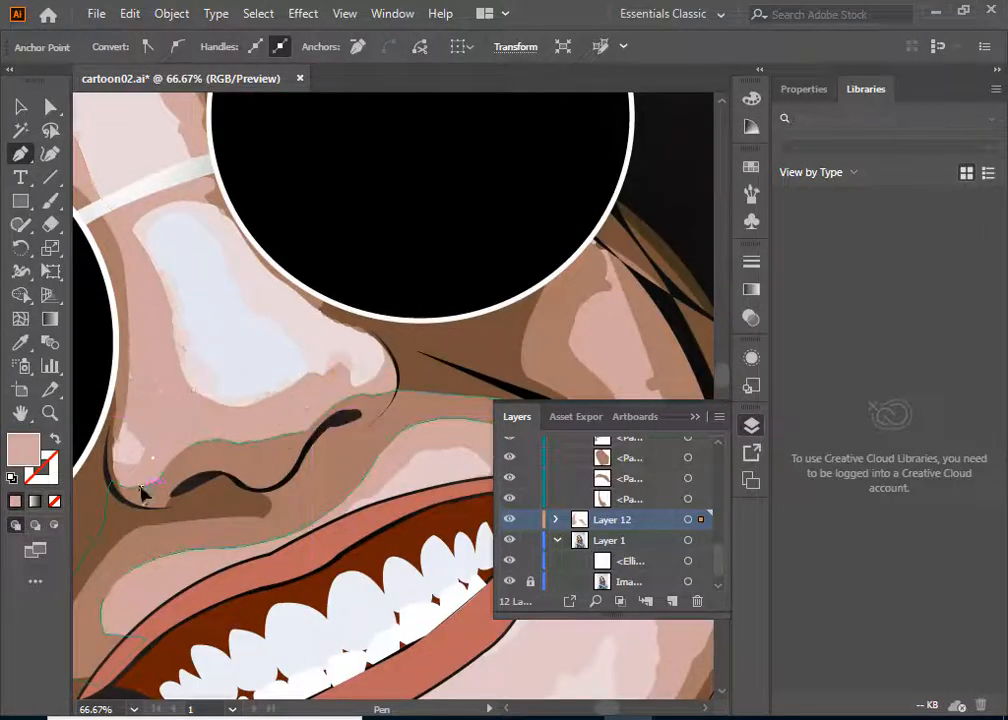
pyautogui.click(99, 489)
pyautogui.click(104, 452)
pyautogui.moveTo(92, 335); pyautogui.dragTo(286, 542)
pyautogui.click(151, 461)
pyautogui.click(110, 423)
pyautogui.click(97, 378)
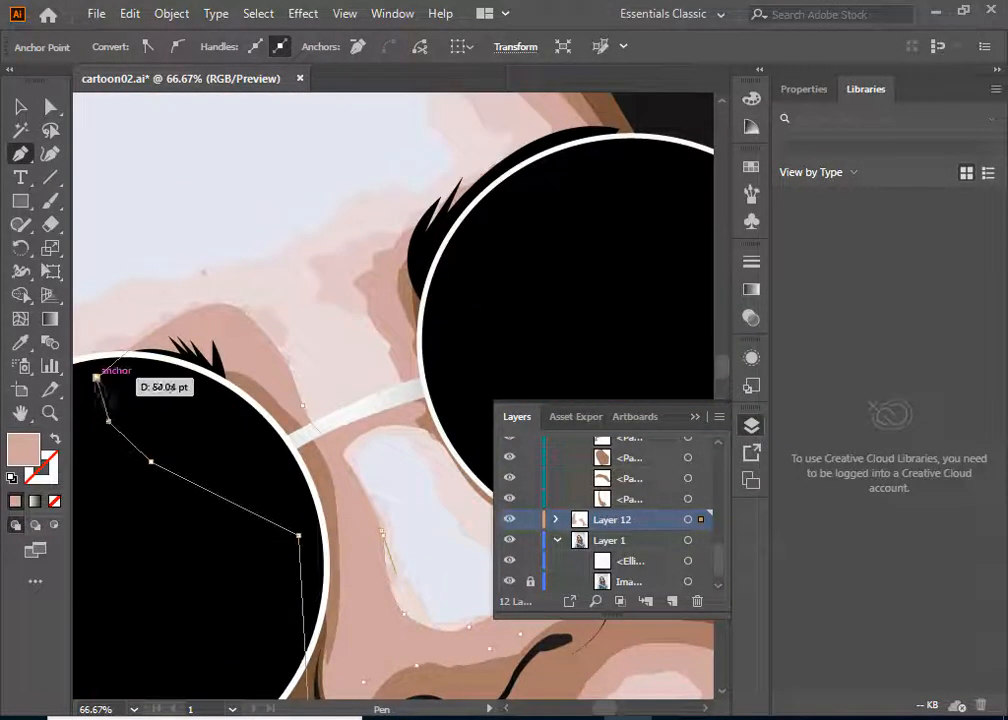
# Step: Draw a closed pink shape beside the right lens, from the eyebrow down to the glasses bridge and back behind the lens
pyautogui.moveTo(470, 302); pyautogui.dragTo(371, 328)
pyautogui.click(357, 218)
pyautogui.moveTo(275, 281); pyautogui.dragTo(262, 309)
pyautogui.click(275, 281)
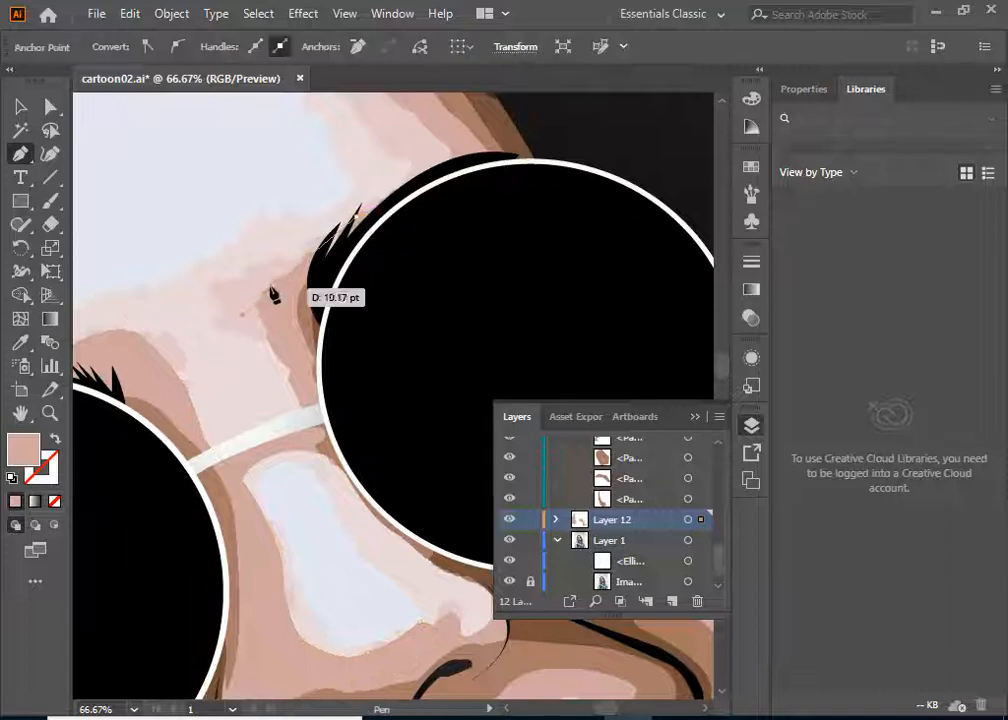
pyautogui.click(307, 413)
pyautogui.click(362, 440)
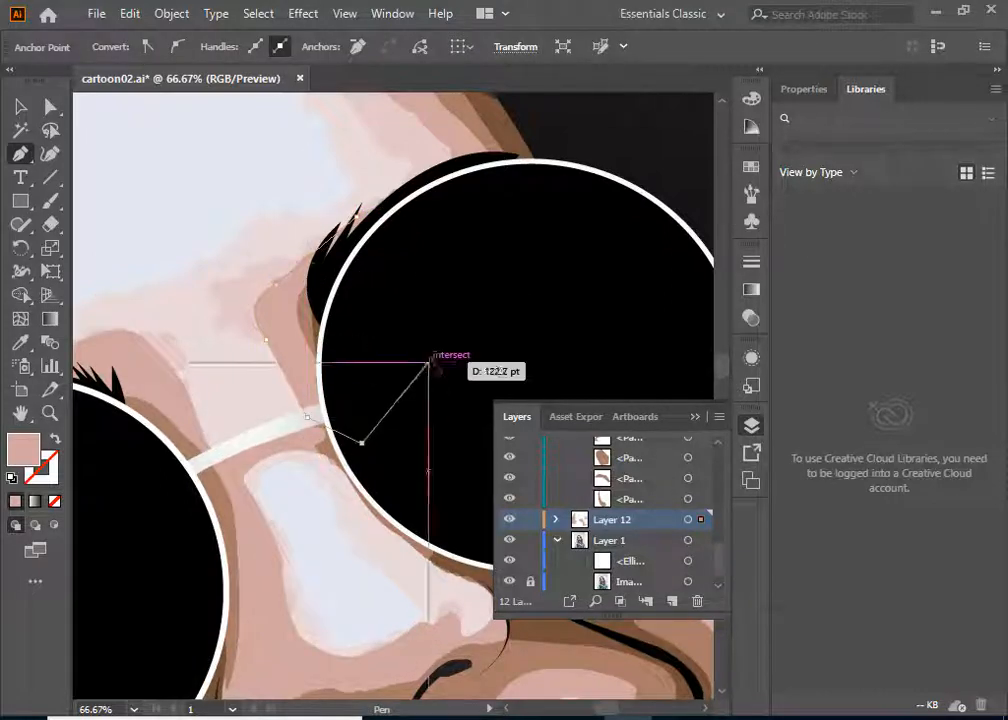
pyautogui.click(428, 355)
pyautogui.click(428, 290)
pyautogui.click(360, 223)
# Step: Start a pink path at the forehead hairline and trace the lower edge of the shaded band across to the top of the right lens
pyautogui.scroll(3, 470, 268)
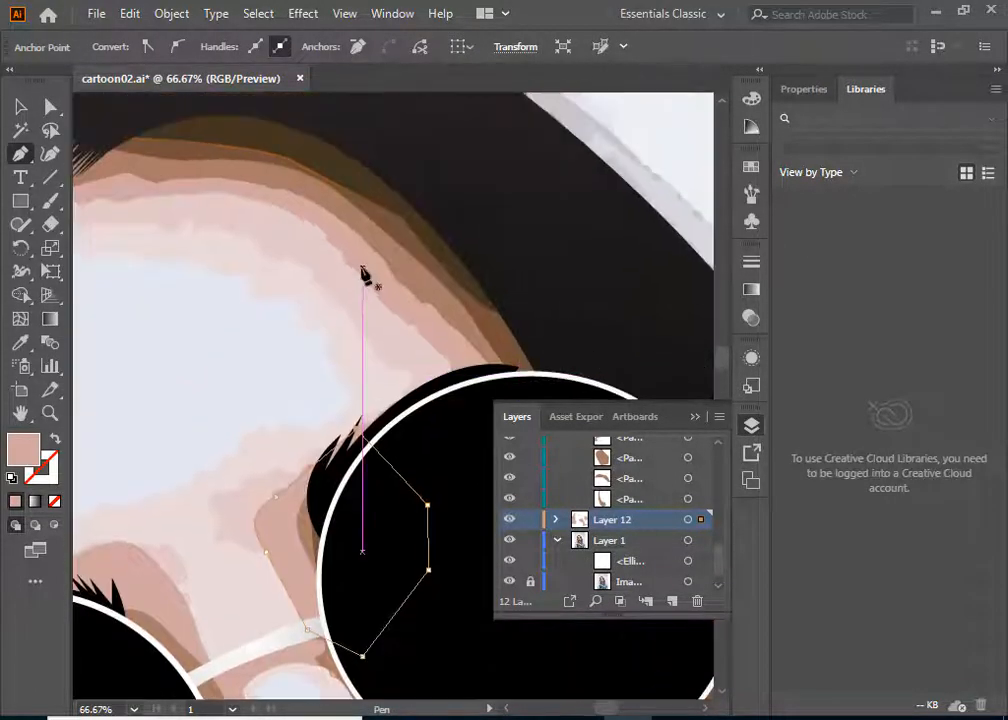
pyautogui.moveTo(234, 317); pyautogui.dragTo(368, 361)
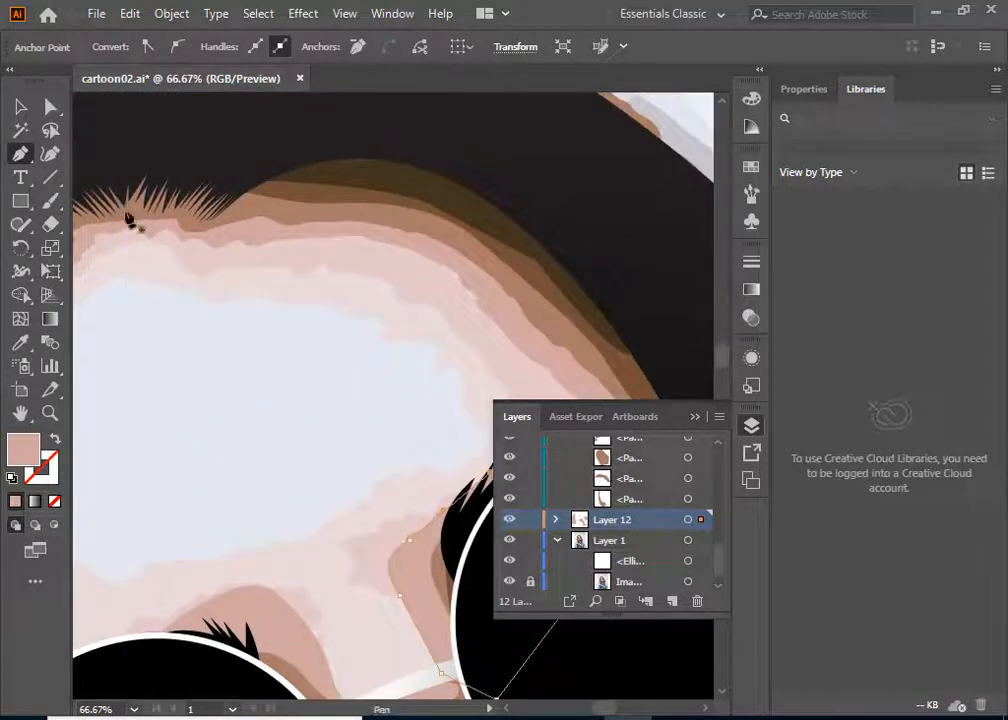
pyautogui.click(103, 180)
pyautogui.moveTo(262, 251); pyautogui.dragTo(353, 257)
pyautogui.click(262, 251)
pyautogui.moveTo(436, 264); pyautogui.dragTo(257, 181)
pyautogui.click(446, 266)
pyautogui.moveTo(369, 266); pyautogui.dragTo(653, 497)
pyautogui.click(369, 268)
# Step: Close the forehead band by routing the path behind the right lens and back through the dark hair to the hairline
pyautogui.click(396, 326)
pyautogui.click(468, 302)
pyautogui.click(488, 211)
pyautogui.hotkey('ctrl', '-')
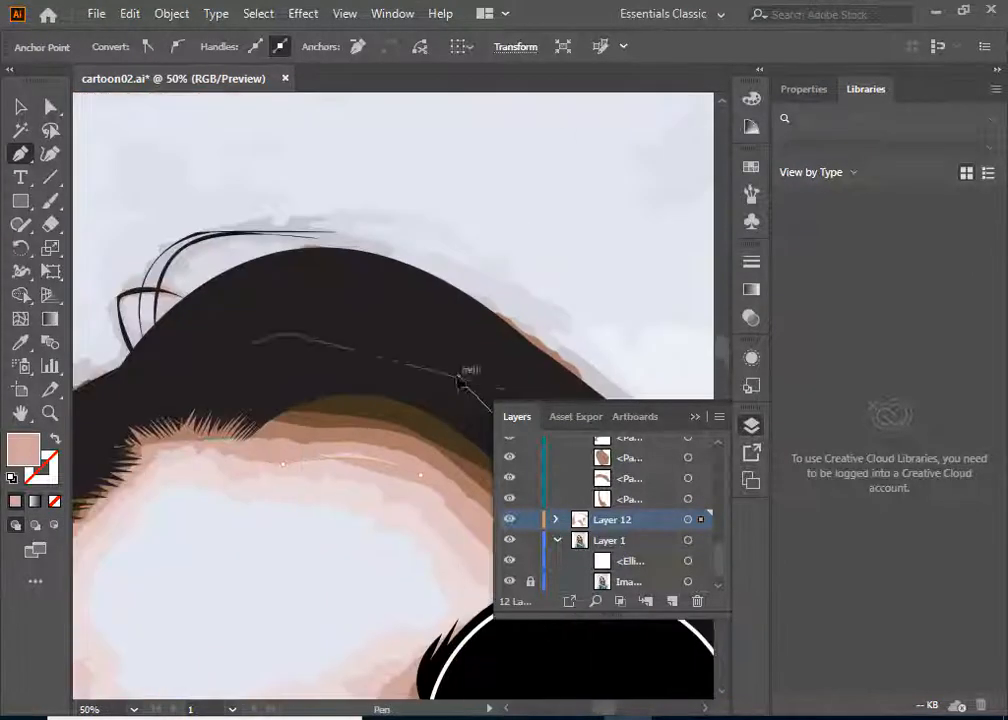
pyautogui.click(165, 408)
pyautogui.hotkey('ctrl', '-')
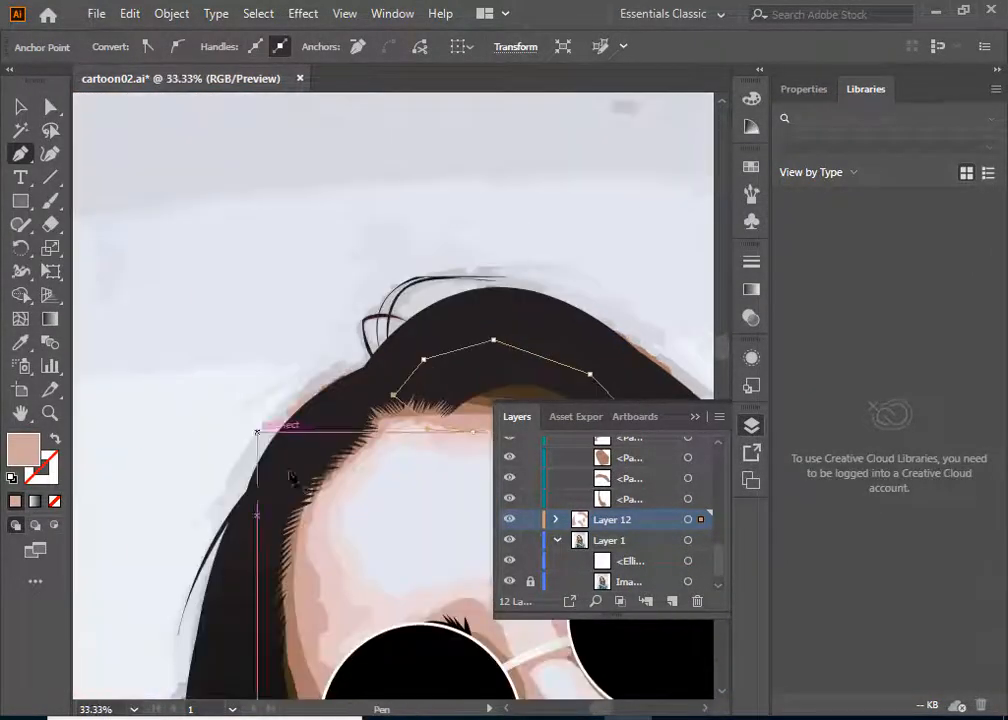
# Step: Draw a closed pink shape on the right cheek, from the mouth corner around the chin highlight to the jaw, closing behind hair and lens
pyautogui.moveTo(416, 483); pyautogui.dragTo(218, 272)
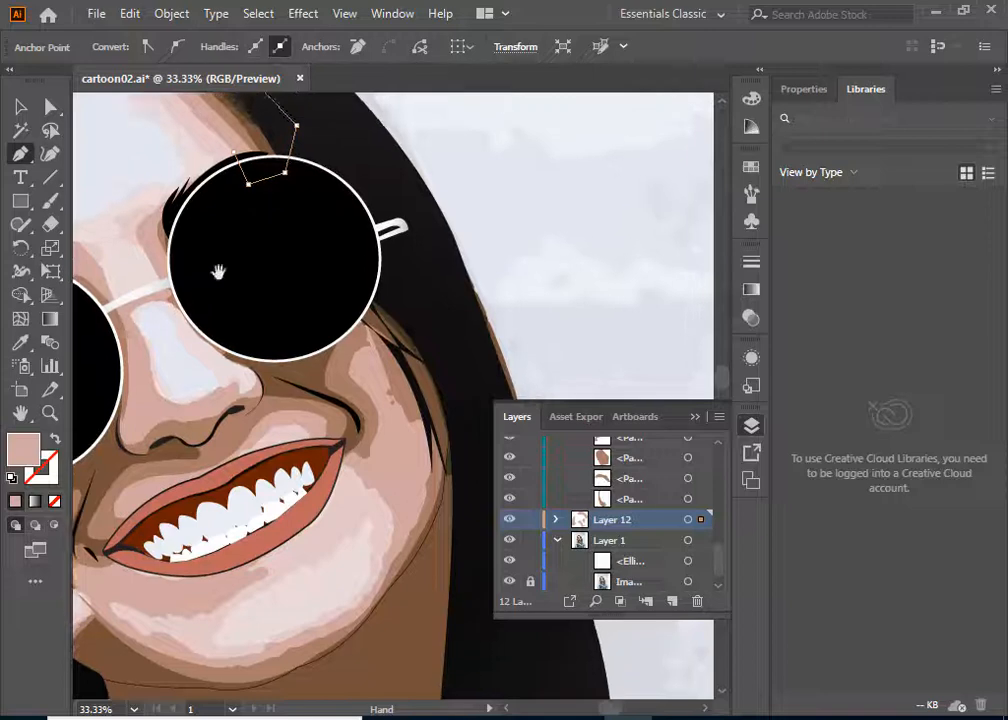
pyautogui.click(305, 330)
pyautogui.click(341, 440)
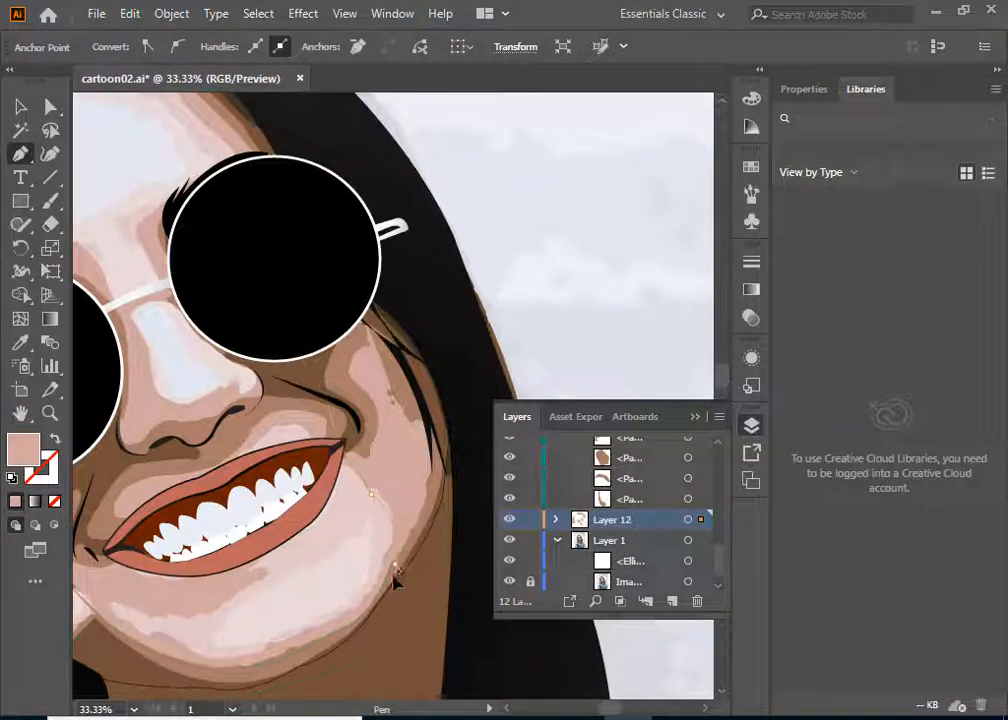
pyautogui.moveTo(392, 598); pyautogui.dragTo(397, 580)
pyautogui.click(474, 347)
pyautogui.click(423, 245)
pyautogui.click(403, 226)
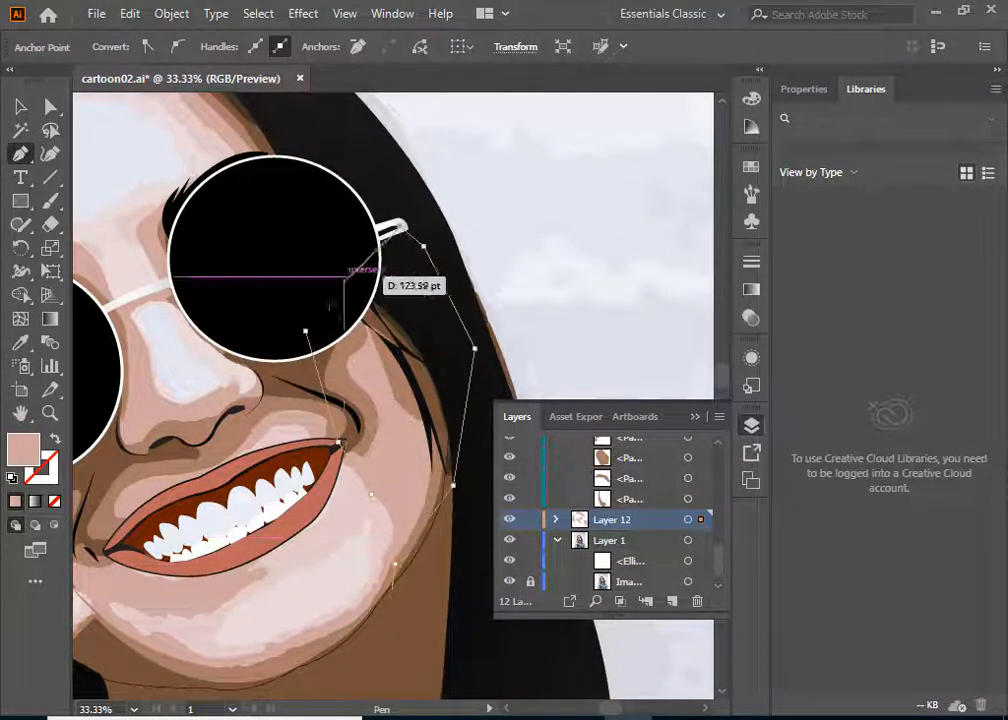
pyautogui.click(305, 330)
# Step: Start the chin shape from the left jaw corner under the chin to the right jaw, swapping fill and stroke to keep the trace visible
pyautogui.moveTo(259, 483); pyautogui.dragTo(313, 403)
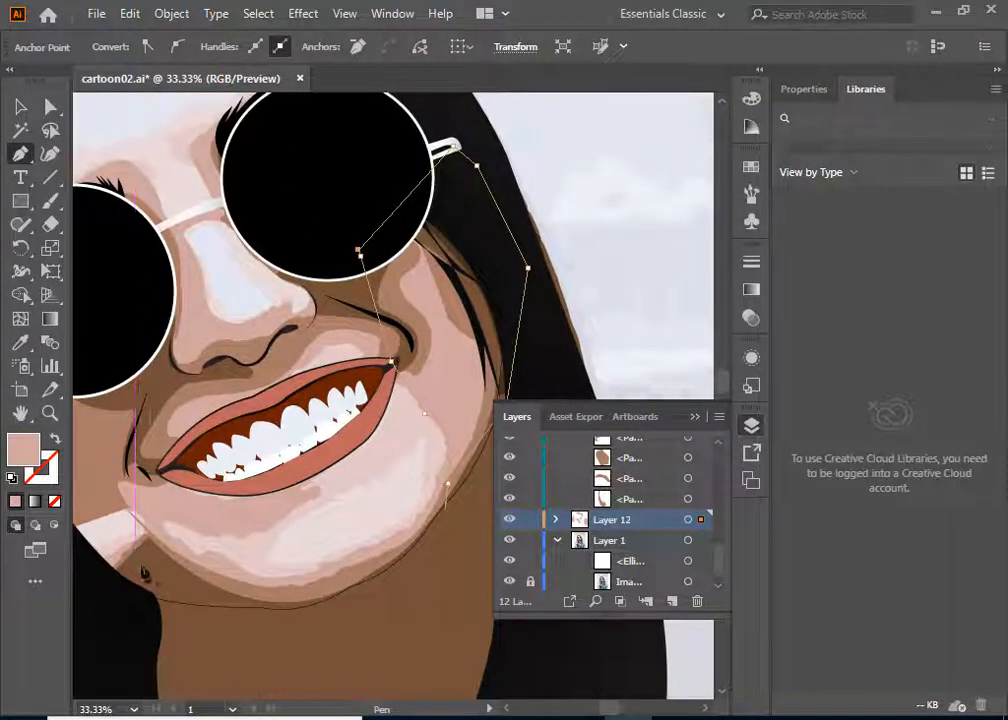
pyautogui.click(146, 554)
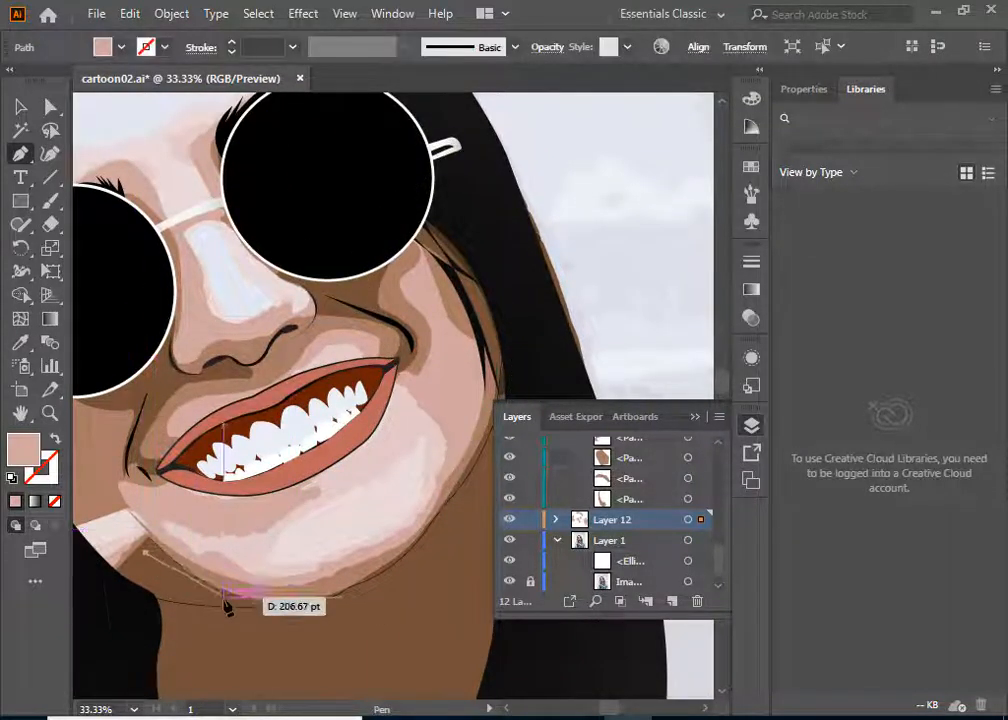
pyautogui.click(263, 608)
pyautogui.click(421, 536)
pyautogui.hotkey('shift', 'x')
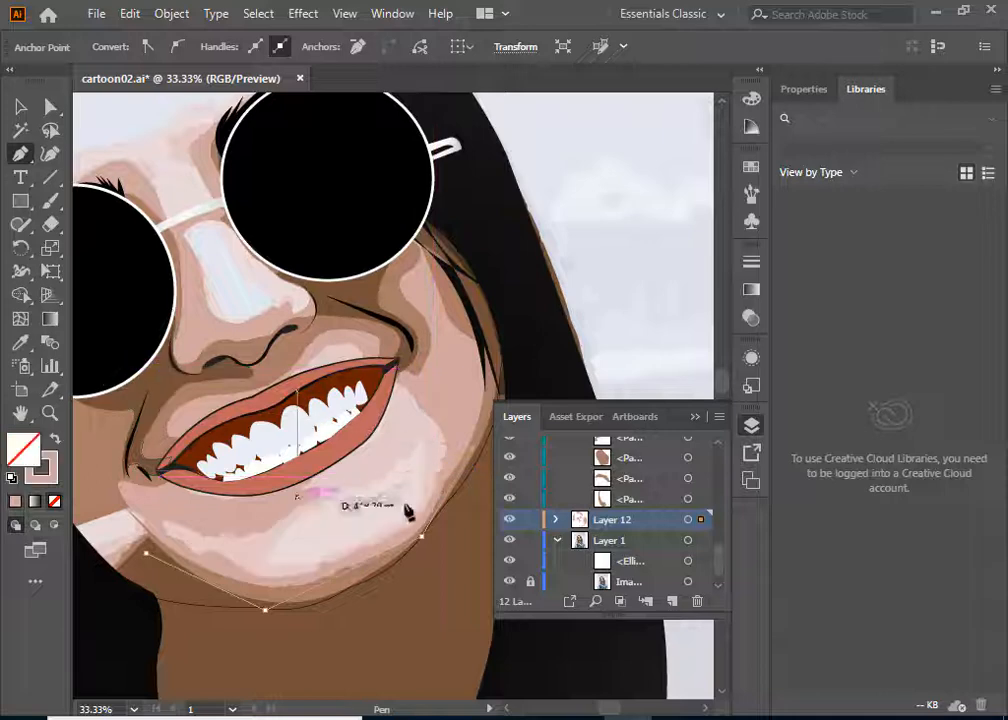
# Step: Trace the chin highlight's lower and upper edges, then close the chin shape behind the lower lip and left mouth corner
pyautogui.moveTo(433, 477); pyautogui.dragTo(424, 500)
pyautogui.moveTo(339, 561); pyautogui.dragTo(262, 569)
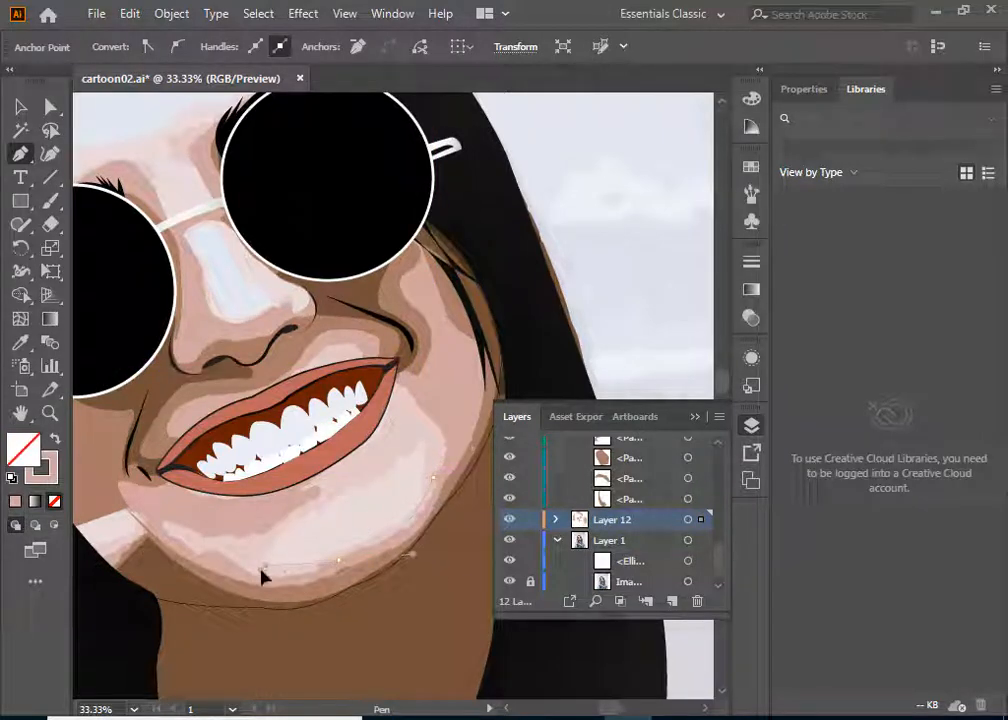
pyautogui.hotkey('ctrl', 'z')
pyautogui.moveTo(405, 525); pyautogui.dragTo(373, 527)
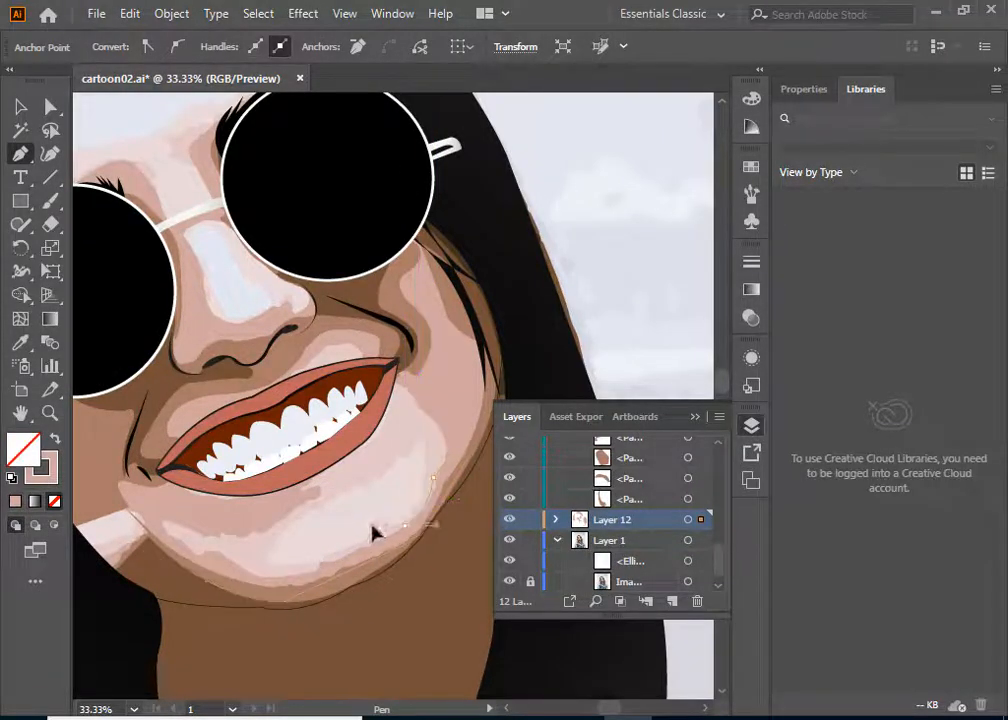
pyautogui.moveTo(306, 570); pyautogui.dragTo(235, 553)
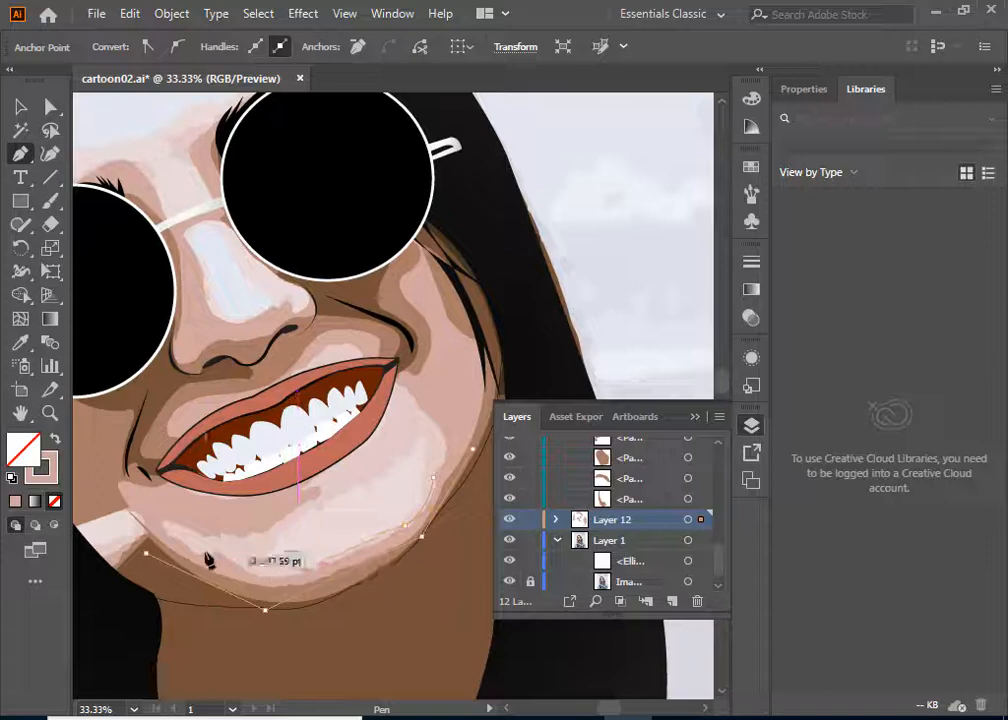
pyautogui.moveTo(171, 529); pyautogui.dragTo(313, 497)
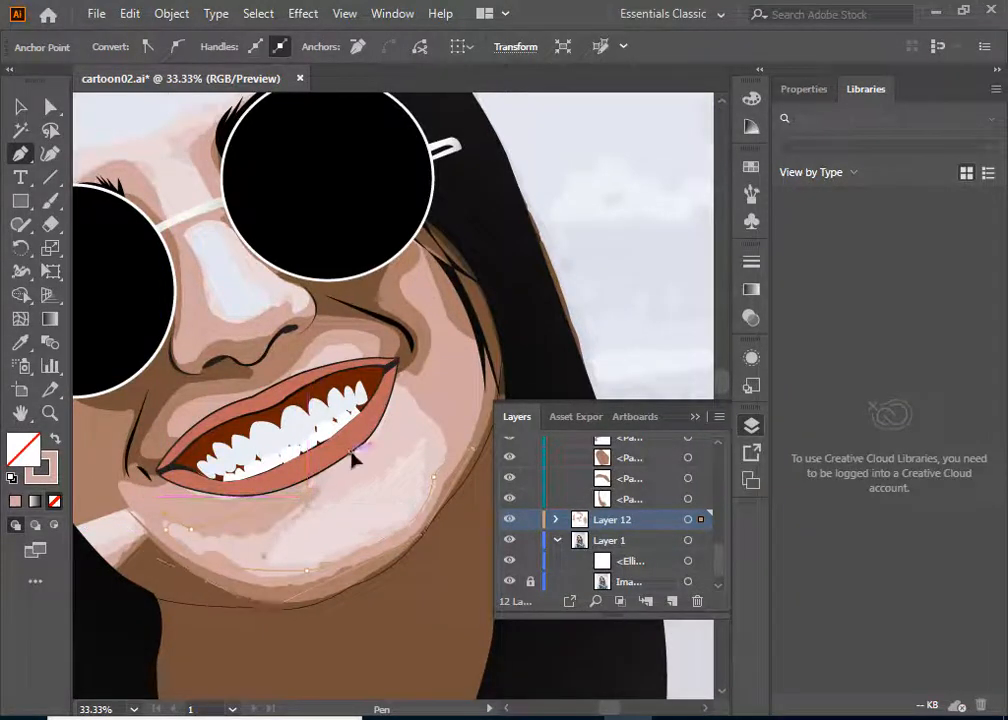
pyautogui.click(342, 450)
pyautogui.moveTo(241, 483); pyautogui.dragTo(226, 481)
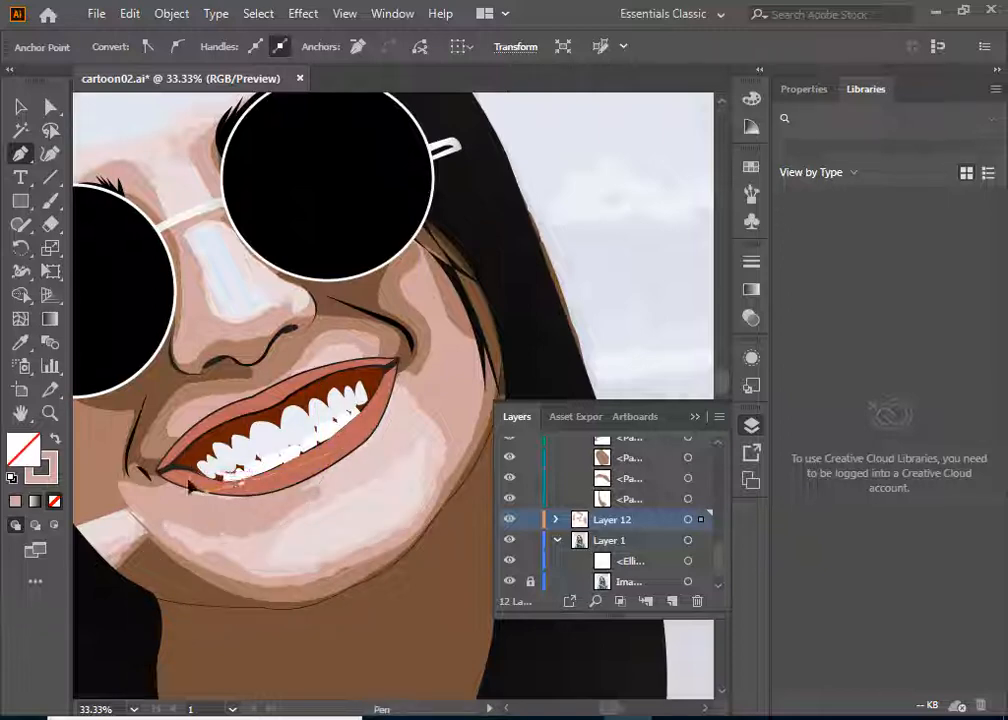
pyautogui.moveTo(141, 464); pyautogui.dragTo(100, 506)
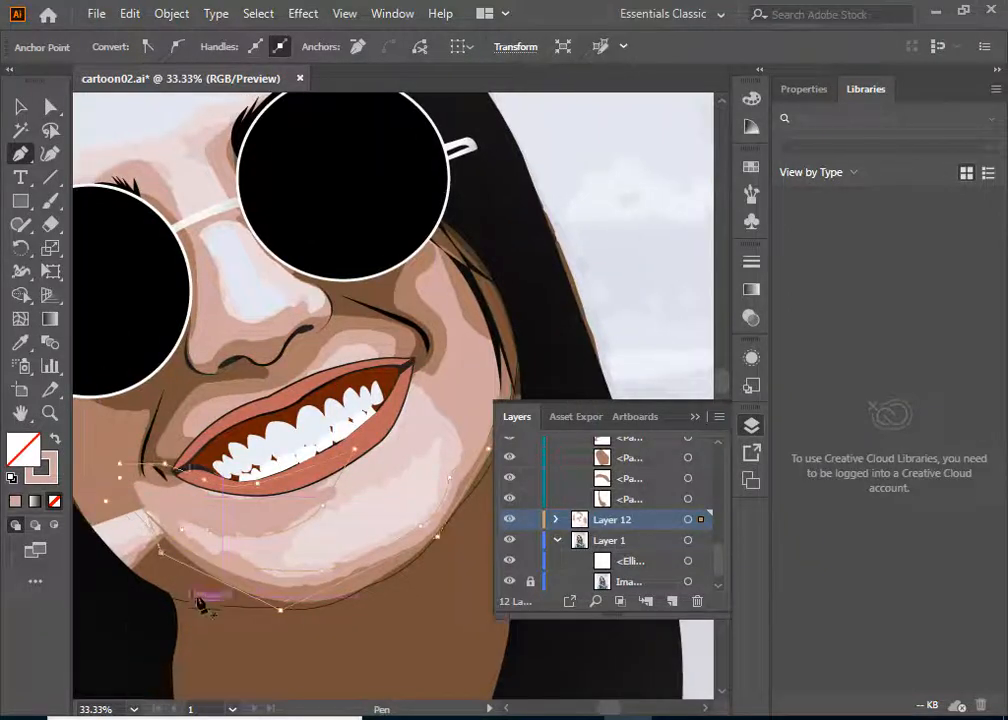
# Step: Select the brown left-cheek shape in Layer 11 to reuse its color, and draw a small brown patch at the left jaw corner
pyautogui.click(20, 106)
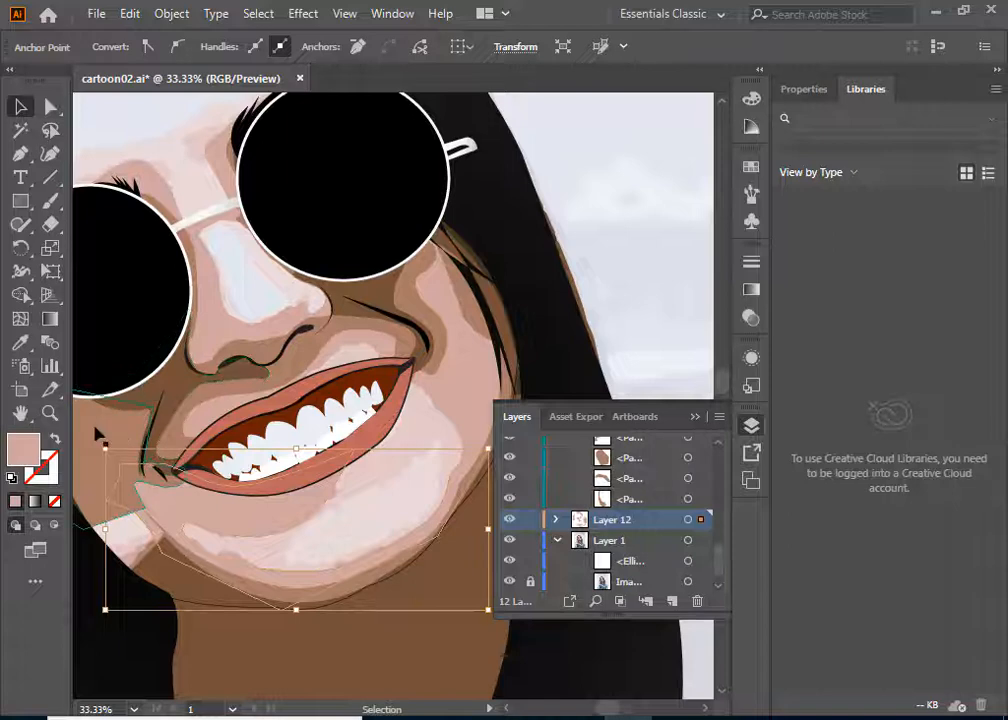
pyautogui.click(103, 574)
pyautogui.click(20, 155)
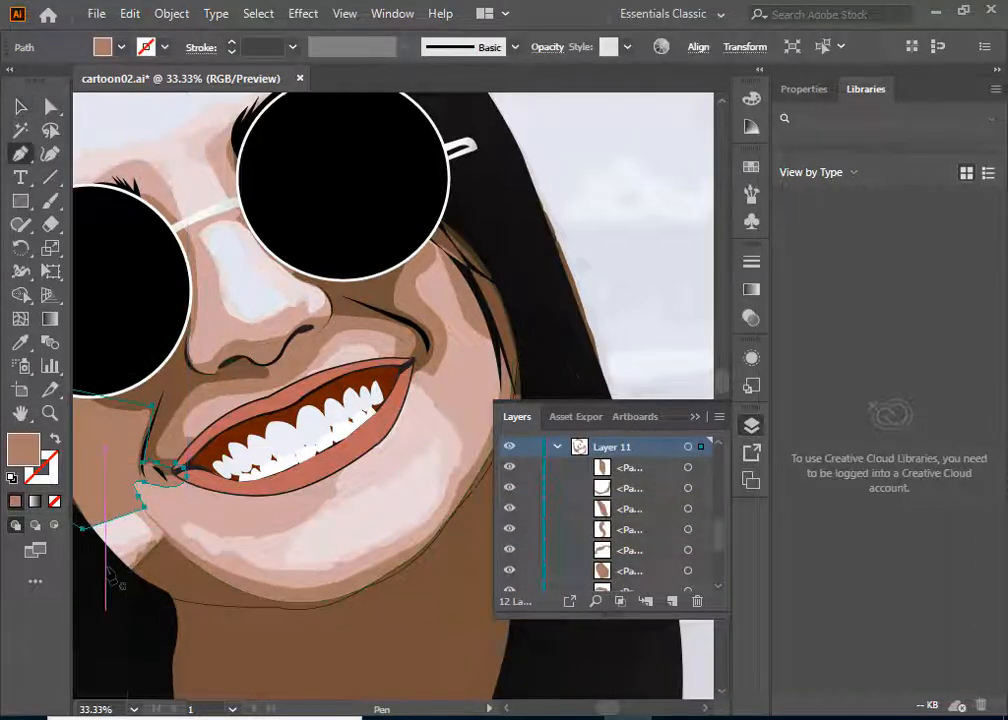
pyautogui.click(105, 567)
pyautogui.moveTo(164, 533); pyautogui.dragTo(173, 559)
pyautogui.moveTo(118, 582); pyautogui.dragTo(93, 584)
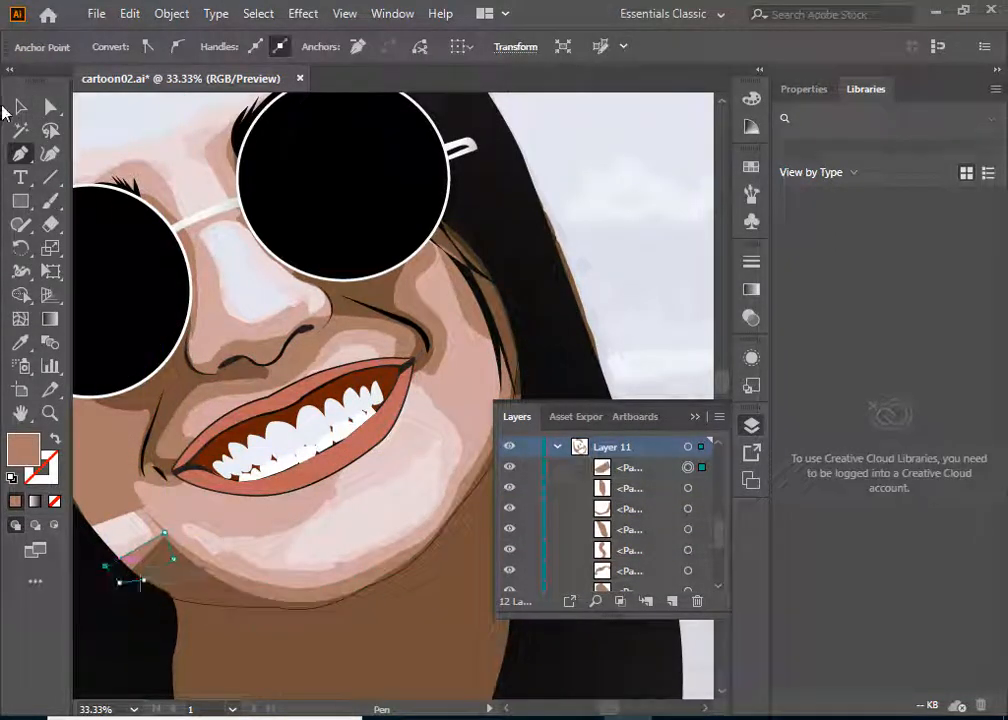
# Step: Select the pink cheek shape in Layer 12 to reuse its color, and draw a small pink patch at the left jaw corner
pyautogui.click(20, 106)
pyautogui.scroll(2, 430, 495)
pyautogui.click(460, 480)
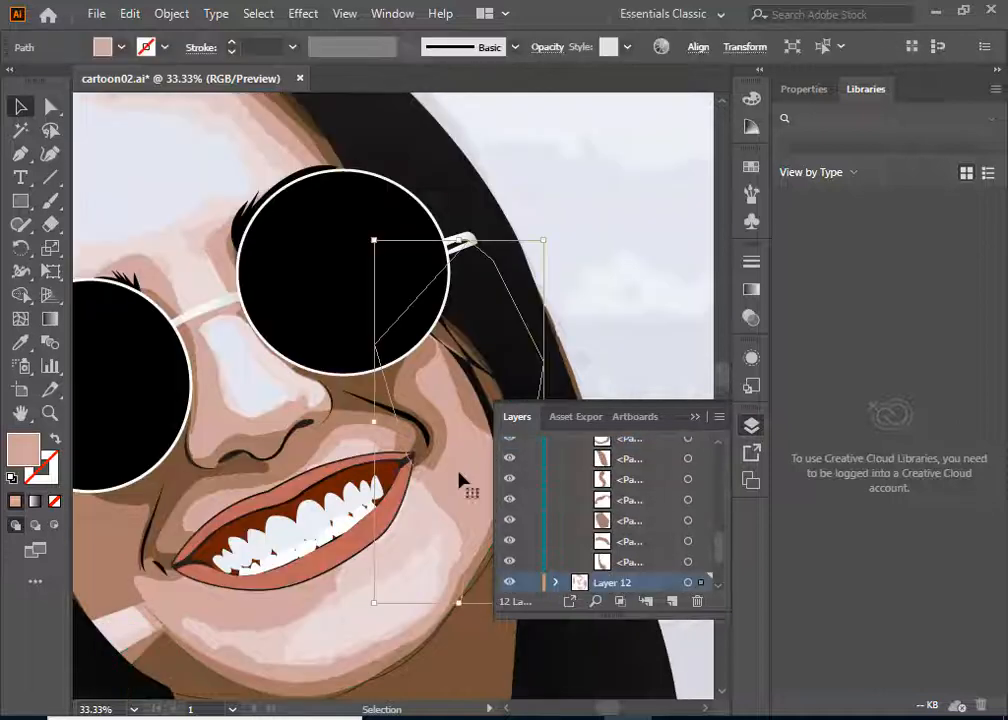
pyautogui.click(20, 154)
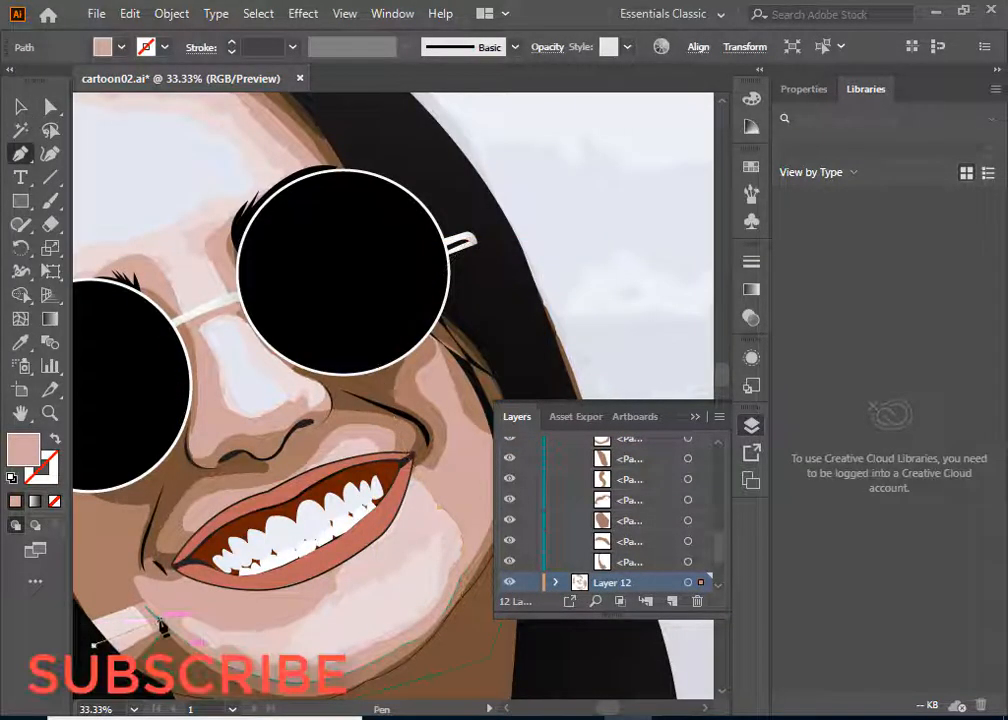
pyautogui.click(110, 643)
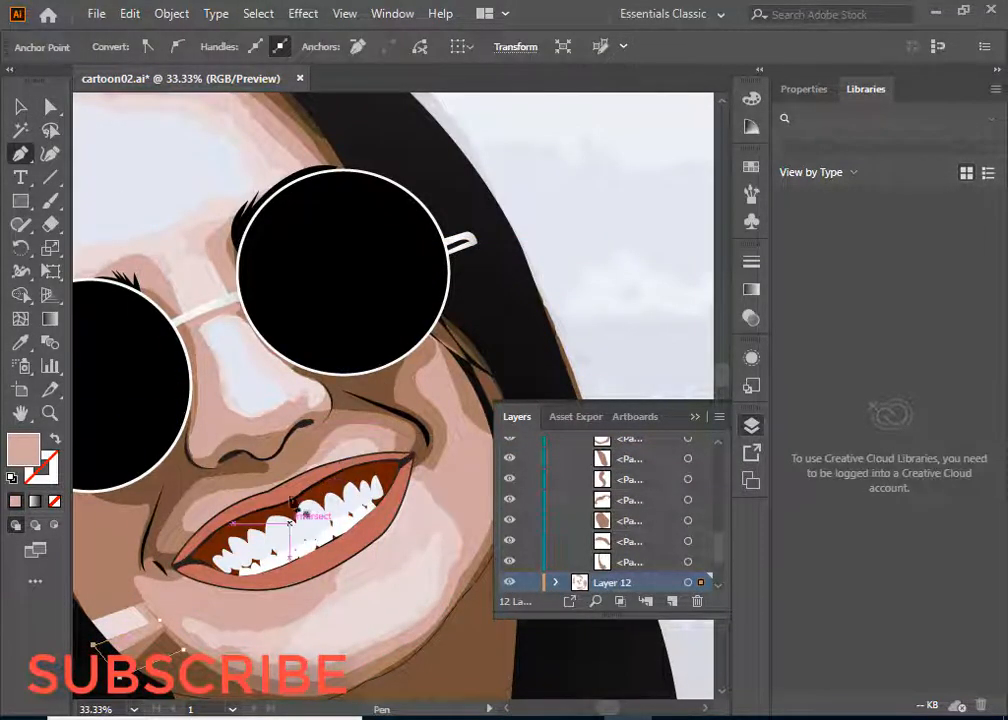
pyautogui.click(346, 552)
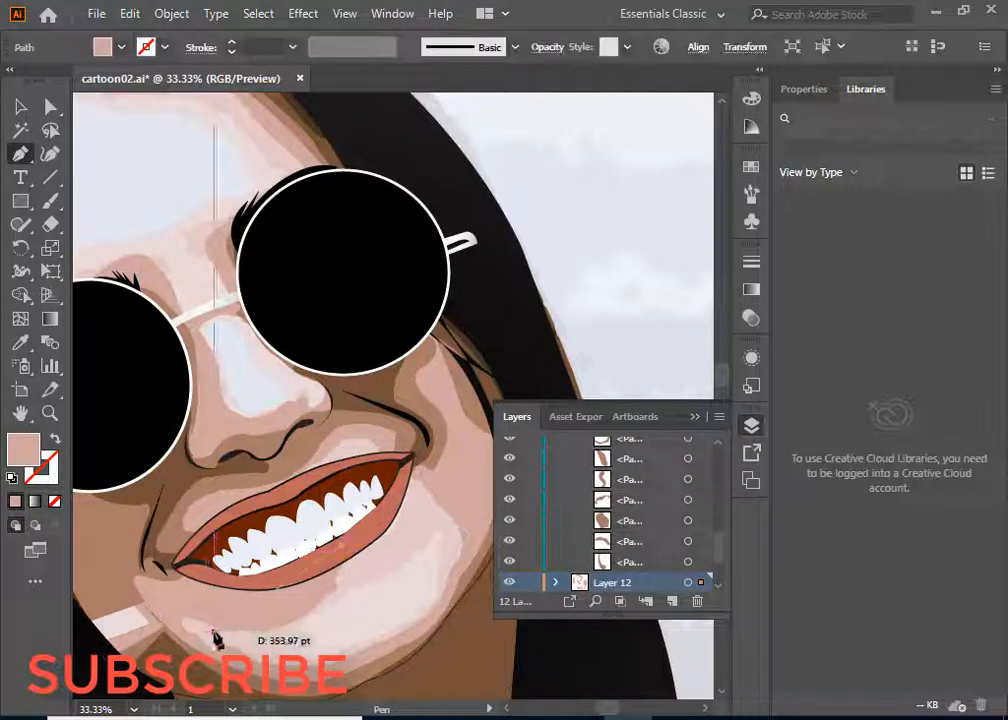
pyautogui.moveTo(115, 600); pyautogui.dragTo(114, 601)
pyautogui.hotkey('ctrl', 'z')
pyautogui.hotkey('ctrl', 'z')
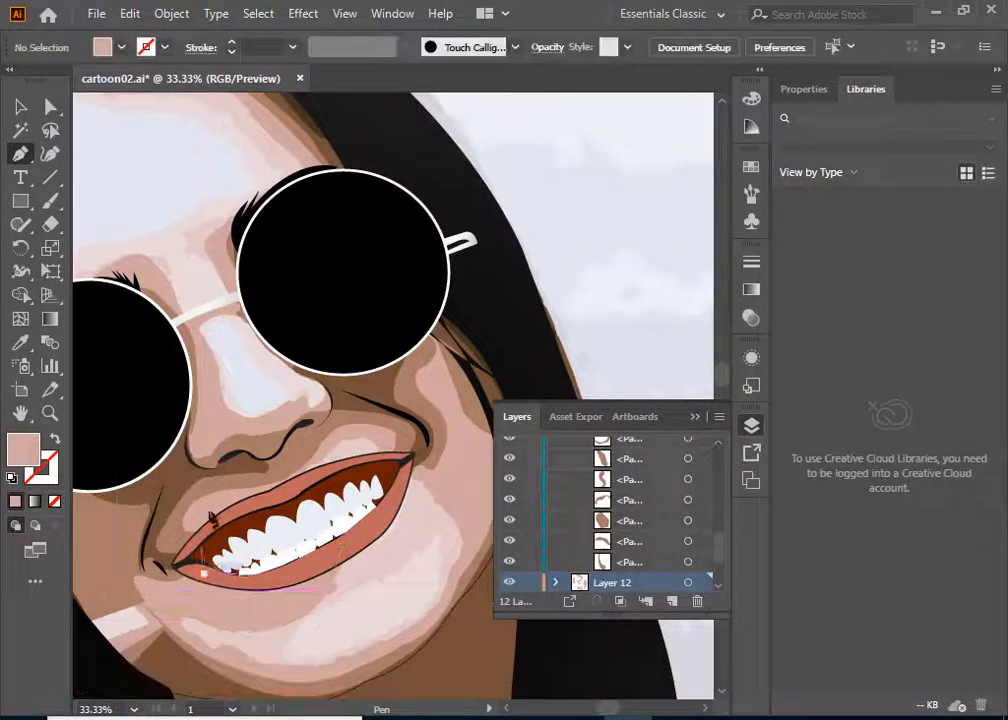
# Step: Draw a pink shape between the nose and upper lip, following the shading from the left mouth corner to the right one
pyautogui.click(228, 489)
pyautogui.click(320, 464)
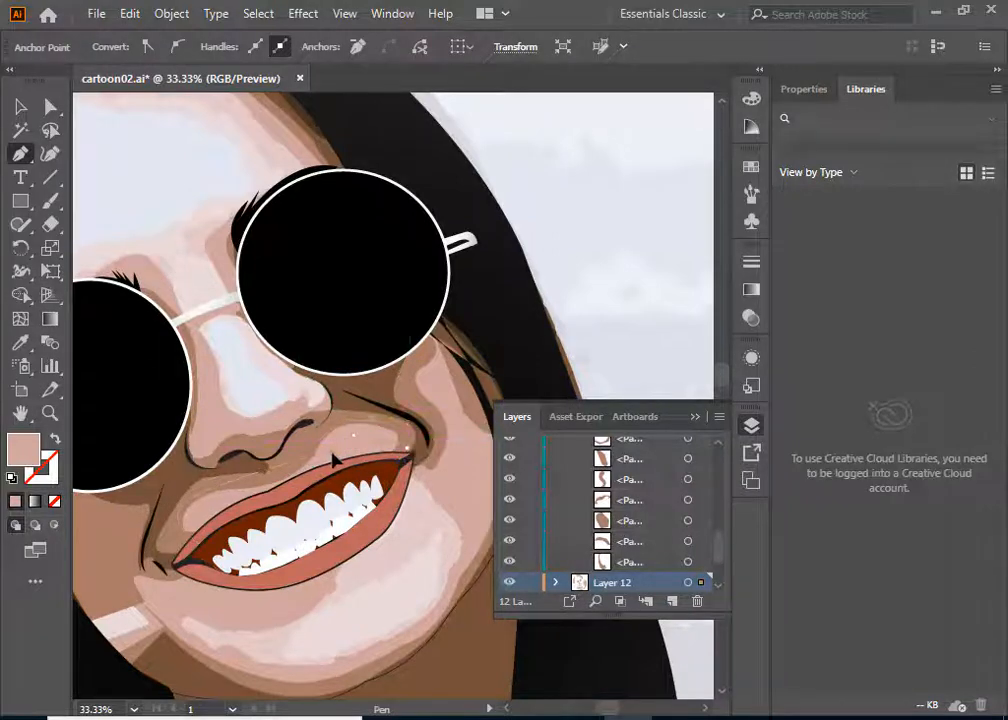
pyautogui.moveTo(333, 454); pyautogui.dragTo(285, 493)
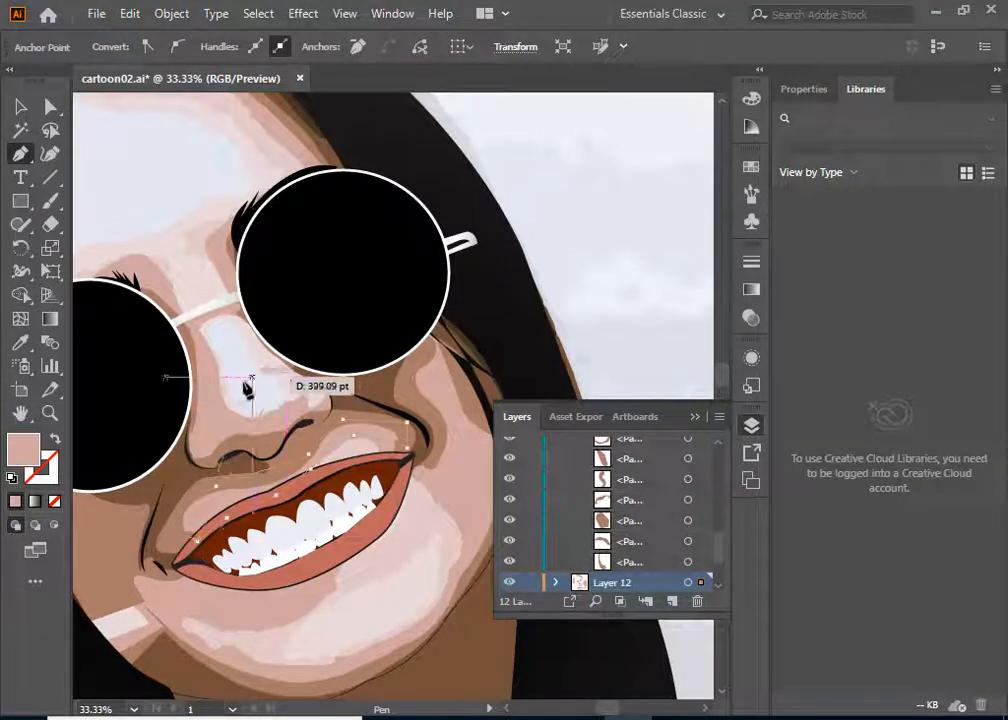
pyautogui.scroll(3, 255, 390)
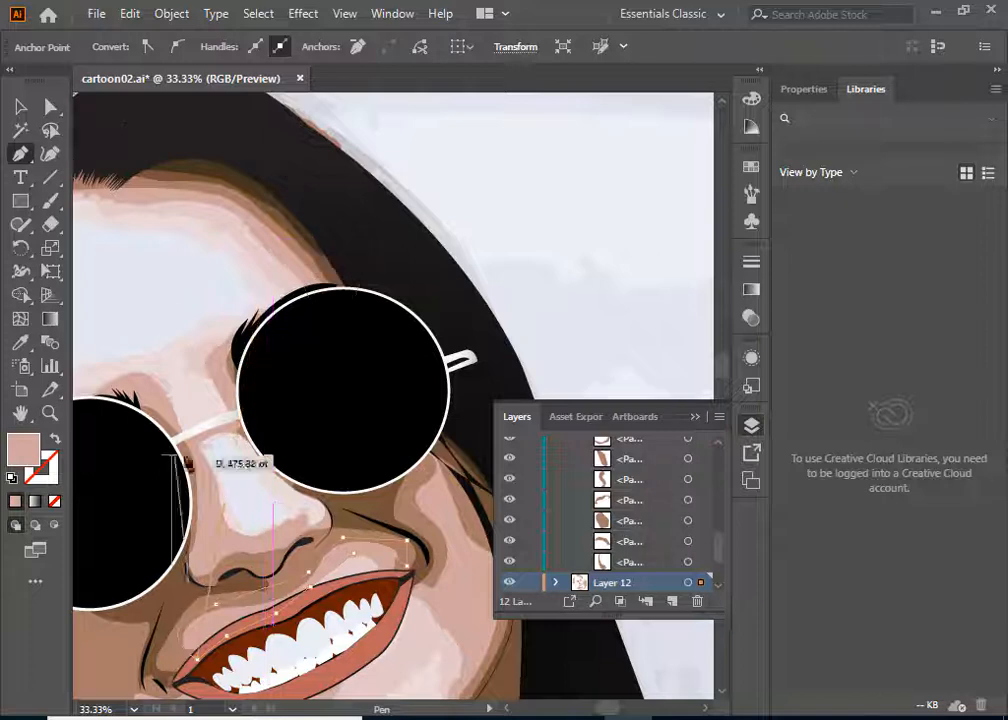
# Step: Add a new layer between Layer 12 and Layer 1, and sample the lighter pink from the forehead shading
pyautogui.moveTo(235, 404); pyautogui.dragTo(328, 298)
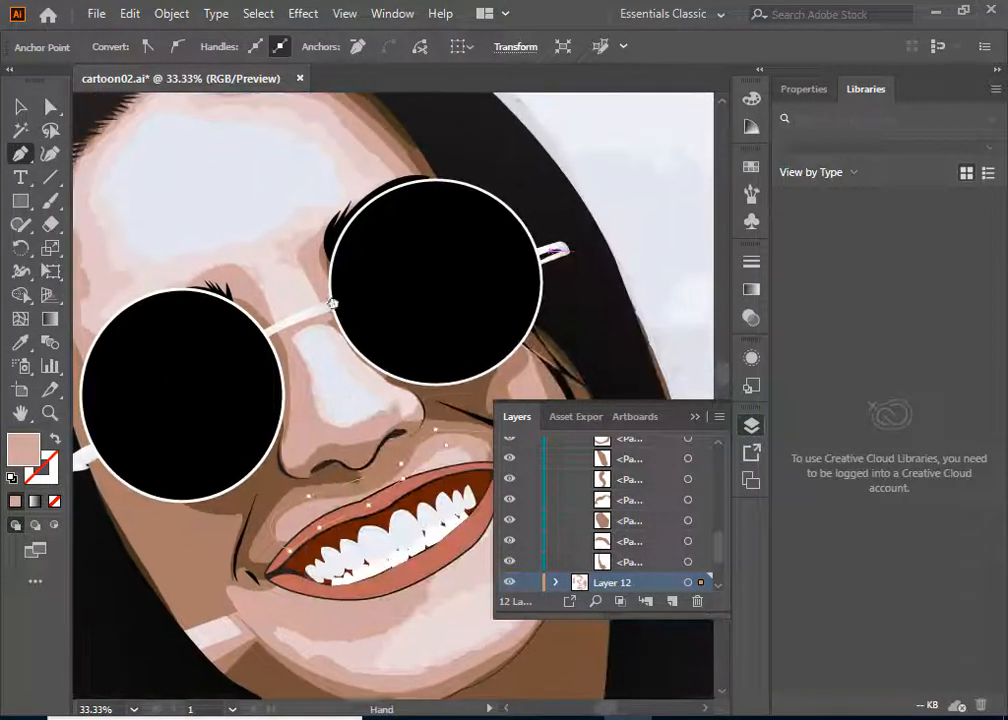
pyautogui.scroll(-2, 645, 528)
pyautogui.click(645, 527)
pyautogui.click(674, 602)
pyautogui.scroll(2, 240, 365)
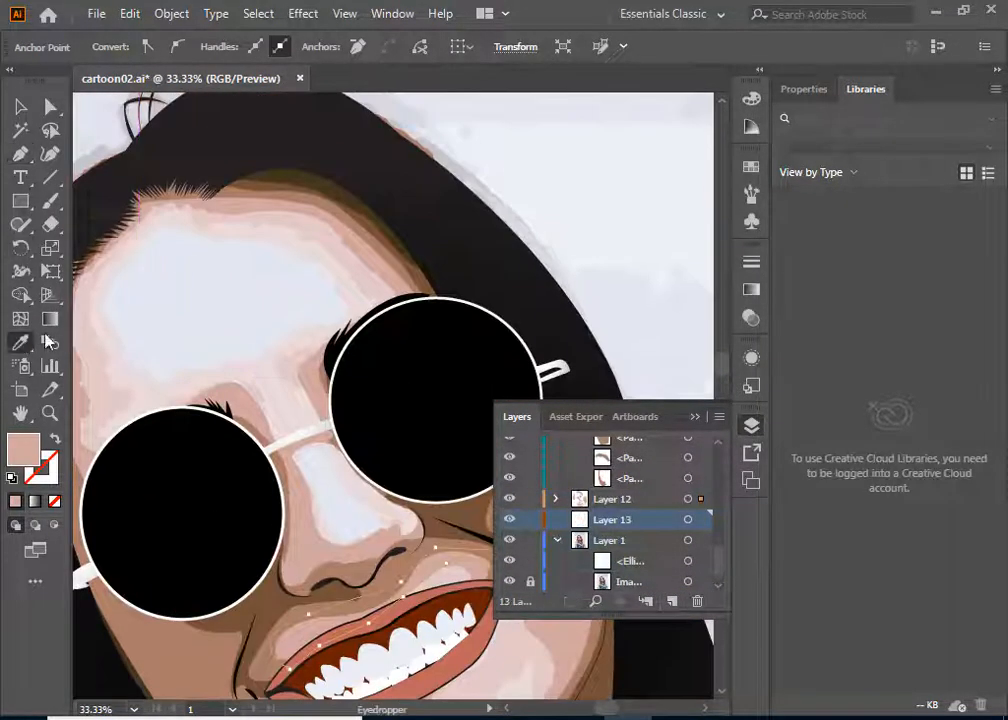
pyautogui.click(318, 222)
# Step: Draw a light pink shape along the forehead's upper edge from the hairline to the right lens, closing it through the hair
pyautogui.click(20, 153)
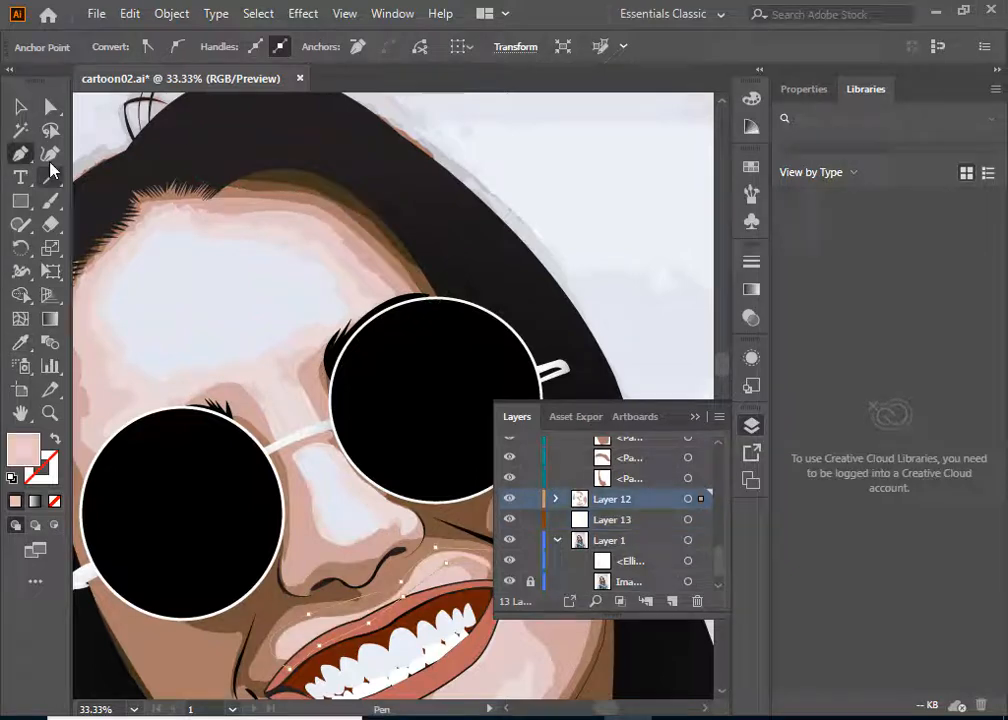
pyautogui.click(130, 222)
pyautogui.moveTo(229, 222); pyautogui.dragTo(297, 216)
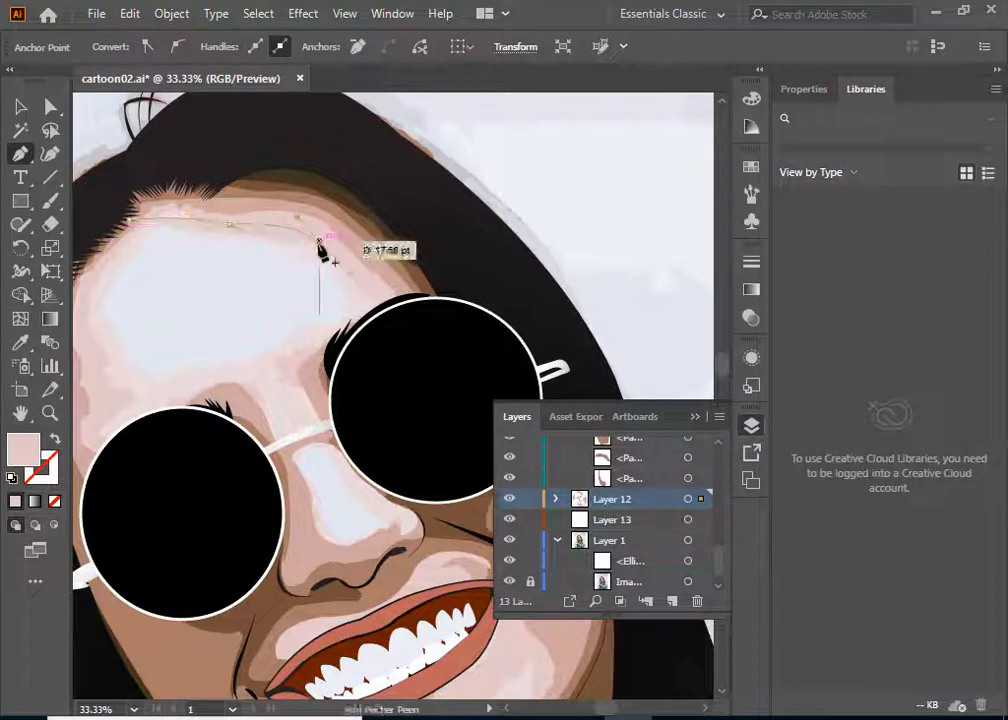
pyautogui.click(320, 243)
pyautogui.click(391, 315)
pyautogui.moveTo(435, 313); pyautogui.dragTo(484, 266)
pyautogui.scroll(1, 440, 230)
pyautogui.moveTo(240, 144); pyautogui.dragTo(197, 158)
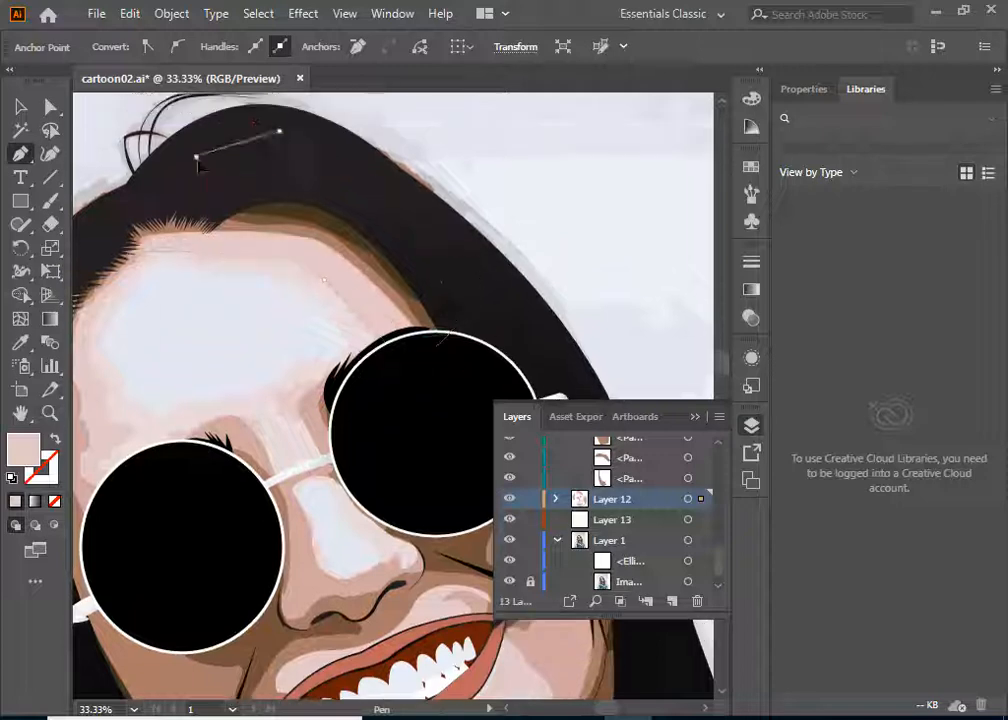
pyautogui.click(155, 184)
pyautogui.click(114, 225)
# Step: Draw a light pink strip down the left side of the forehead to the left lens, closing it through the hair
pyautogui.moveTo(139, 283); pyautogui.dragTo(280, 340)
pyautogui.click(287, 350)
pyautogui.moveTo(310, 388); pyautogui.dragTo(263, 413)
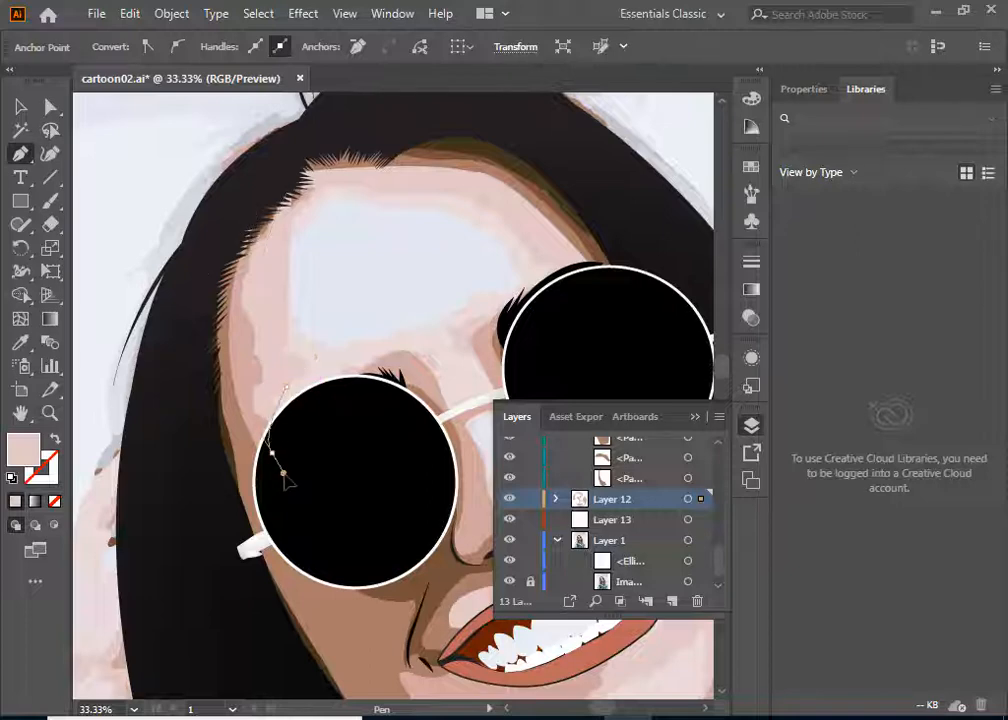
pyautogui.moveTo(284, 475); pyautogui.dragTo(284, 475)
pyautogui.click(272, 453)
pyautogui.click(239, 451)
pyautogui.click(184, 351)
pyautogui.click(210, 247)
pyautogui.click(237, 209)
pyautogui.moveTo(290, 182); pyautogui.dragTo(304, 189)
pyautogui.scroll(-3, 354, 410)
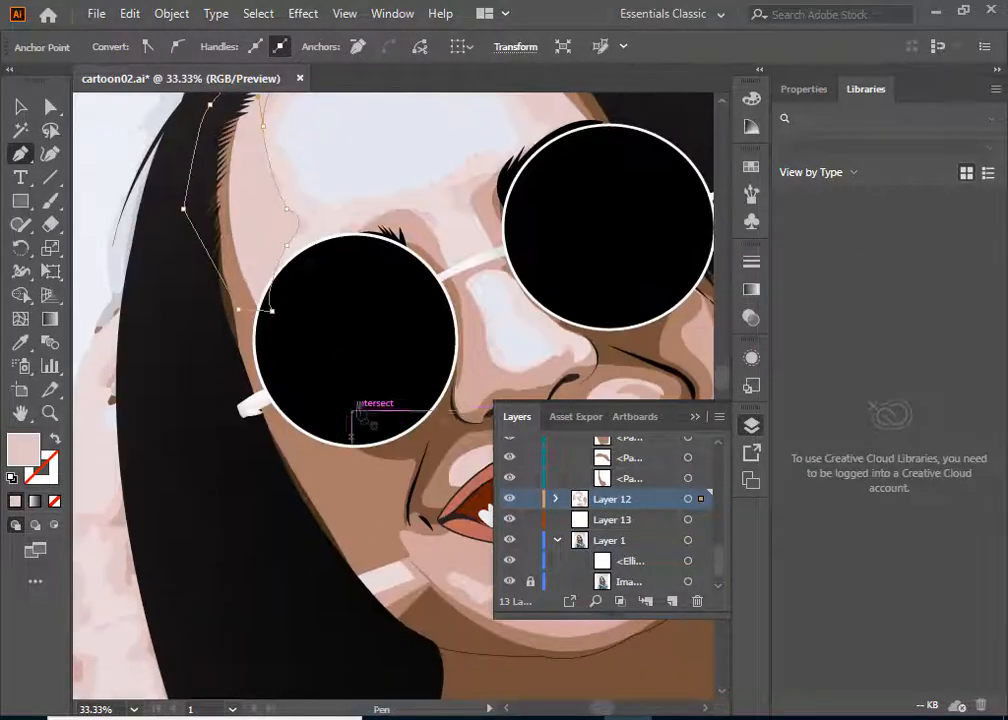
# Step: Draw a light pink shape on the left half of the chin below the lower lip, and deselect it
pyautogui.moveTo(360, 410); pyautogui.dragTo(194, 408)
pyautogui.moveTo(384, 528); pyautogui.dragTo(263, 384)
pyautogui.click(292, 415)
pyautogui.moveTo(267, 477); pyautogui.dragTo(285, 499)
pyautogui.click(267, 477)
pyautogui.click(246, 496)
pyautogui.click(178, 472)
pyautogui.click(148, 432)
pyautogui.click(151, 423)
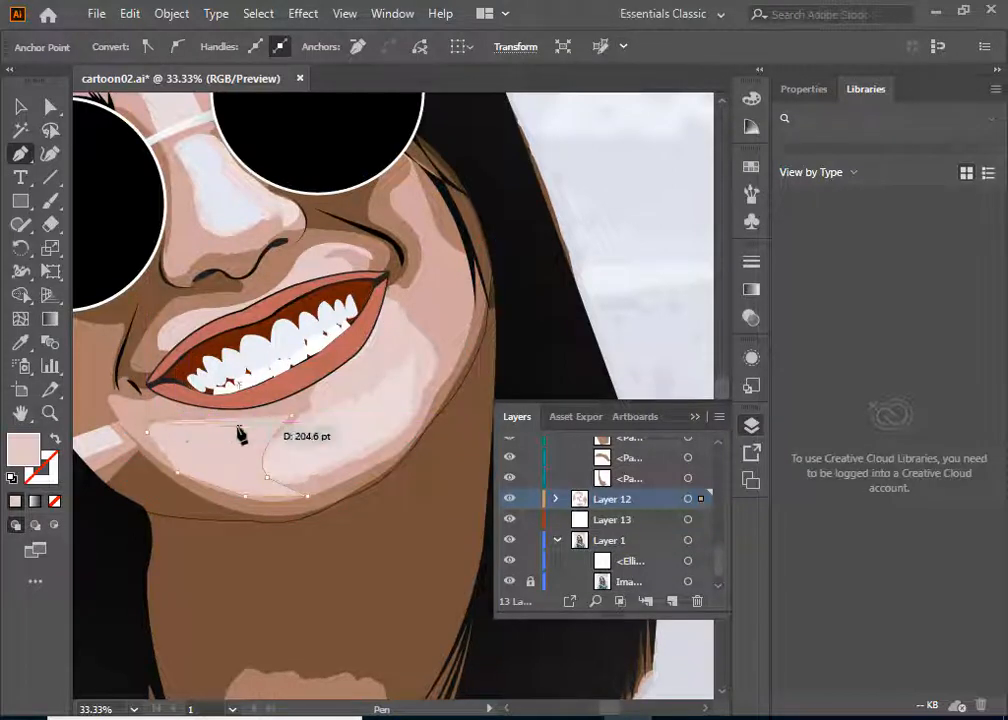
pyautogui.click(272, 422)
pyautogui.moveTo(286, 428); pyautogui.dragTo(190, 325)
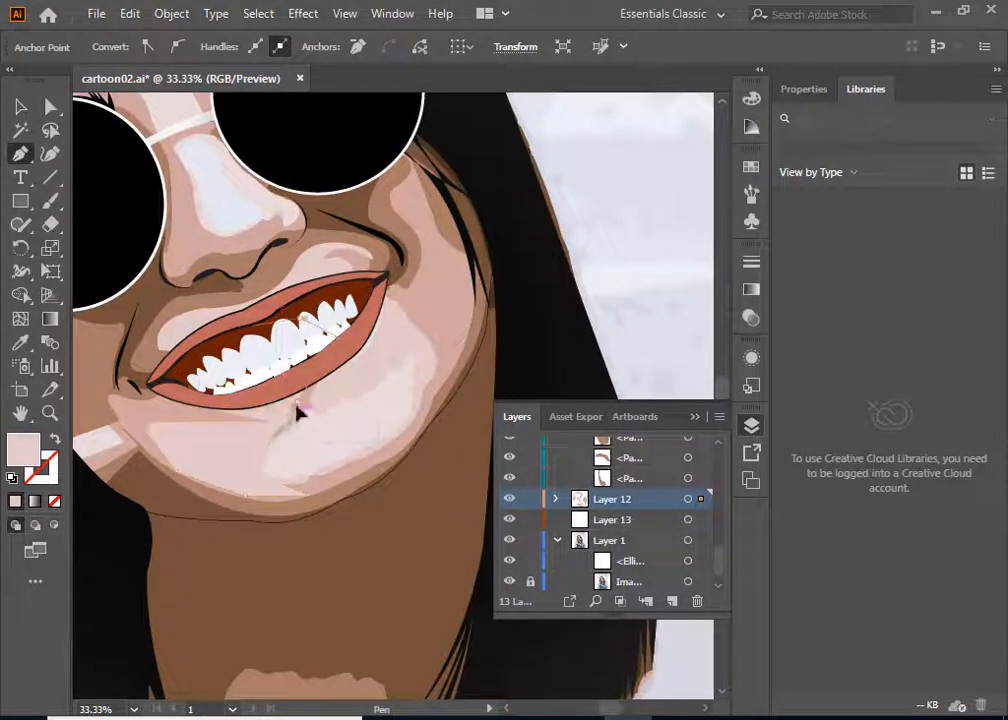
pyautogui.hotkey('ctrl', 'shift', 'a')
# Step: Add another new layer between Layer 13 and Layer 1
pyautogui.scroll(5, 280, 420)
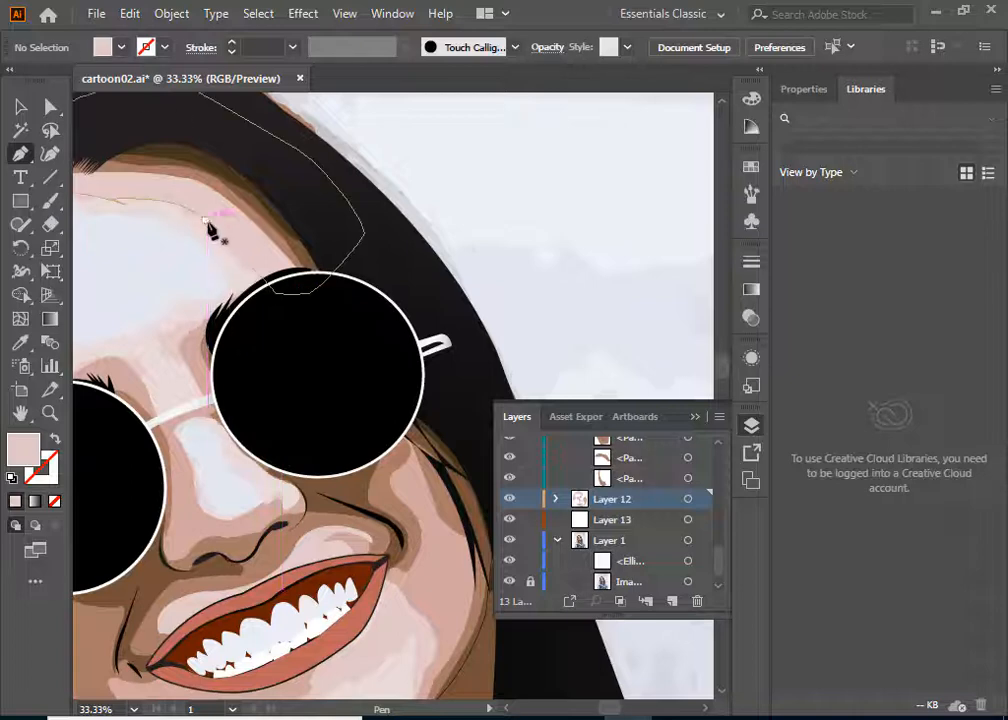
pyautogui.click(622, 532)
pyautogui.click(672, 601)
pyautogui.scroll(-3, 275, 567)
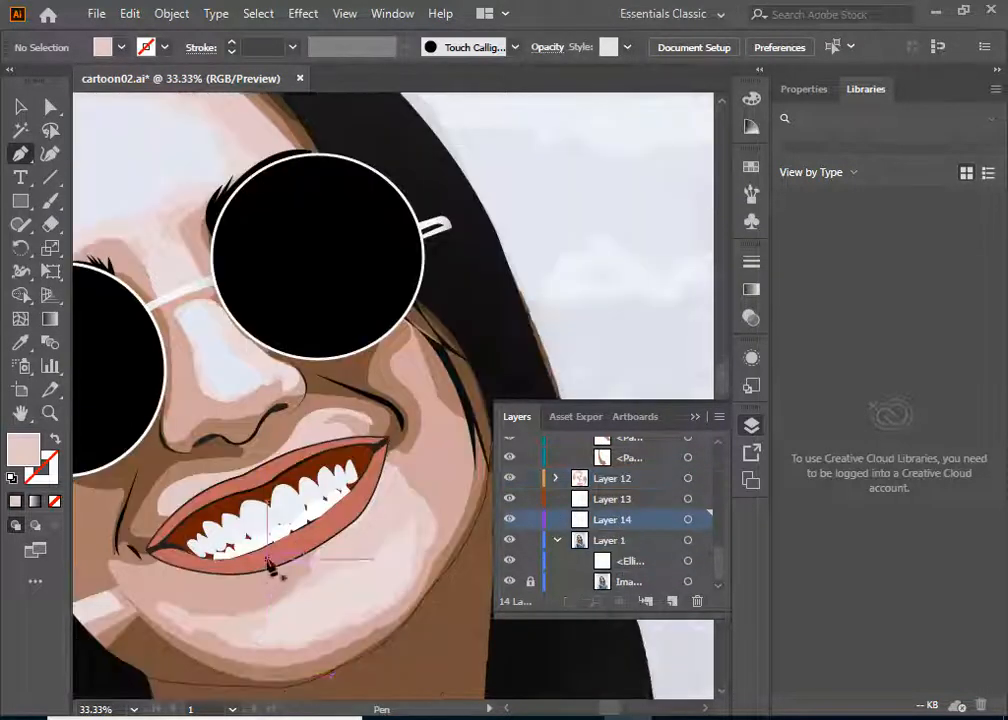
pyautogui.press('space')
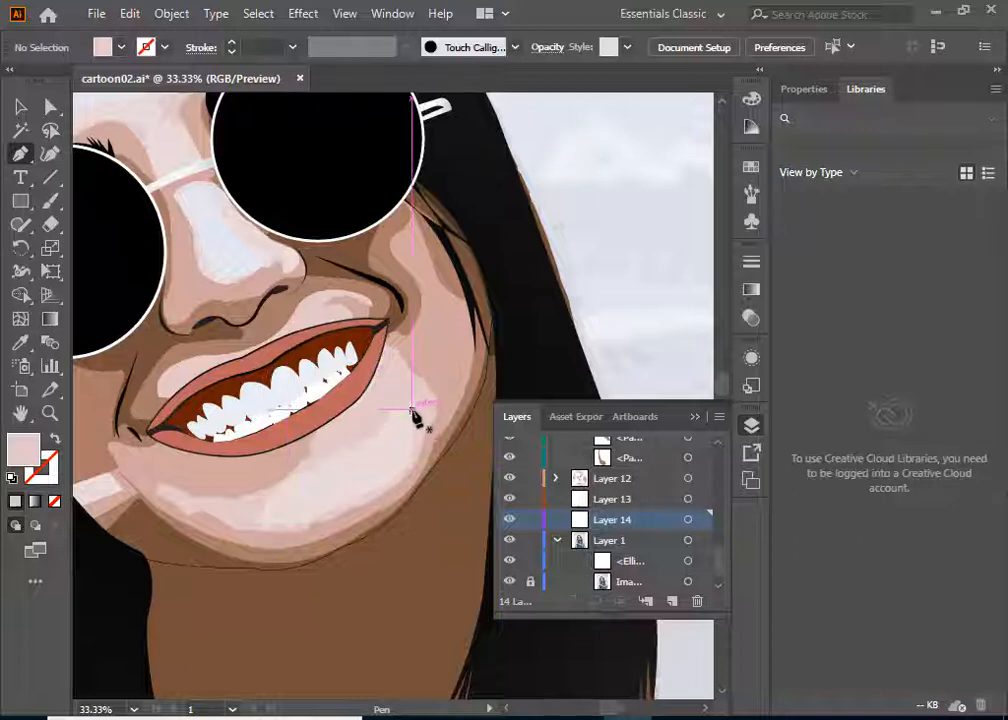
# Step: Start a chin and cheek shape in Layer 14, tracing the right cheek up to the right mouth corner and back behind the lips
pyautogui.click(412, 402)
pyautogui.moveTo(412, 469); pyautogui.dragTo(412, 497)
pyautogui.moveTo(445, 425); pyautogui.dragTo(450, 405)
pyautogui.click(445, 347)
pyautogui.click(400, 319)
pyautogui.moveTo(382, 338); pyautogui.dragTo(378, 346)
pyautogui.moveTo(342, 409); pyautogui.dragTo(303, 421)
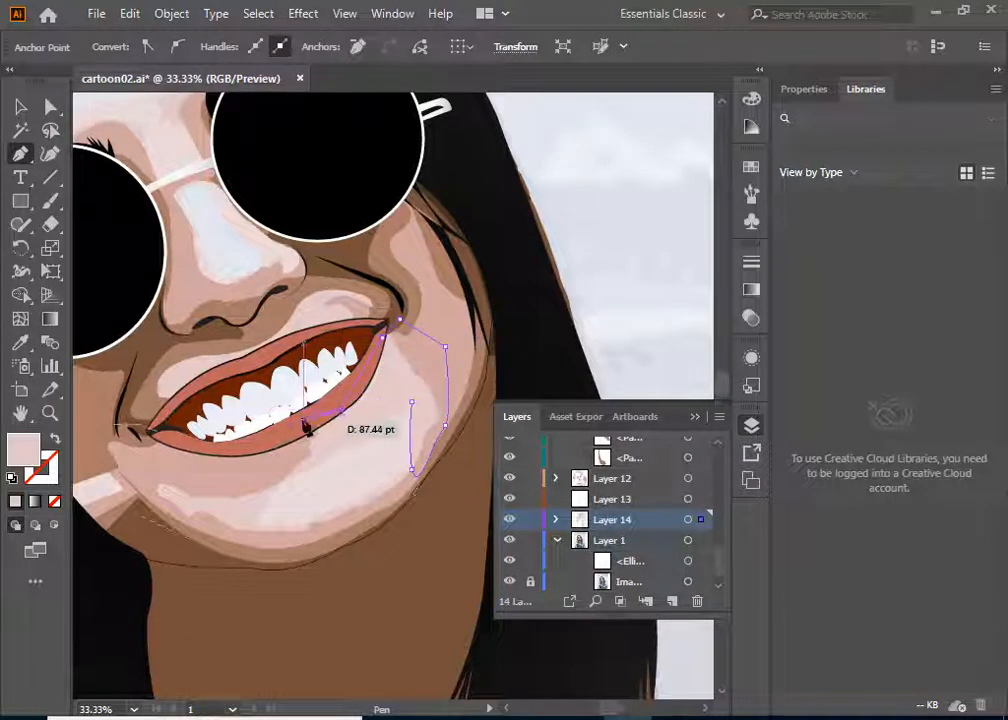
# Step: Continue the Layer 14 shape behind the lower lip to the left mouth corner and along the bottom of the chin
pyautogui.click(291, 427)
pyautogui.click(190, 457)
pyautogui.click(142, 469)
pyautogui.click(192, 527)
pyautogui.click(264, 543)
pyautogui.click(331, 543)
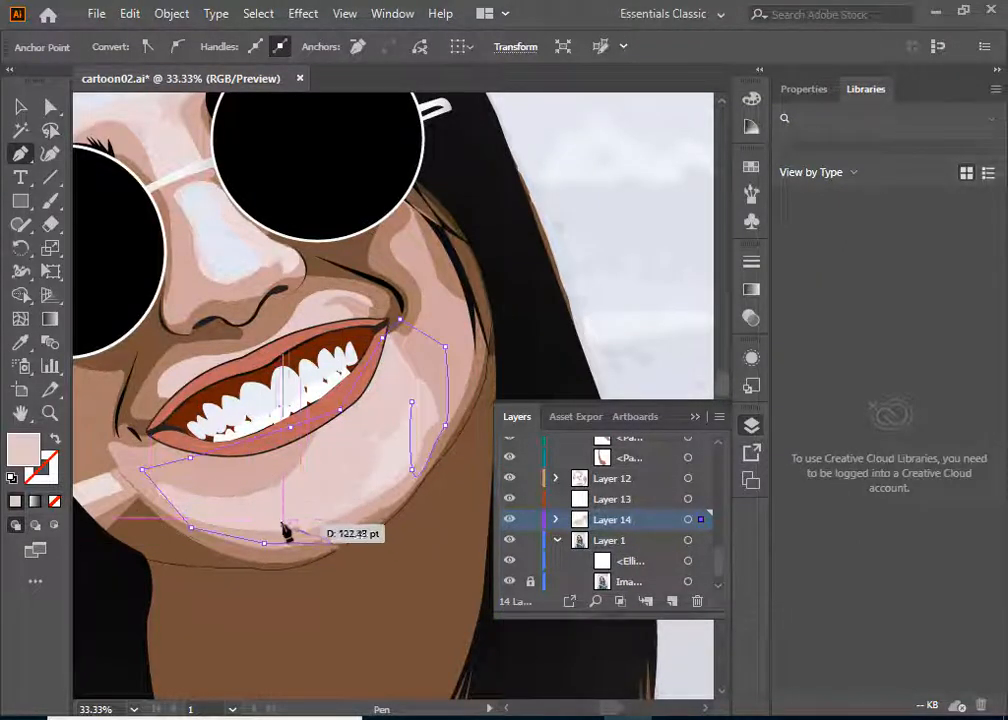
# Step: Swap the fill and stroke colors, and close the chin and cheek shape along the highlight's inner edge up to the right cheek
pyautogui.moveTo(281, 518)
pyautogui.mouseDown()
pyautogui.moveTo(308, 500)
pyautogui.moveTo(271, 499)
pyautogui.mouseUp()
pyautogui.hotkey('shift', 'x')
pyautogui.hotkey('ctrl', 'z')
pyautogui.hotkey('ctrl', 'z')
pyautogui.click(54, 441)
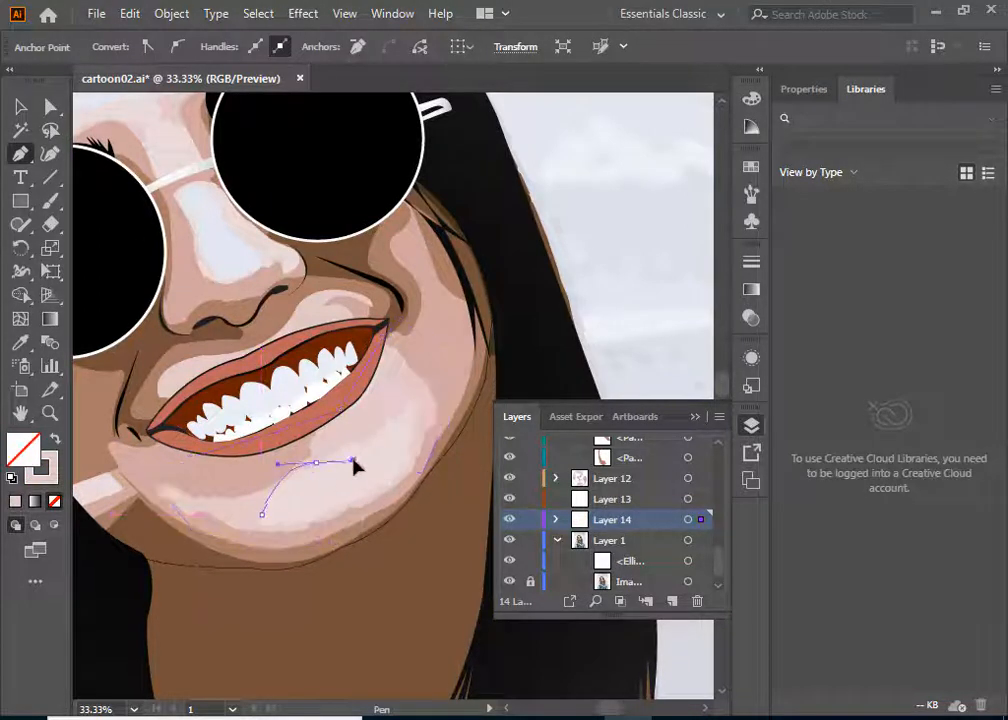
pyautogui.moveTo(410, 400); pyautogui.dragTo(432, 405)
pyautogui.scroll(3, 432, 405)
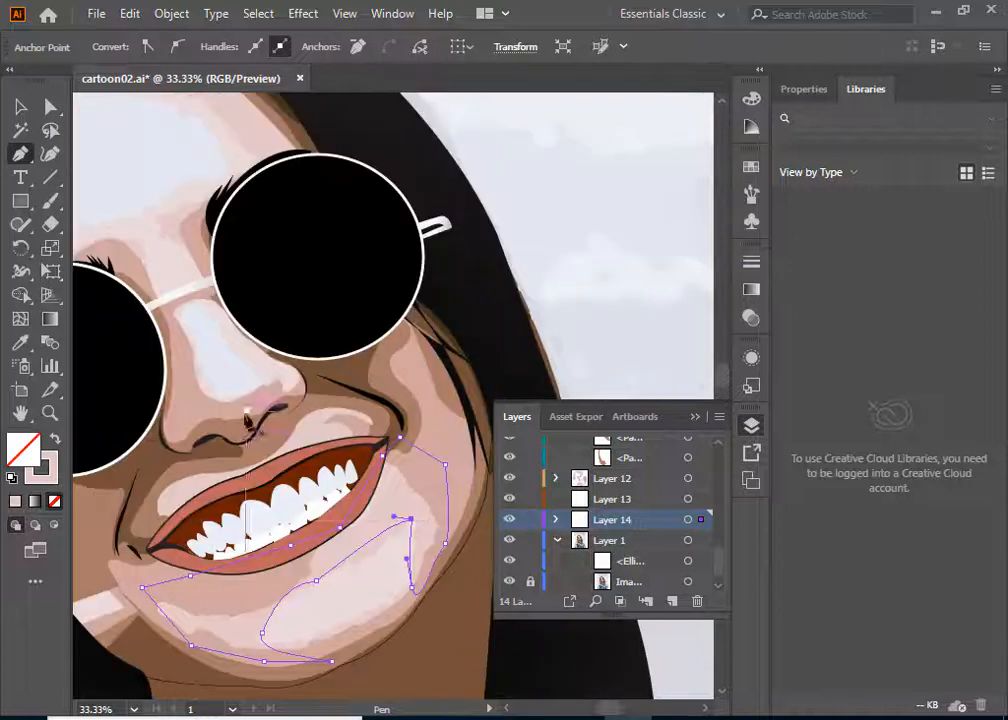
# Step: Draw a small patch between the brows beside the right lens, and swap the colors back to a pink fill without stroke
pyautogui.scroll(3, 237, 340)
pyautogui.hscroll(-3, 237, 340)
pyautogui.click(378, 292)
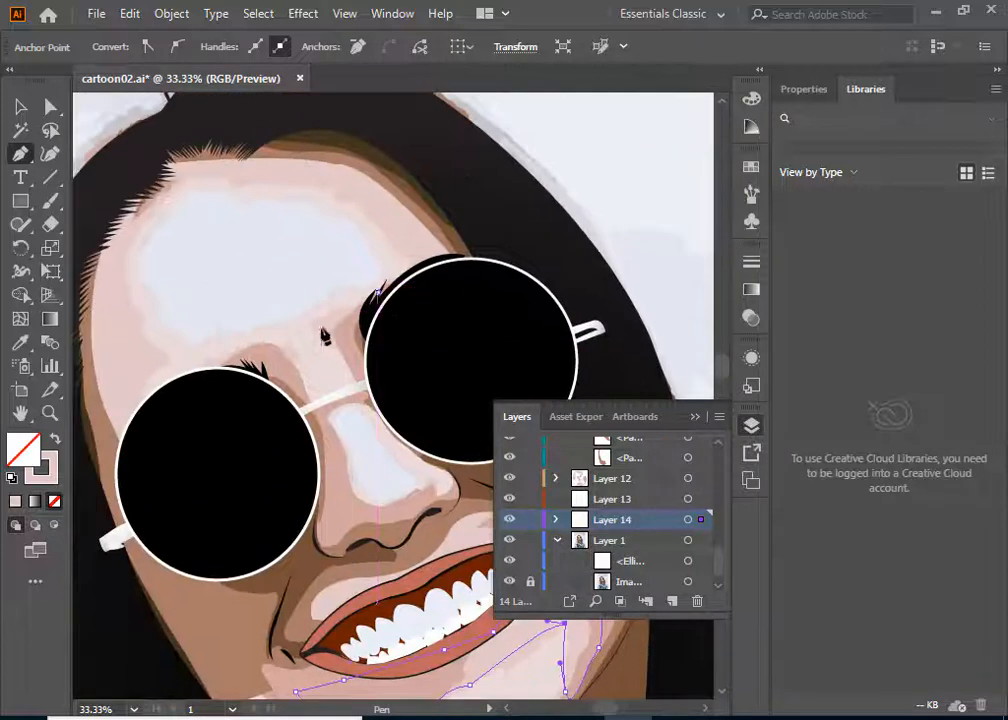
pyautogui.moveTo(313, 337); pyautogui.dragTo(335, 358)
pyautogui.click(313, 337)
pyautogui.click(369, 354)
pyautogui.click(399, 354)
pyautogui.click(378, 292)
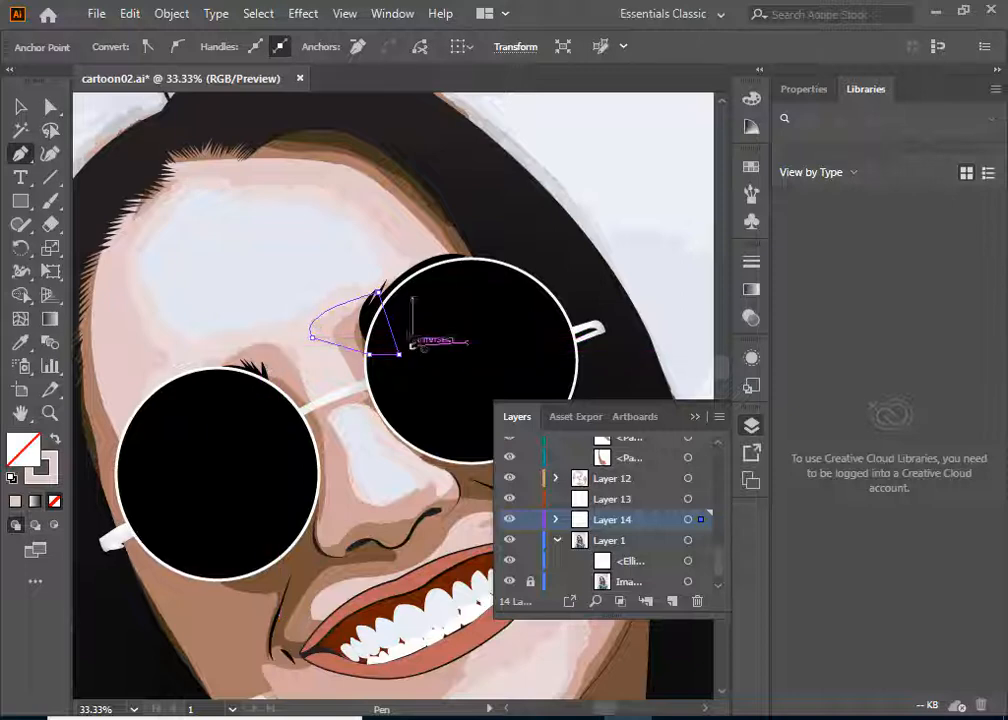
pyautogui.hotkey('shift', 'x')
# Step: Draw a light pink patch around the left eyebrow, from above the left lens to the nose bridge
pyautogui.click(218, 376)
pyautogui.moveTo(299, 355); pyautogui.dragTo(303, 370)
pyautogui.click(305, 400)
pyautogui.click(272, 418)
pyautogui.click(240, 412)
pyautogui.click(218, 376)
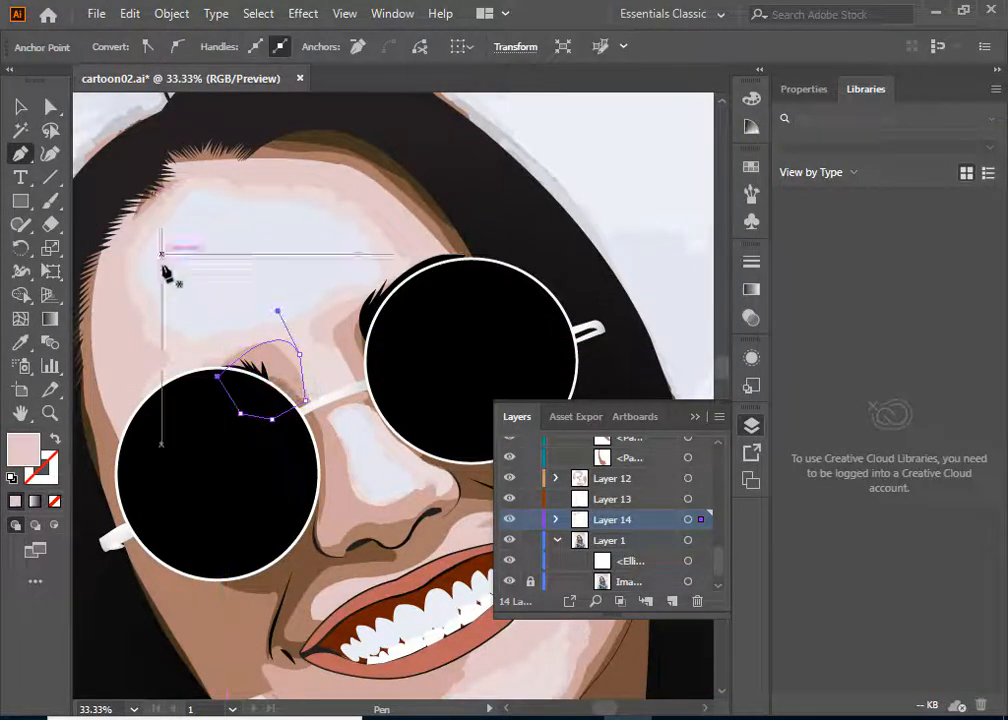
# Step: Draw a light pink strip down the left forehead in Layer 14, from the hairline to behind the left lens, and deselect it
pyautogui.click(148, 170)
pyautogui.moveTo(138, 307); pyautogui.dragTo(190, 361)
pyautogui.click(167, 354)
pyautogui.moveTo(140, 393); pyautogui.dragTo(145, 413)
pyautogui.click(147, 449)
pyautogui.click(96, 469)
pyautogui.click(86, 455)
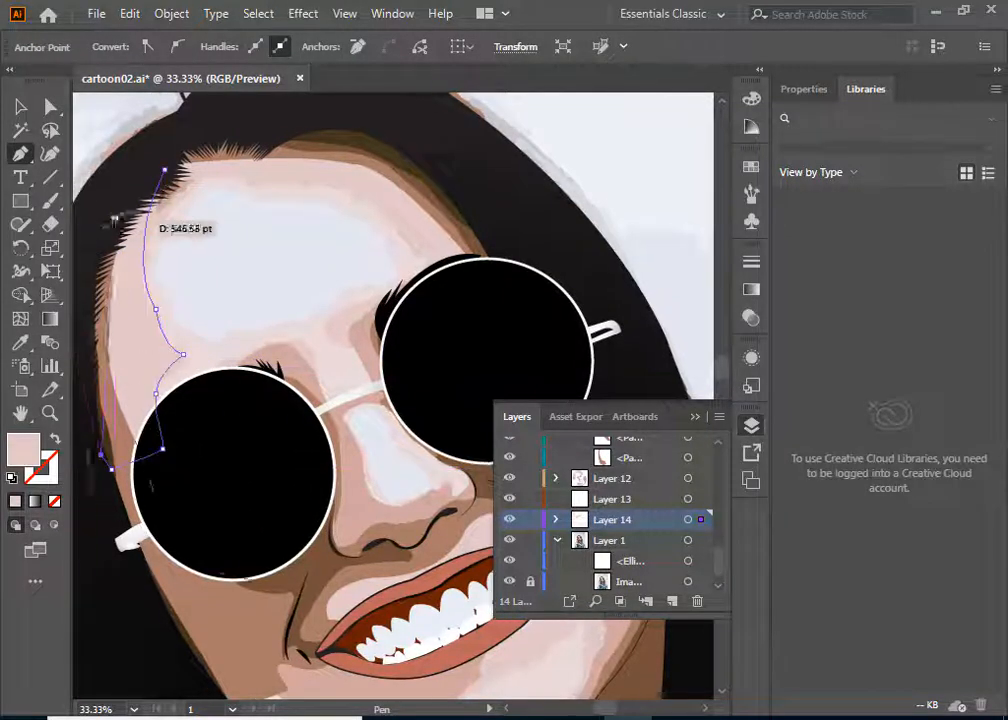
pyautogui.moveTo(105, 196); pyautogui.dragTo(118, 198)
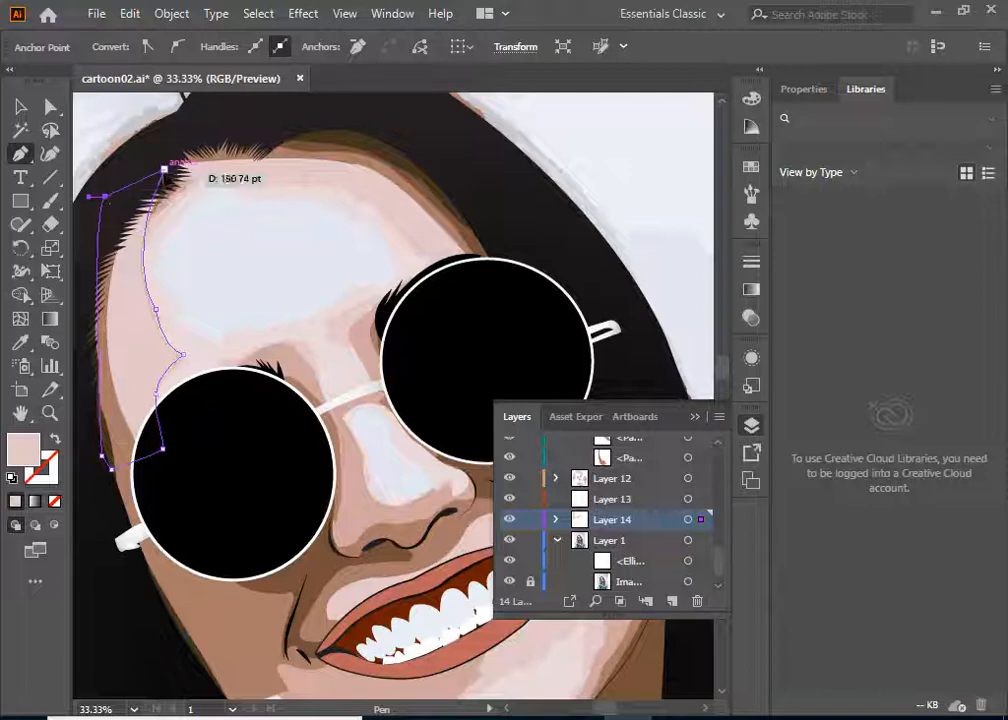
pyautogui.click(163, 171)
pyautogui.press('v')
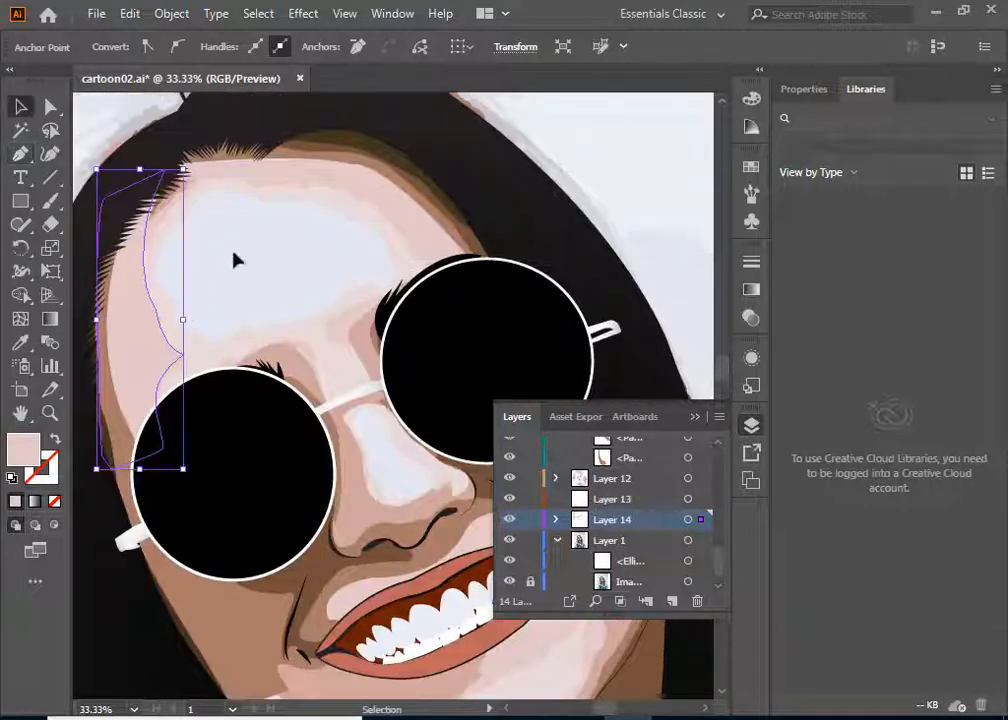
pyautogui.click(234, 261)
pyautogui.press('p')
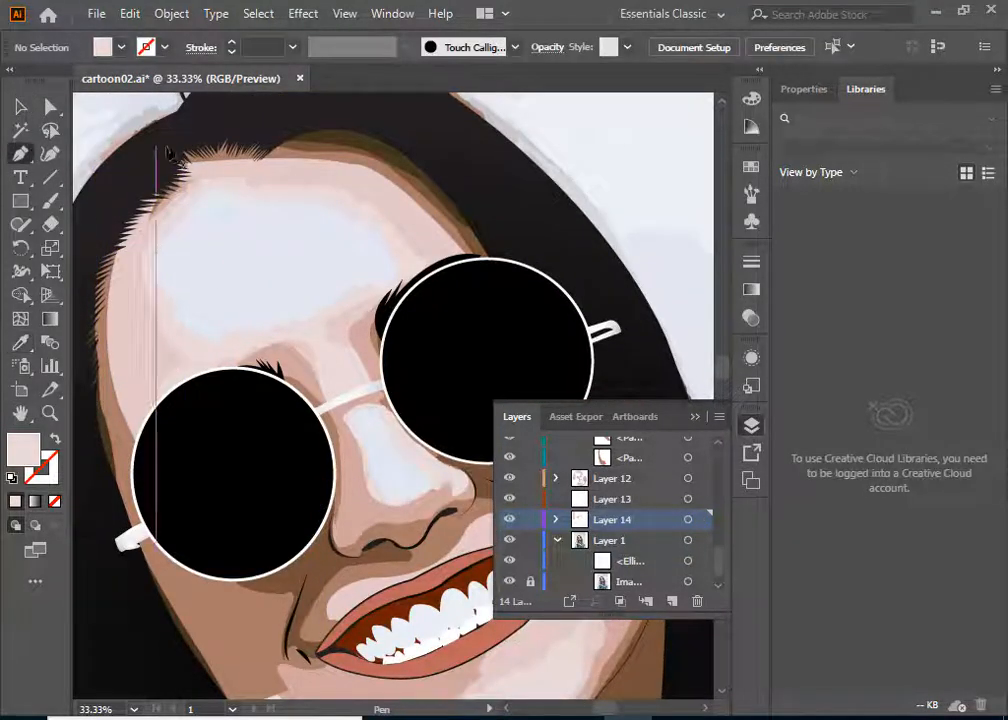
# Step: Start a pale pink face-base outline at the hairline and take it through the hair down the right side of the head
pyautogui.moveTo(205, 168); pyautogui.dragTo(193, 210)
pyautogui.moveTo(178, 260)
pyautogui.mouseDown()
pyautogui.moveTo(173, 248)
pyautogui.moveTo(173, 279)
pyautogui.moveTo(184, 258)
pyautogui.mouseUp()
pyautogui.hotkey('ctrl', '-')
pyautogui.hotkey('ctrl', '-')
pyautogui.hotkey('ctrl', '-')
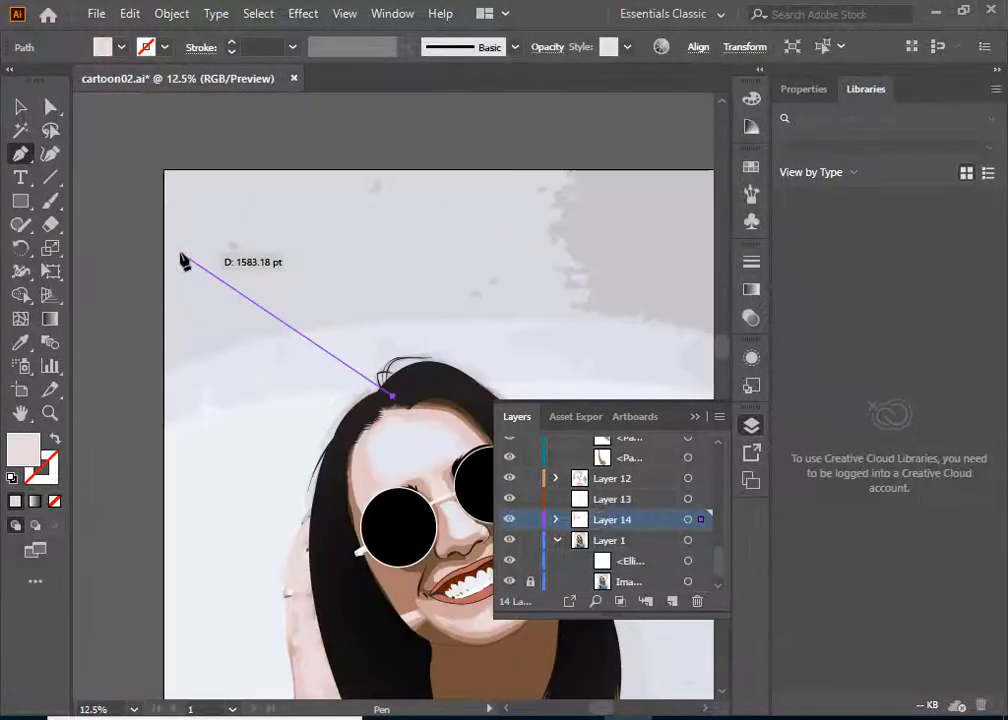
pyautogui.click(446, 378)
pyautogui.moveTo(458, 400); pyautogui.dragTo(325, 308)
pyautogui.click(376, 324)
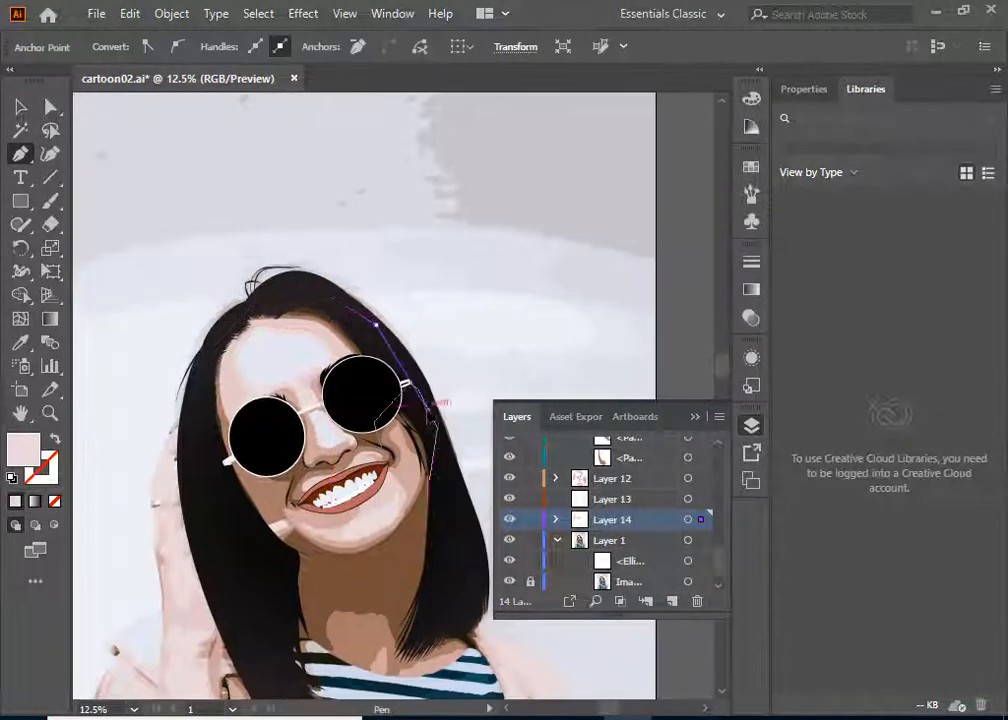
pyautogui.click(429, 409)
pyautogui.click(438, 472)
# Step: Continue the face-base outline closely along the right cheek and jaw edge toward the chin
pyautogui.hotkey('ctrl', '+')
pyautogui.hotkey('ctrl', '+')
pyautogui.hotkey('ctrl', '+')
pyautogui.click(368, 385)
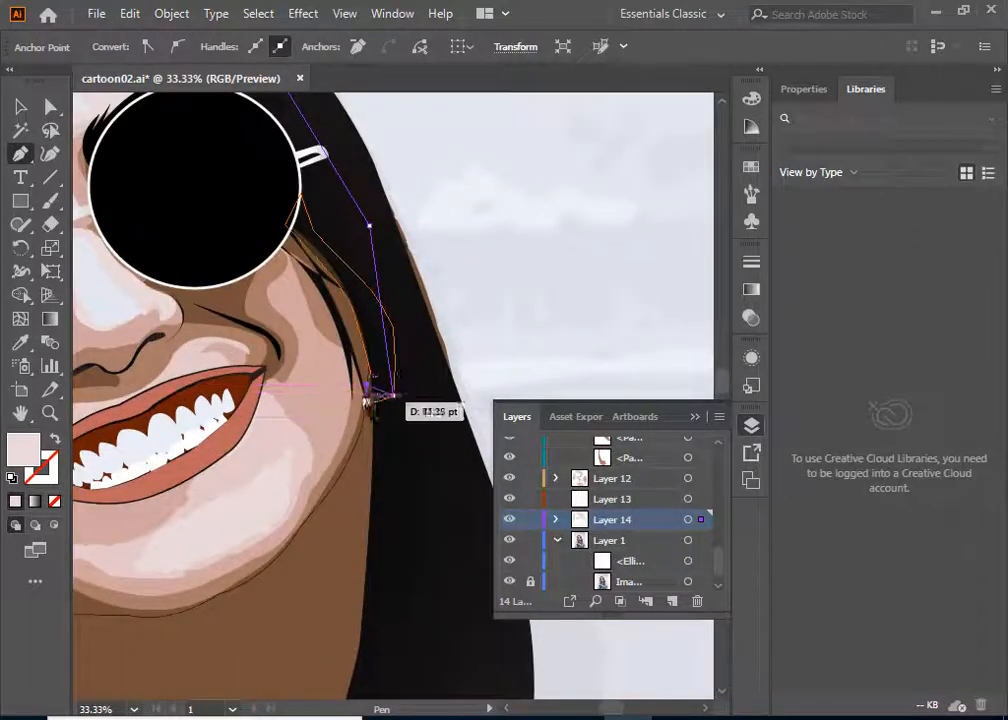
pyautogui.click(363, 418)
pyautogui.click(353, 450)
pyautogui.click(341, 473)
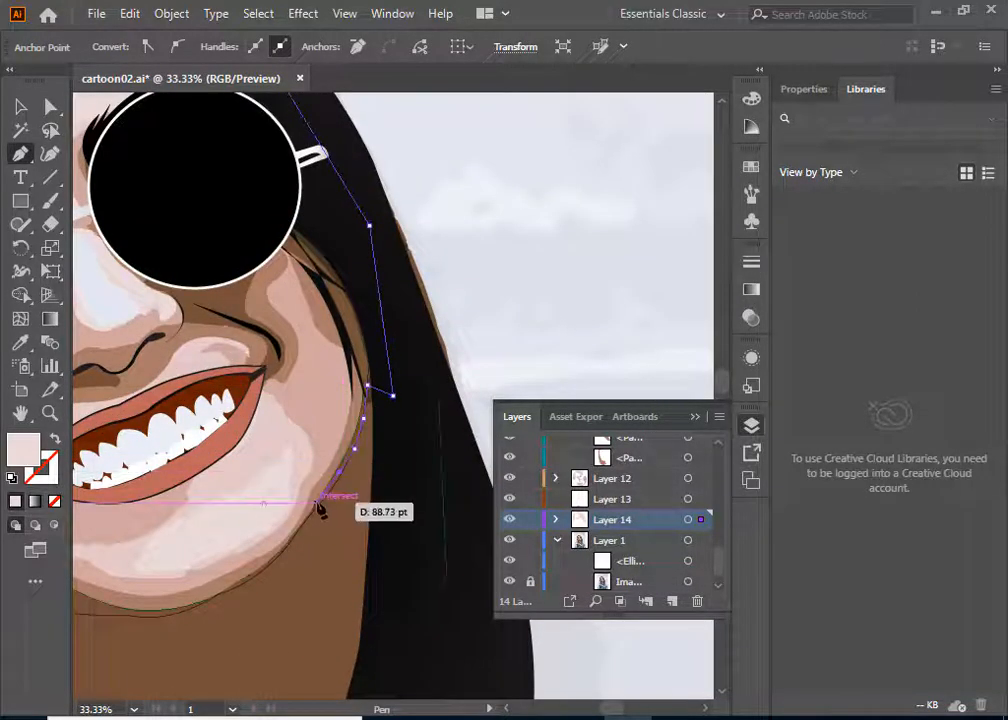
pyautogui.click(316, 503)
pyautogui.click(267, 559)
# Step: Extend the face-base outline under the chin and past the left jaw into the hair
pyautogui.moveTo(239, 567); pyautogui.dragTo(401, 460)
pyautogui.click(364, 498)
pyautogui.click(252, 508)
pyautogui.click(182, 477)
pyautogui.click(124, 484)
pyautogui.moveTo(118, 478); pyautogui.dragTo(318, 532)
pyautogui.click(225, 524)
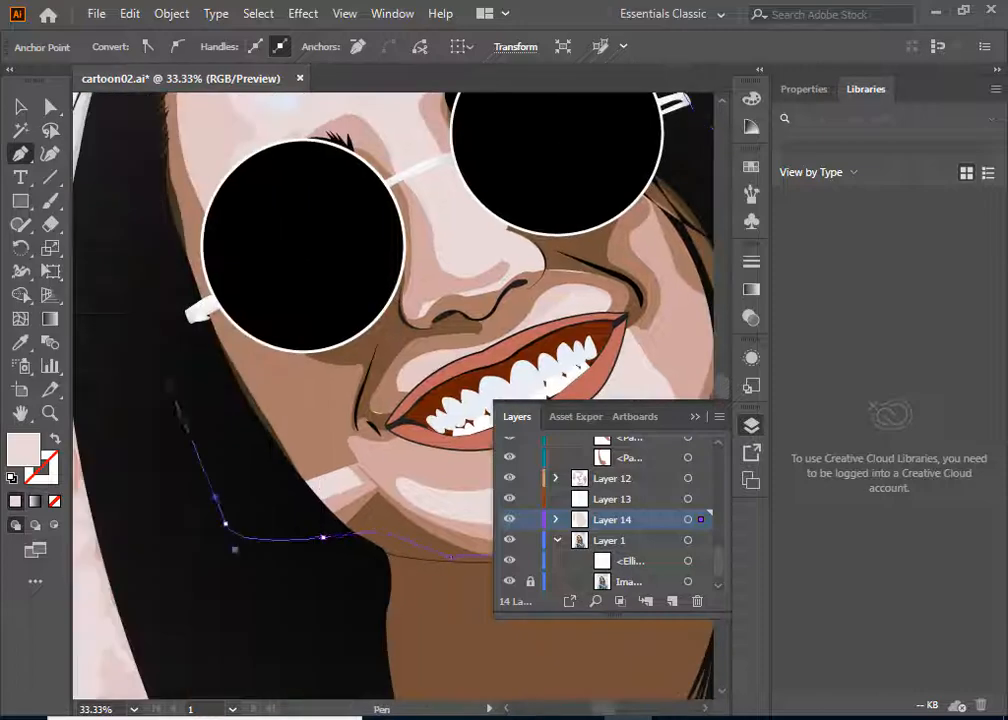
# Step: Take the face-base outline up through the hair on the left side and close it at the hairline
pyautogui.click(166, 366)
pyautogui.click(161, 334)
pyautogui.moveTo(212, 209); pyautogui.dragTo(213, 374)
pyautogui.click(141, 196)
pyautogui.click(216, 121)
pyautogui.moveTo(284, 105); pyautogui.dragTo(284, 176)
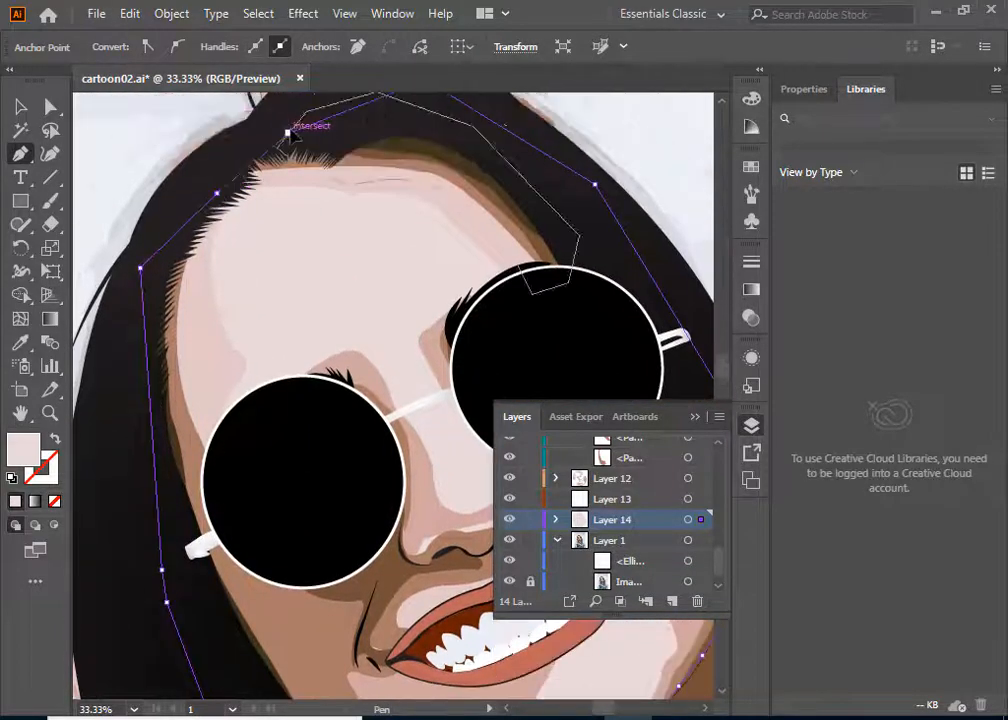
pyautogui.press('v')
pyautogui.hotkey('ctrl', '-')
pyautogui.hotkey('ctrl', '-')
pyautogui.hotkey('ctrl', '-')
pyautogui.hotkey('ctrl', '+')
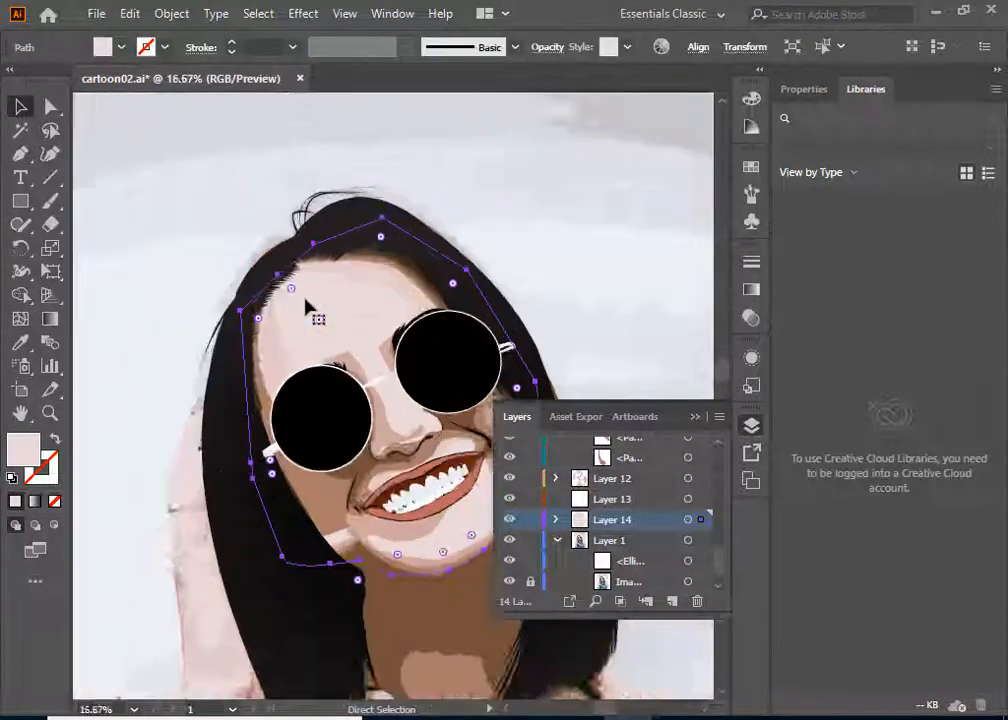
# Step: Hide the locked reference photo in Layer 1 and examine the traced face on its own
pyautogui.hotkey('ctrl', '+')
pyautogui.hotkey('ctrl', '+')
pyautogui.hotkey('ctrl', '-')
pyautogui.hotkey('ctrl', '-')
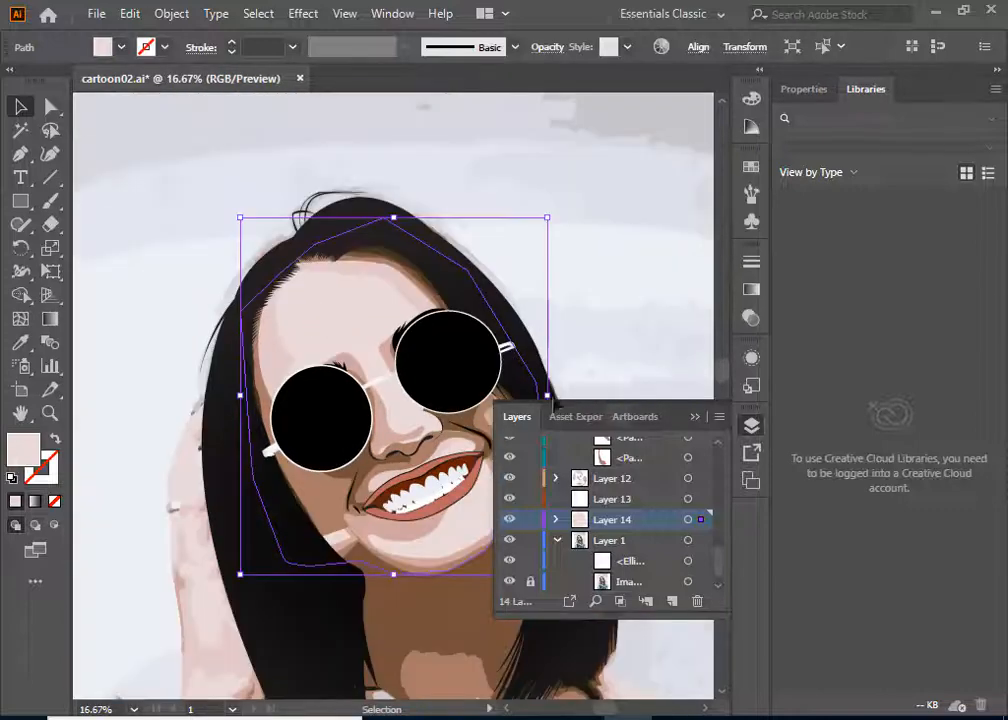
pyautogui.scroll(-3, 400, 420)
pyautogui.scroll(-1, 513, 518)
pyautogui.click(510, 561)
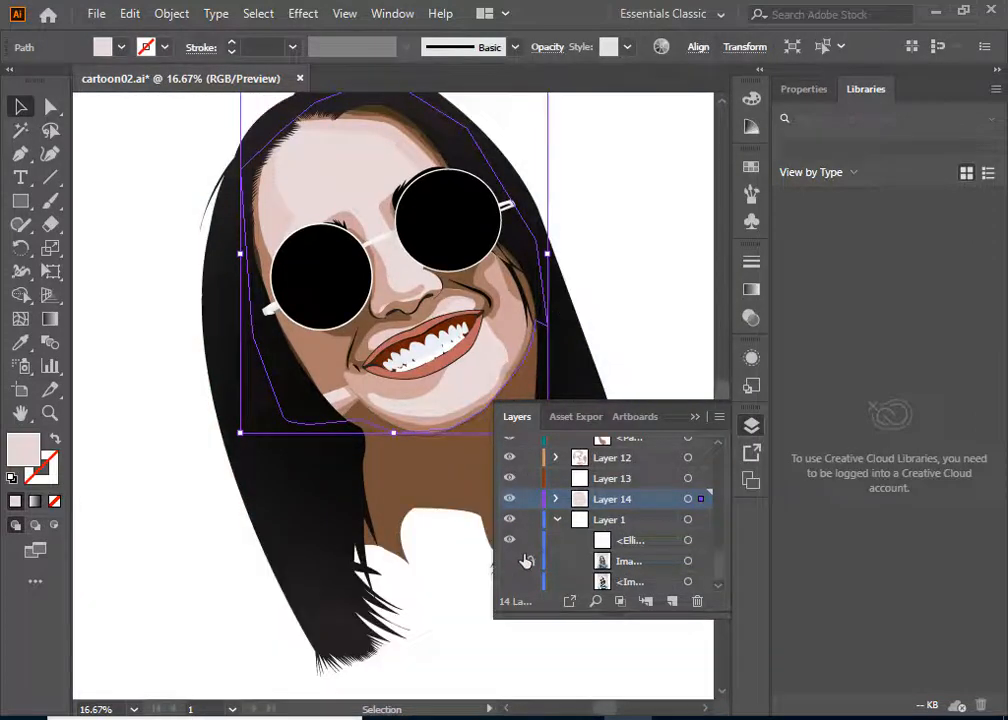
pyautogui.hotkey('ctrl', '-')
pyautogui.hotkey('ctrl', '-')
pyautogui.hotkey('ctrl', '-')
pyautogui.hotkey('ctrl', '+')
pyautogui.hotkey('ctrl', '+')
pyautogui.hotkey('ctrl', '+')
pyautogui.hotkey('ctrl', '+')
pyautogui.hotkey('ctrl', '-')
pyautogui.click(530, 561)
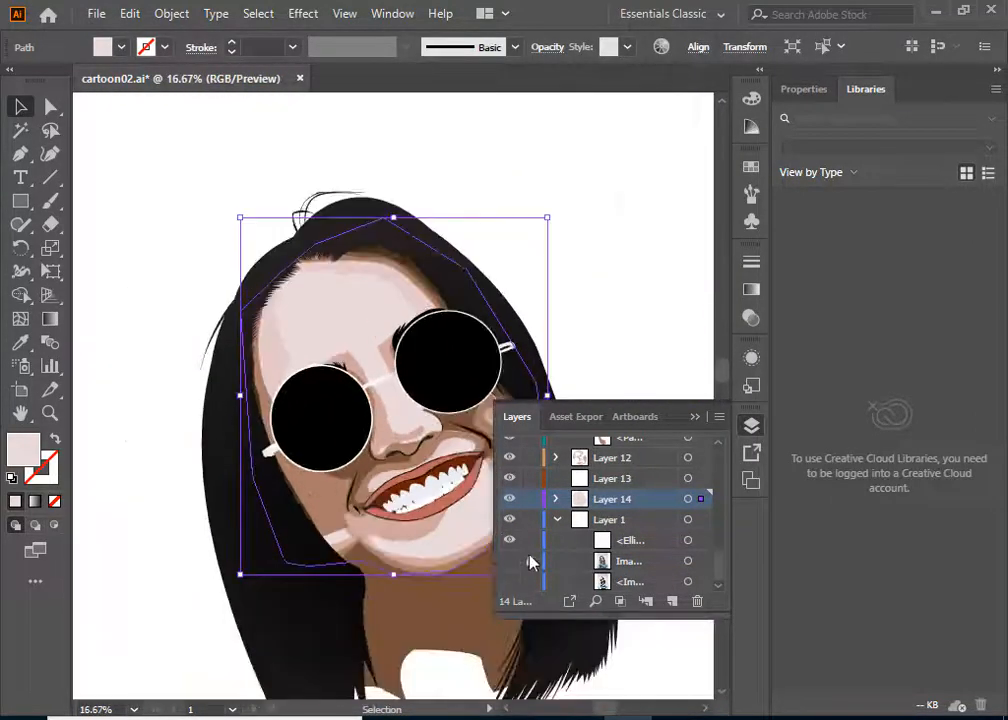
# Step: Draw a shading shape along the underside of the nose in Layer 12, using the existing pinkish nose shadow colour
pyautogui.click(320, 380)
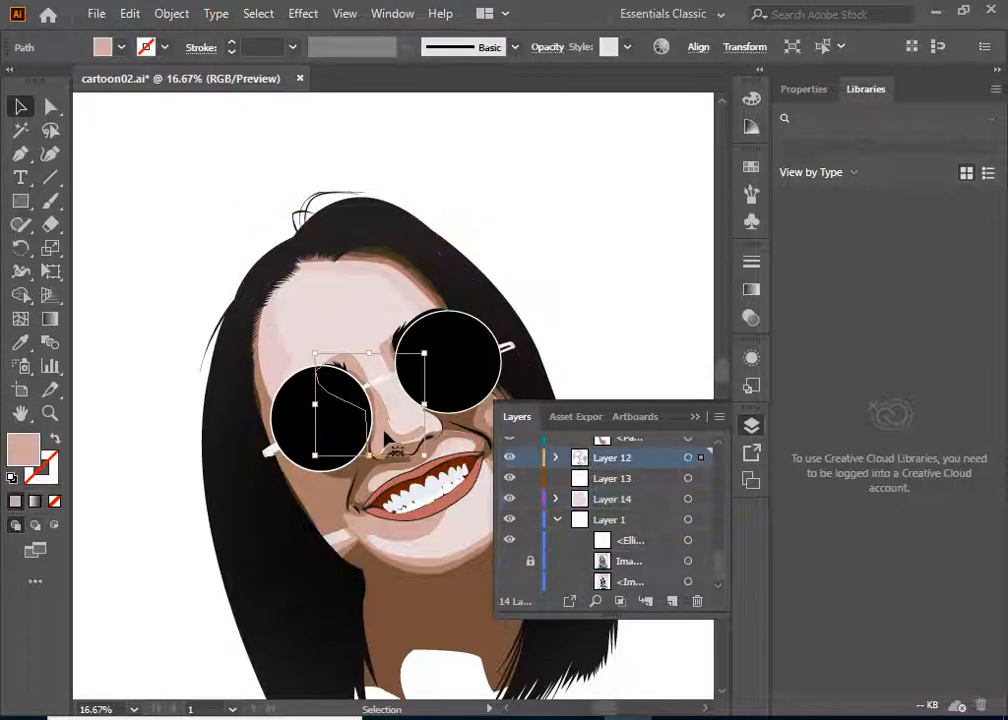
pyautogui.hotkey('ctrl', '+')
pyautogui.hotkey('ctrl', '+')
pyautogui.moveTo(326, 484); pyautogui.dragTo(228, 333)
pyautogui.click(24, 154)
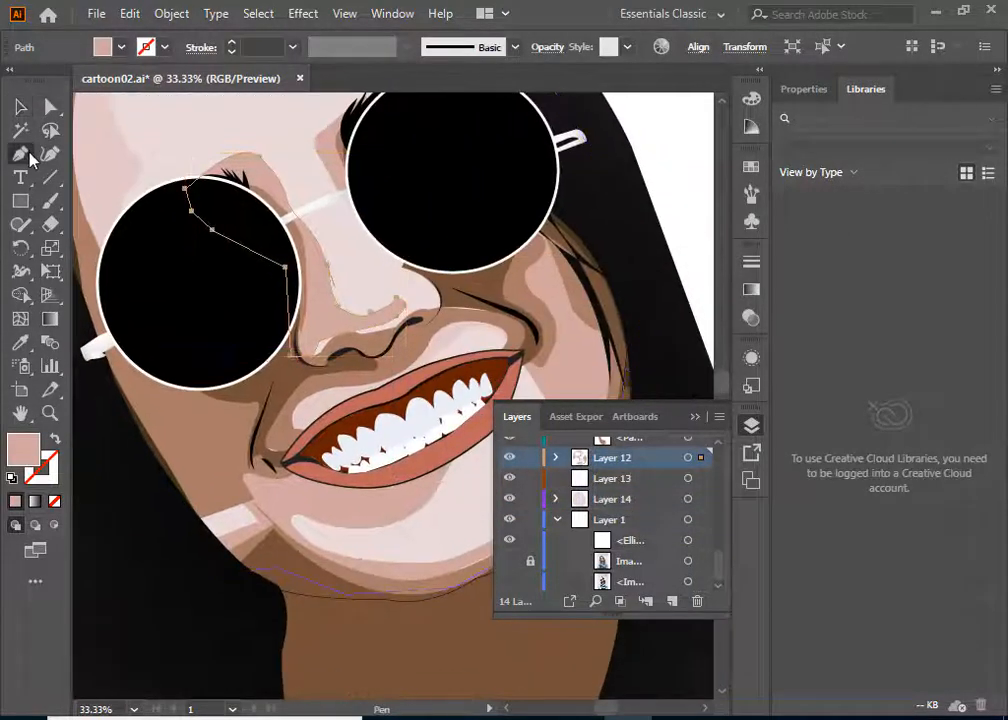
pyautogui.moveTo(309, 347); pyautogui.dragTo(313, 358)
pyautogui.moveTo(331, 358)
pyautogui.mouseDown()
pyautogui.moveTo(411, 333)
pyautogui.moveTo(420, 311)
pyautogui.moveTo(165, 350)
pyautogui.mouseUp()
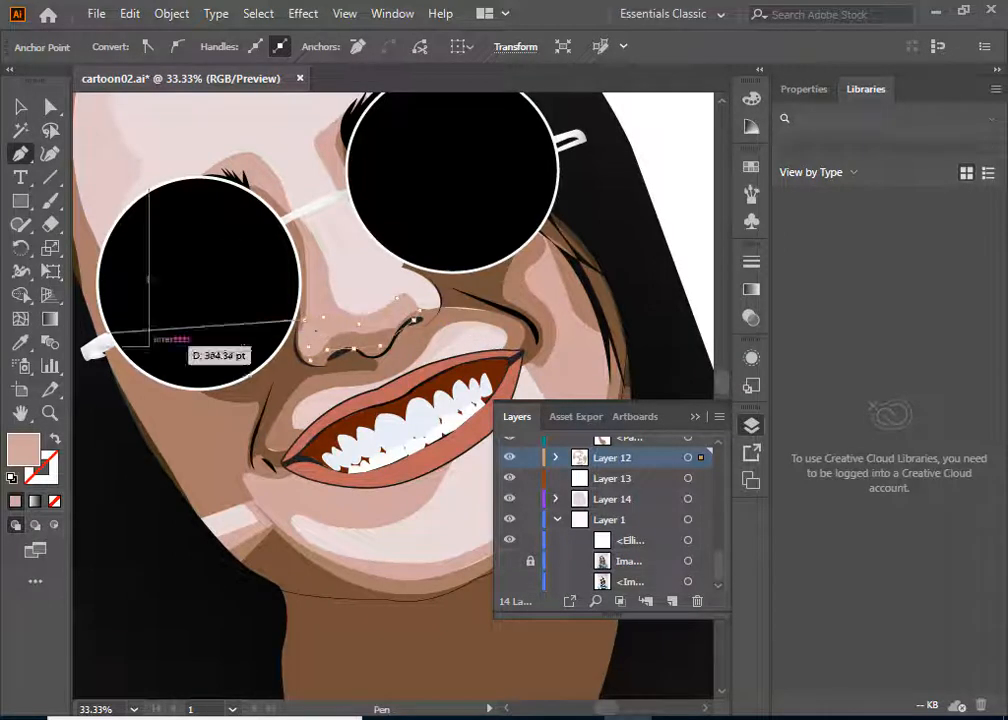
pyautogui.keyDown('ctrl'); pyautogui.click(214, 142); pyautogui.keyUp('ctrl')
# Step: Examine the whole portrait and compare the face with Layer 14's pale skin base hidden and shown
pyautogui.hotkey('ctrl', '-')
pyautogui.hotkey('ctrl', '-')
pyautogui.hotkey('ctrl', '-')
pyautogui.hotkey('ctrl', '-')
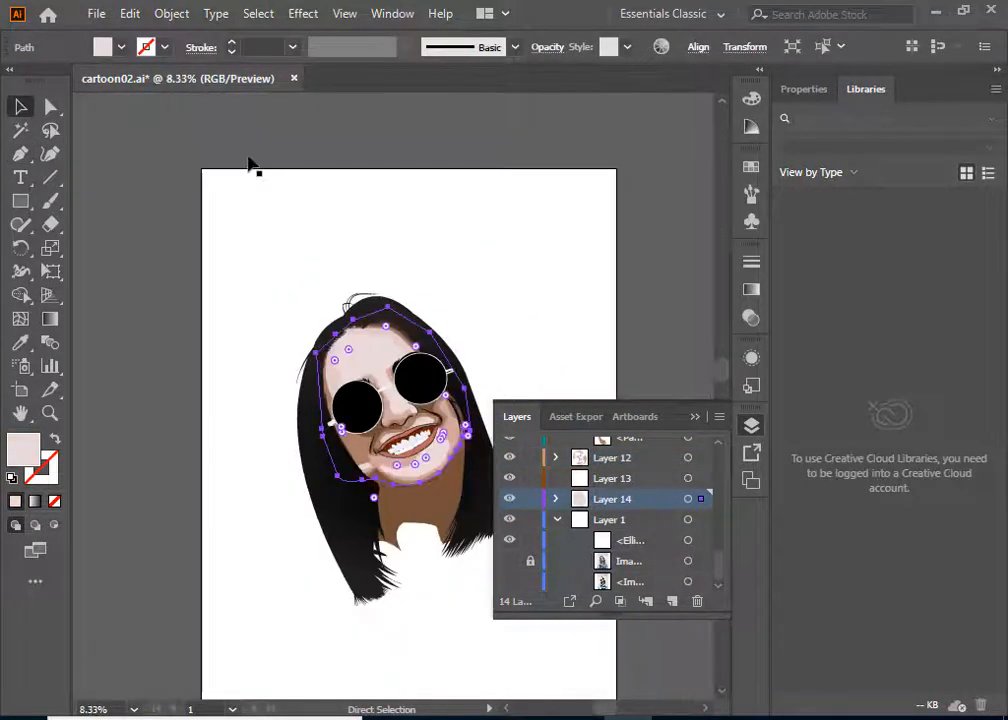
pyautogui.hotkey('ctrl', '+')
pyautogui.hotkey('ctrl', '+')
pyautogui.hotkey('ctrl', '+')
pyautogui.hotkey('ctrl', '+')
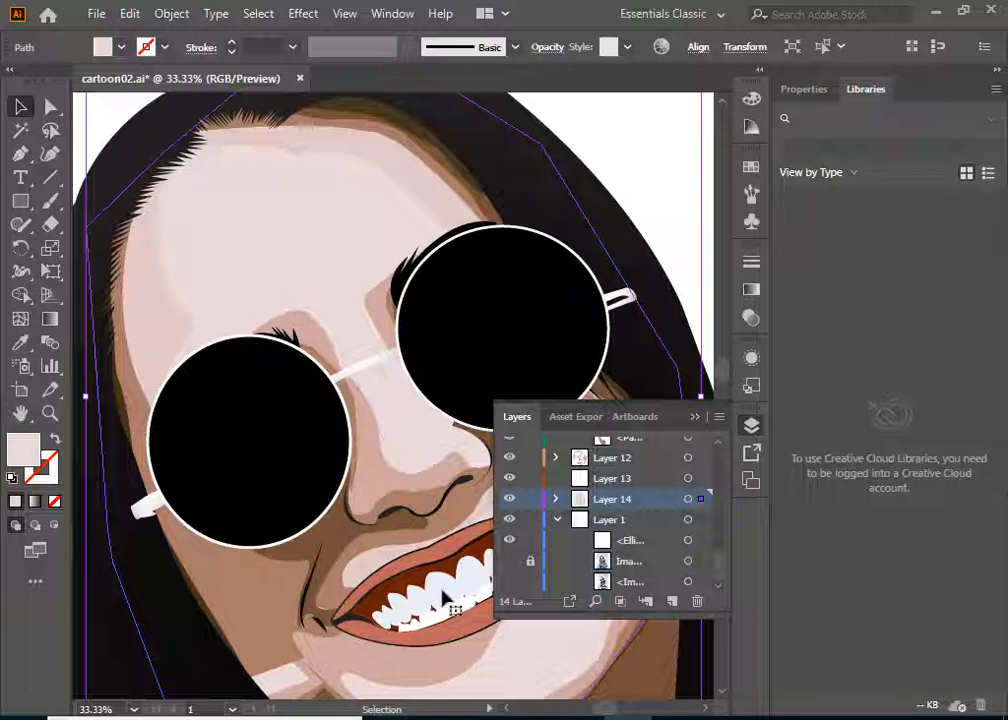
pyautogui.click(510, 501)
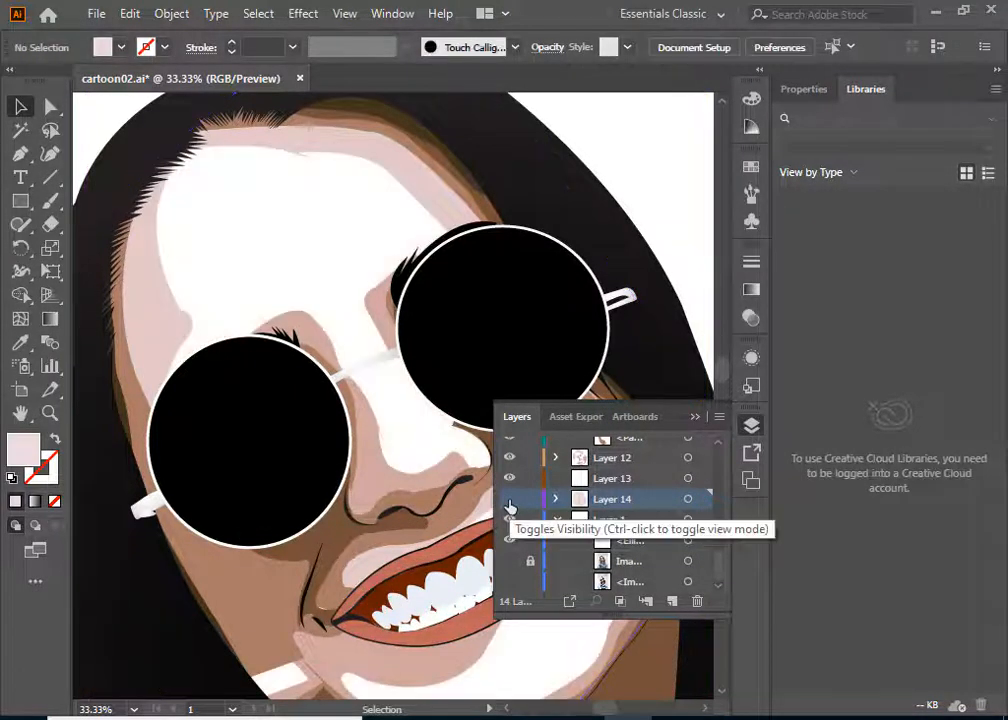
pyautogui.click(510, 501)
pyautogui.click(510, 501)
pyautogui.click(510, 501)
# Step: Show the reference photo with Layer 14 hidden, and create a new layer above Layer 14 for the highlights
pyautogui.click(510, 561)
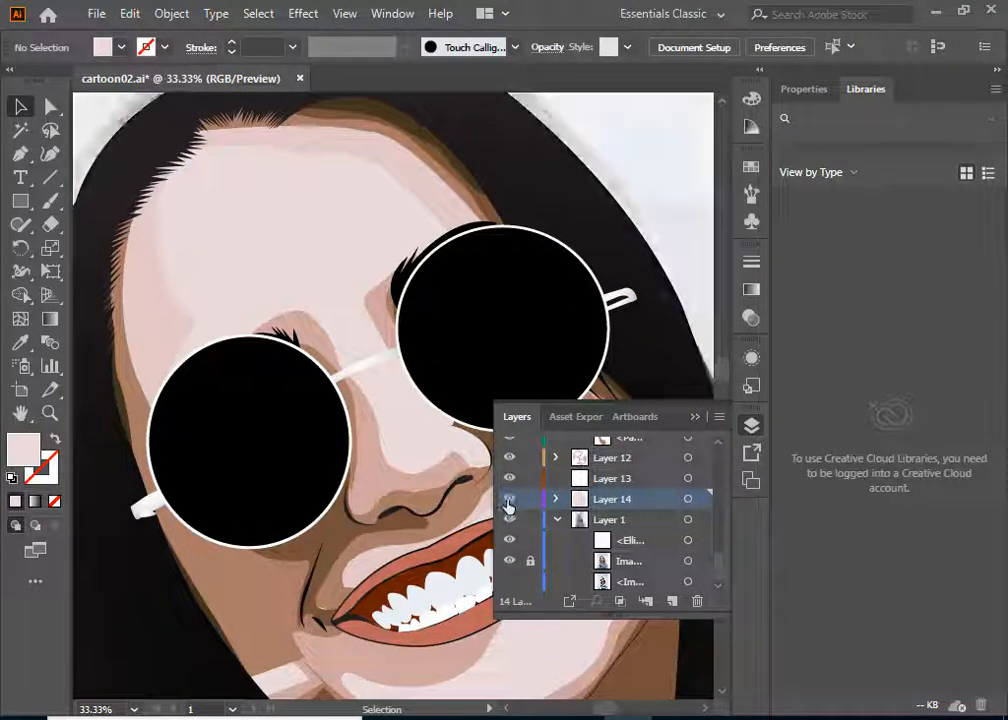
pyautogui.click(507, 501)
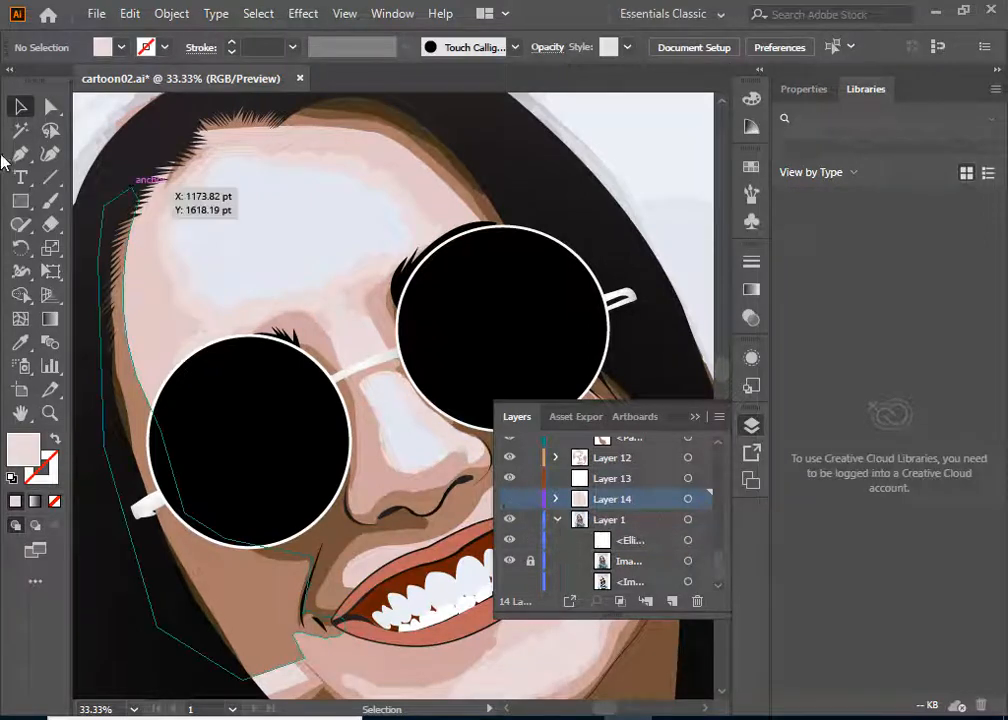
pyautogui.press('p')
pyautogui.hotkey('ctrl', 'l')
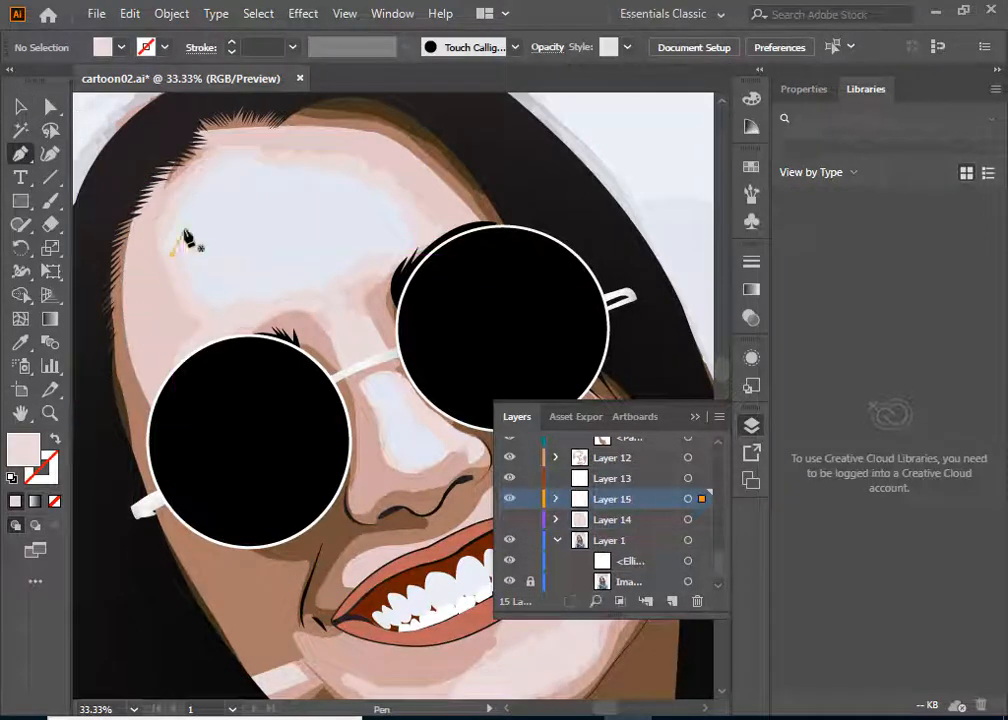
# Step: Trace the bright forehead area as a closed curved shape with the Pen tool on Layer 15
pyautogui.moveTo(254, 168)
pyautogui.mouseDown()
pyautogui.moveTo(326, 191)
pyautogui.moveTo(398, 237)
pyautogui.mouseUp()
pyautogui.moveTo(348, 277); pyautogui.dragTo(312, 281)
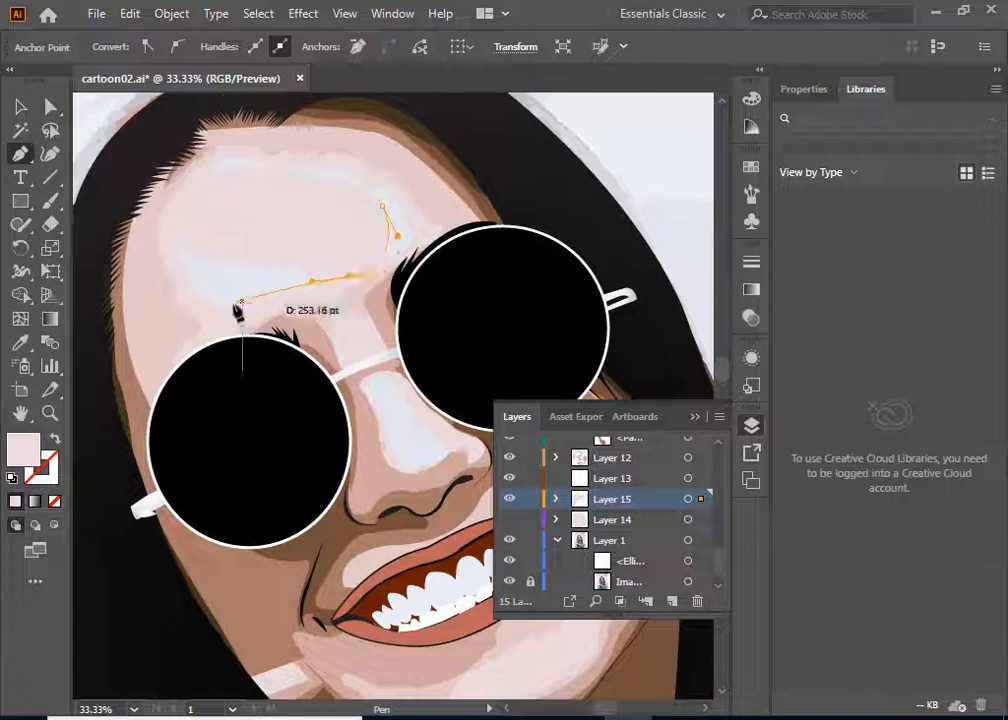
pyautogui.moveTo(211, 304); pyautogui.dragTo(193, 281)
pyautogui.moveTo(172, 237); pyautogui.dragTo(170, 233)
# Step: Change the forehead highlight's fill to a lighter, near-white pink
pyautogui.doubleClick(23, 449)
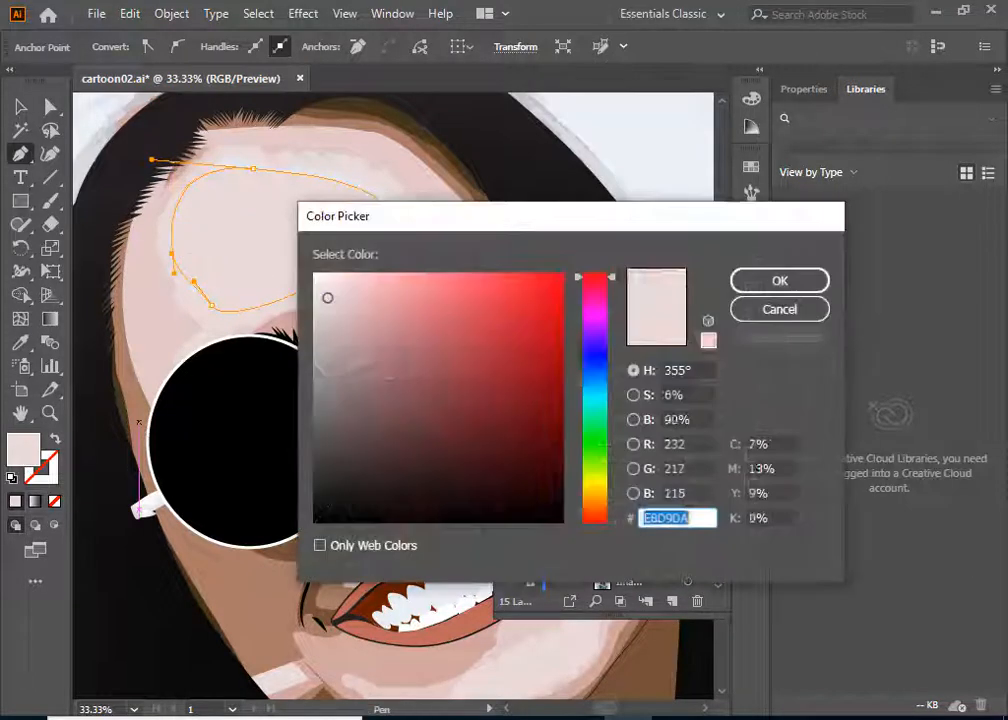
pyautogui.click(319, 282)
pyautogui.click(752, 281)
pyautogui.click(22, 107)
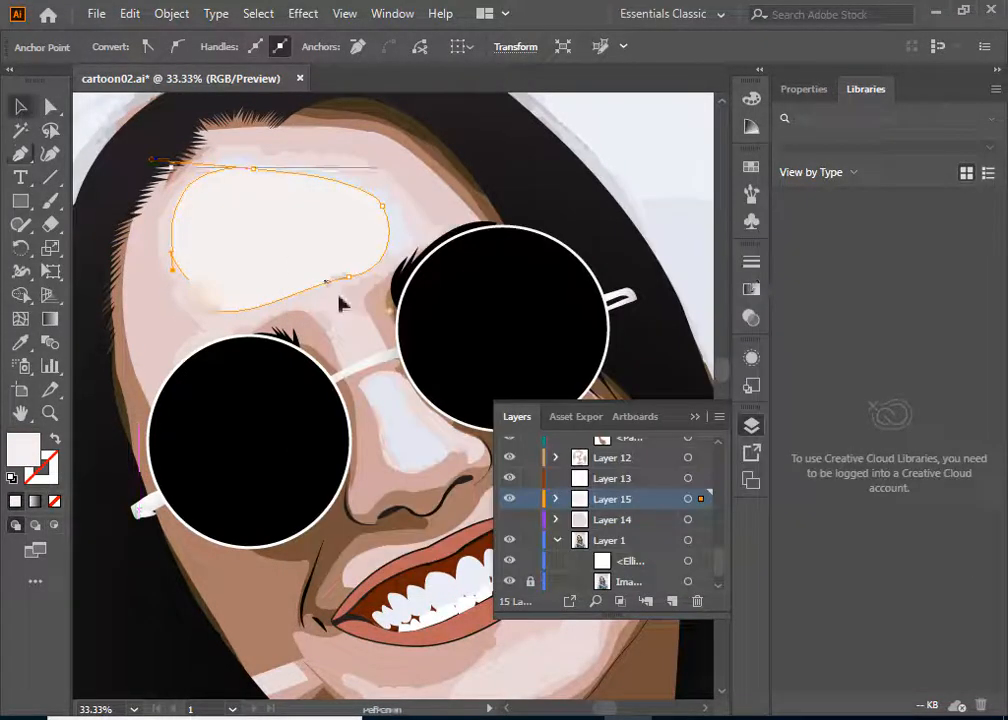
# Step: Trace the bright area on the bridge of the nose as a closed near-white Pen shape on Layer 15
pyautogui.press('p')
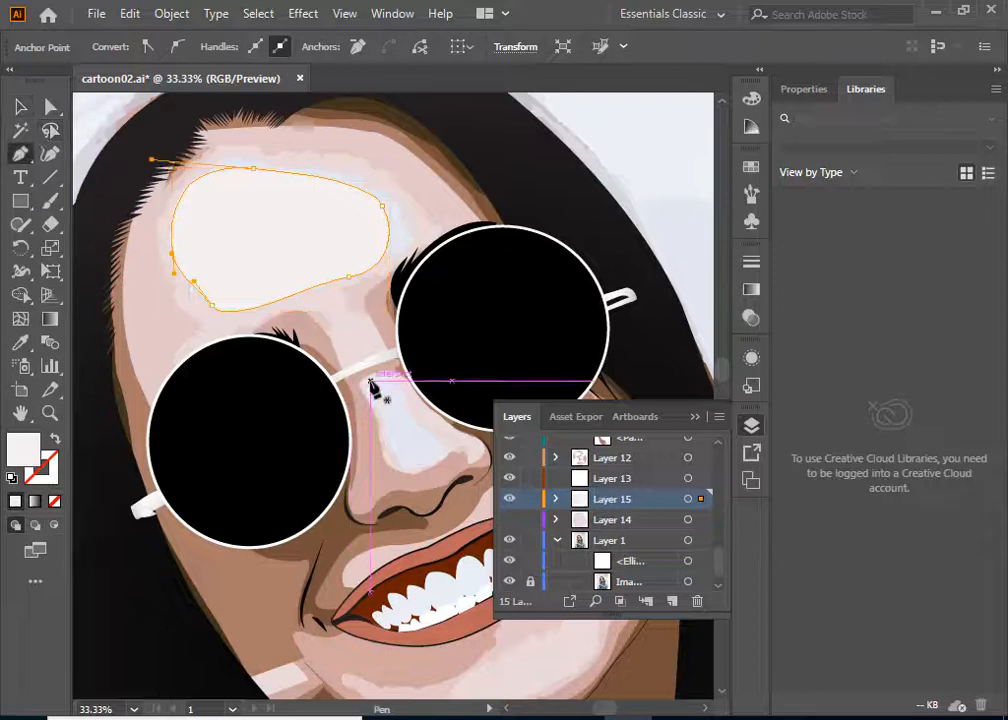
pyautogui.click(446, 457)
pyautogui.moveTo(392, 465); pyautogui.dragTo(386, 422)
pyautogui.moveTo(349, 385); pyautogui.dragTo(407, 385)
pyautogui.click(384, 443)
pyautogui.click(361, 385)
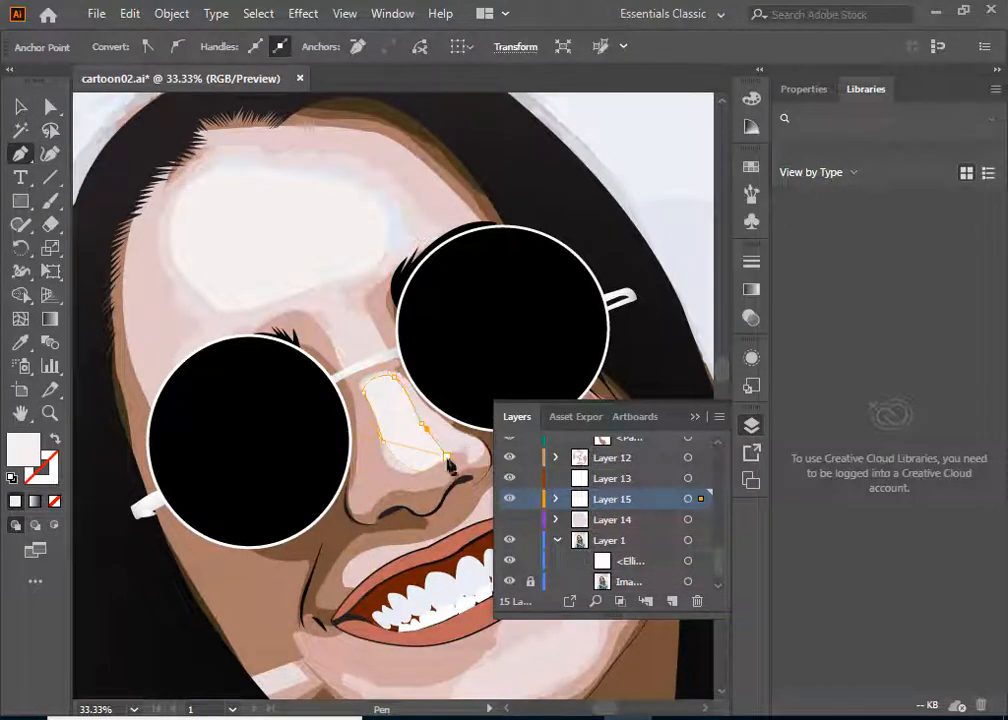
pyautogui.click(446, 458)
pyautogui.click(52, 107)
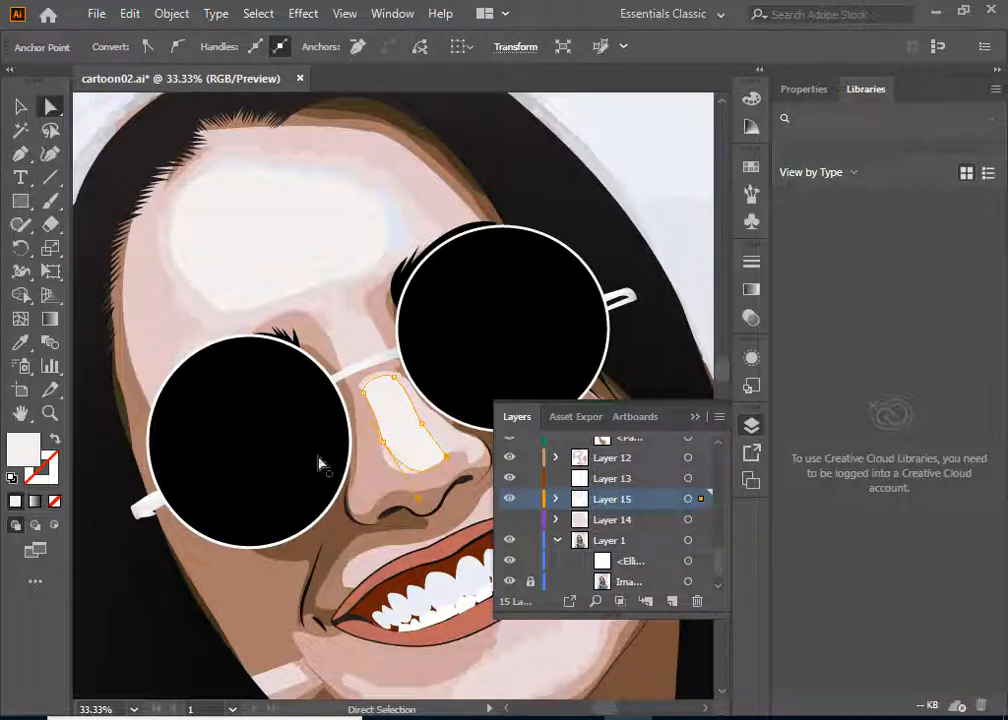
# Step: Show Layer 14 again and examine how the forehead and nose highlights look across the portrait
pyautogui.press('v')
pyautogui.click(292, 277)
pyautogui.scroll(-5, 490, 405)
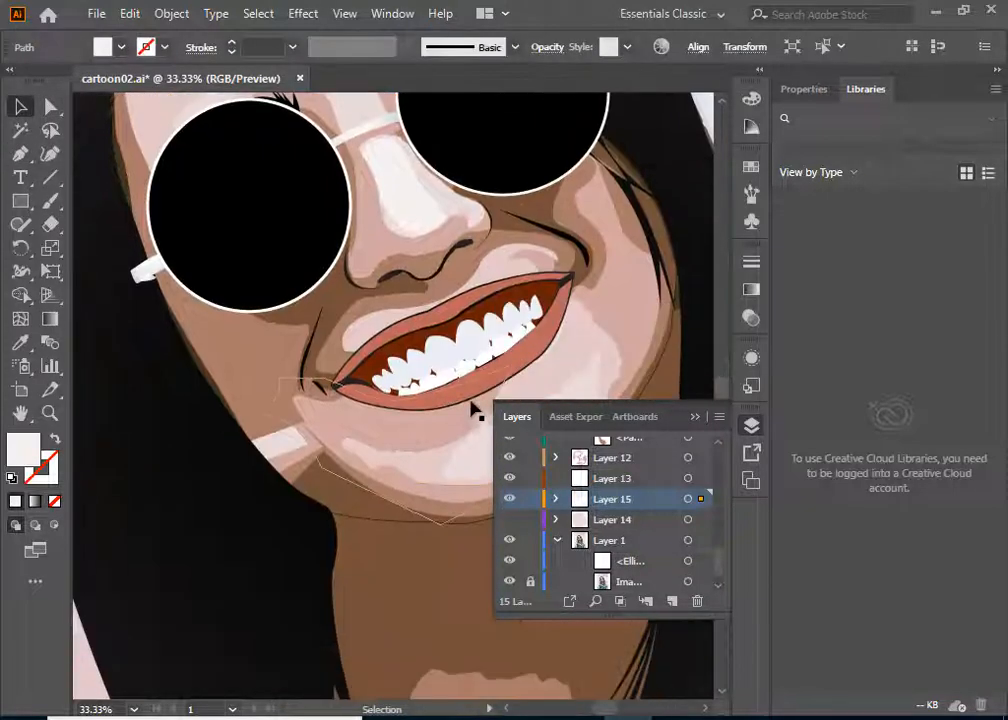
pyautogui.hotkey('ctrl', '-')
pyautogui.hotkey('ctrl', '-')
pyautogui.hotkey('ctrl', '-')
pyautogui.hotkey('ctrl', '-')
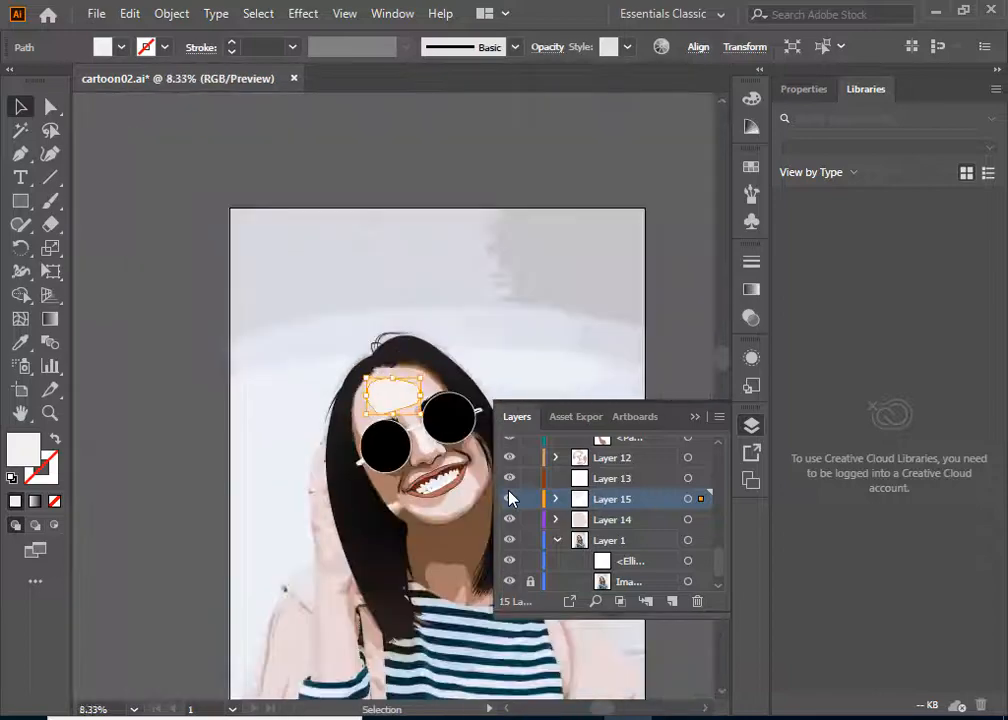
pyautogui.hotkey('ctrl', '+')
pyautogui.hotkey('ctrl', '+')
pyautogui.scroll(-6, 370, 446)
pyautogui.scroll(4, 358, 443)
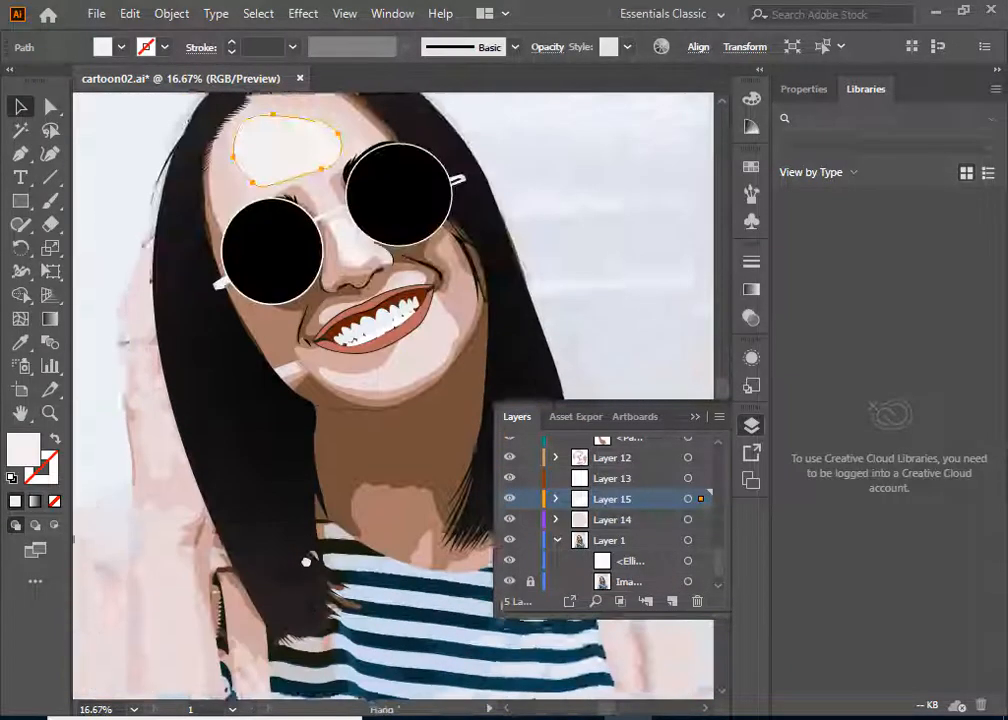
pyautogui.click(602, 217)
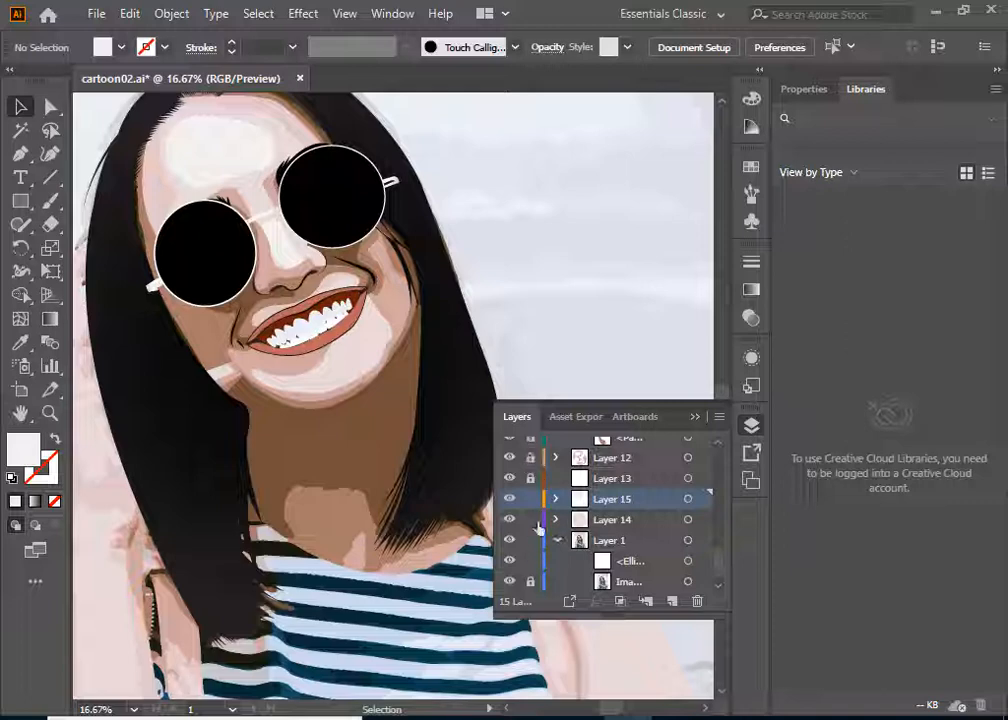
# Step: Lock the face layer, Layers 10 to 14 and Layer 1, and collapse Layers 10, 11 and 1
pyautogui.scroll(-5, 540, 535)
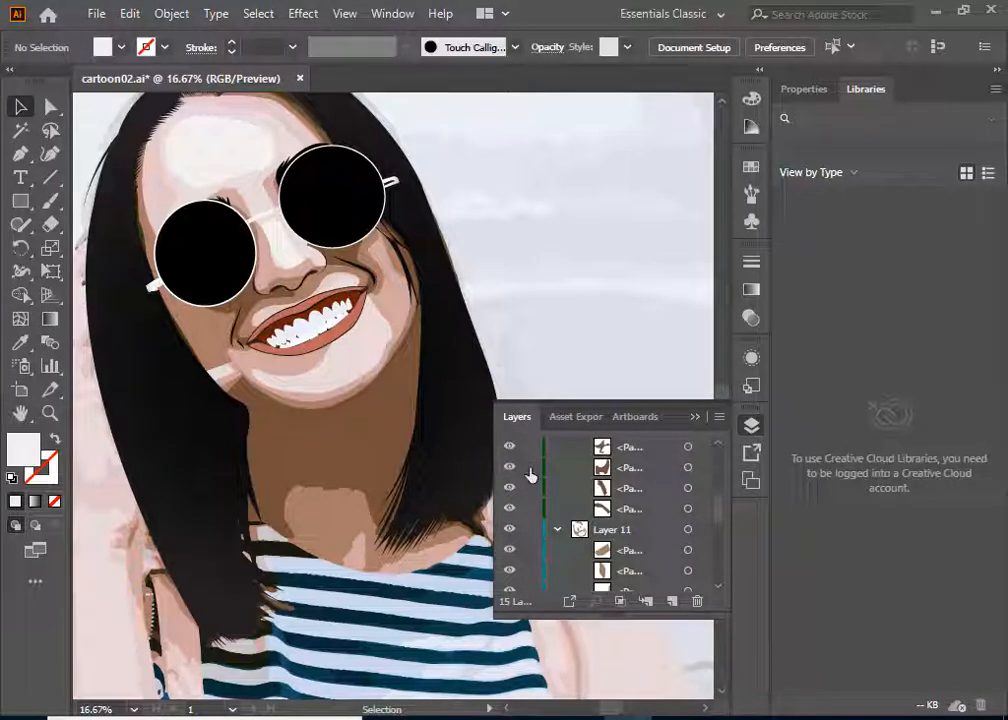
pyautogui.scroll(5, 531, 474)
pyautogui.click(553, 488)
pyautogui.click(556, 509)
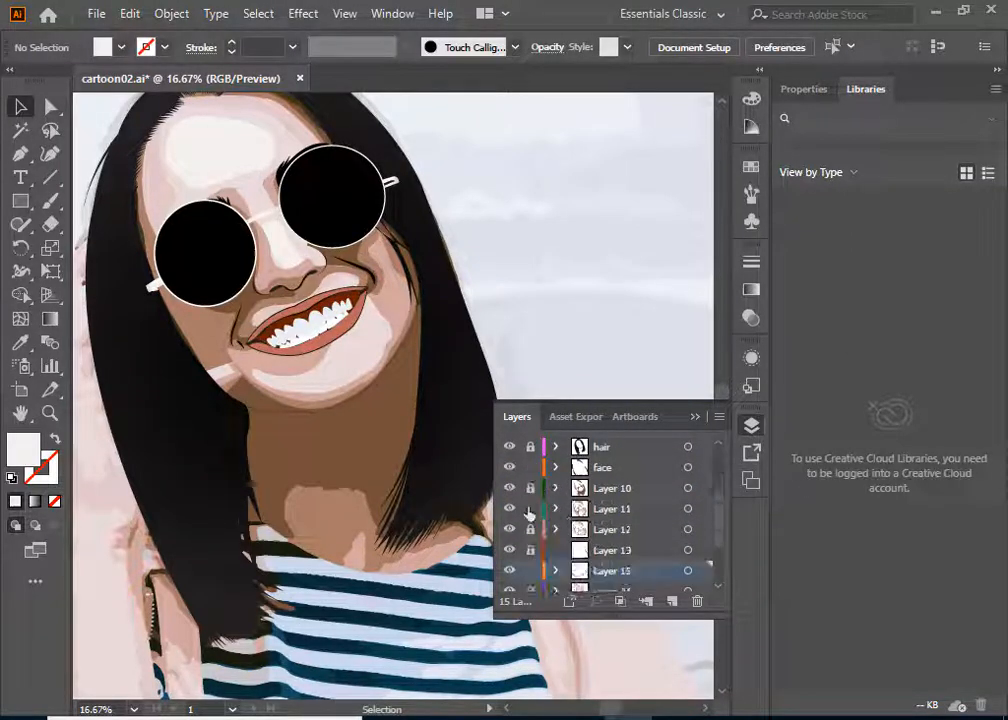
pyautogui.click(530, 509)
pyautogui.click(530, 468)
pyautogui.hotkey('ctrl', '-')
pyautogui.hotkey('ctrl', '-')
pyautogui.hotkey('ctrl', '-')
pyautogui.scroll(-3, 540, 572)
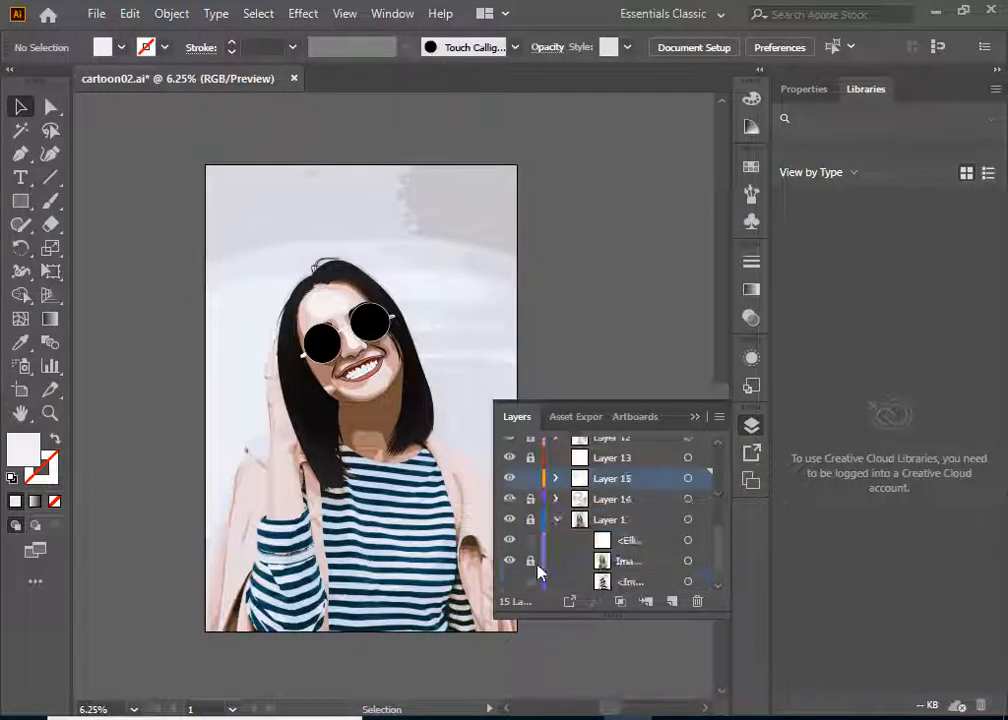
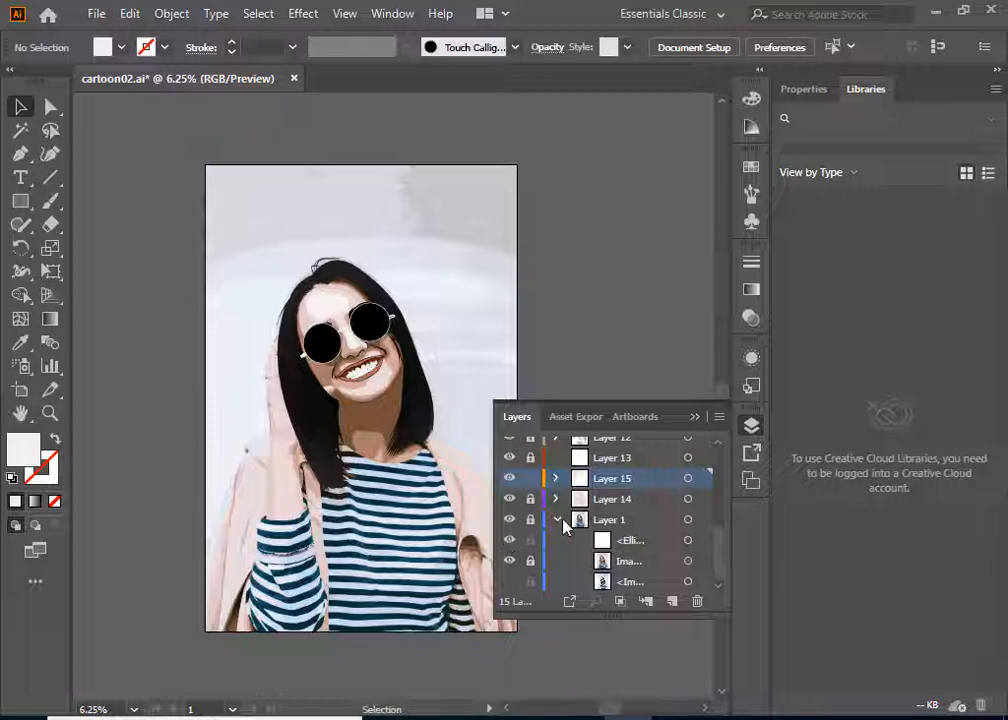
pyautogui.click(560, 520)
# Step: Hide Layers 13, 14 and 1 to isolate the highlights and the remaining traced artwork
pyautogui.click(507, 520)
pyautogui.click(509, 561)
pyautogui.click(507, 582)
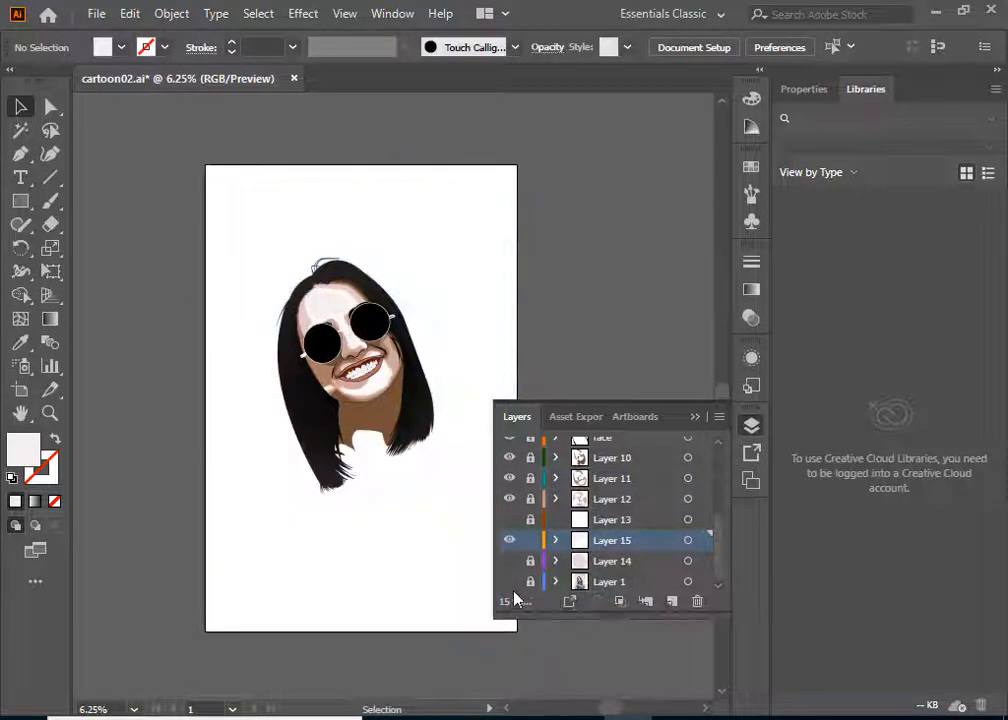
pyautogui.hotkey('ctrl', '+')
pyautogui.hotkey('ctrl', '+')
pyautogui.hotkey('ctrl', '+')
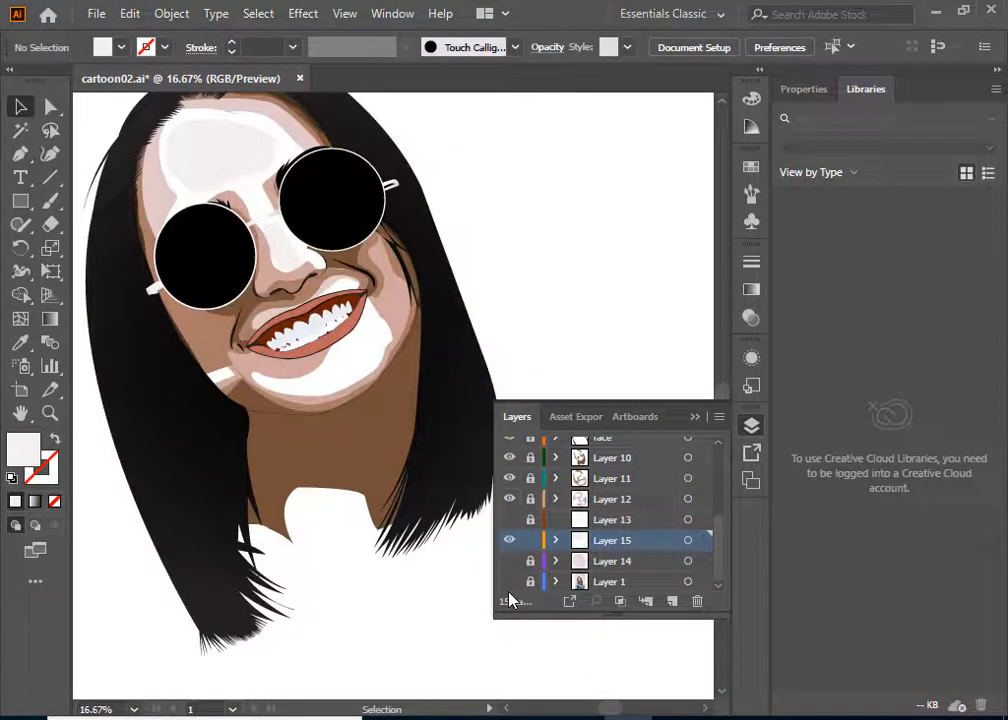
# Step: Select the nose highlight to check it, show Layer 14 again and clear the selection
pyautogui.click(283, 262)
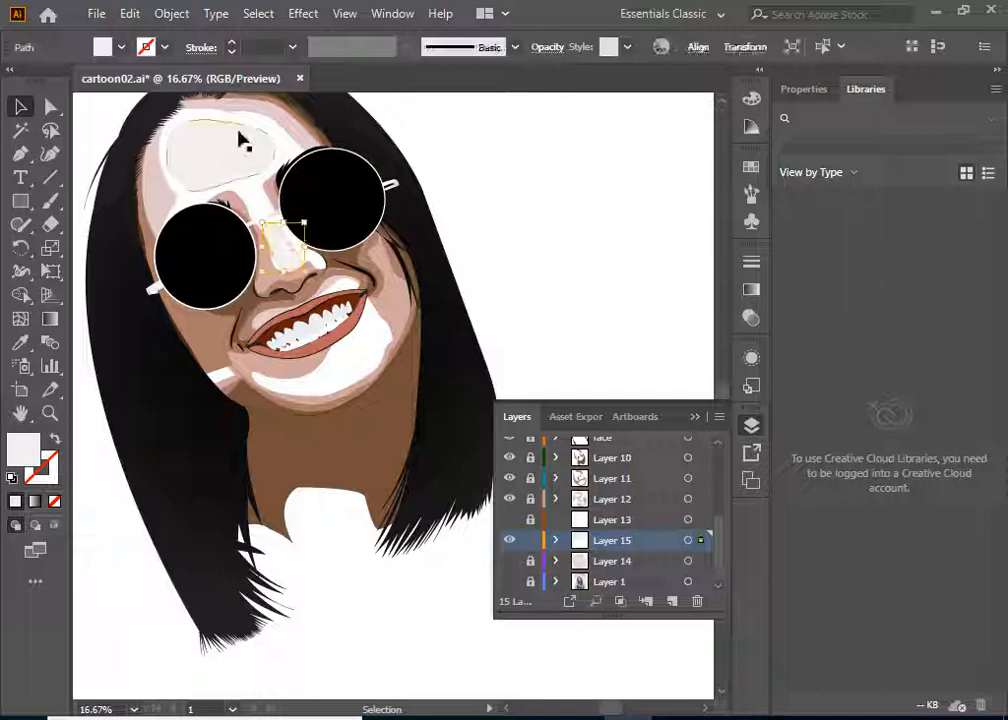
pyautogui.click(509, 561)
pyautogui.click(257, 473)
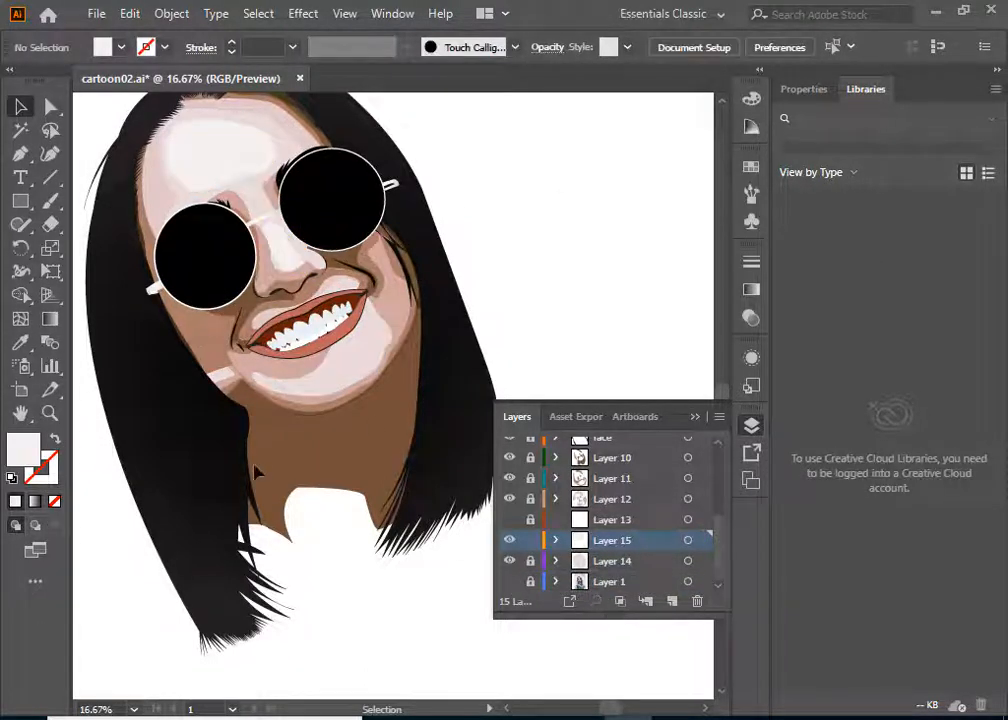
# Step: Draw a small curved near-white highlight between the lower lip and the cheek with the Pen tool on Layer 15
pyautogui.click(324, 374)
pyautogui.moveTo(366, 334); pyautogui.dragTo(372, 306)
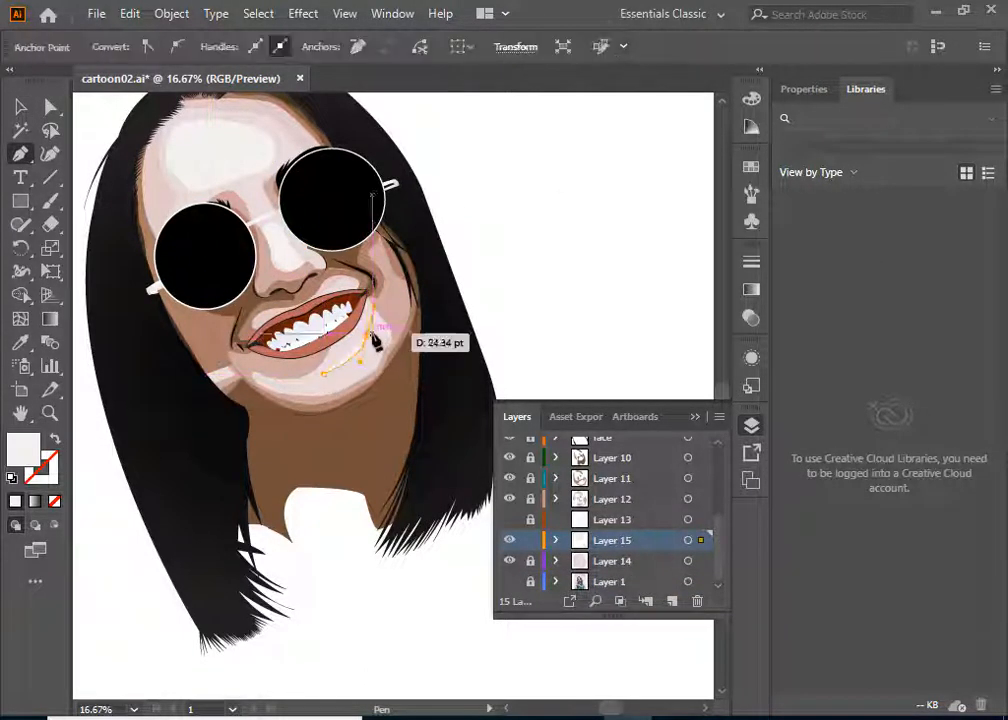
pyautogui.click(366, 334)
pyautogui.press('v')
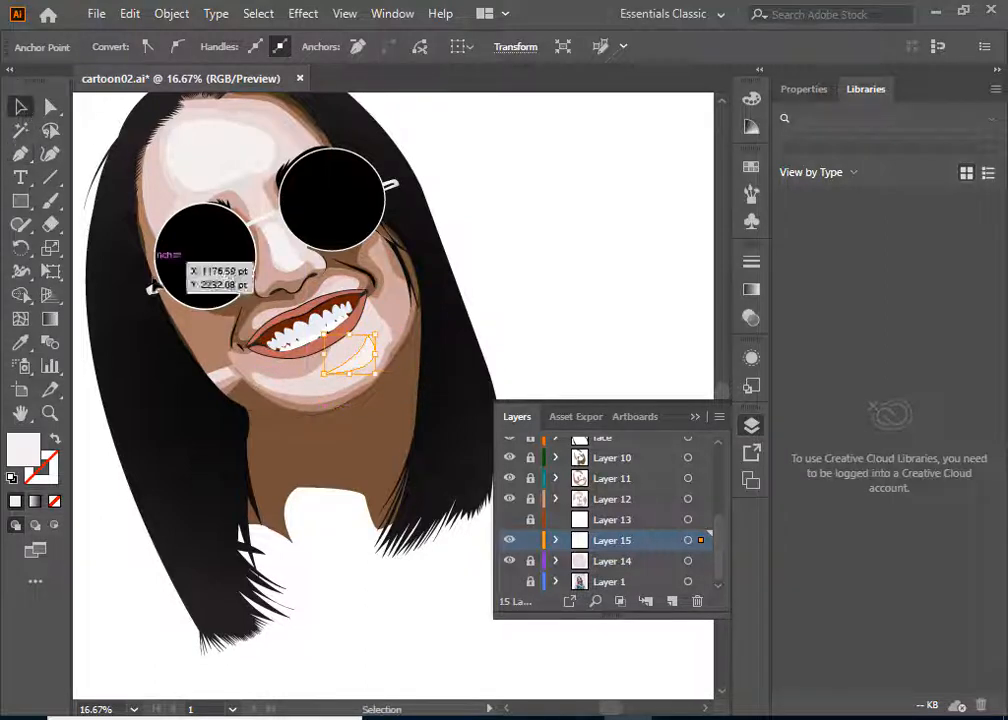
pyautogui.click(200, 460)
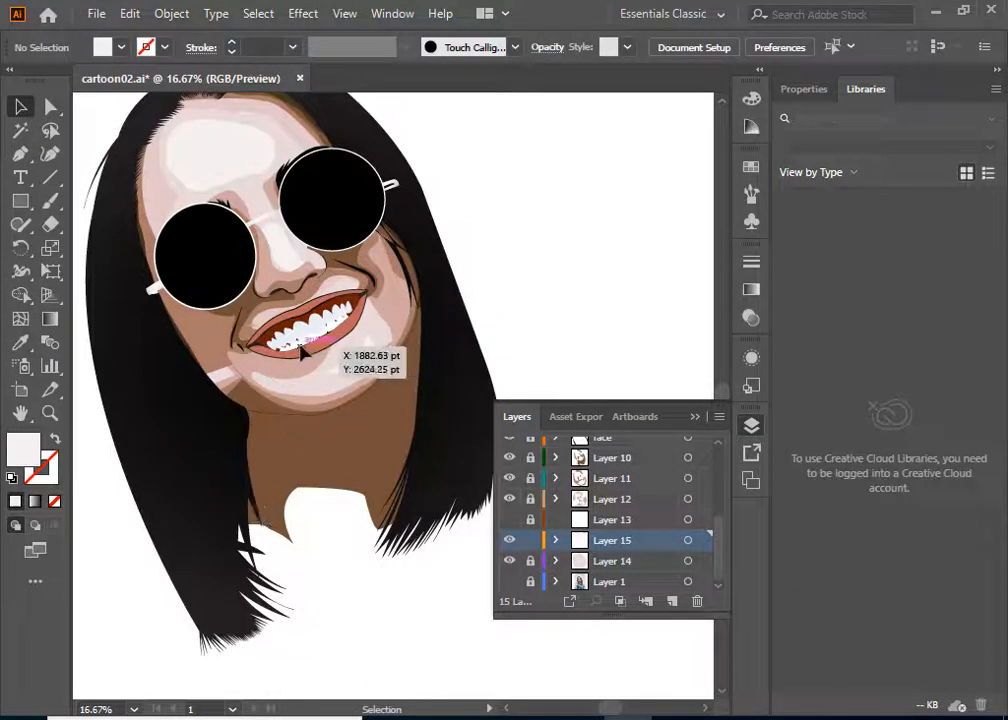
pyautogui.hotkey('ctrl', '-')
pyautogui.hotkey('ctrl', '-')
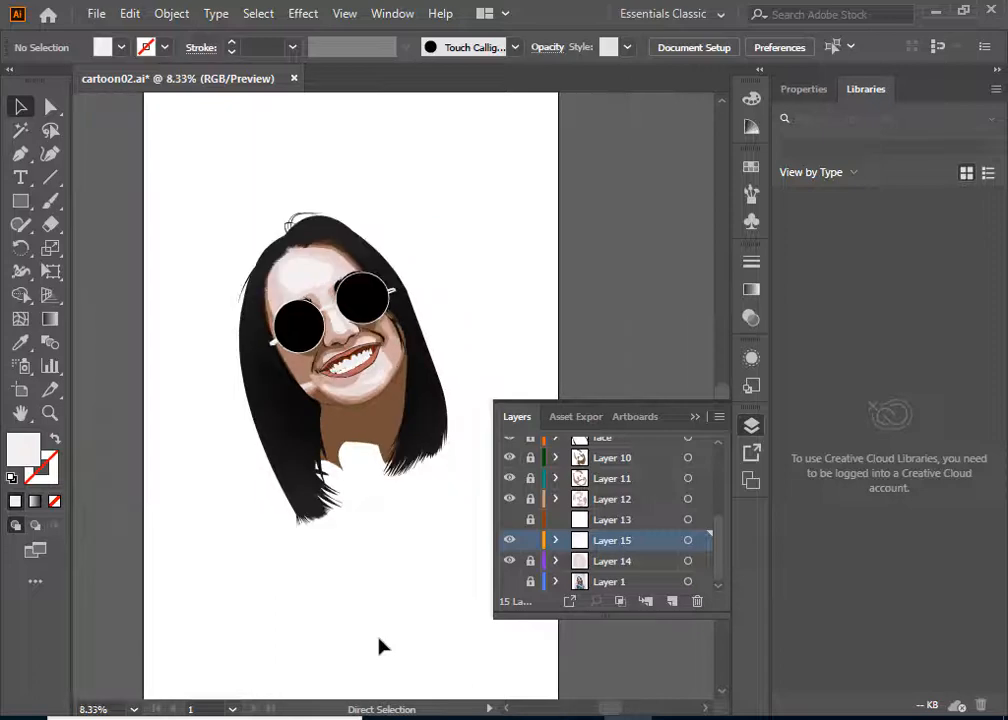
pyautogui.hotkey('ctrl', '+')
pyautogui.hotkey('ctrl', '+')
pyautogui.hotkey('ctrl', '+')
pyautogui.hotkey('ctrl', '+')
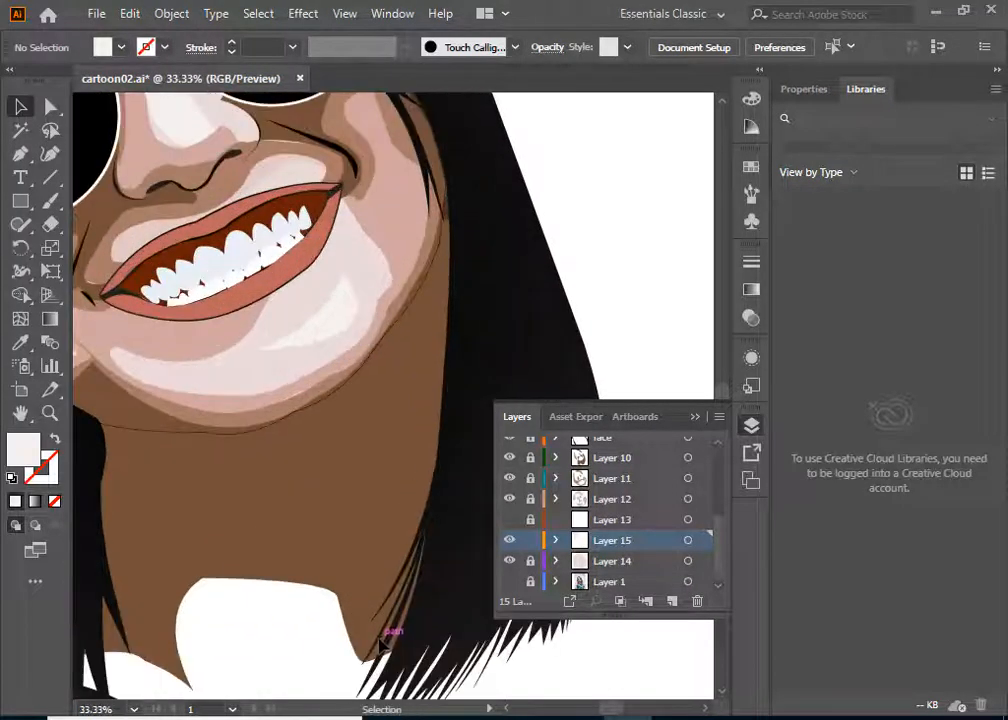
# Step: Unlock the lips and teeth layer and draw a thin near-white highlight along the lower lip with the Pen tool
pyautogui.moveTo(244, 337); pyautogui.dragTo(333, 517)
pyautogui.scroll(5, 643, 525)
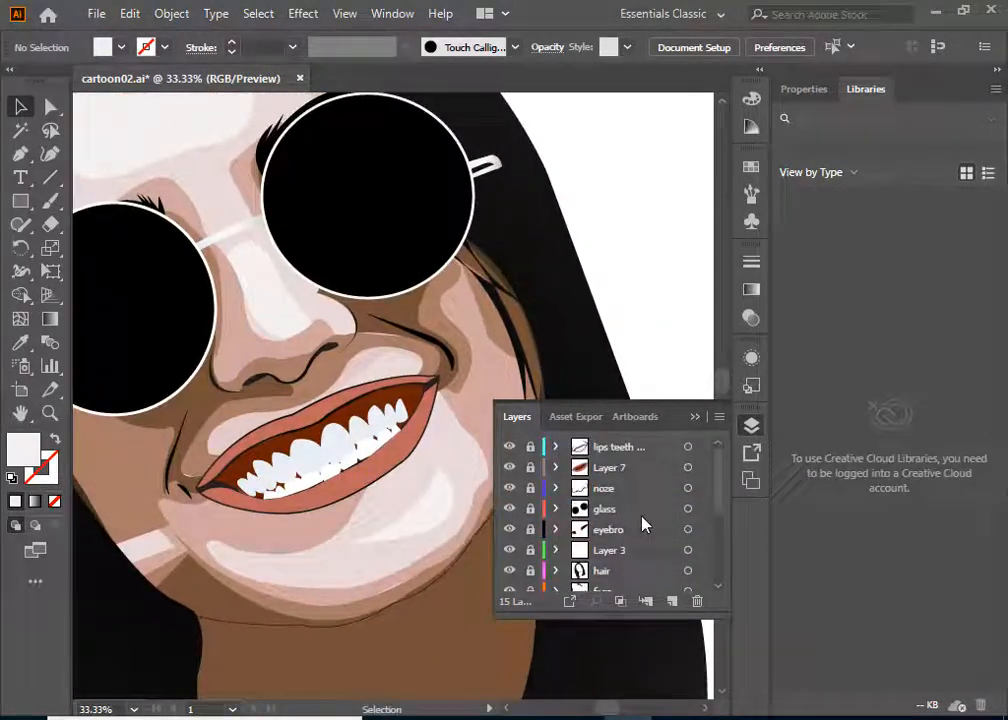
pyautogui.click(509, 448)
pyautogui.click(509, 448)
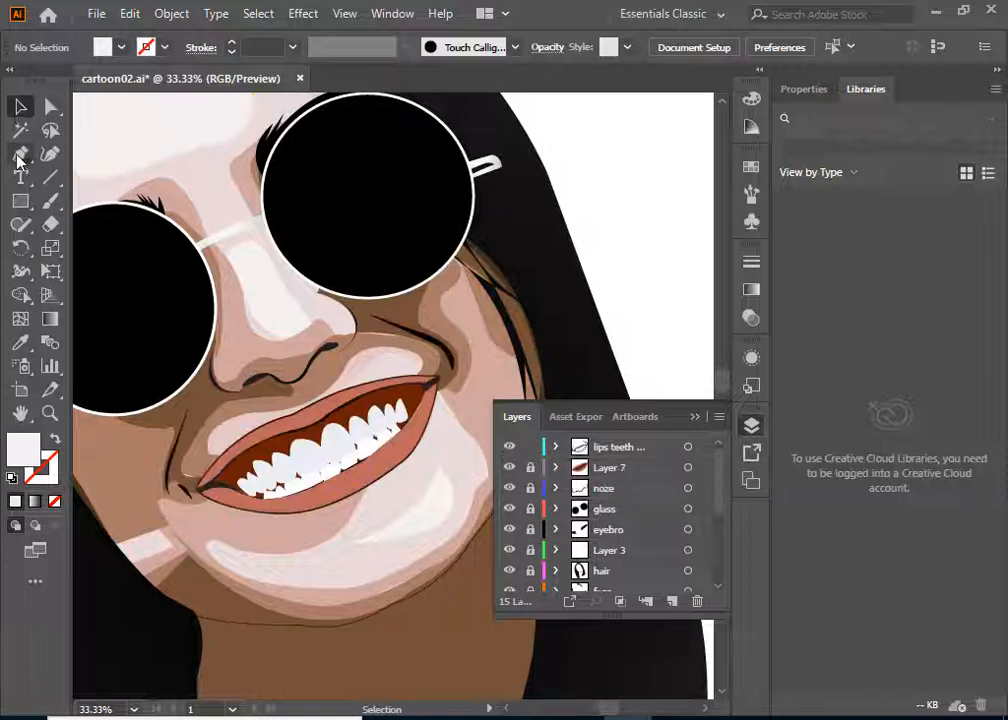
pyautogui.click(600, 447)
pyautogui.moveTo(309, 499); pyautogui.dragTo(393, 477)
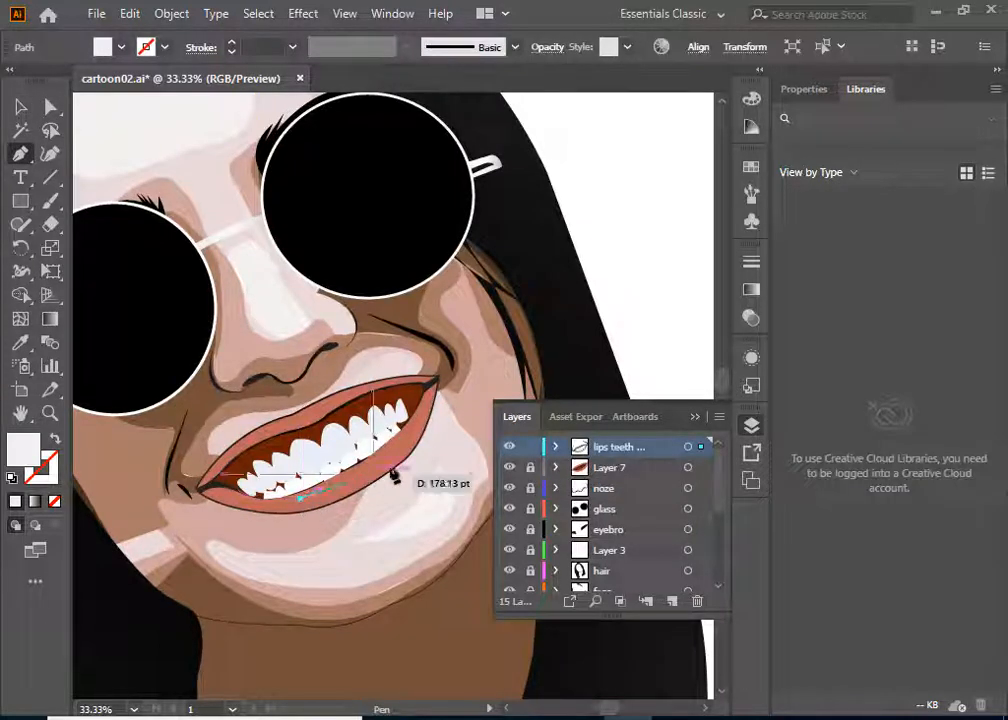
pyautogui.moveTo(435, 384); pyautogui.dragTo(306, 511)
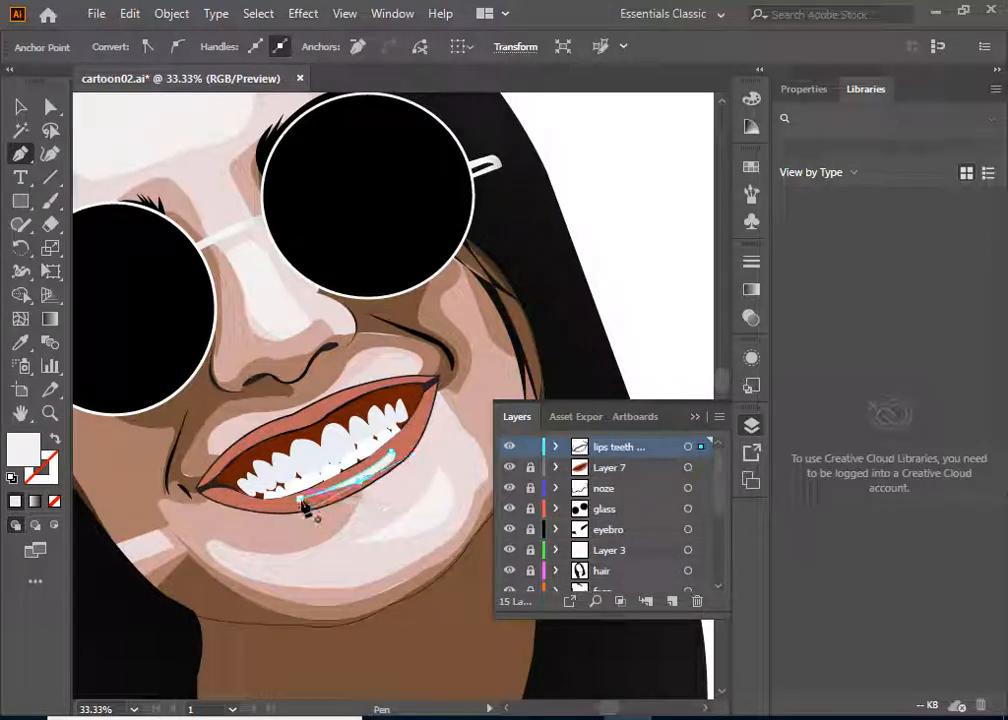
# Step: Set the opacity of the lower-lip highlight to 41% and clear the selection
pyautogui.click(752, 357)
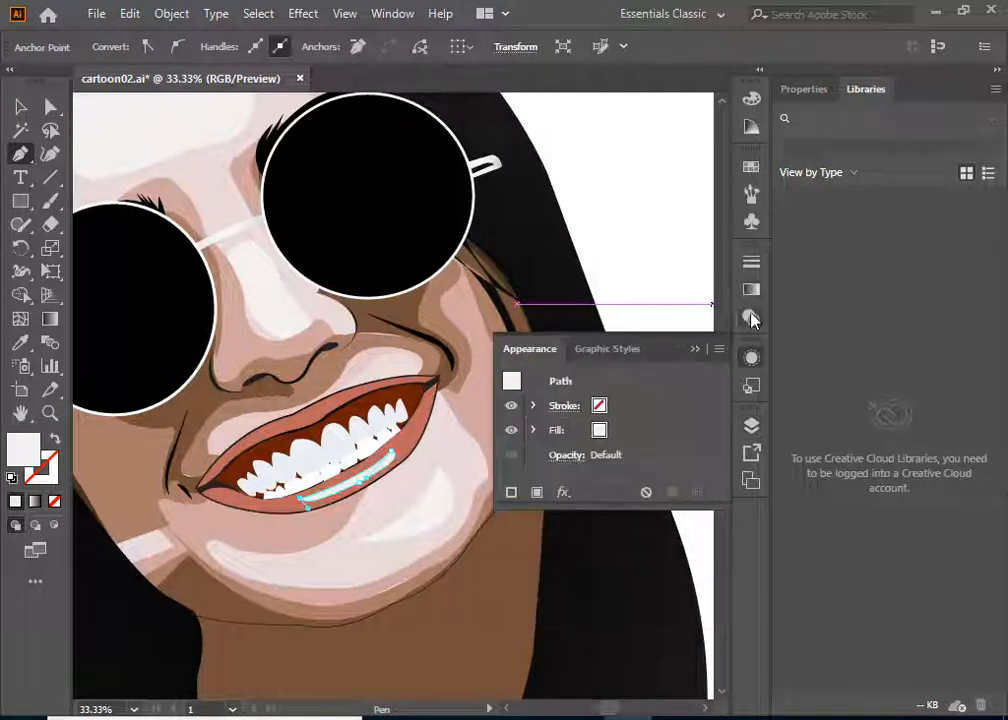
pyautogui.click(751, 317)
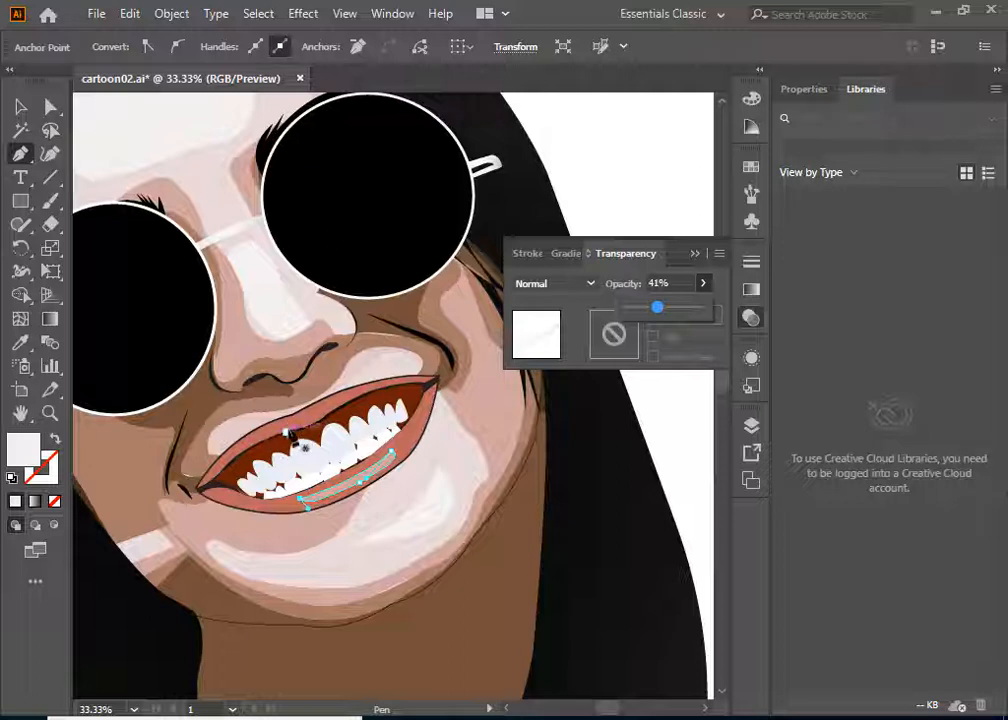
pyautogui.press('v')
pyautogui.click(308, 645)
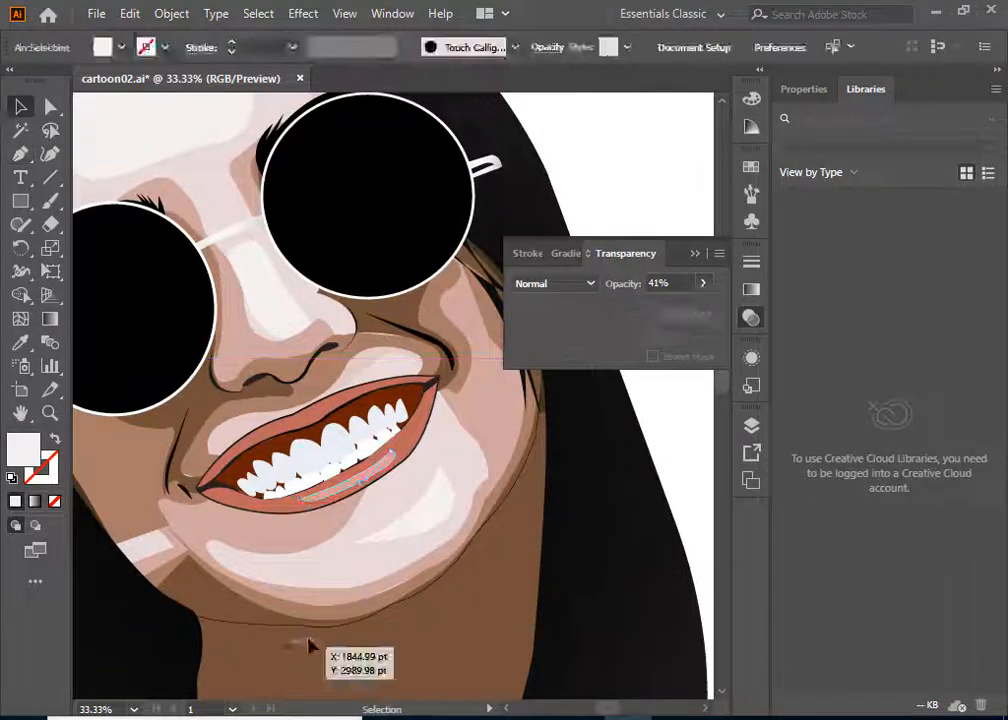
# Step: Unlock, show and expand Layer 1, hide its locked image and show the original photo beneath it
pyautogui.scroll(-5, 310, 624)
pyautogui.scroll(3, 310, 624)
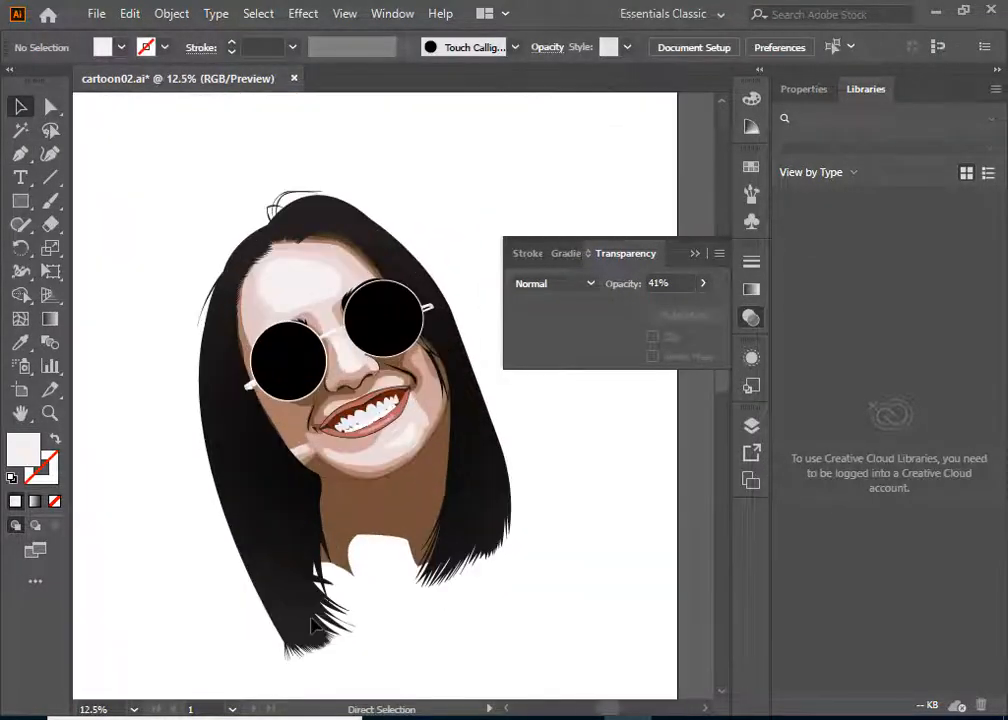
pyautogui.scroll(-2, 310, 624)
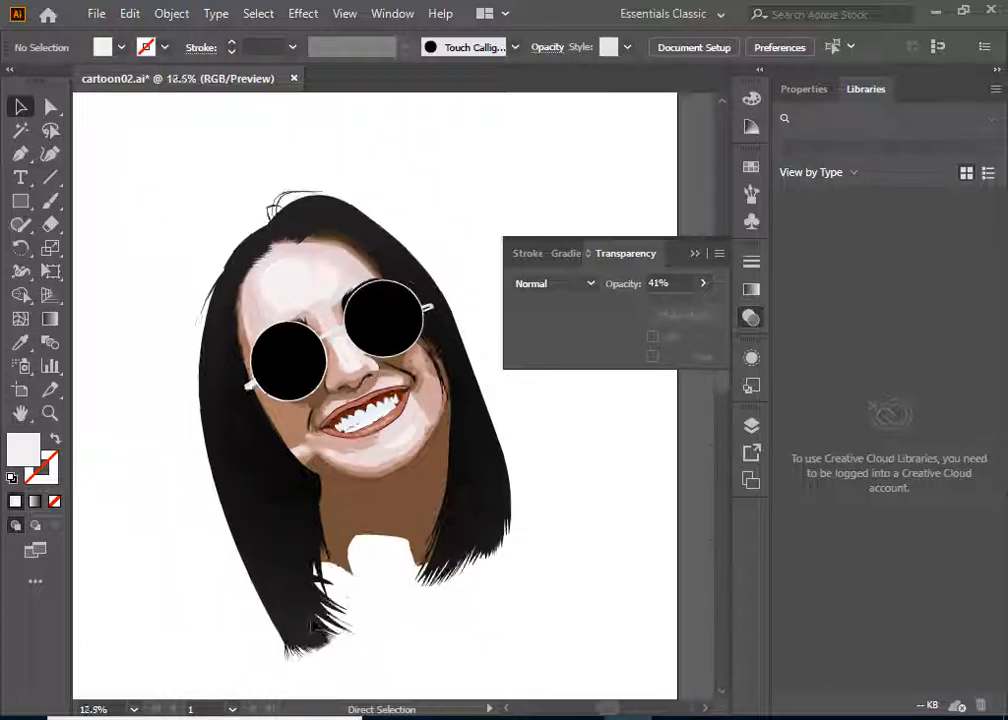
pyautogui.click(751, 425)
pyautogui.scroll(-2, 600, 570)
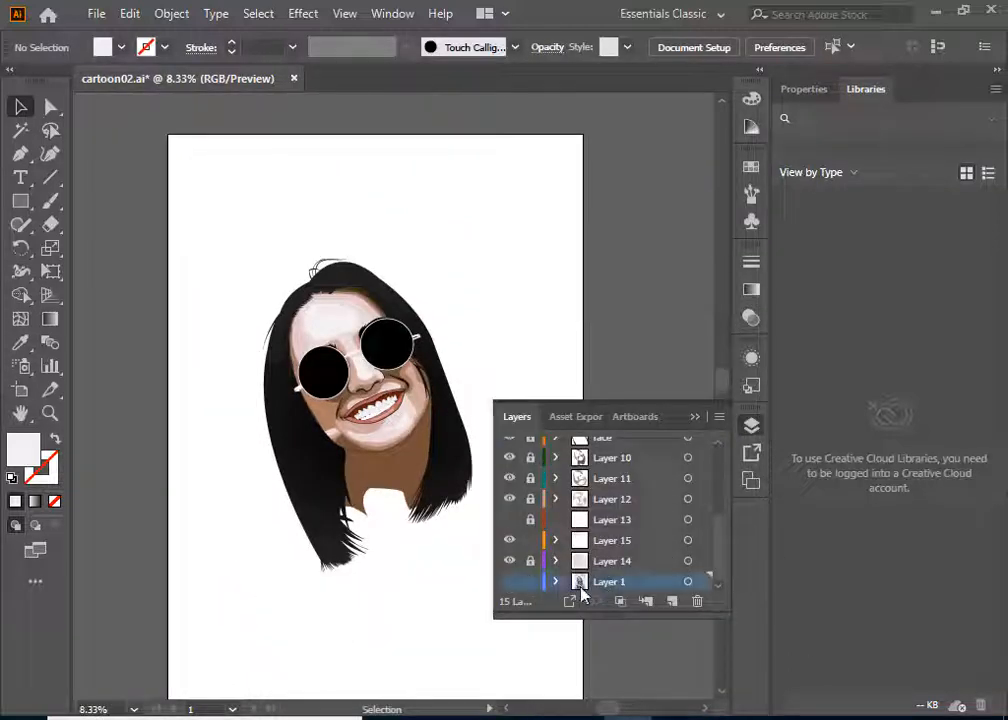
pyautogui.click(555, 581)
pyautogui.click(509, 560)
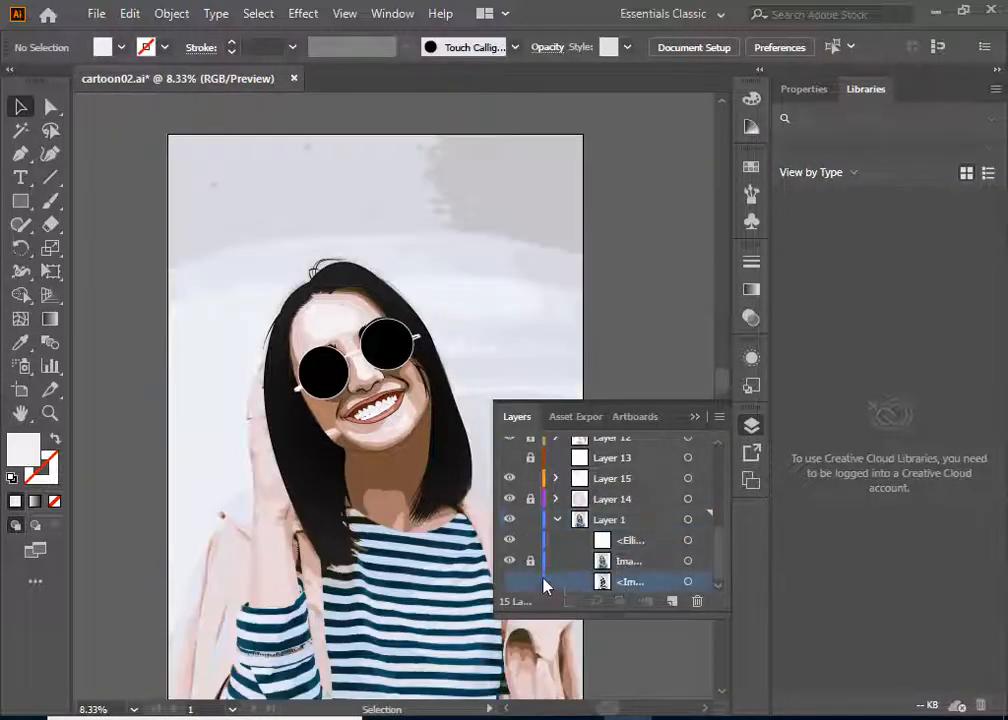
pyautogui.click(509, 560)
pyautogui.click(509, 581)
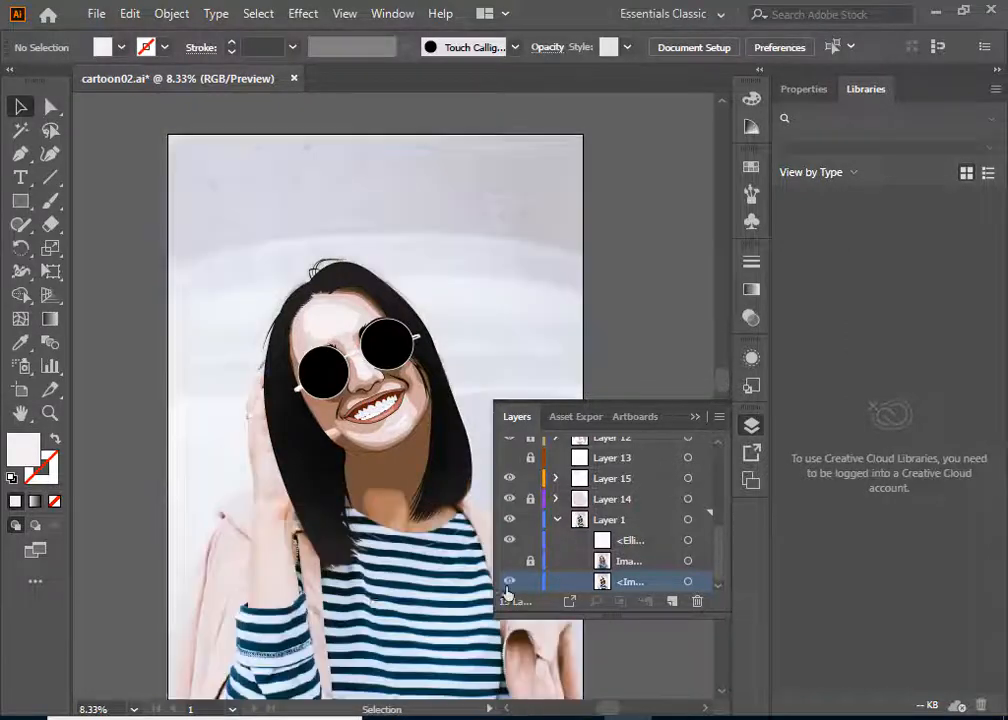
# Step: Move the original photo to the left so the woman's face sits beside the cartoon as a reference
pyautogui.moveTo(385, 595); pyautogui.dragTo(230, 545)
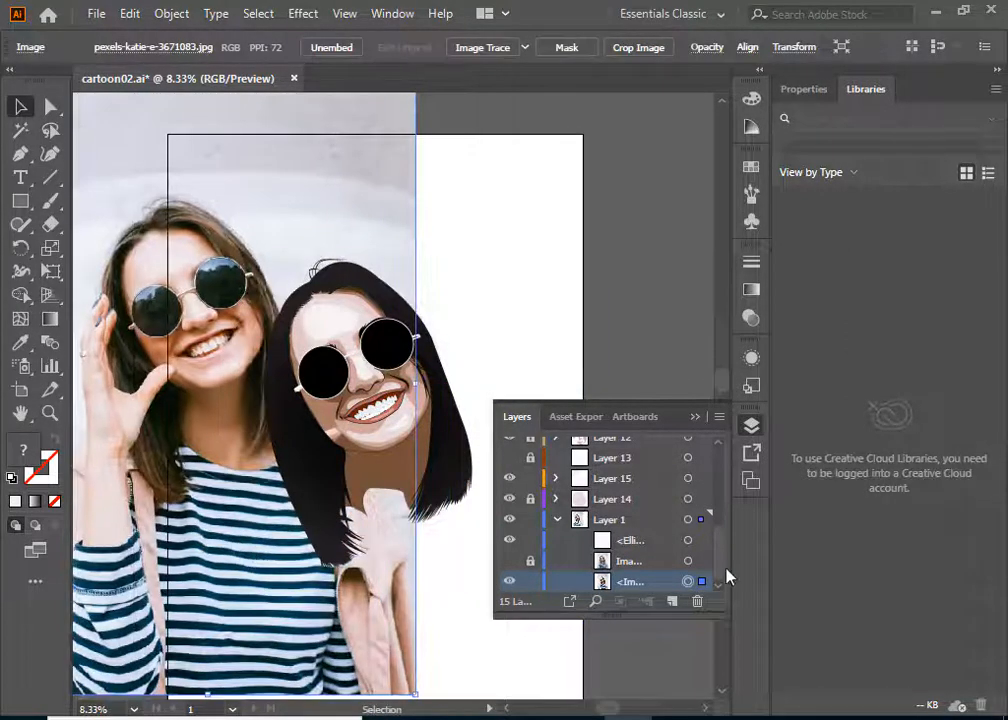
pyautogui.hotkey('ctrl', '-')
pyautogui.hotkey('ctrl', '=')
pyautogui.hotkey('ctrl', '=')
pyautogui.hotkey('ctrl', '=')
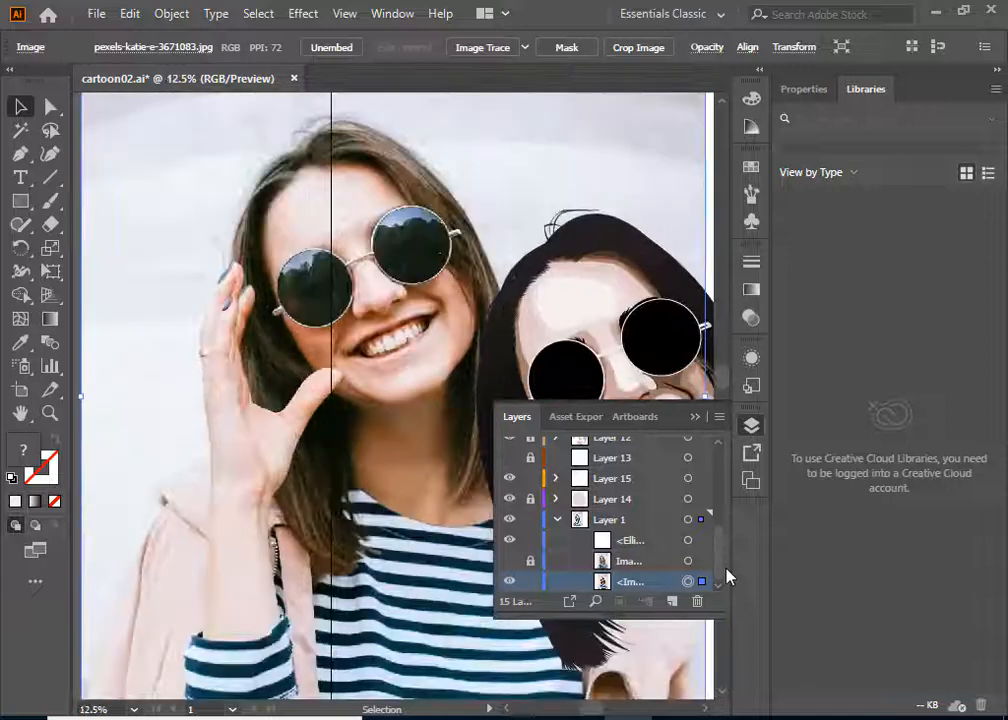
pyautogui.moveTo(555, 307); pyautogui.dragTo(475, 332)
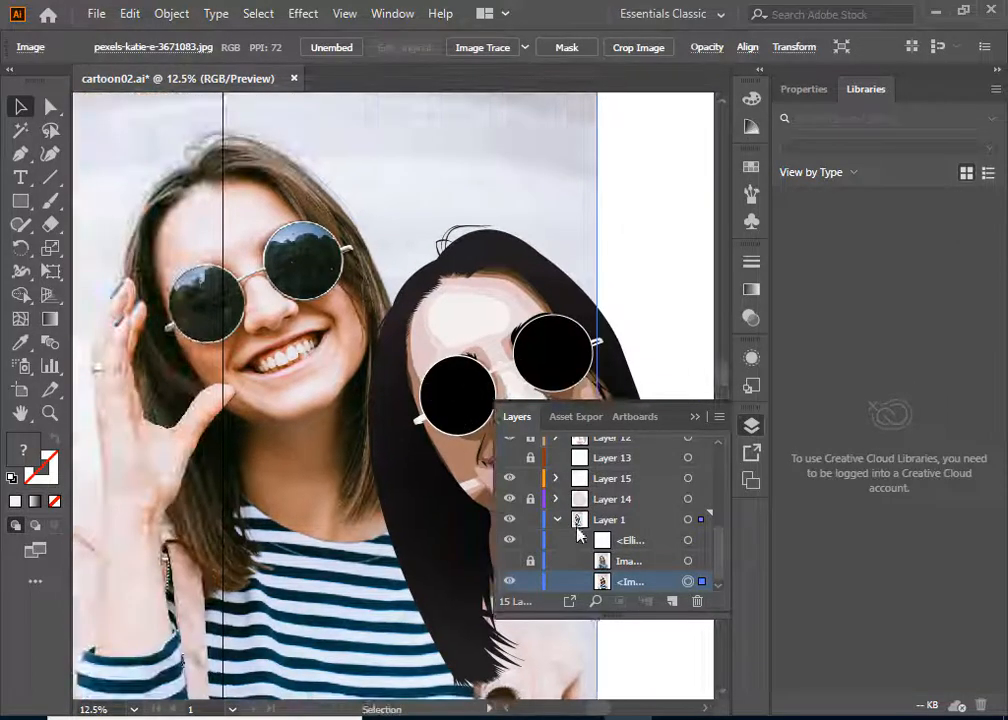
# Step: Unlock the artwork layers, including glass, eyebro, hair and Layers 3, 7, 11 and 12, leaving face and Layer 10 locked
pyautogui.scroll(4, 577, 533)
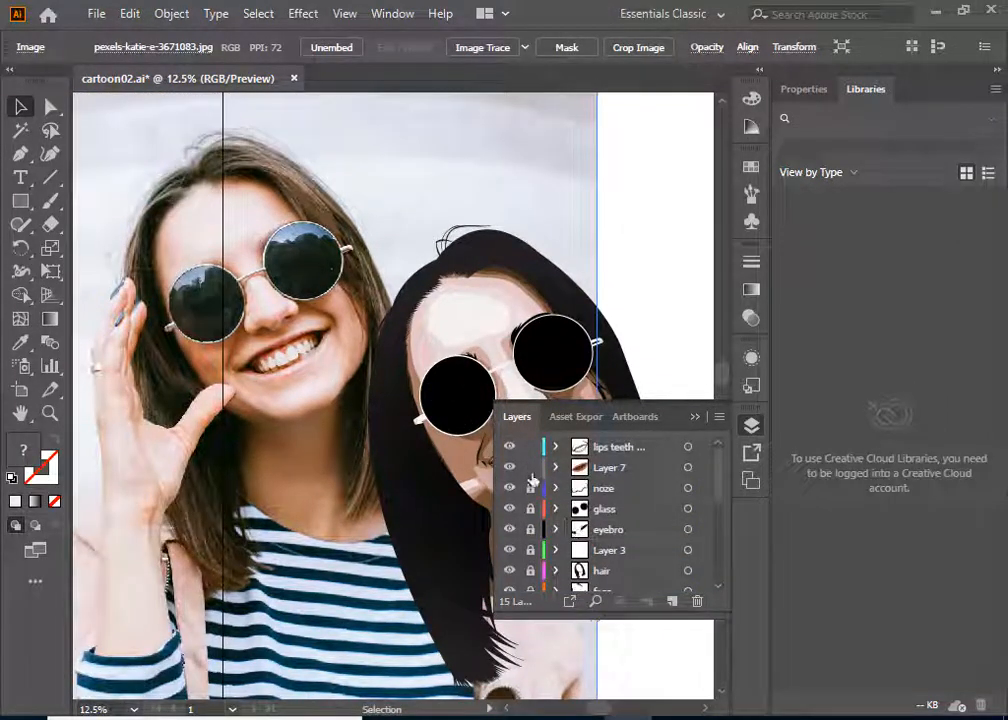
pyautogui.click(532, 570)
pyautogui.scroll(-3, 533, 570)
pyautogui.click(531, 448)
pyautogui.click(531, 468)
pyautogui.click(532, 531)
pyautogui.moveTo(378, 385); pyautogui.dragTo(224, 277)
# Step: Fill the cartoon's left sunglass lens with a linear white-to-black gradient
pyautogui.click(304, 290)
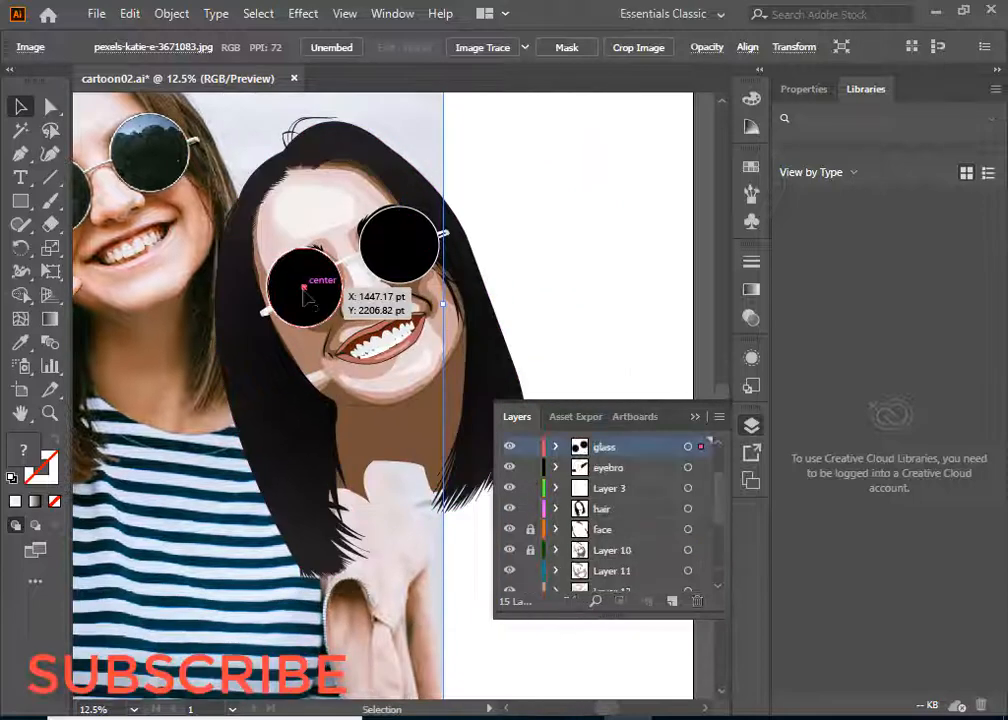
pyautogui.doubleClick(34, 450)
pyautogui.click(795, 306)
pyautogui.click(121, 47)
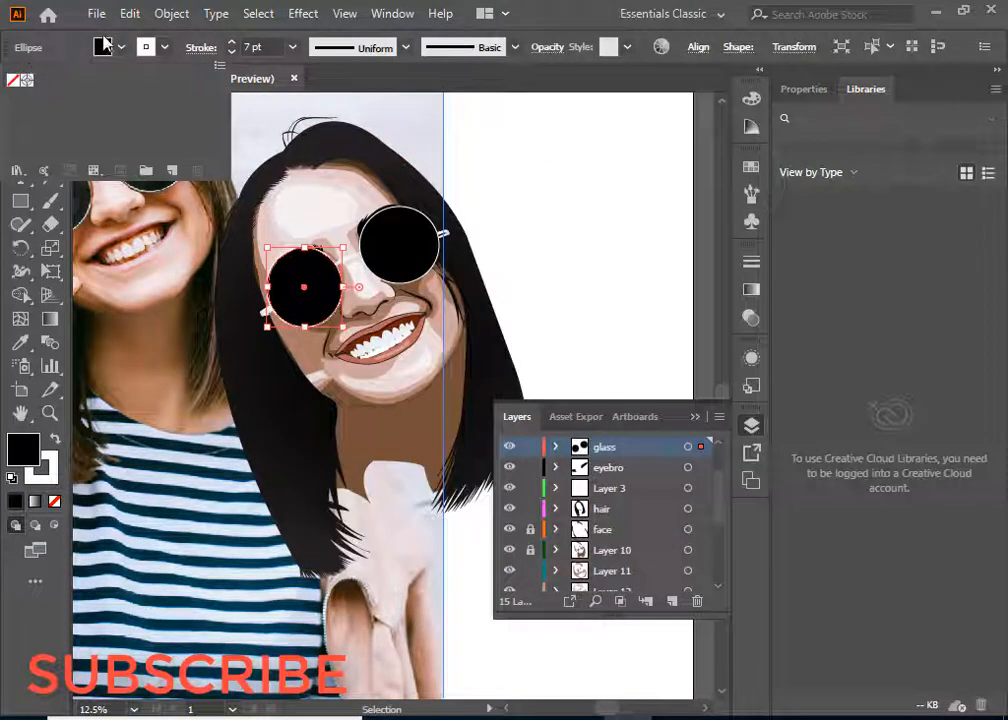
pyautogui.click(751, 289)
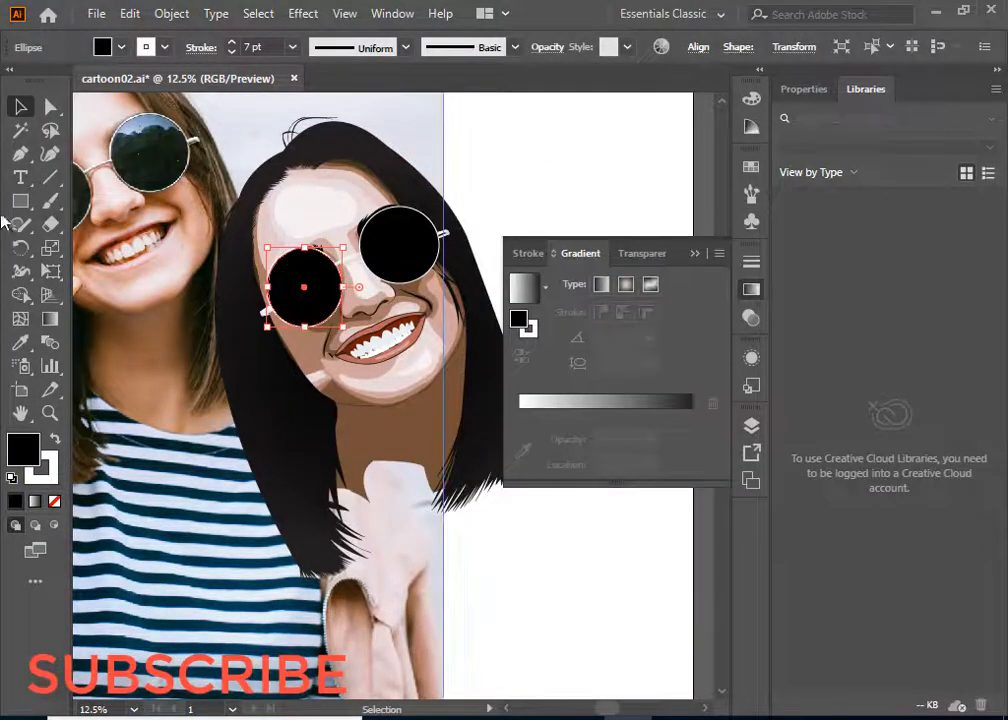
pyautogui.click(52, 317)
pyautogui.click(305, 287)
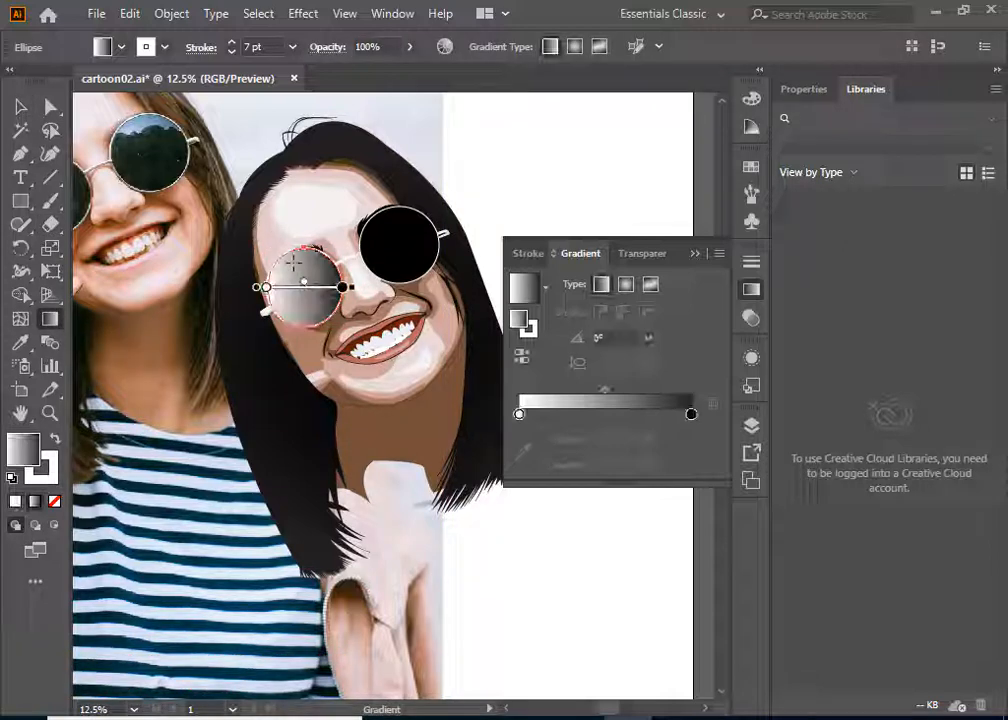
# Step: Run the left lens gradient diagonally, add a mid-grey colour stop and remove the white stop
pyautogui.moveTo(273, 220); pyautogui.dragTo(348, 381)
pyautogui.press('space')
pyautogui.moveTo(151, 248); pyautogui.dragTo(222, 277)
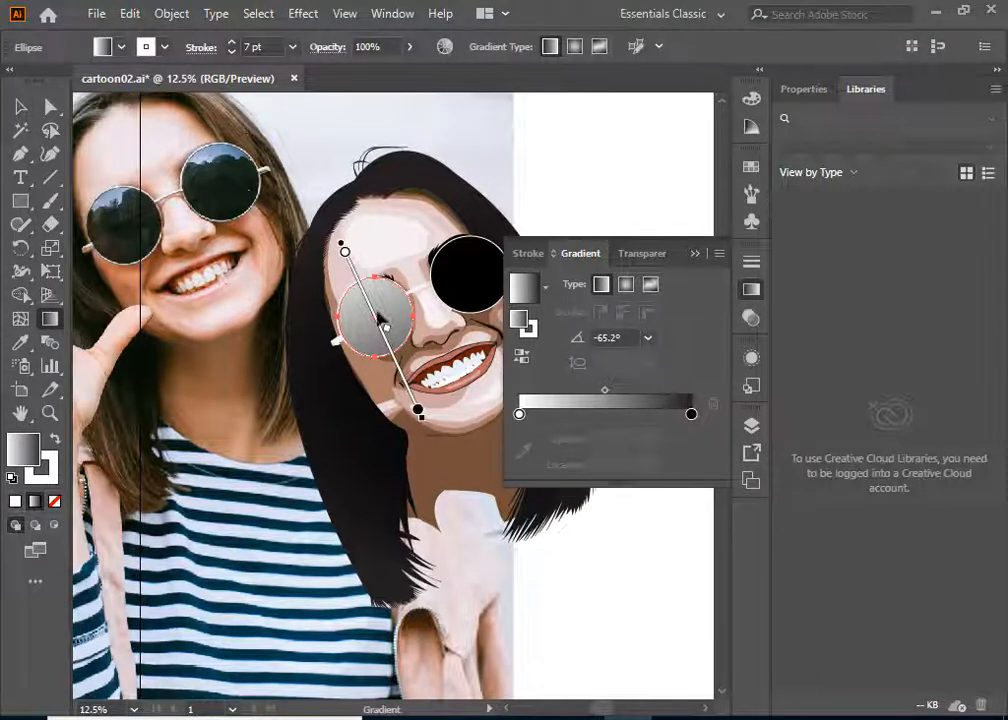
pyautogui.click(381, 329)
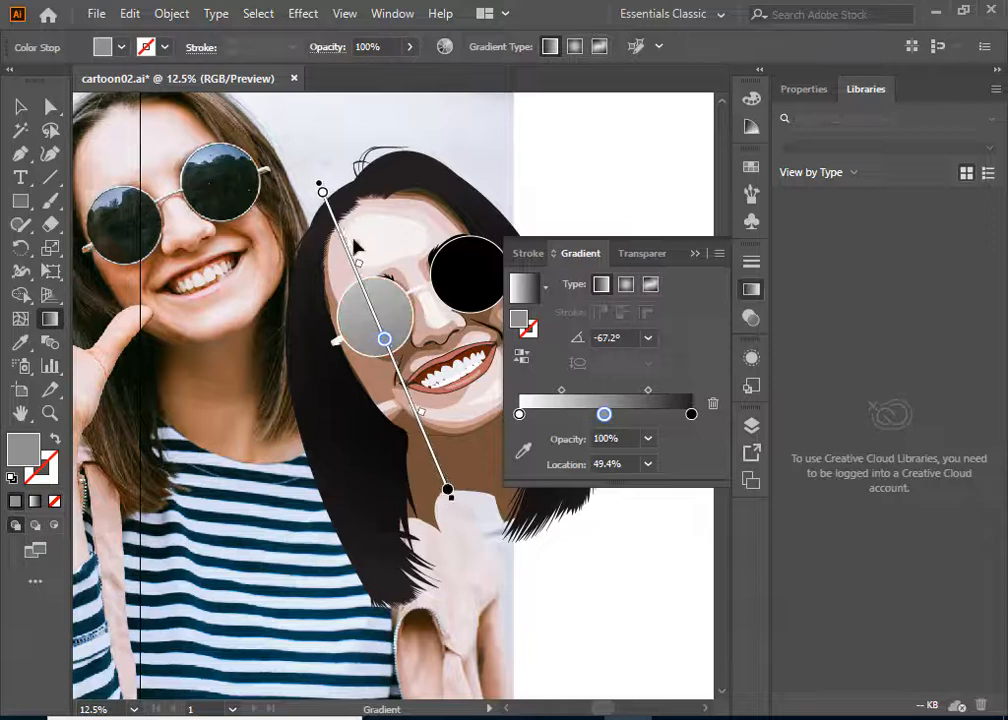
pyautogui.moveTo(354, 239); pyautogui.dragTo(388, 327)
pyautogui.moveTo(431, 452)
pyautogui.mouseDown()
pyautogui.moveTo(337, 221)
pyautogui.moveTo(377, 316)
pyautogui.mouseUp()
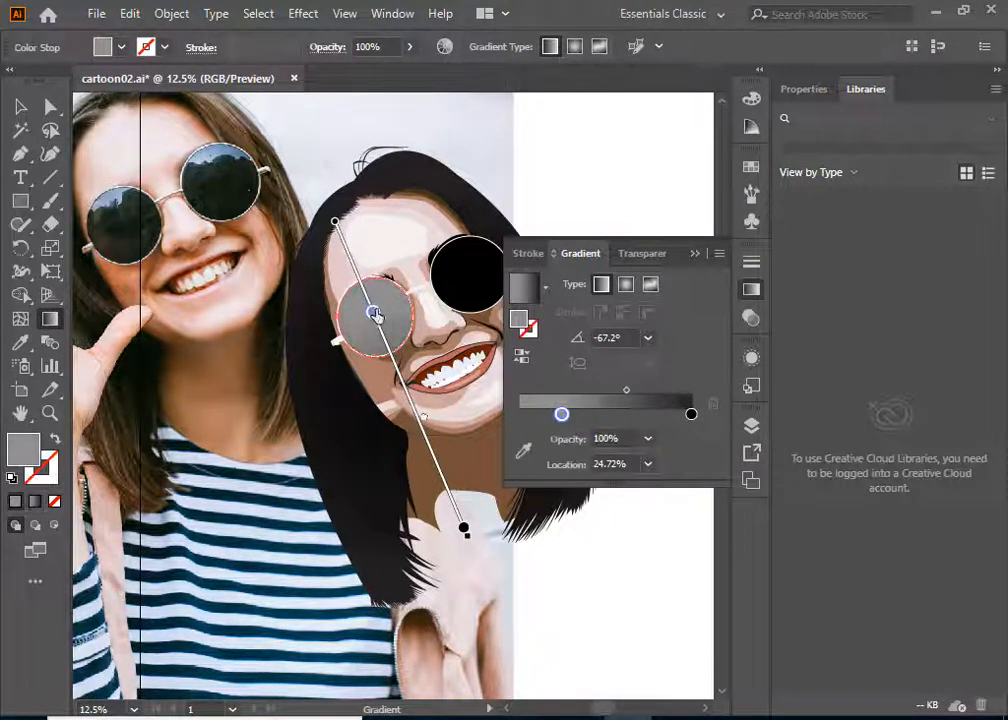
# Step: Redraw the left lens gradient until it runs diagonally at -56.2° from light grey to black across the lens
pyautogui.moveTo(402, 381); pyautogui.dragTo(447, 440)
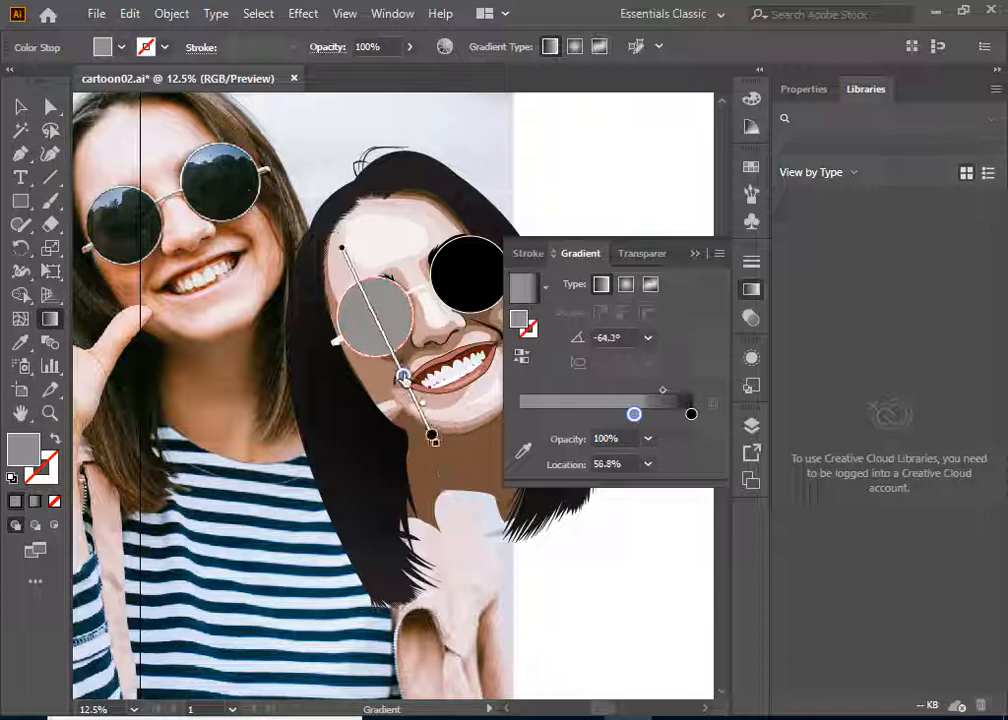
pyautogui.moveTo(404, 379)
pyautogui.mouseDown()
pyautogui.moveTo(373, 315)
pyautogui.moveTo(433, 438)
pyautogui.moveTo(367, 301)
pyautogui.mouseUp()
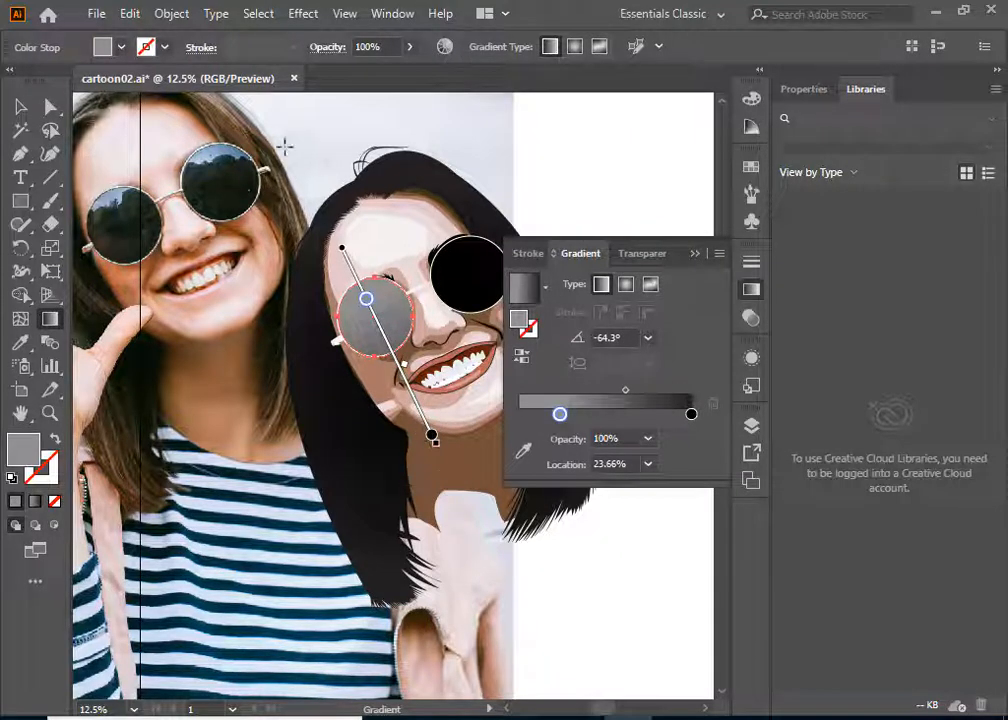
pyautogui.moveTo(285, 140); pyautogui.dragTo(549, 670)
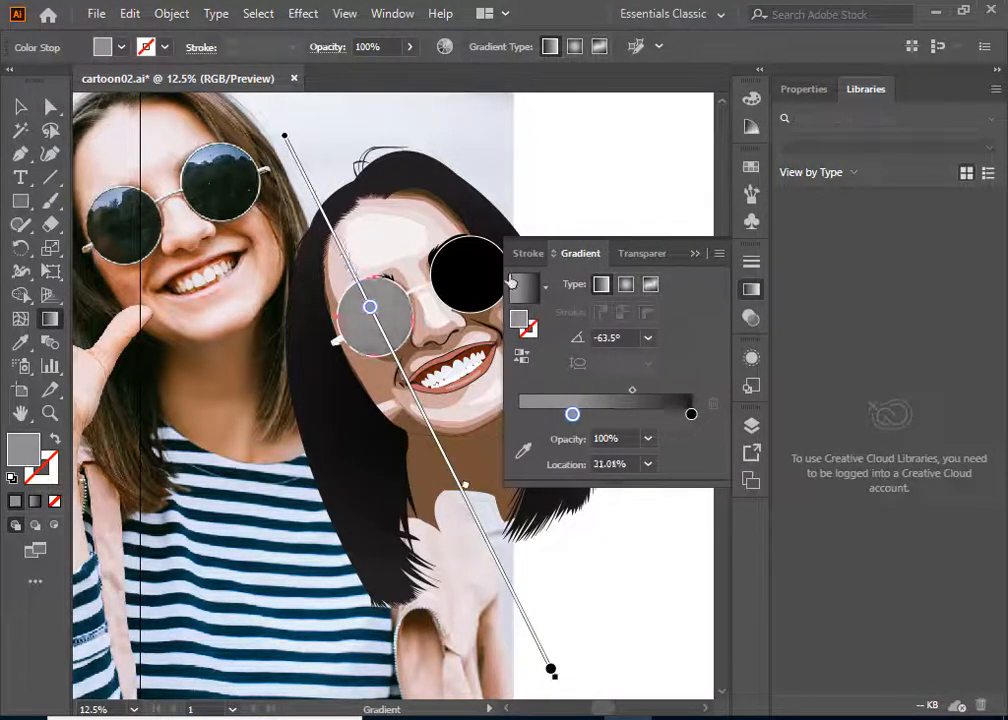
pyautogui.moveTo(370, 307)
pyautogui.mouseDown()
pyautogui.moveTo(290, 163)
pyautogui.moveTo(470, 463)
pyautogui.mouseUp()
pyautogui.moveTo(312, 432); pyautogui.dragTo(453, 172)
pyautogui.moveTo(342, 266); pyautogui.dragTo(473, 461)
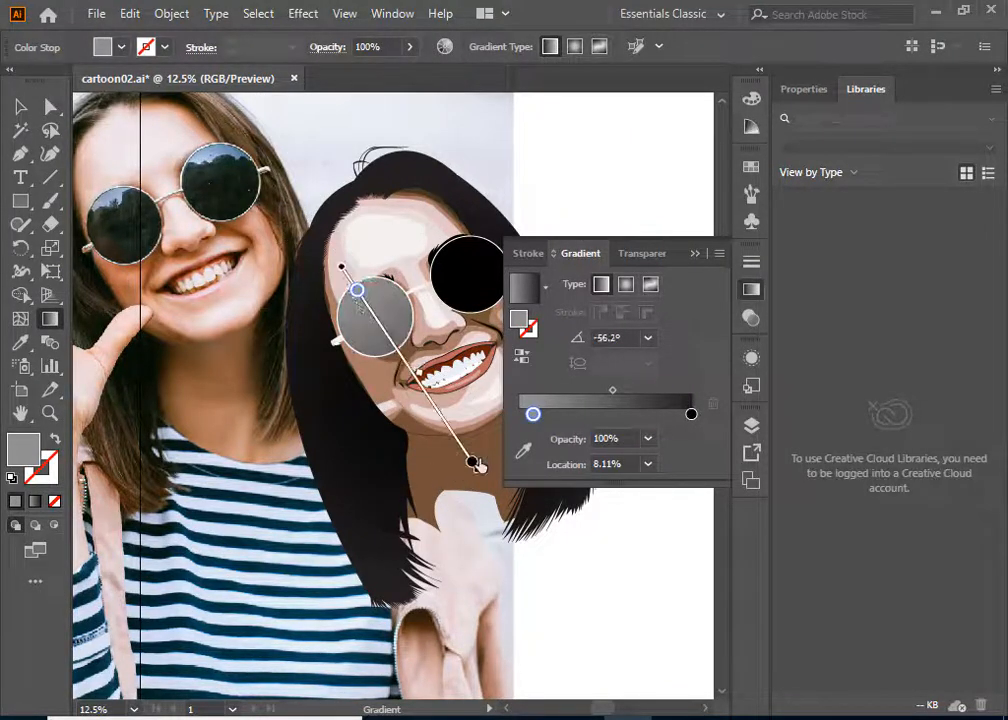
# Step: Select the cartoon's right sunglass lens and apply the same grey-to-black linear gradient
pyautogui.click(21, 107)
pyautogui.click(388, 213)
pyautogui.click(476, 278)
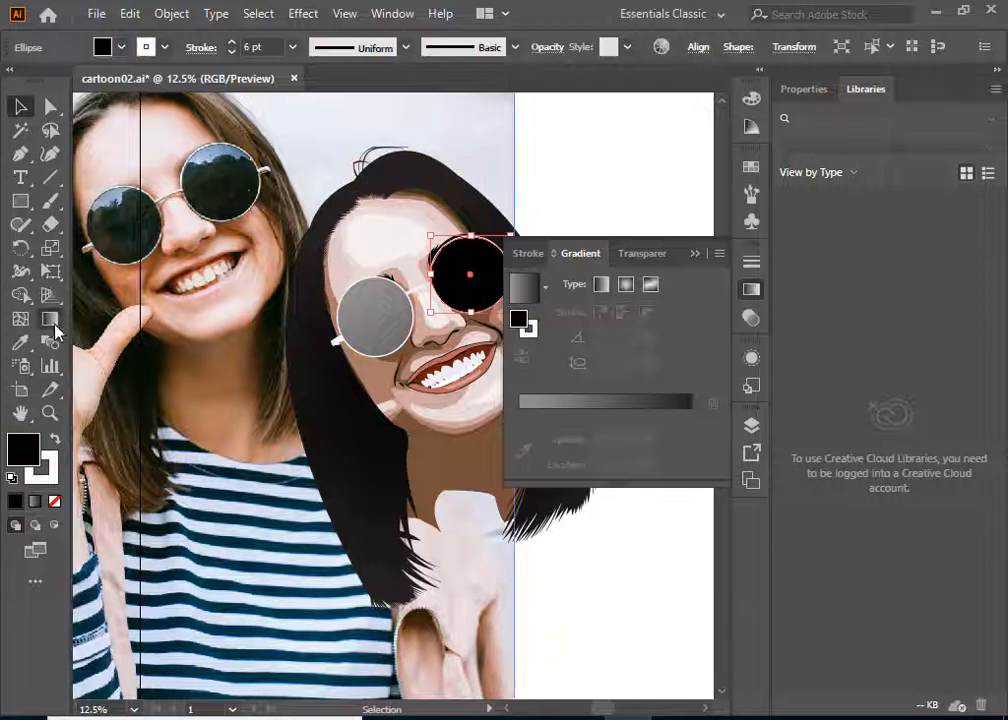
pyautogui.click(50, 319)
pyautogui.click(466, 254)
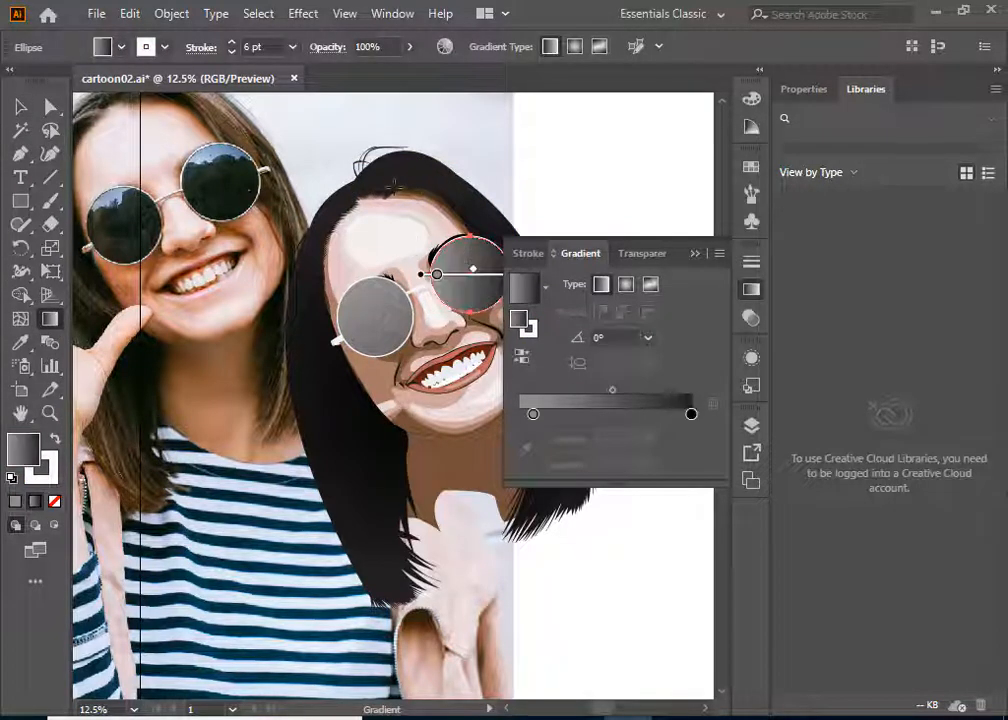
# Step: Angle the right lens gradient at -53.1°, add a grey colour stop at 43.09% and clear the selection
pyautogui.moveTo(398, 173); pyautogui.dragTo(578, 426)
pyautogui.click(442, 232)
pyautogui.moveTo(405, 203); pyautogui.dragTo(570, 424)
pyautogui.moveTo(399, 179); pyautogui.dragTo(575, 418)
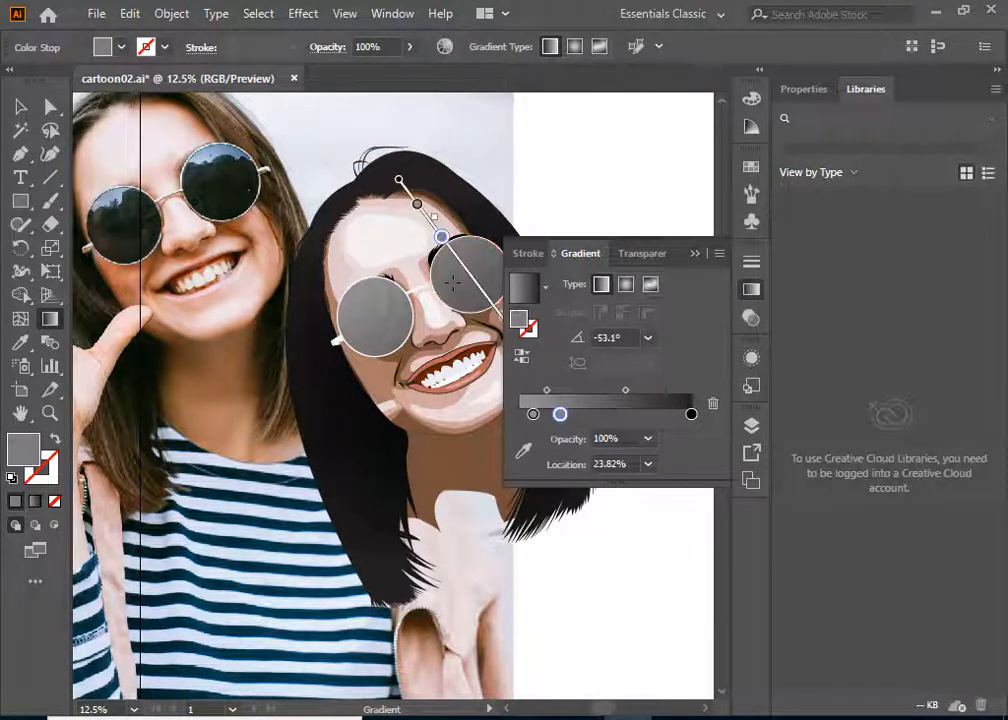
pyautogui.moveTo(464, 269); pyautogui.dragTo(475, 282)
pyautogui.click(21, 107)
pyautogui.click(547, 195)
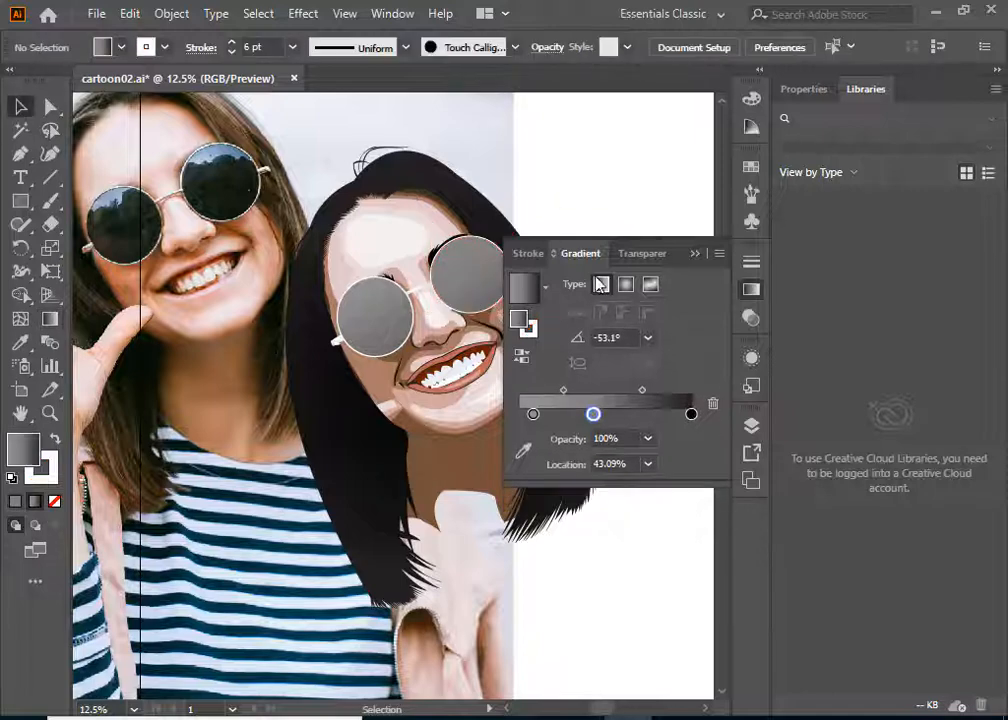
# Step: Select the reference photo on Layer 1 and move it beneath the cartoon so both faces line up
pyautogui.hotkey('ctrl', '-')
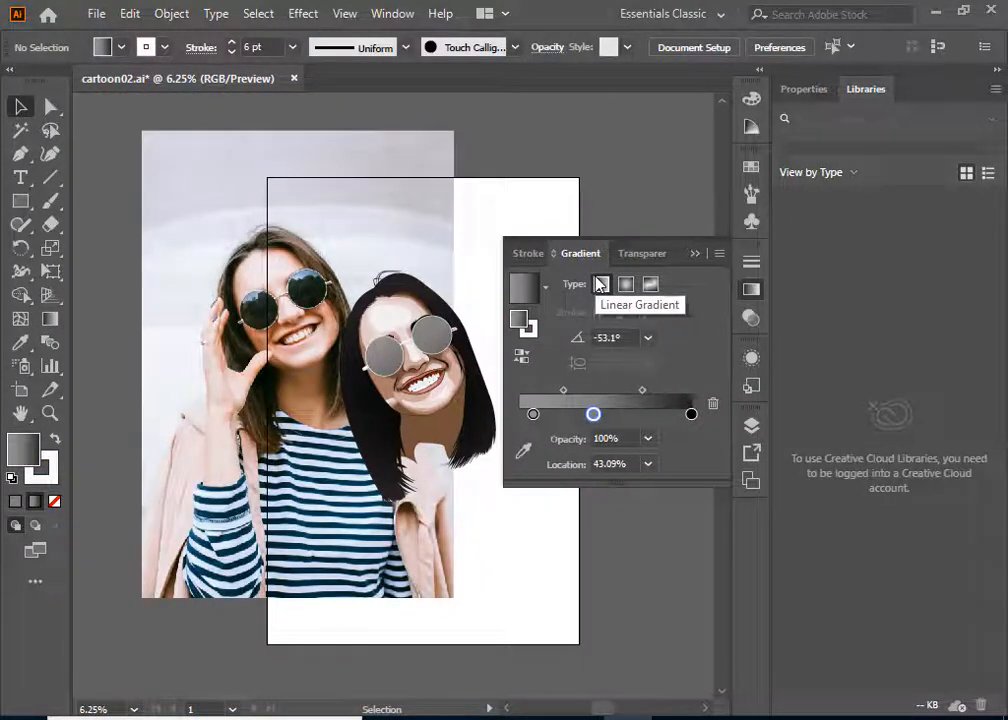
pyautogui.hotkey('ctrl', '+')
pyautogui.hotkey('ctrl', '+')
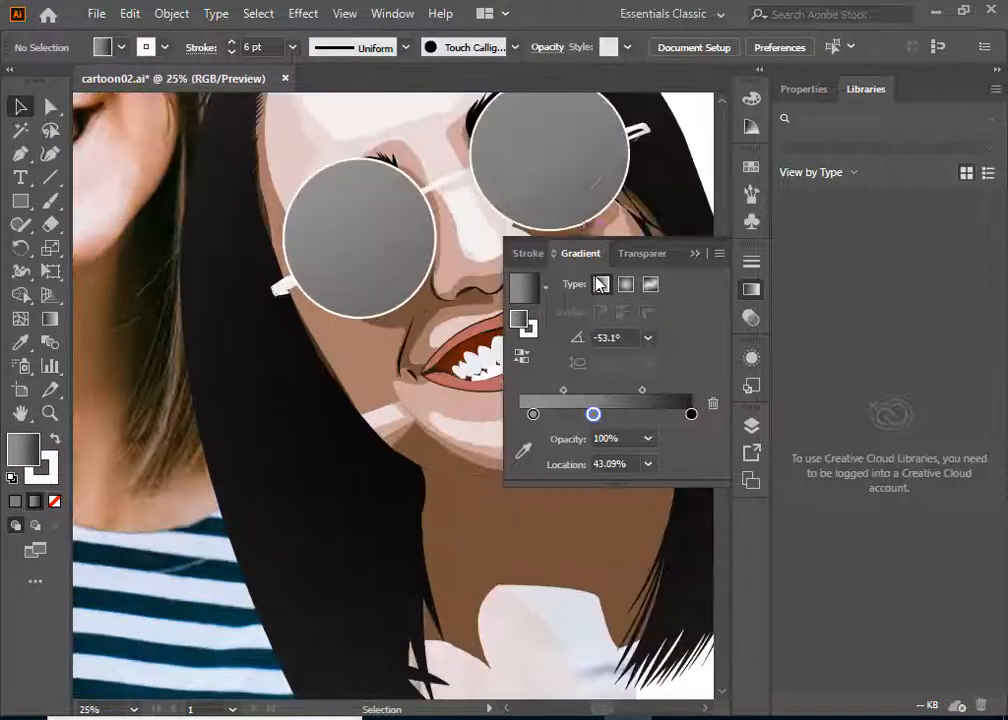
pyautogui.moveTo(461, 500); pyautogui.dragTo(316, 335)
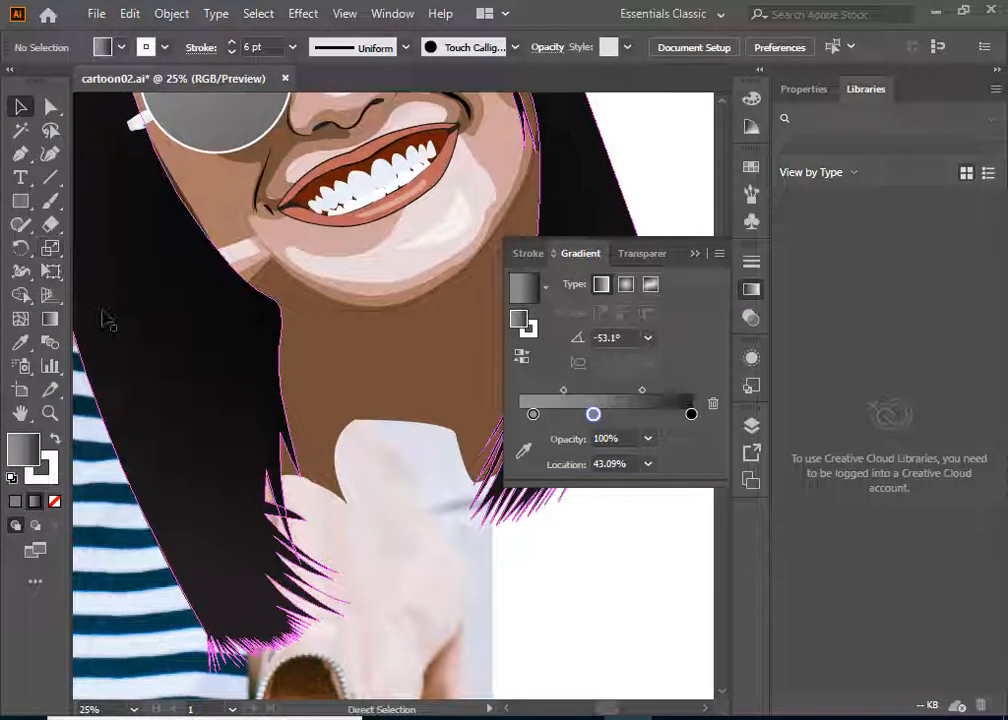
pyautogui.hotkey('ctrl', '-')
pyautogui.hotkey('ctrl', '-')
pyautogui.click(752, 425)
pyautogui.scroll(-5, 542, 531)
pyautogui.click(701, 581)
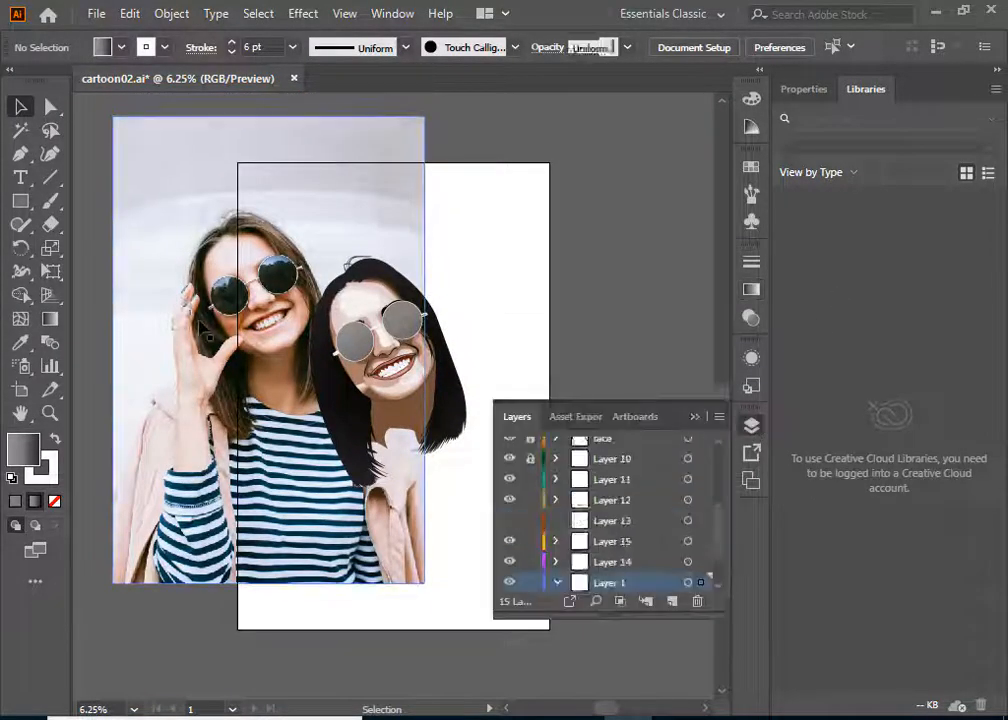
pyautogui.moveTo(218, 325); pyautogui.dragTo(343, 371)
pyautogui.hotkey('ctrl', '=')
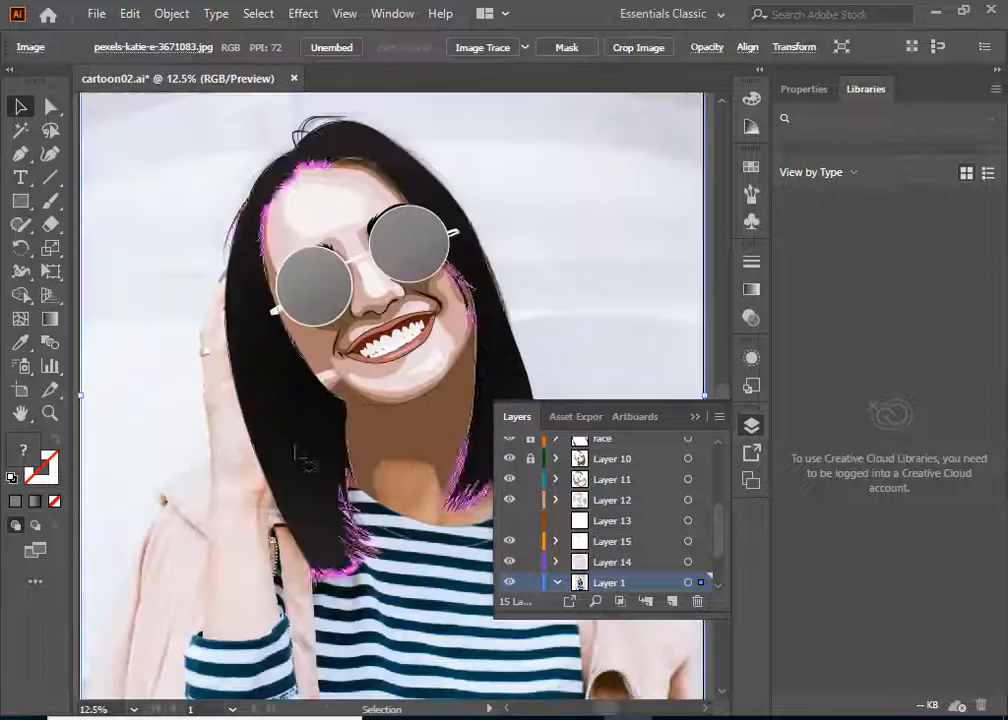
# Step: Hide the hair layer to check the photo beneath it, make that layer active and show it again
pyautogui.scroll(5, 594, 535)
pyautogui.click(510, 571)
pyautogui.click(620, 572)
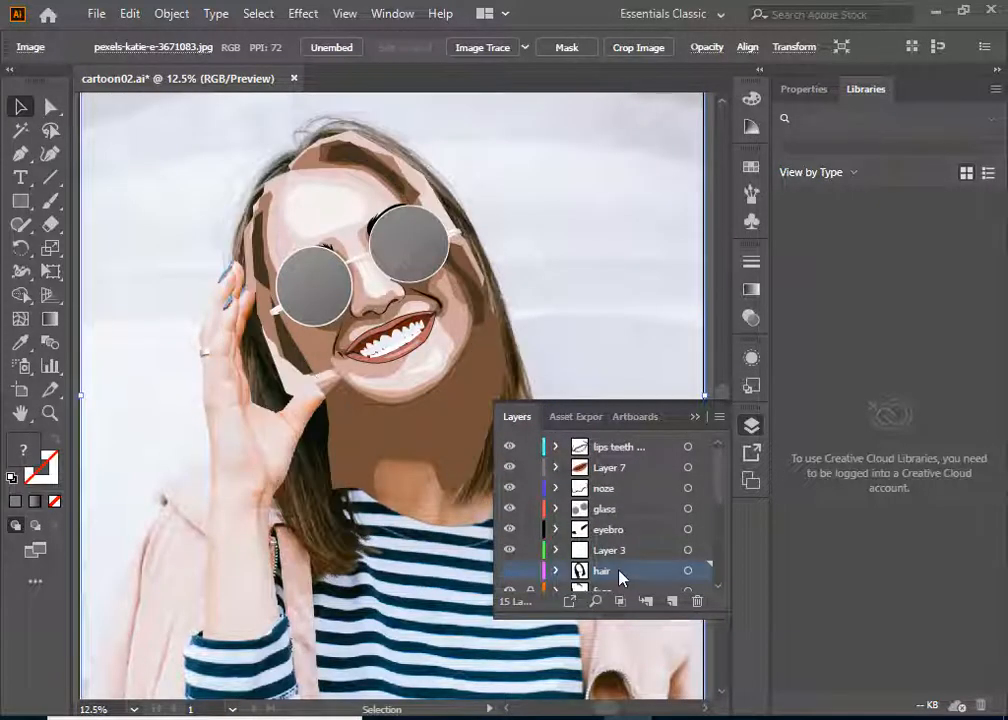
pyautogui.click(510, 571)
# Step: Try to trace a curved highlight strand down the hair beside the left lens with the Pen tool
pyautogui.click(20, 155)
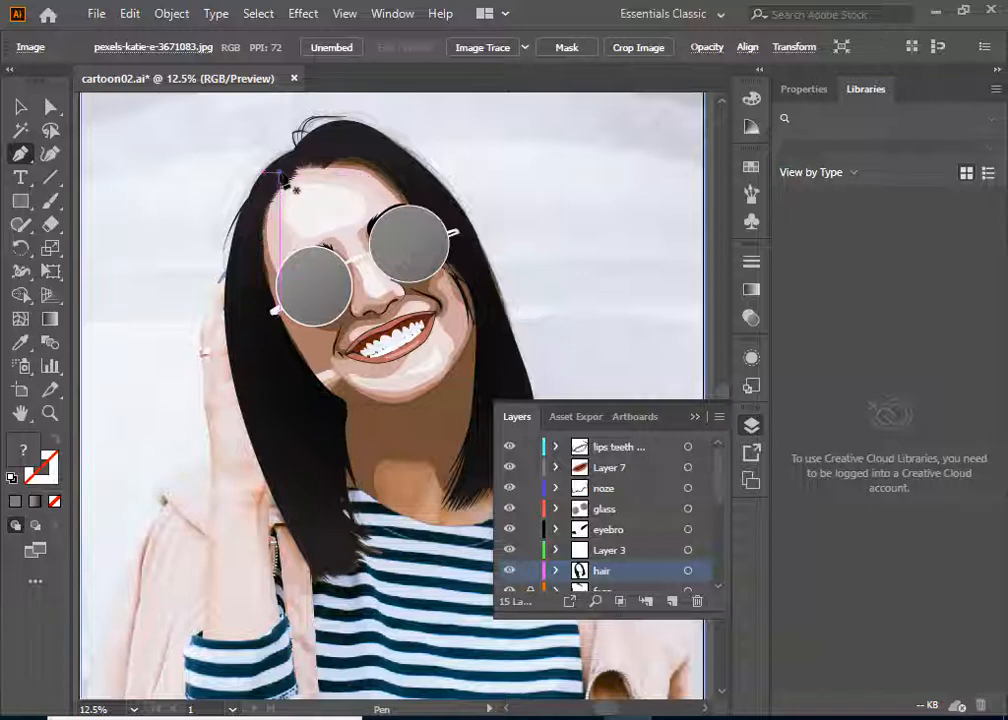
pyautogui.click(280, 173)
pyautogui.moveTo(293, 353); pyautogui.dragTo(373, 491)
pyautogui.click(293, 353)
pyautogui.doubleClick(23, 450)
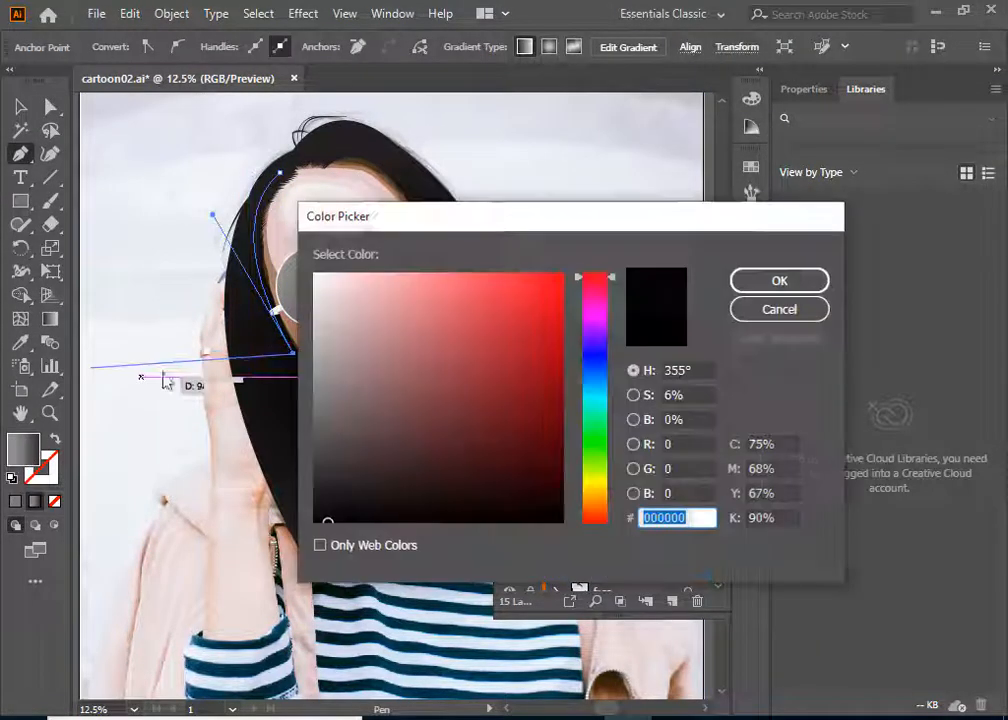
pyautogui.click(320, 452)
pyautogui.click(752, 285)
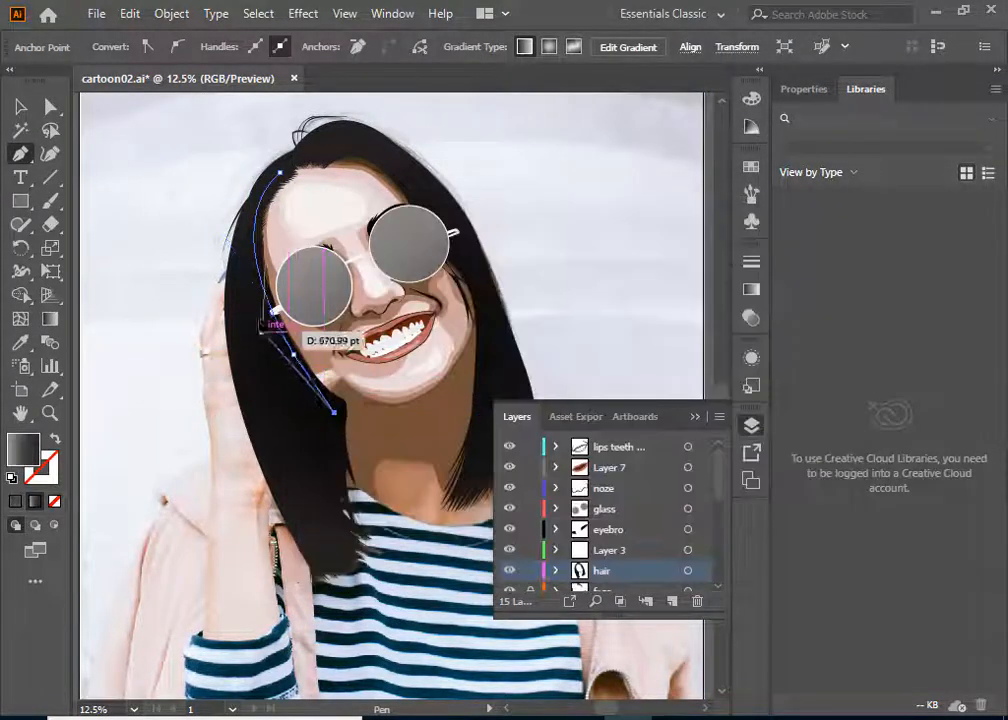
pyautogui.scroll(5, 374, 422)
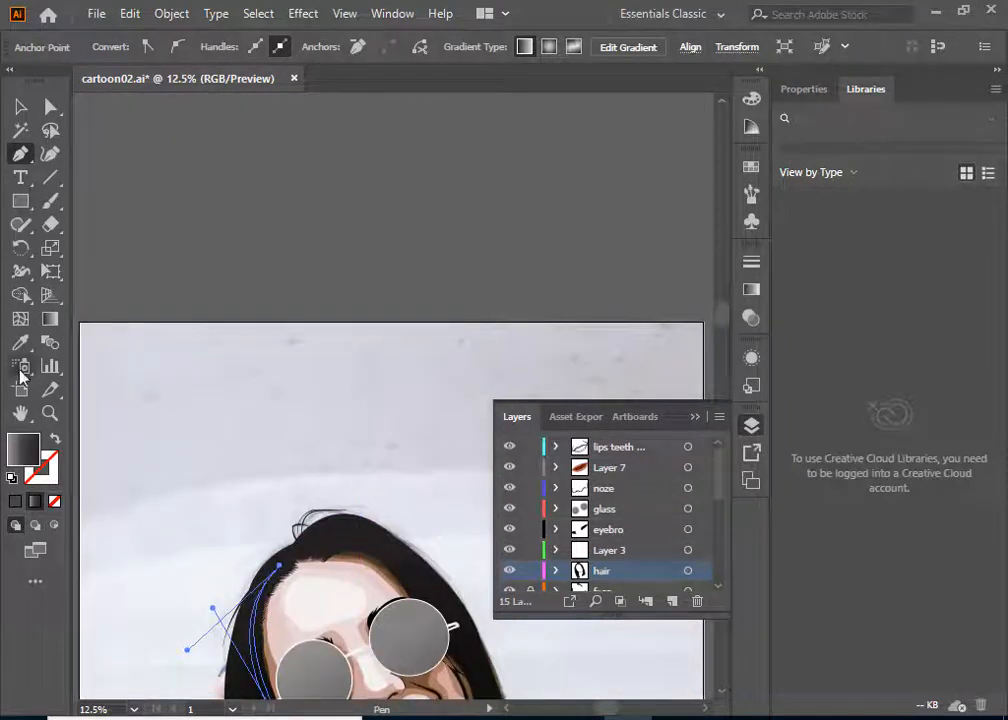
# Step: Try a dark grey colour as the strand's fill and clear the selection
pyautogui.doubleClick(23, 449)
pyautogui.click(326, 473)
pyautogui.click(326, 479)
pyautogui.click(738, 307)
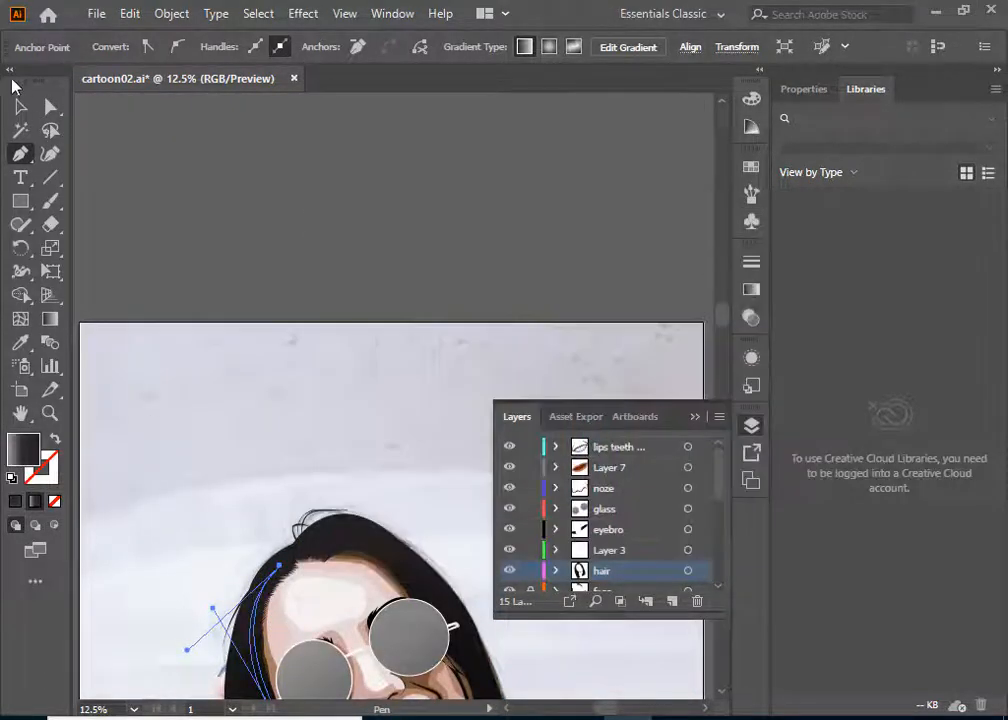
pyautogui.click(20, 106)
pyautogui.click(333, 290)
pyautogui.scroll(-4, 333, 290)
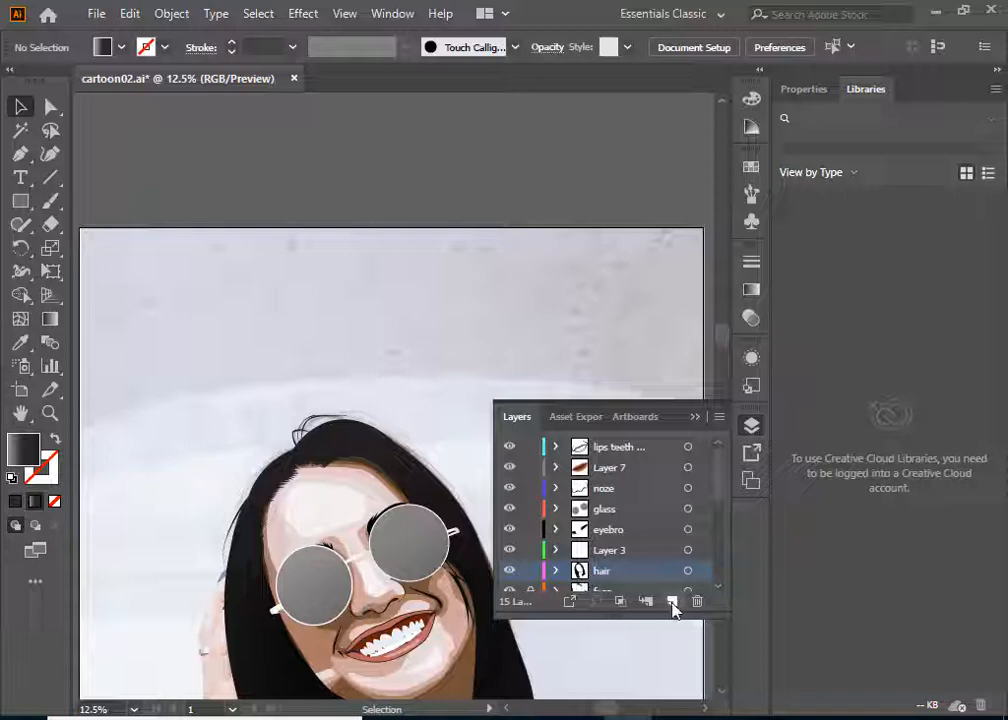
# Step: Add a new layer above Layer 1 and another directly above the hair layer, with nothing left selected
pyautogui.click(672, 600)
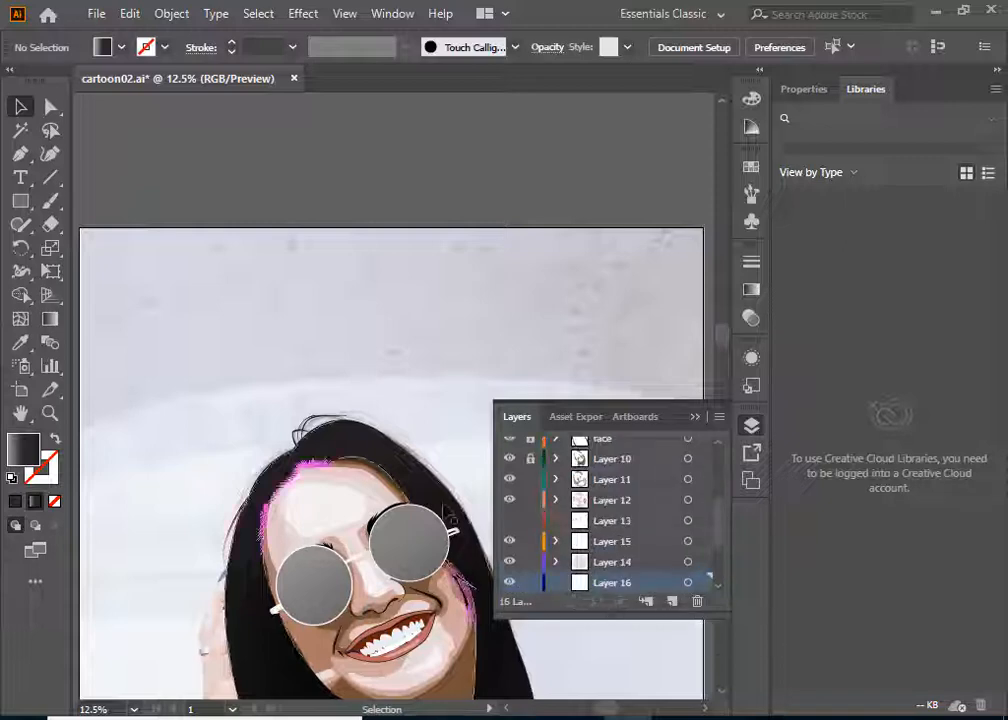
pyautogui.click(672, 600)
pyautogui.click(20, 153)
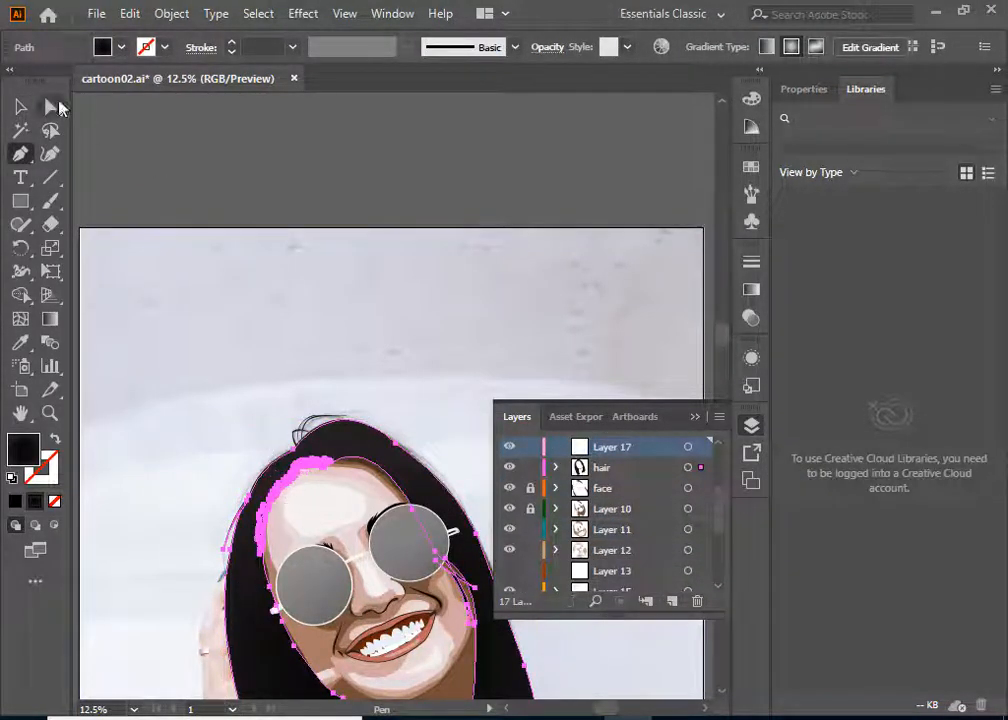
pyautogui.keyDown('ctrl'); pyautogui.click(306, 336); pyautogui.keyUp('ctrl')
pyautogui.hotkey('ctrl', '+')
pyautogui.hotkey('ctrl', '+')
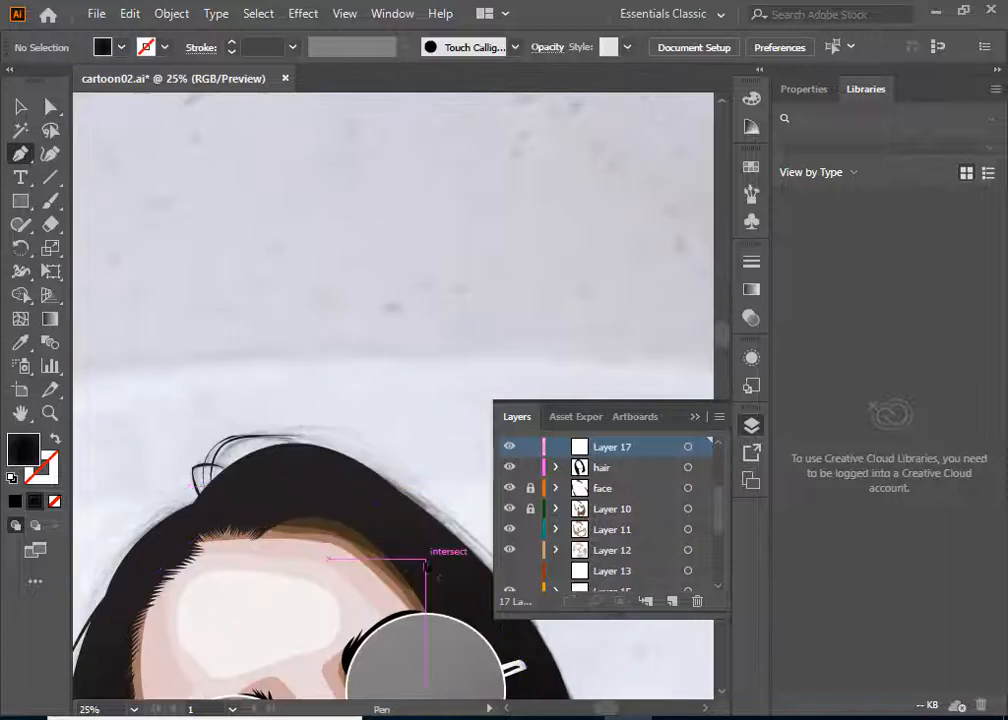
# Step: Draw a closed, tapering highlight strand on Layer 17, curving from the left hairline down to the jaw
pyautogui.moveTo(185, 395); pyautogui.dragTo(226, 130)
pyautogui.click(191, 319)
pyautogui.scroll(-2, 198, 420)
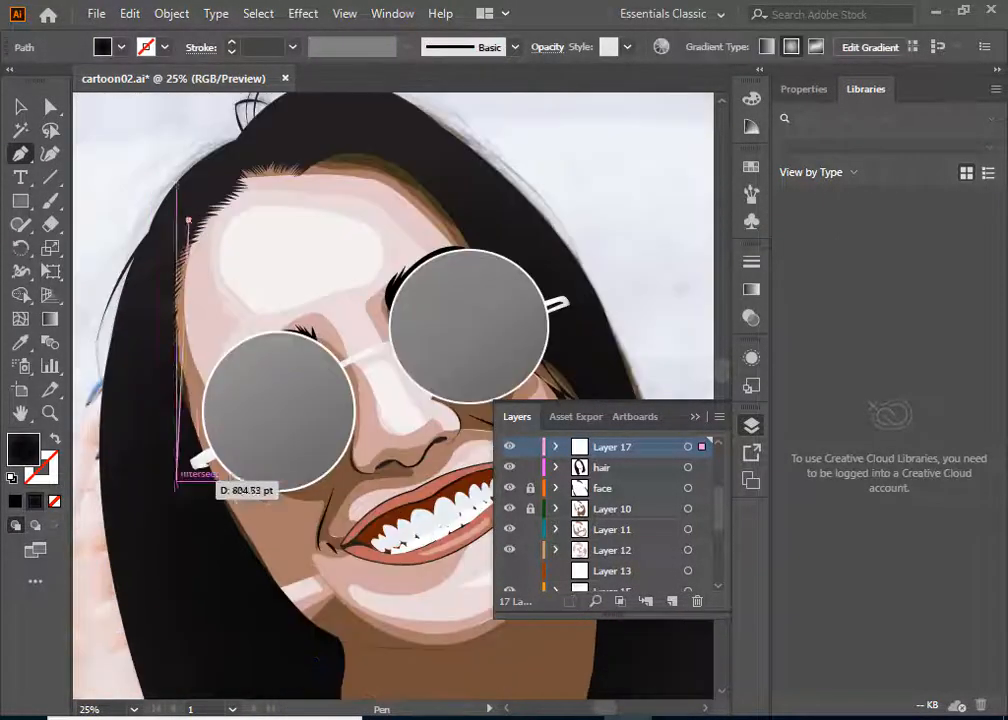
pyautogui.moveTo(307, 649); pyautogui.dragTo(287, 660)
pyautogui.scroll(-5, 290, 655)
pyautogui.click(332, 543)
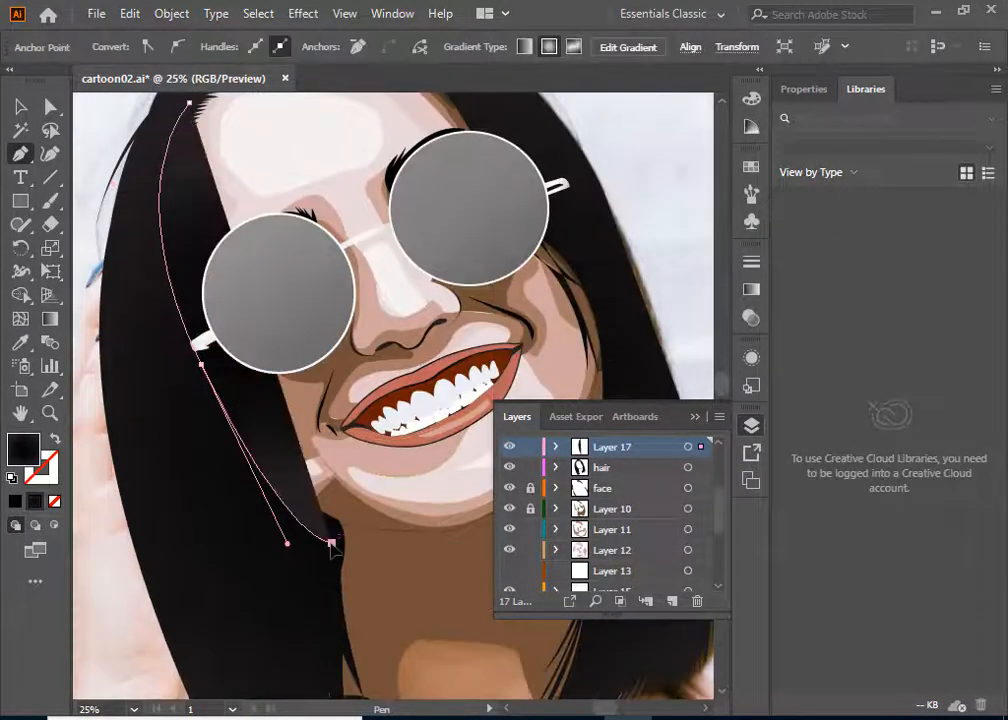
pyautogui.moveTo(199, 377); pyautogui.dragTo(143, 240)
pyautogui.click(199, 377)
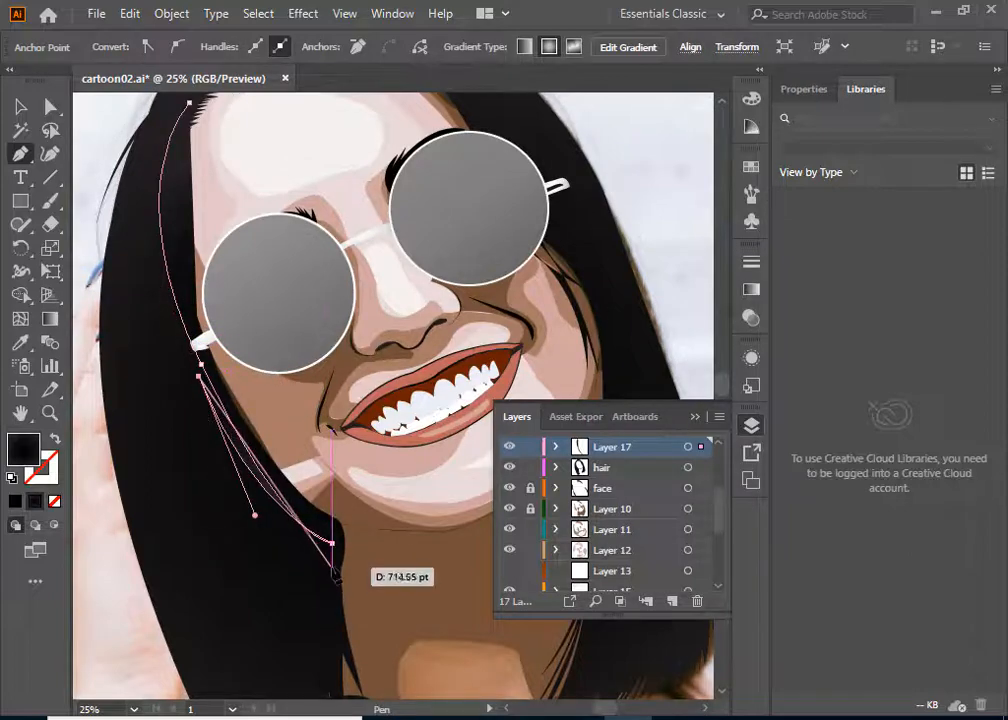
pyautogui.moveTo(326, 558); pyautogui.dragTo(384, 590)
pyautogui.click(326, 558)
pyautogui.scroll(2, 165, 168)
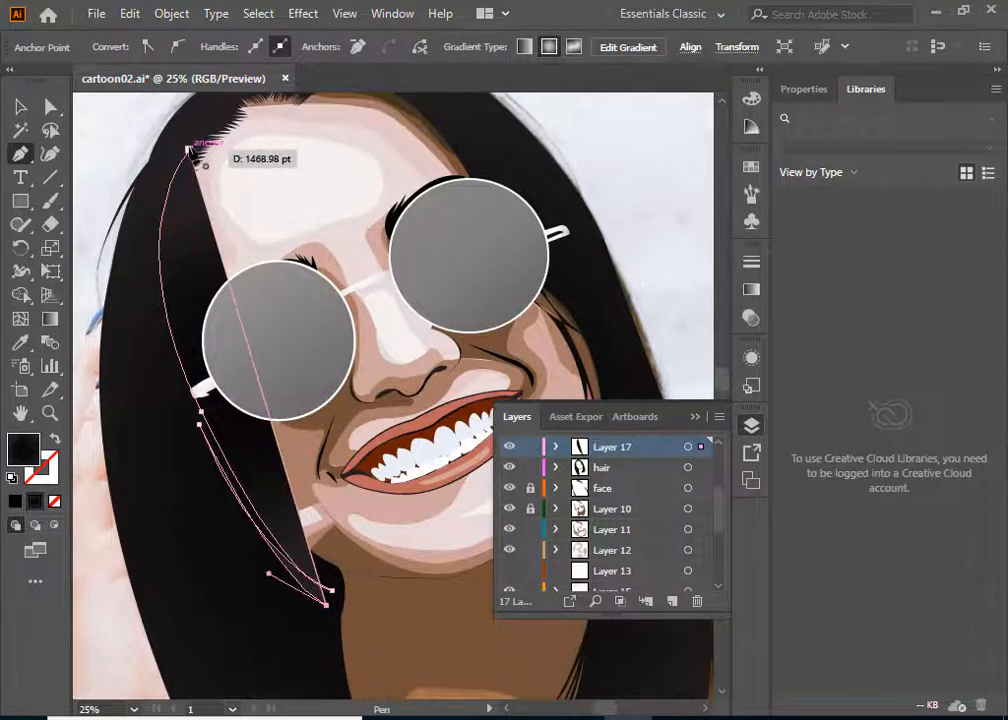
pyautogui.moveTo(190, 150); pyautogui.dragTo(321, 230)
pyautogui.scroll(-12, 321, 237)
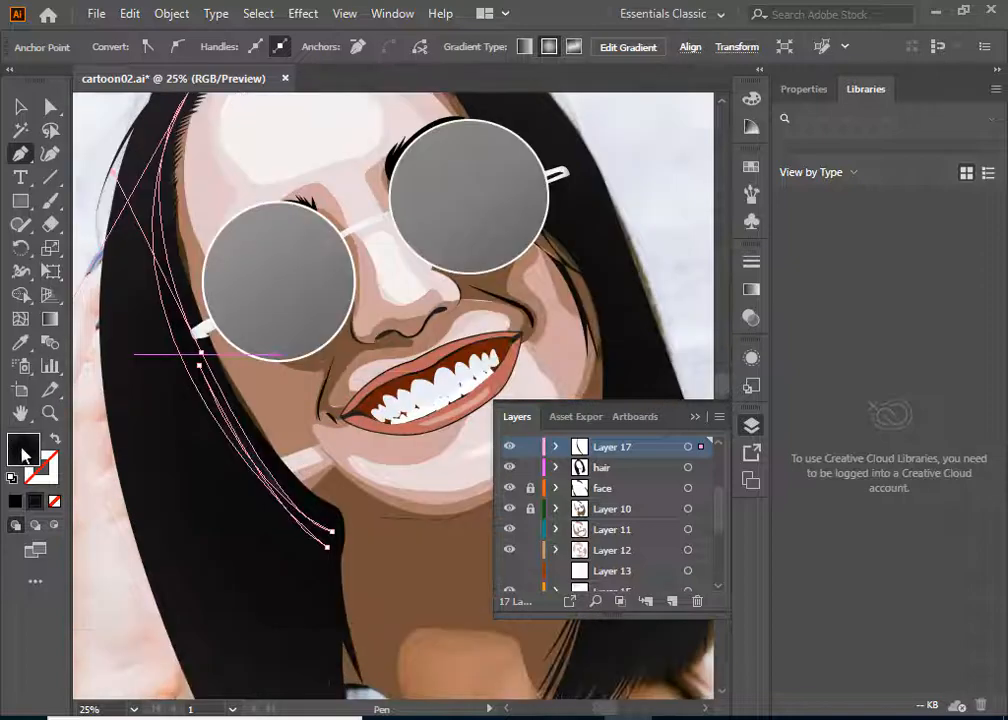
# Step: Reset the strand to the default fill and stroke, replacing its gradient, and give it a solid grey fill
pyautogui.doubleClick(23, 447)
pyautogui.press('Escape')
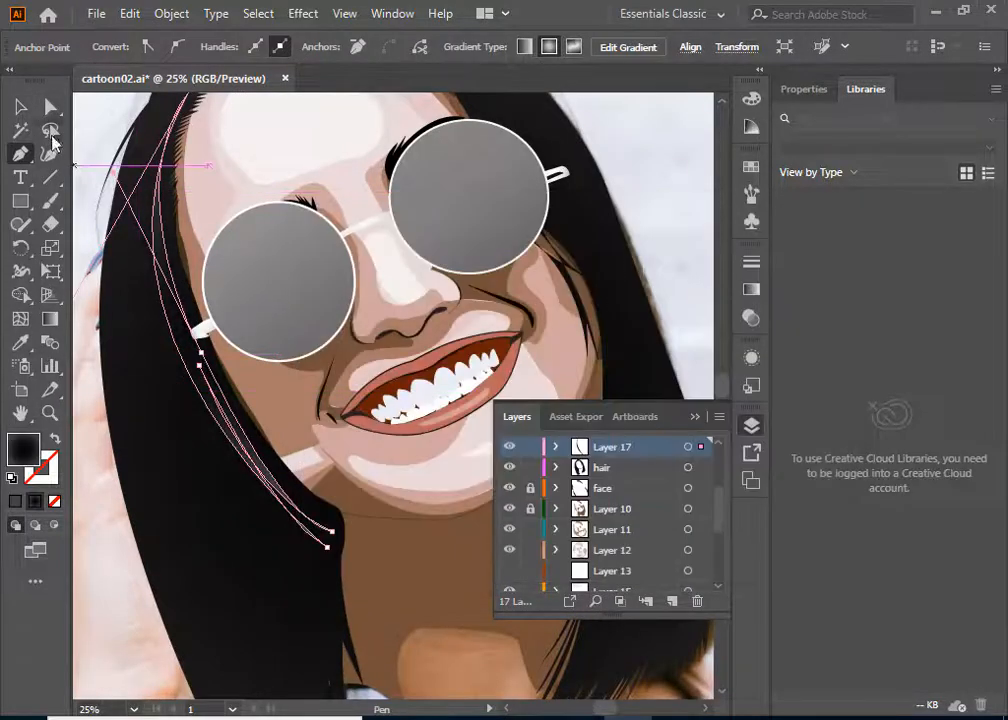
pyautogui.doubleClick(17, 452)
pyautogui.click(815, 276)
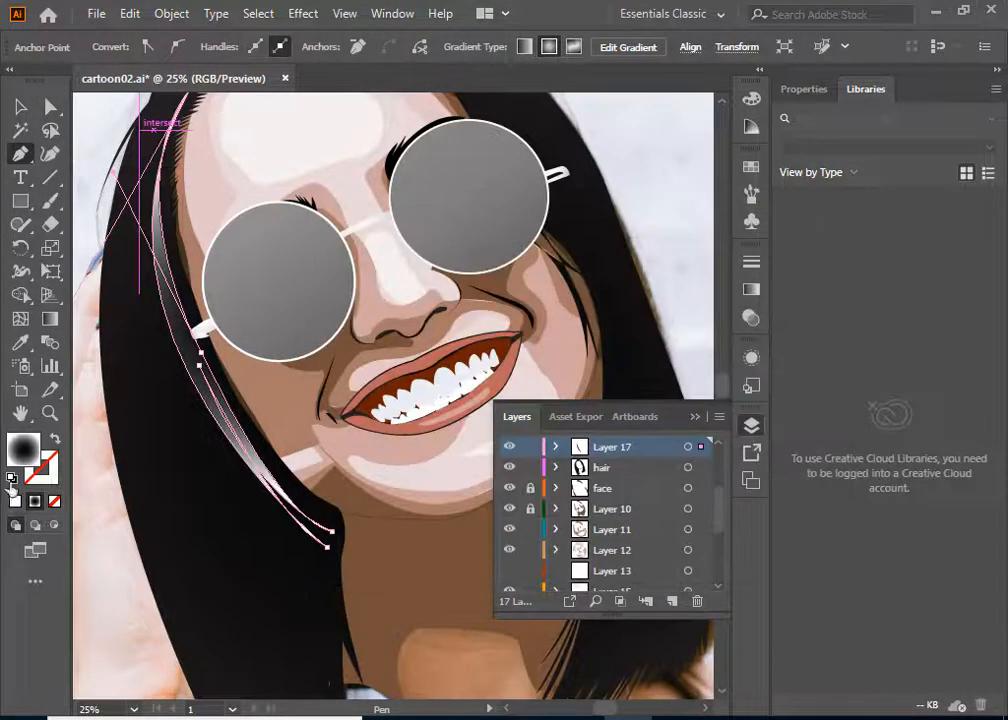
pyautogui.click(12, 477)
pyautogui.doubleClick(18, 454)
pyautogui.click(322, 432)
pyautogui.press('Return')
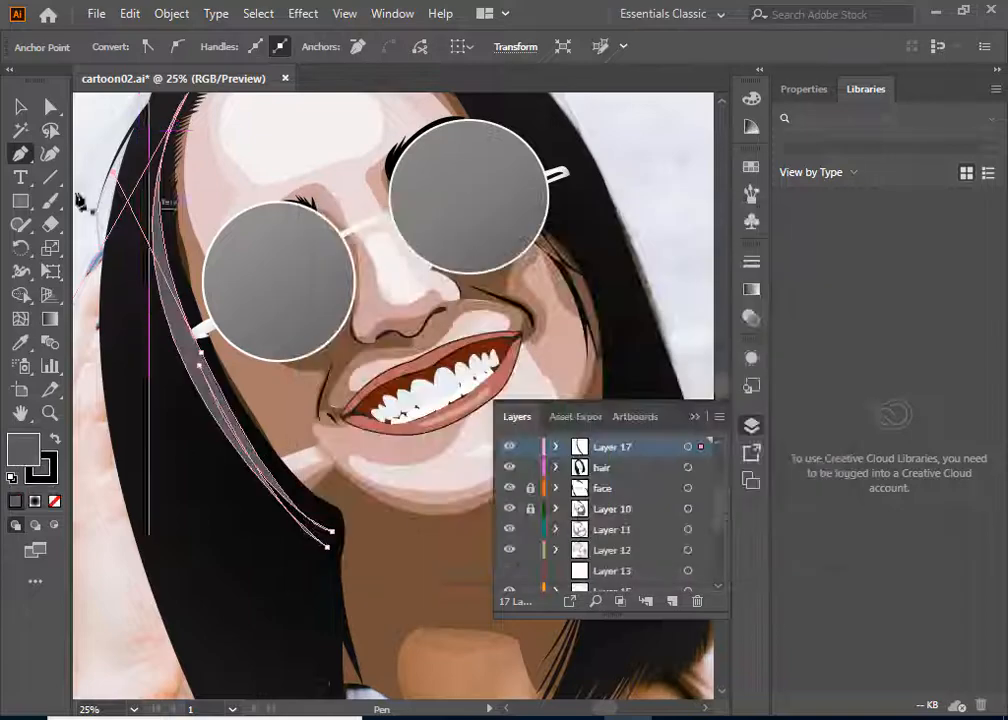
# Step: Check the grey strand against the whole hair shape and delete the strand
pyautogui.press('v')
pyautogui.click(151, 443)
pyautogui.hotkey('ctrl', '-')
pyautogui.hotkey('ctrl', '-')
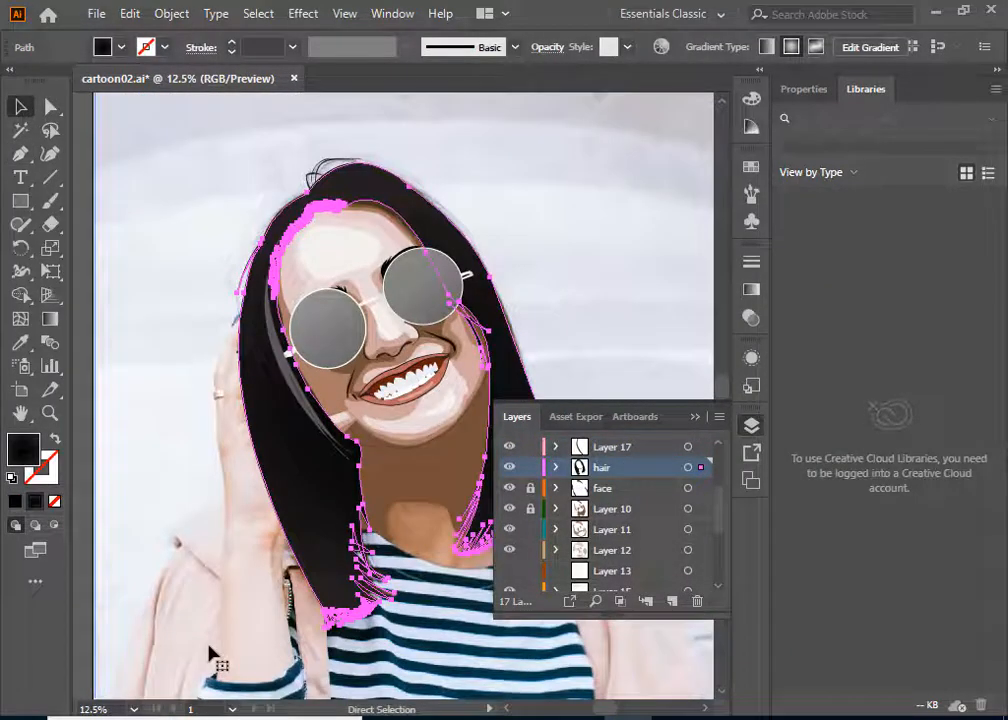
pyautogui.hotkey('ctrl', 'z')
pyautogui.press('Delete')
# Step: Set the fill for new shapes to solid dark grey with no stroke
pyautogui.doubleClick(18, 443)
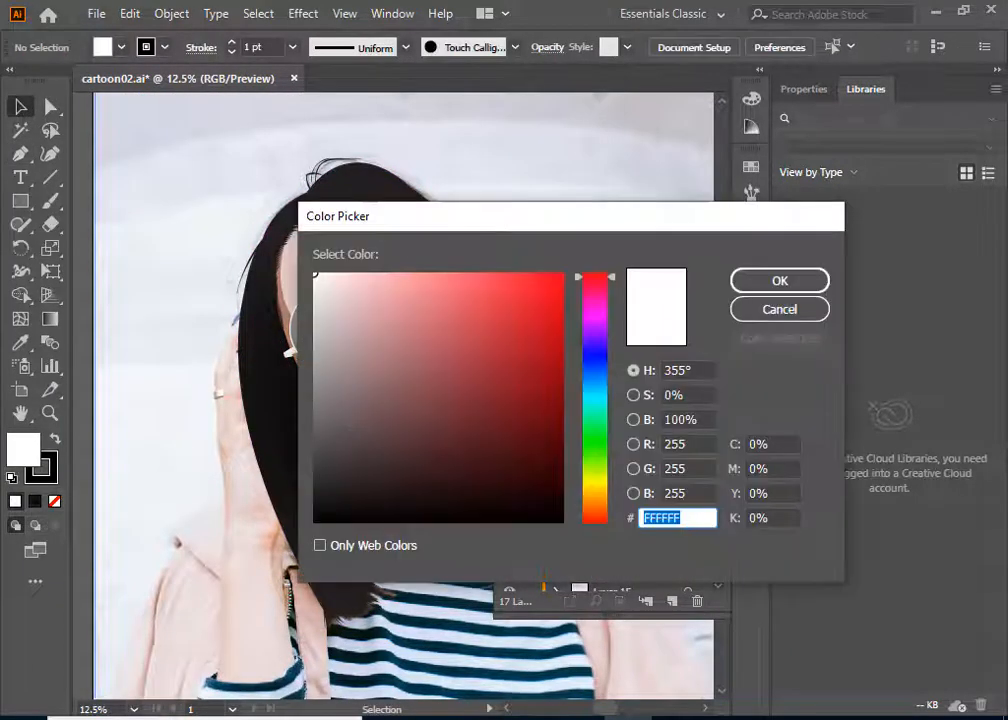
pyautogui.click(324, 457)
pyautogui.click(776, 281)
pyautogui.click(42, 468)
pyautogui.click(55, 503)
# Step: Draw the lower outline of a dark grey hair highlight with the Pen tool, from the left hairline past the left lens
pyautogui.press('p')
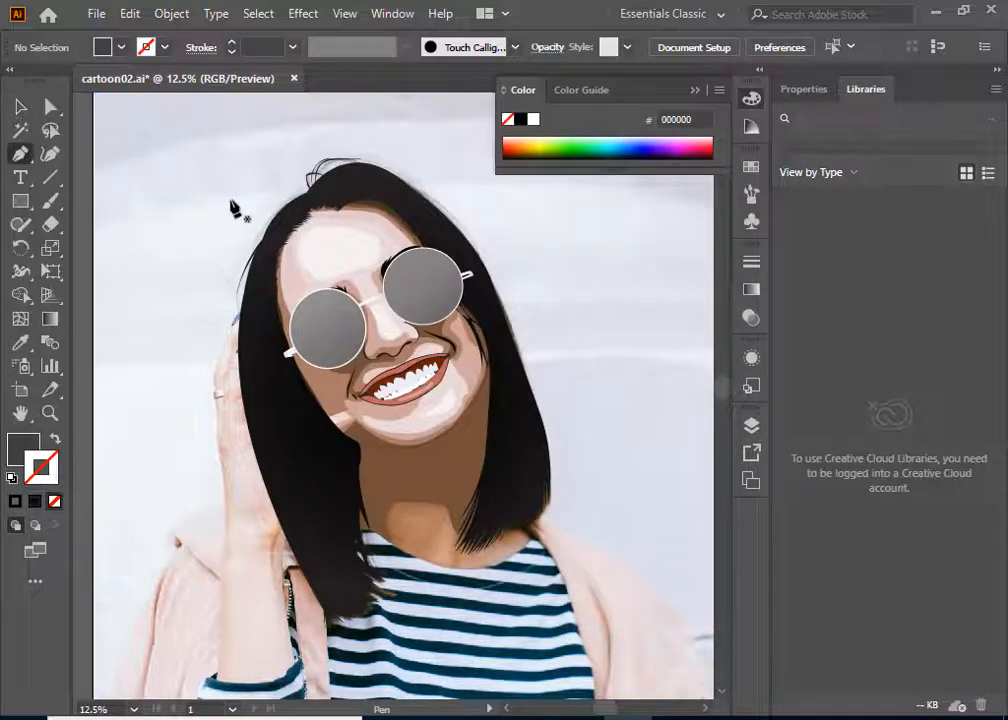
pyautogui.hotkey('ctrl', '+')
pyautogui.scroll(3, 150, 262)
pyautogui.click(241, 214)
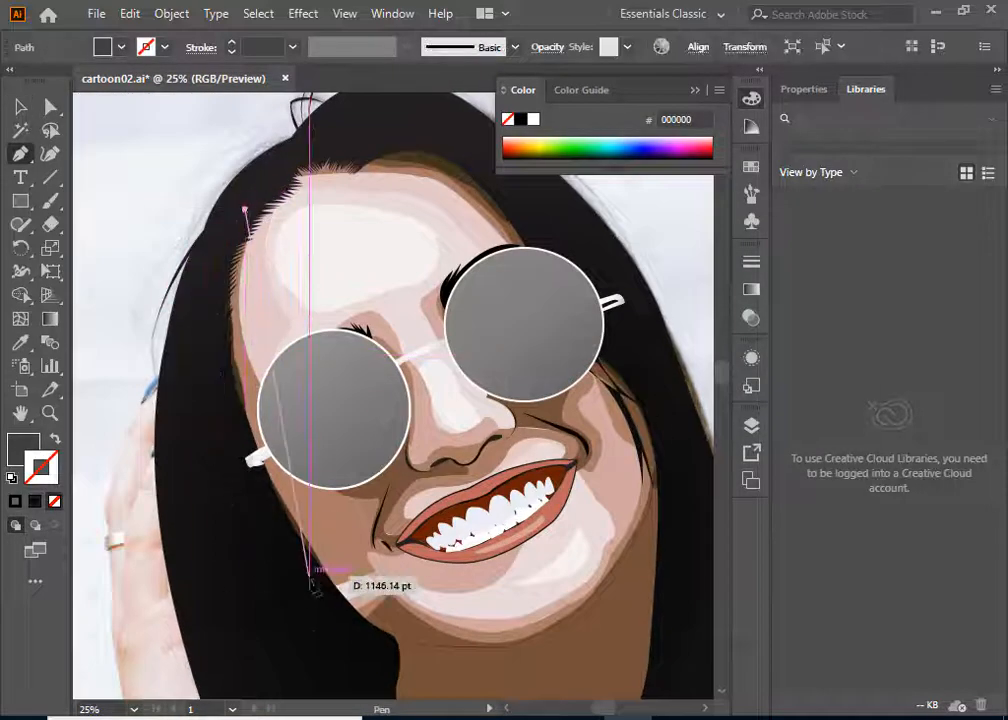
pyautogui.moveTo(313, 574); pyautogui.dragTo(460, 682)
pyautogui.click(309, 391)
pyautogui.moveTo(217, 169); pyautogui.dragTo(201, 332)
pyautogui.moveTo(298, 652); pyautogui.dragTo(376, 581)
pyautogui.click(297, 433)
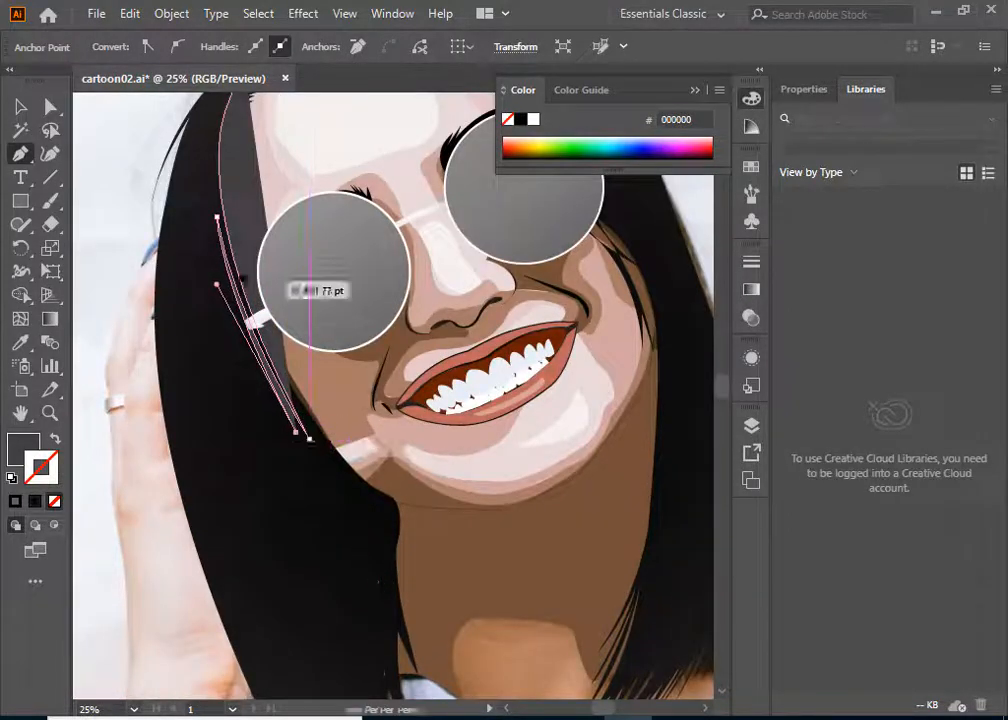
# Step: Taper the dark grey highlight at the left hairline, close its outline at the starting point and deselect it
pyautogui.scroll(2, 246, 270)
pyautogui.moveTo(248, 161); pyautogui.dragTo(362, 210)
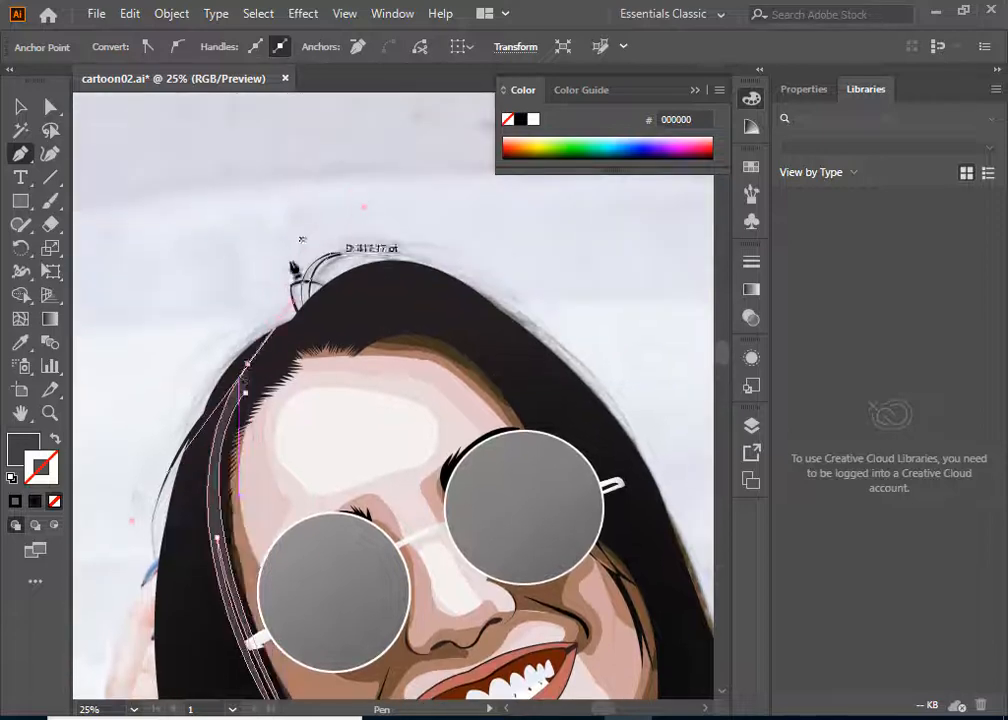
pyautogui.click(248, 364)
pyautogui.click(219, 424)
pyautogui.click(248, 364)
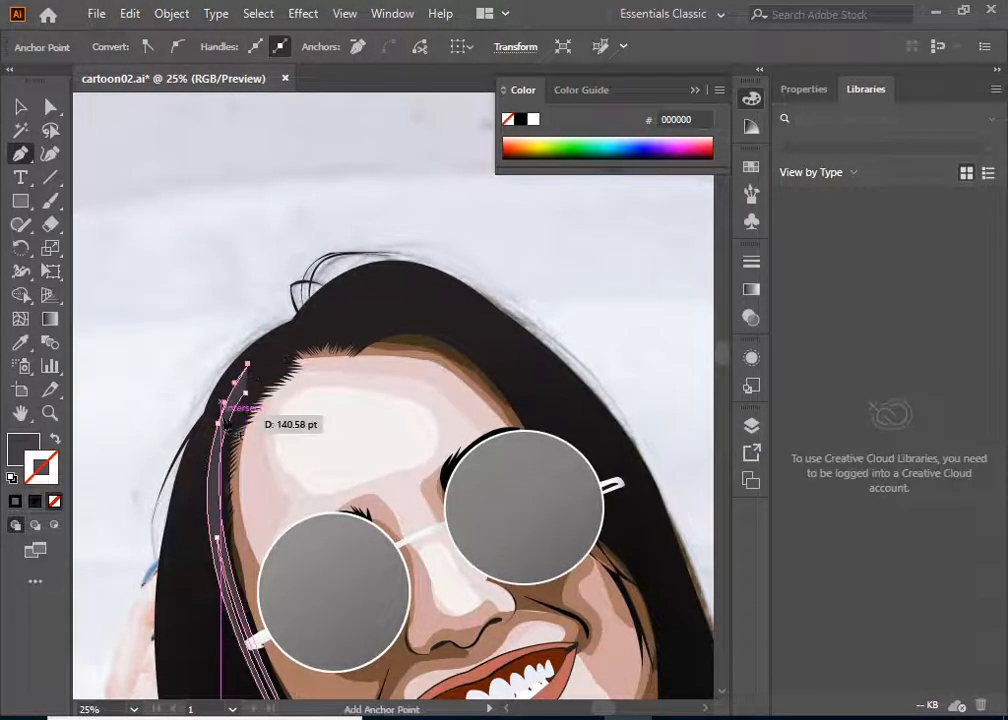
pyautogui.click(228, 407)
pyautogui.click(245, 393)
pyautogui.scroll(-1, 367, 368)
pyautogui.scroll(-6, 367, 368)
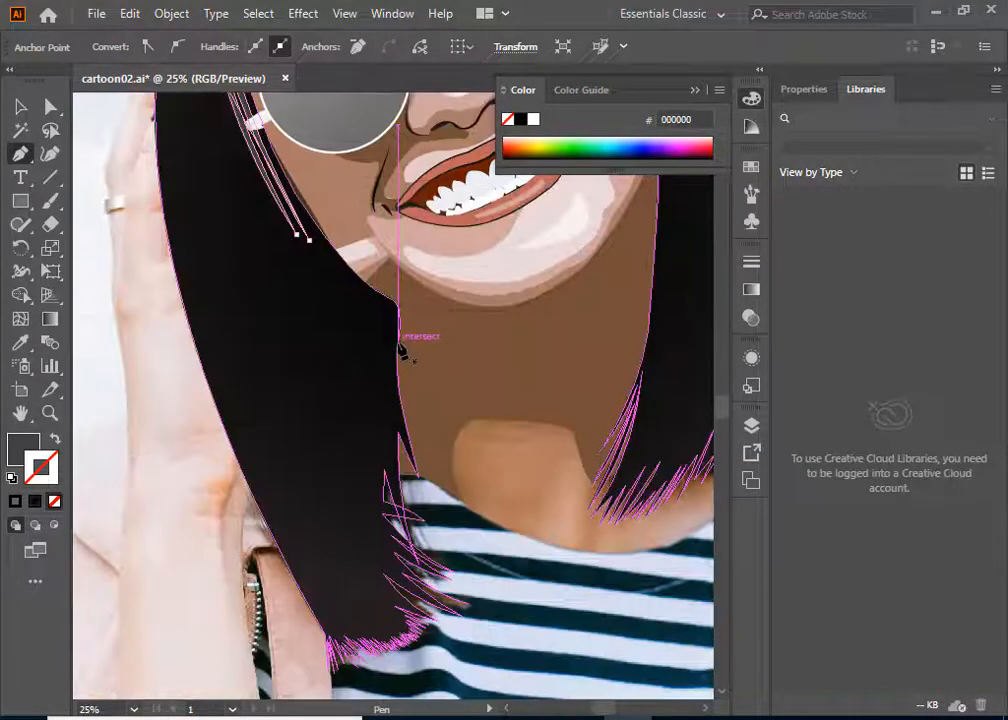
pyautogui.hotkey('ctrl', '-')
pyautogui.hotkey('ctrl', '-')
pyautogui.click(20, 108)
pyautogui.click(304, 285)
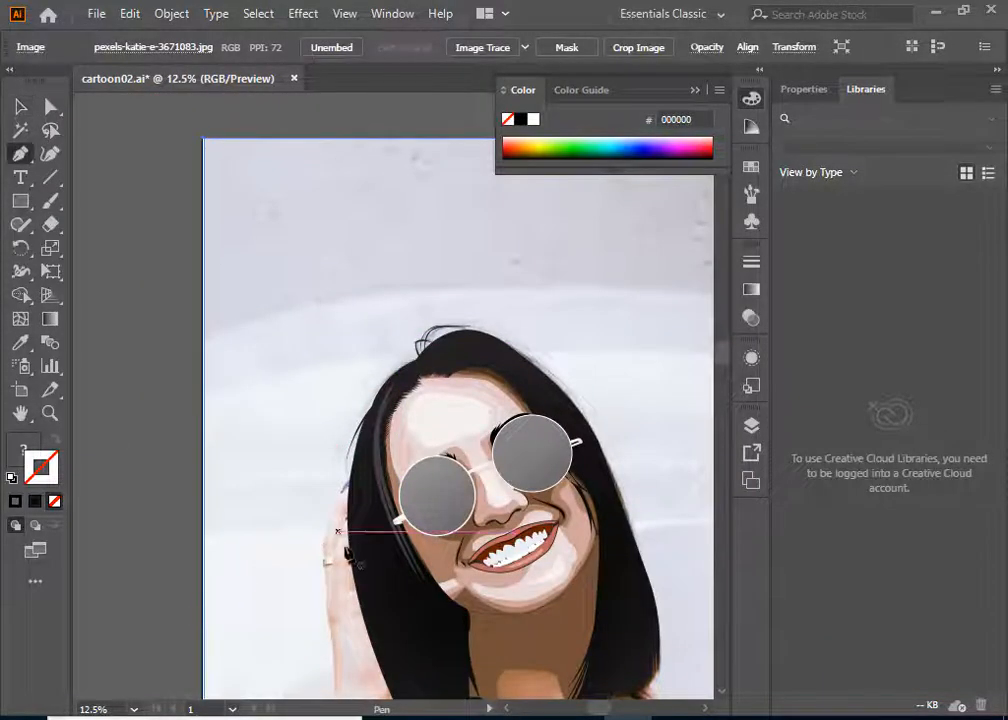
pyautogui.scroll(-4, 364, 445)
pyautogui.click(367, 339)
pyautogui.moveTo(454, 661); pyautogui.dragTo(550, 651)
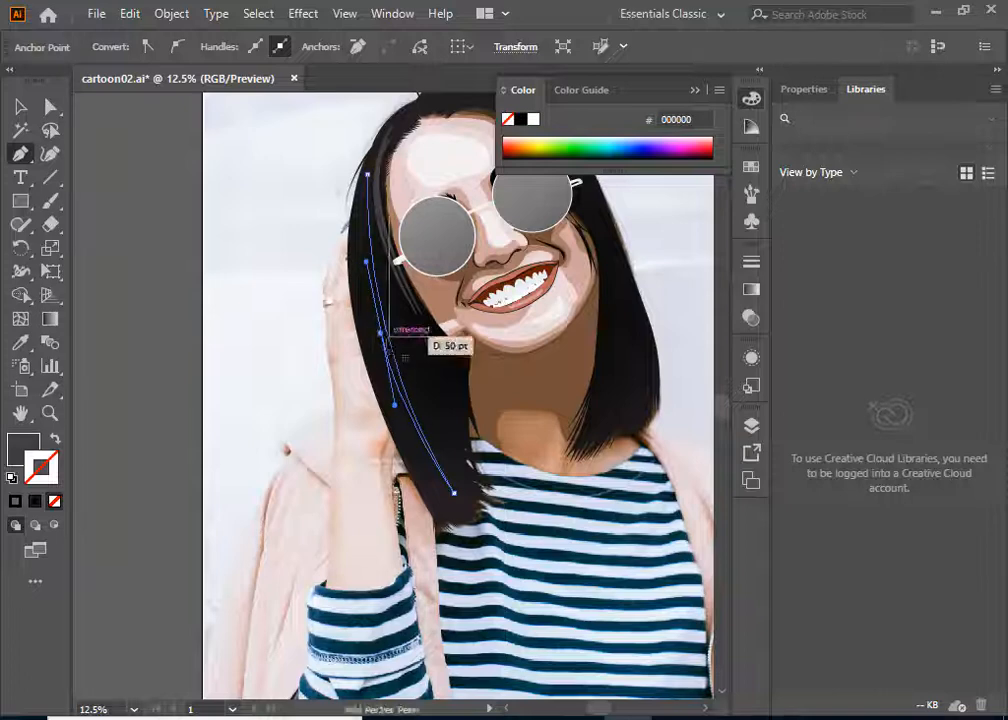
pyautogui.moveTo(492, 570)
pyautogui.mouseDown()
pyautogui.moveTo(392, 408)
pyautogui.moveTo(357, 280)
pyautogui.moveTo(353, 170)
pyautogui.moveTo(383, 290)
pyautogui.mouseUp()
pyautogui.hotkey('ctrl', 'z')
pyautogui.hotkey('ctrl', 'z')
pyautogui.hotkey('ctrl', 'z')
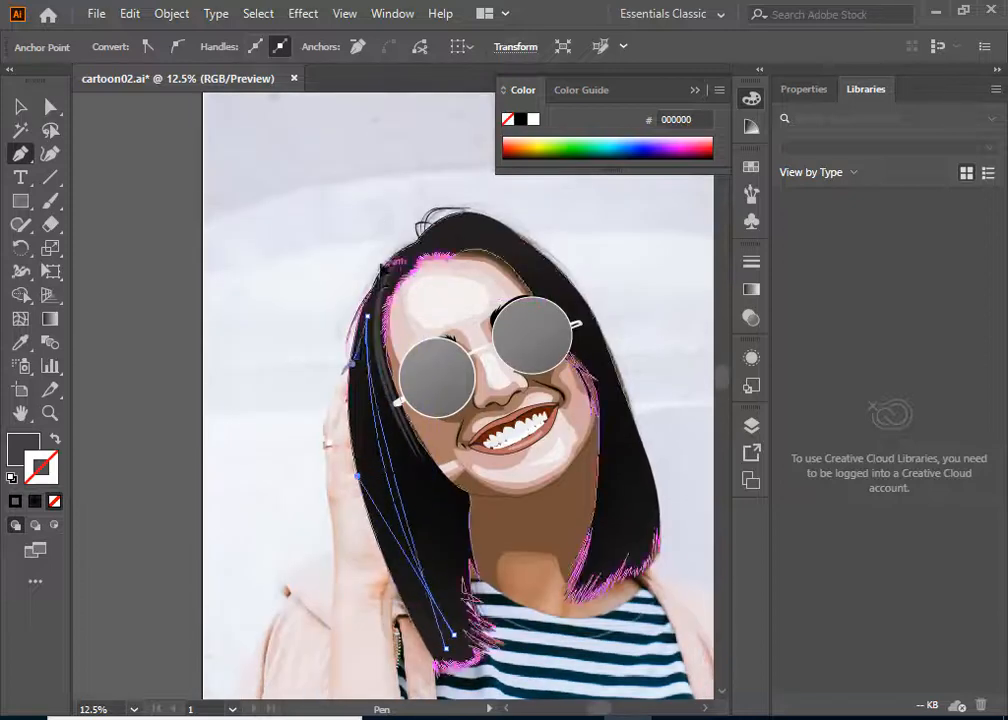
pyautogui.hotkey('ctrl', 'z')
pyautogui.scroll(-2, 408, 124)
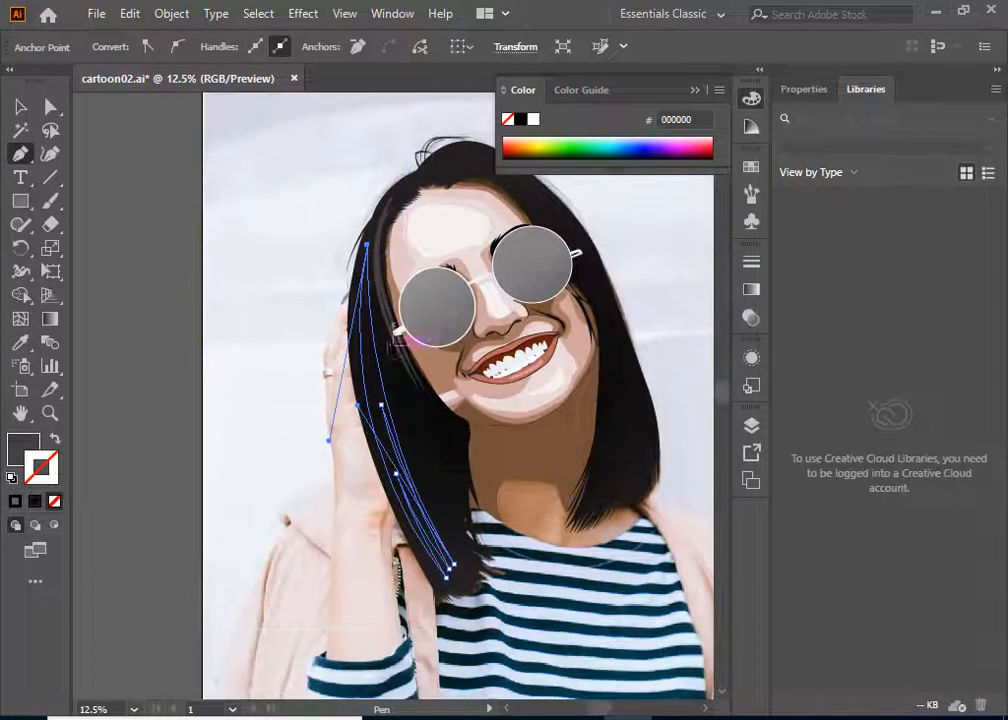
pyautogui.click(384, 340)
pyautogui.moveTo(453, 461)
pyautogui.mouseDown()
pyautogui.moveTo(485, 497)
pyautogui.moveTo(455, 461)
pyautogui.mouseUp()
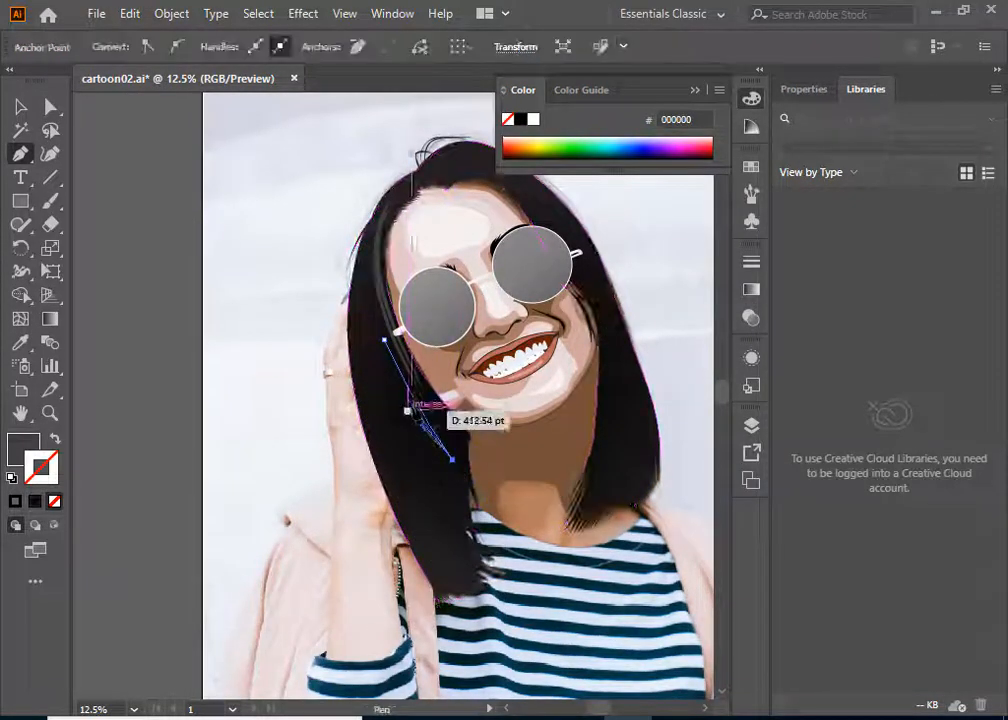
pyautogui.moveTo(408, 411); pyautogui.dragTo(398, 395)
pyautogui.hotkey('ctrl', 'z')
pyautogui.hotkey('ctrl', 'z')
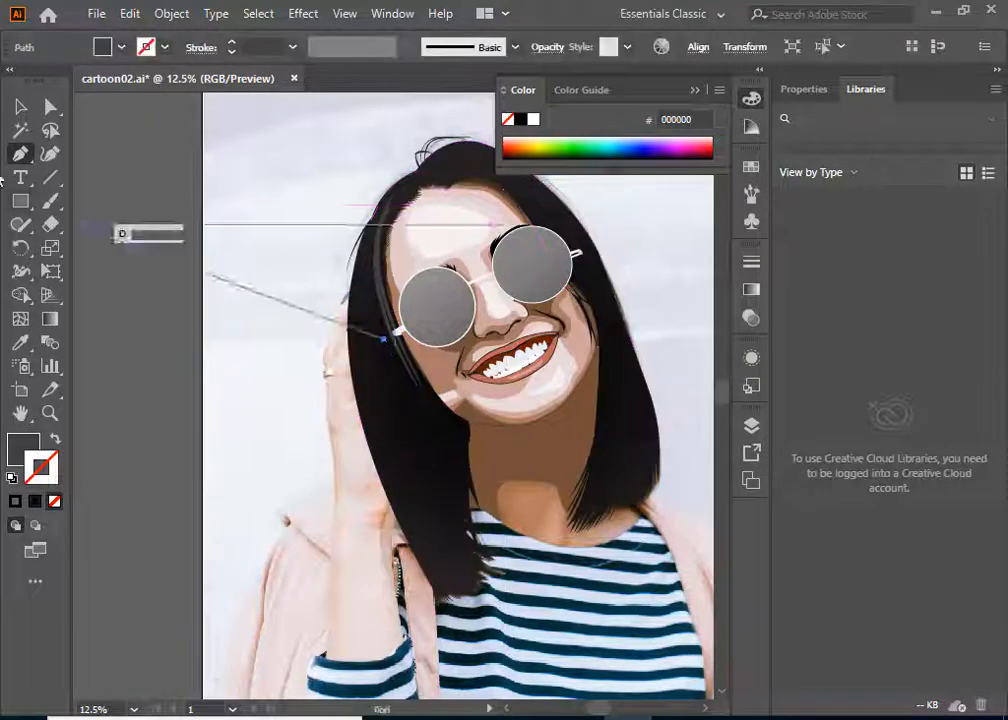
# Step: Select the black hair shape and add a new empty layer directly above the hair layer
pyautogui.click(20, 106)
pyautogui.click(430, 463)
pyautogui.click(136, 227)
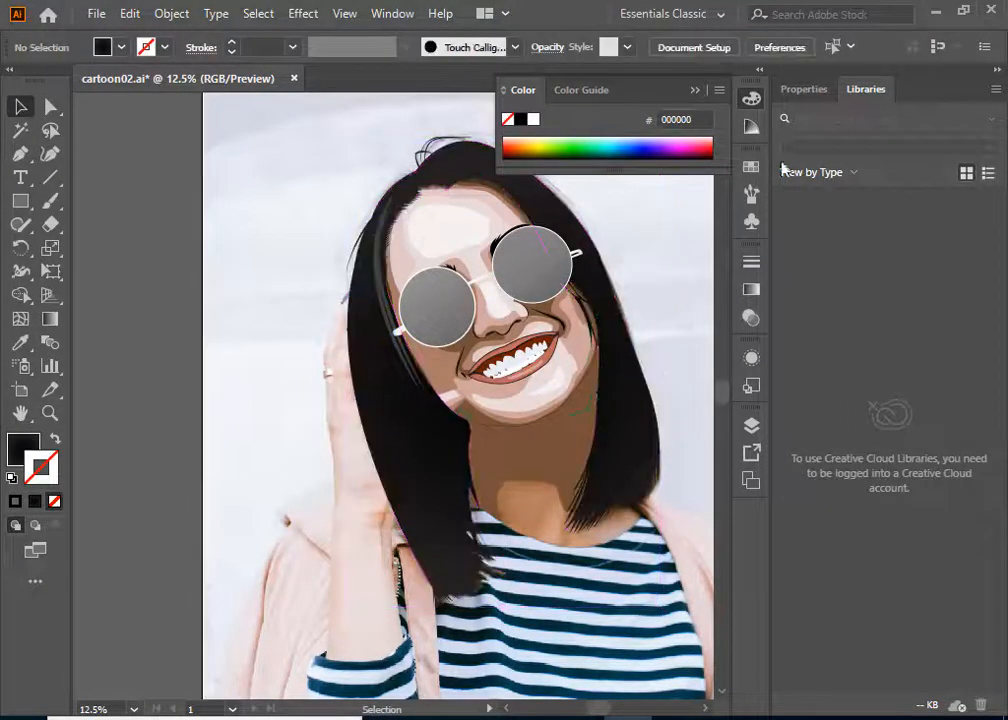
pyautogui.click(751, 425)
pyautogui.click(673, 601)
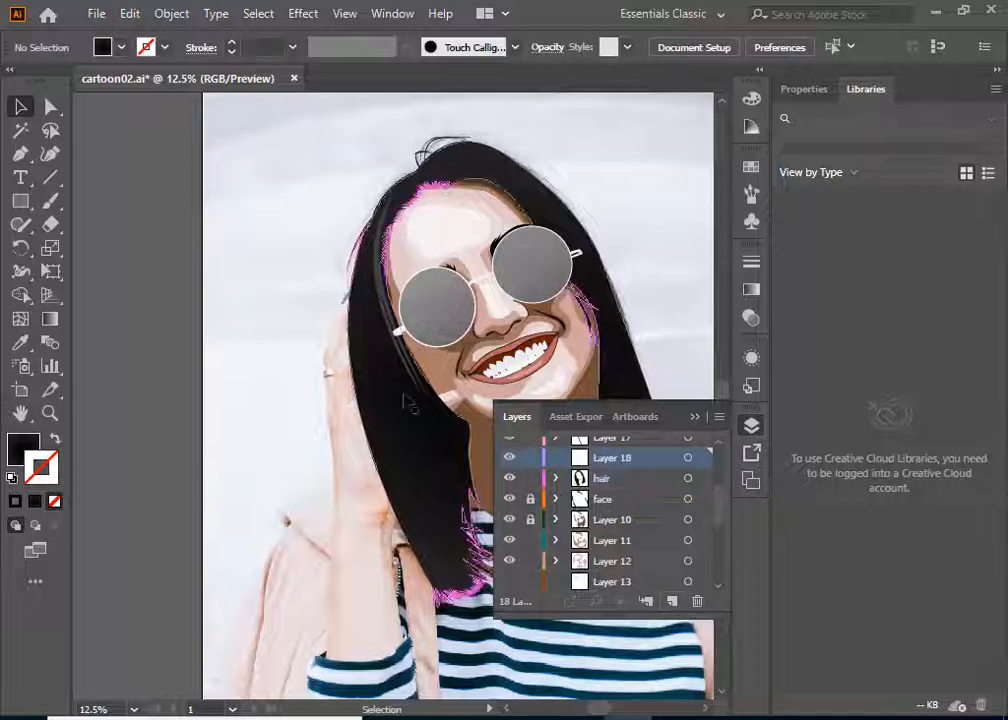
pyautogui.click(20, 153)
pyautogui.click(360, 301)
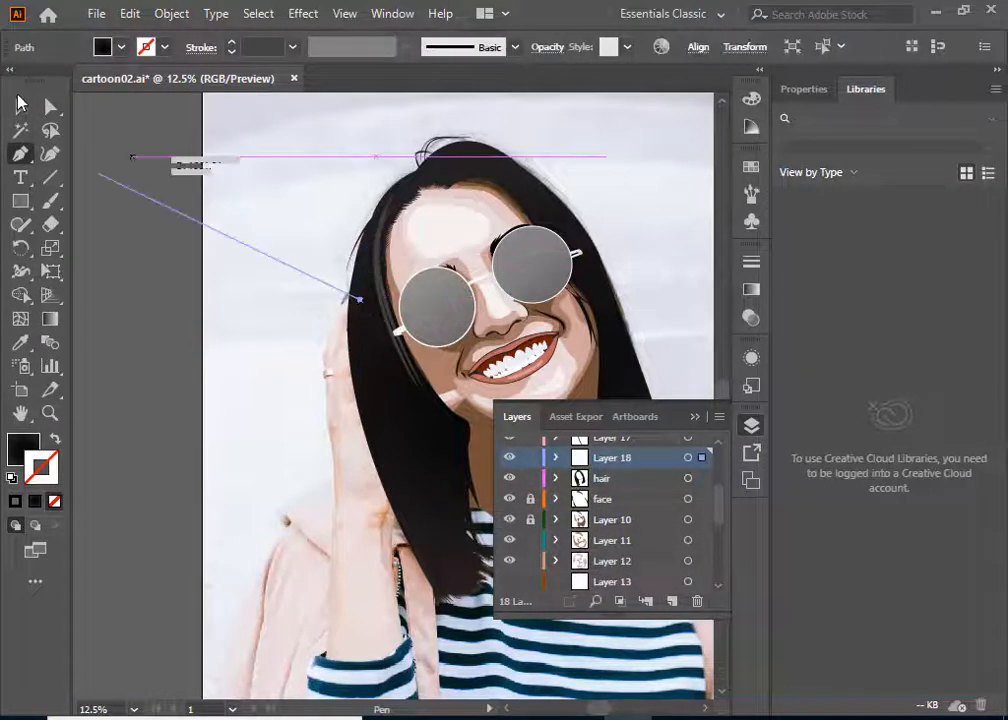
pyautogui.click(20, 106)
pyautogui.click(392, 411)
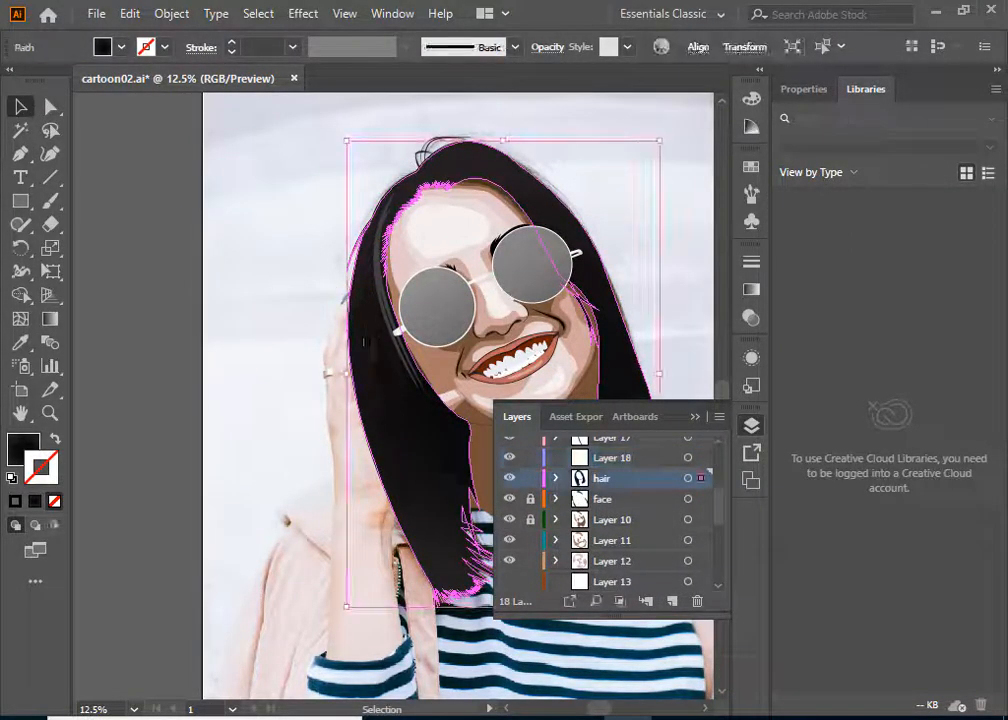
pyautogui.click(673, 601)
# Step: Draw a long strand with split lower tips down the left side of the hair with the Pen tool and close its outline
pyautogui.click(20, 153)
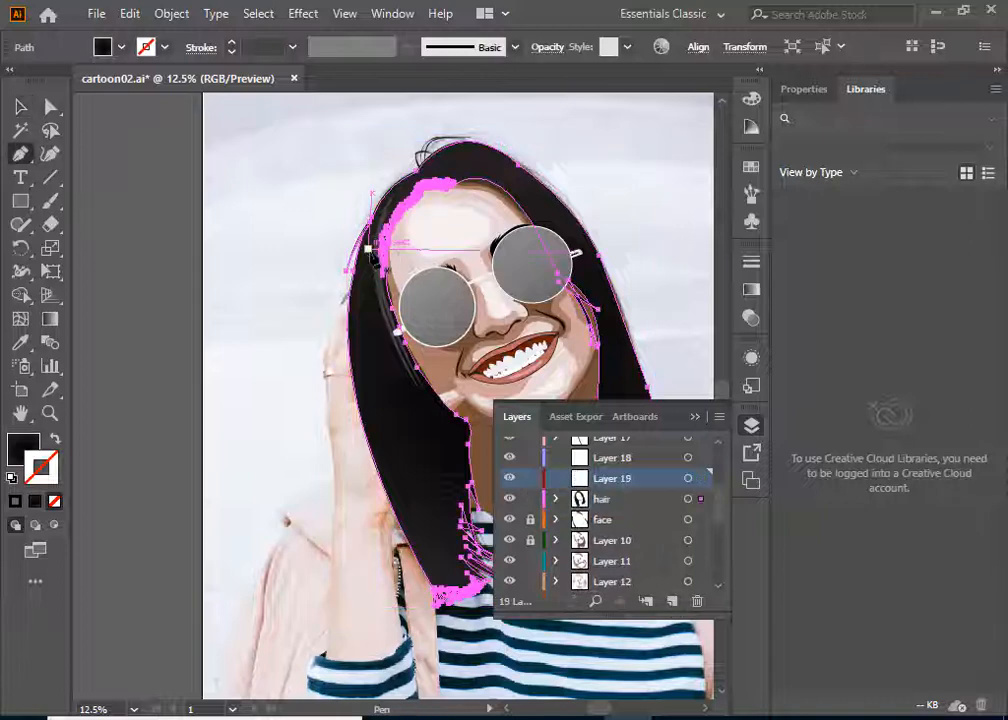
pyautogui.click(367, 248)
pyautogui.scroll(-2, 446, 452)
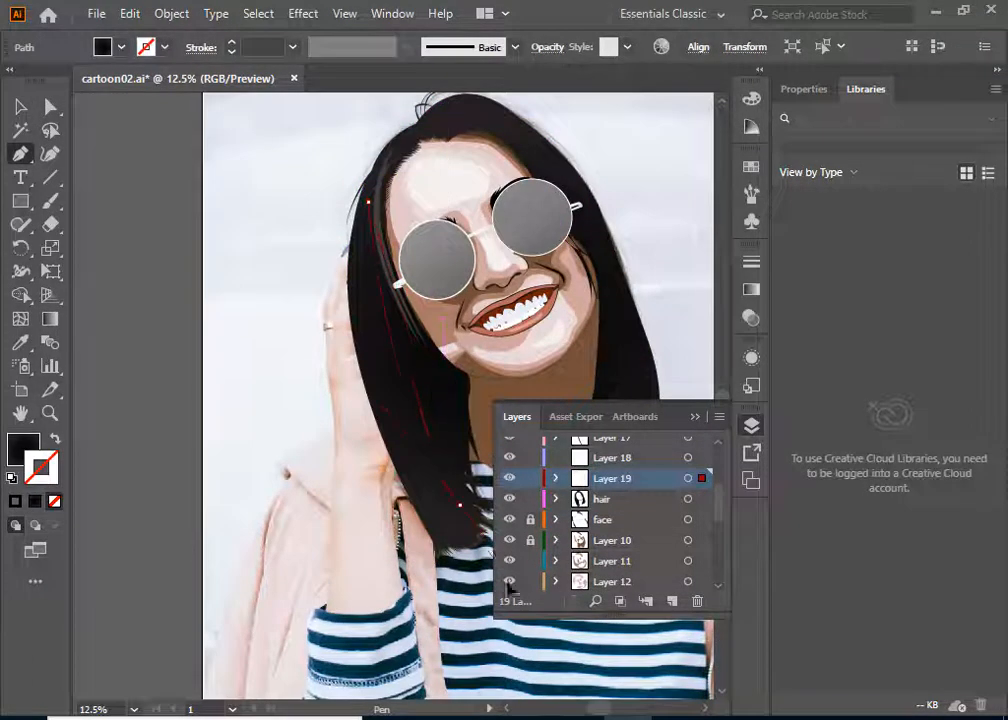
pyautogui.moveTo(396, 280); pyautogui.dragTo(396, 368)
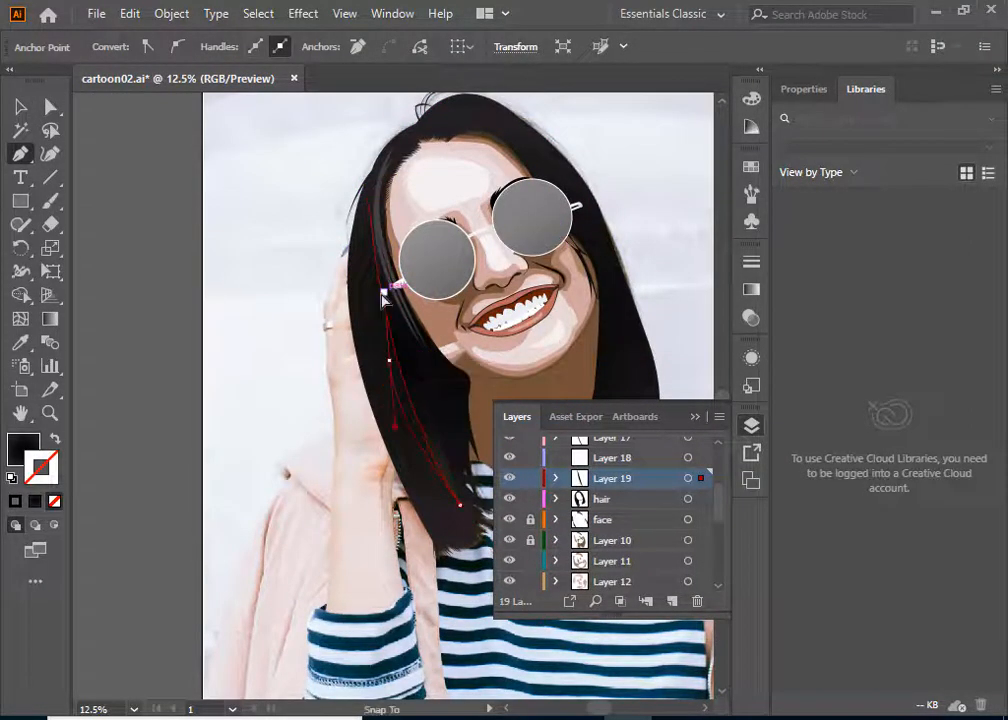
pyautogui.click(388, 360)
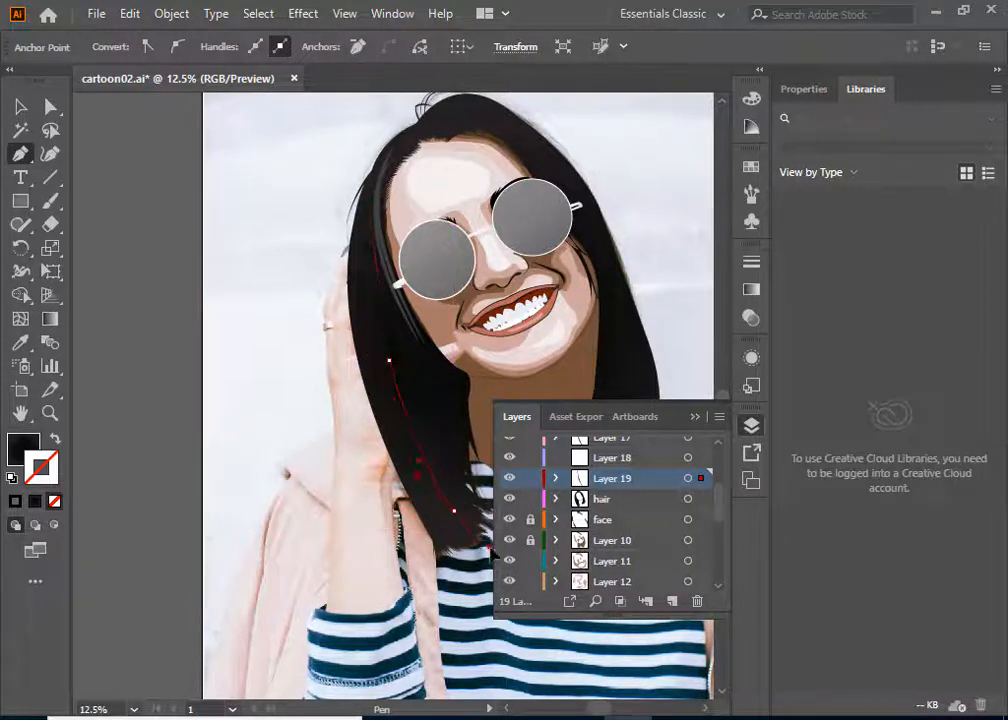
pyautogui.click(455, 512)
pyautogui.moveTo(381, 377); pyautogui.dragTo(376, 332)
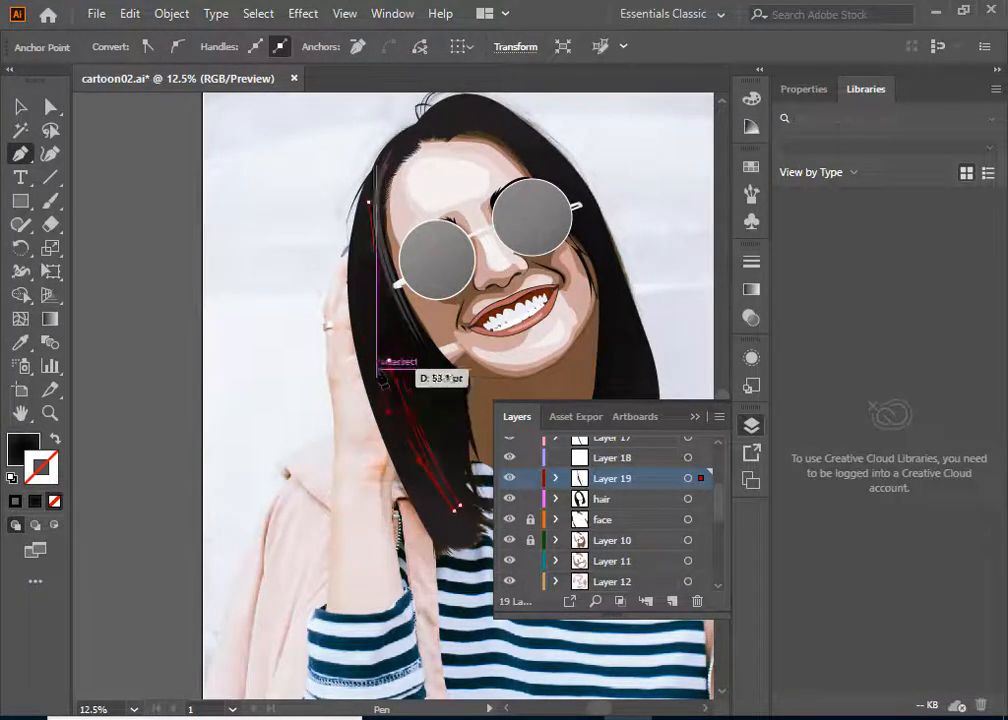
pyautogui.moveTo(368, 202); pyautogui.dragTo(404, 187)
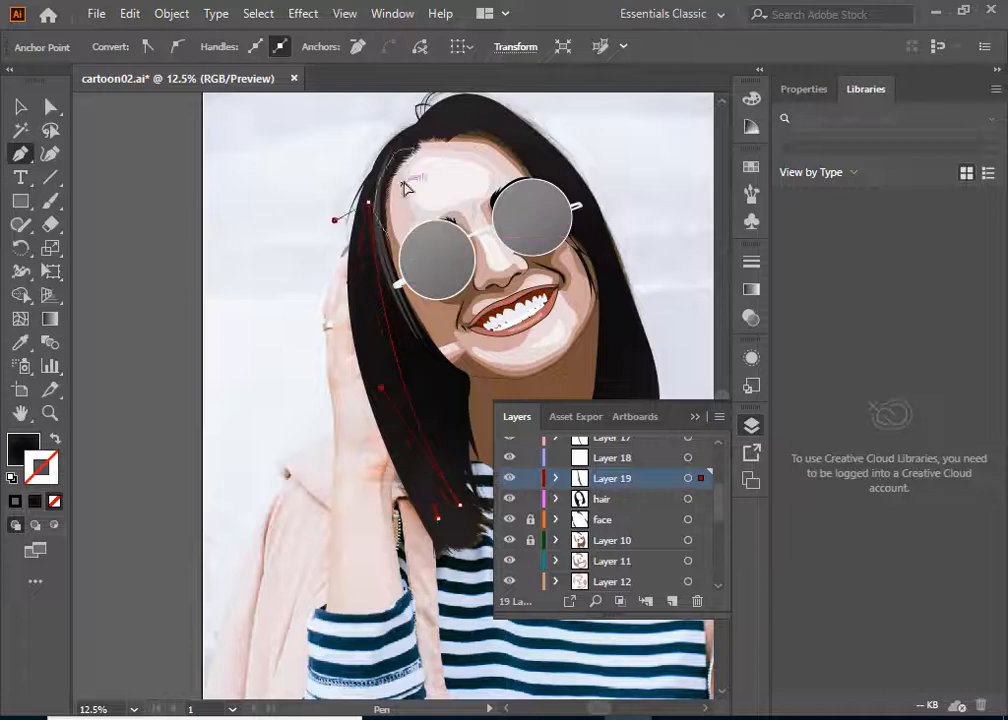
# Step: Fill the new left strand with the dark grey 423F3F sampled from the existing hair highlight and deselect it
pyautogui.scroll(4, 388, 280)
pyautogui.scroll(-4, 413, 492)
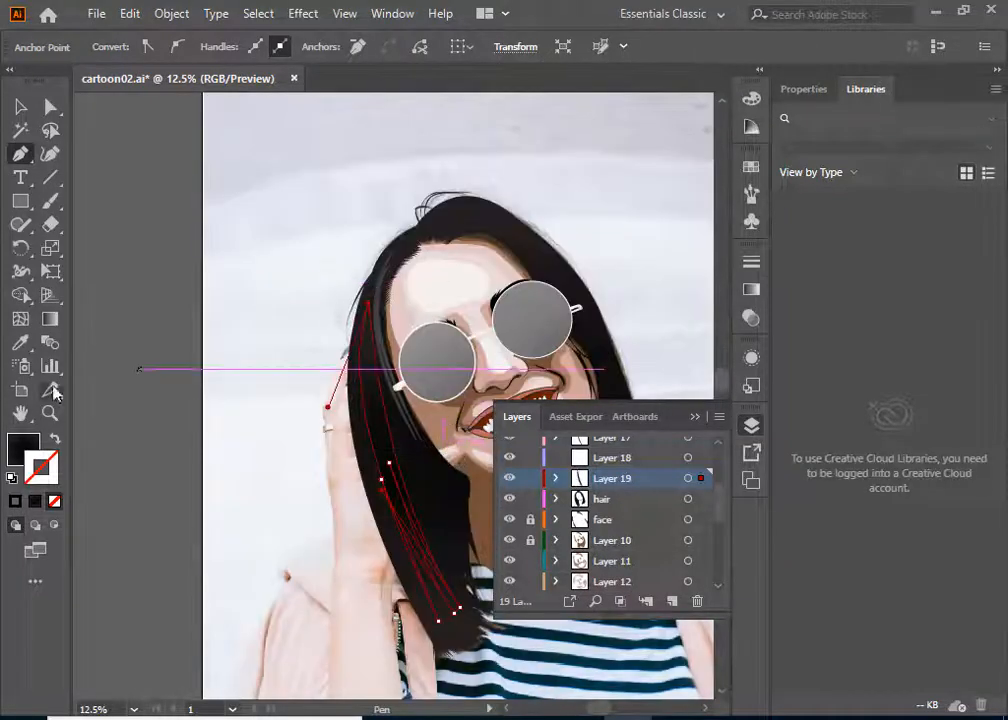
pyautogui.doubleClick(23, 448)
pyautogui.click(326, 486)
pyautogui.click(779, 279)
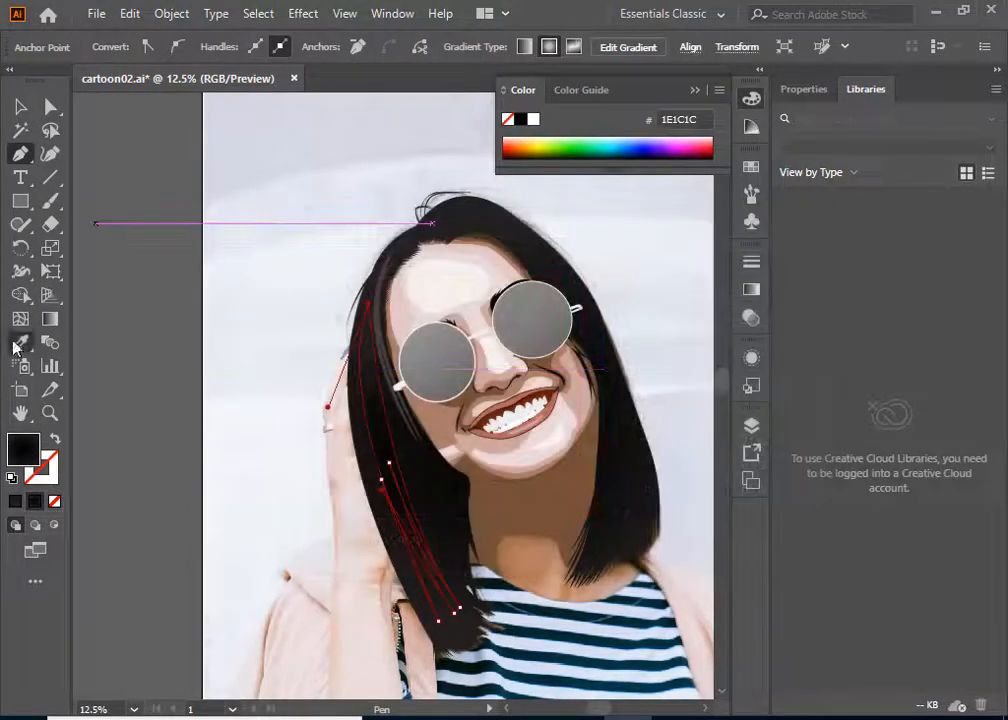
pyautogui.click(17, 345)
pyautogui.click(384, 298)
pyautogui.click(19, 109)
pyautogui.click(254, 361)
pyautogui.scroll(-1, 370, 420)
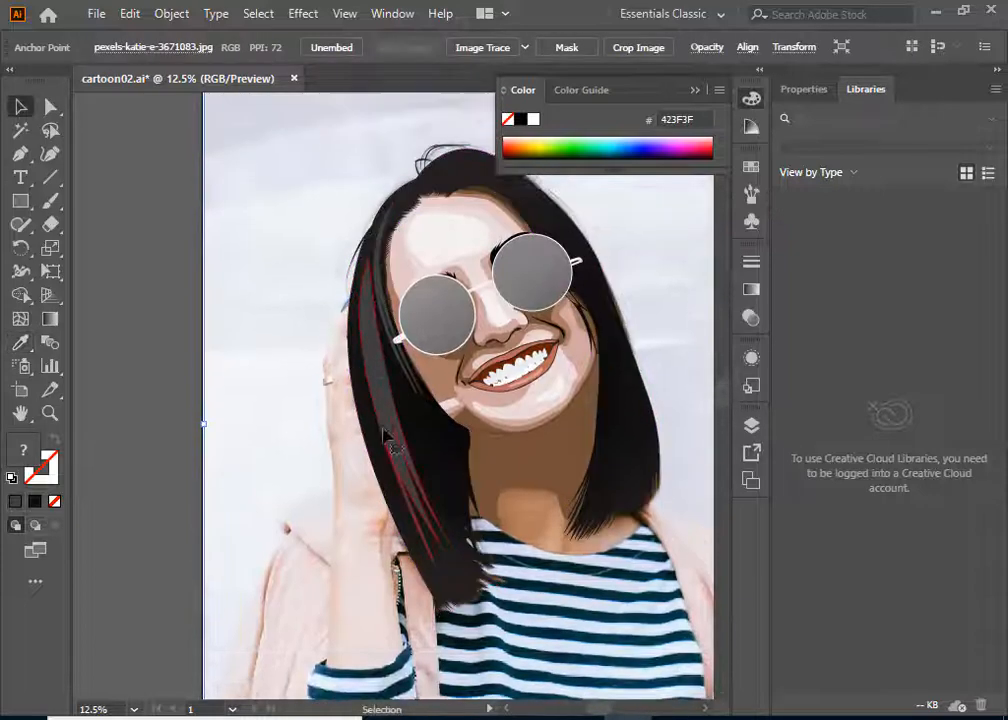
# Step: Draw the inner edge of a hair highlight with the Pen tool, curving from above the forehead past the right lens to beside the cheek
pyautogui.moveTo(481, 288); pyautogui.dragTo(269, 411)
pyautogui.scroll(1, 236, 298)
pyautogui.moveTo(236, 298); pyautogui.dragTo(135, 220)
pyautogui.click(135, 228)
pyautogui.moveTo(295, 393); pyautogui.dragTo(319, 403)
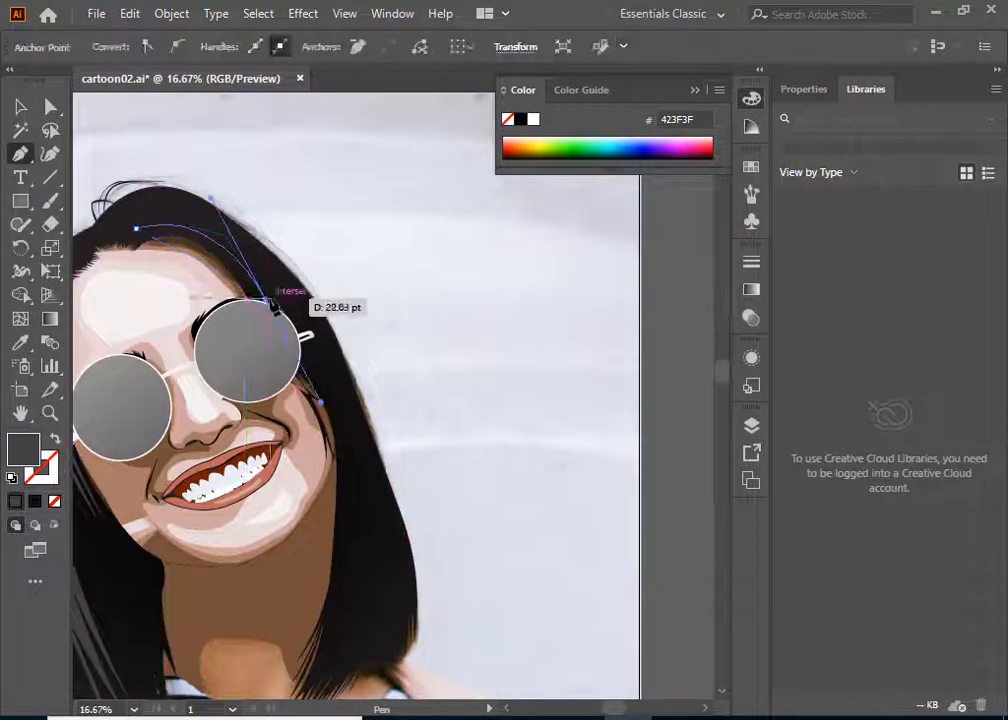
pyautogui.click(266, 300)
pyautogui.moveTo(348, 490); pyautogui.dragTo(350, 592)
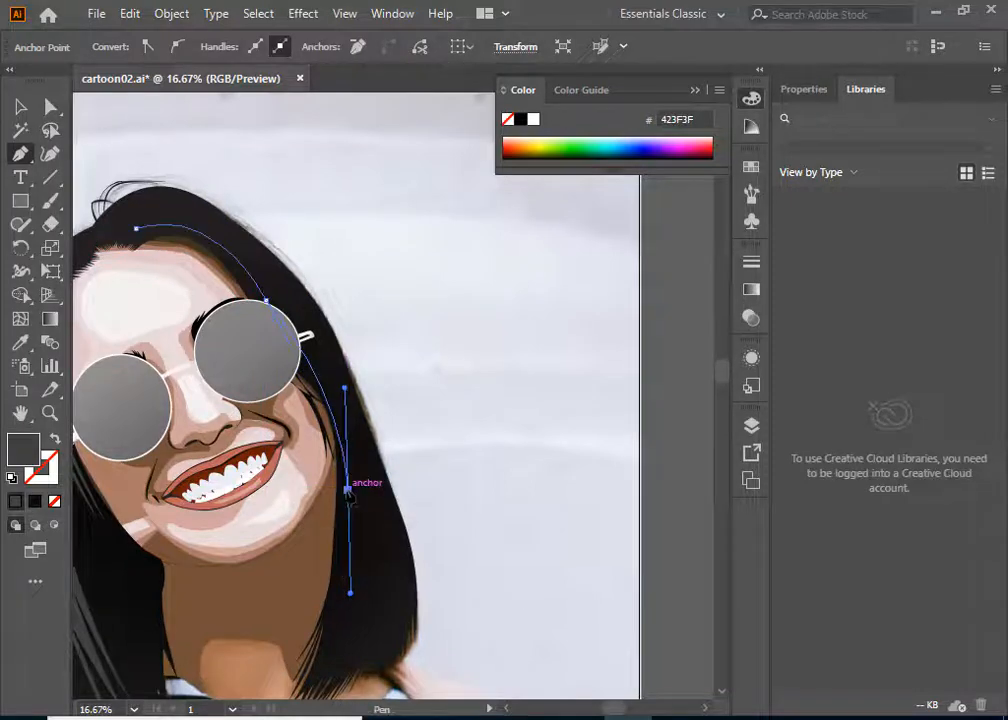
# Step: Continue the highlight's outline with a notch above the right lens, a second pointed tip beside the cheek and a curve back to the crown
pyautogui.moveTo(251, 264); pyautogui.dragTo(168, 186)
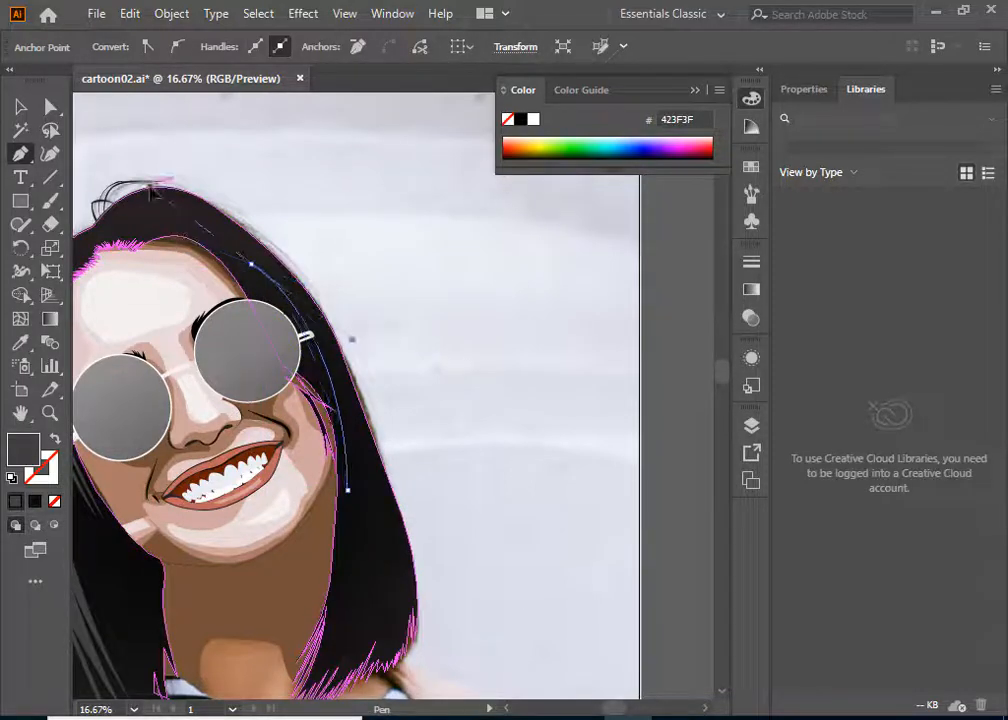
pyautogui.moveTo(357, 472); pyautogui.dragTo(372, 577)
pyautogui.click(357, 472)
pyautogui.moveTo(178, 198); pyautogui.dragTo(304, 603)
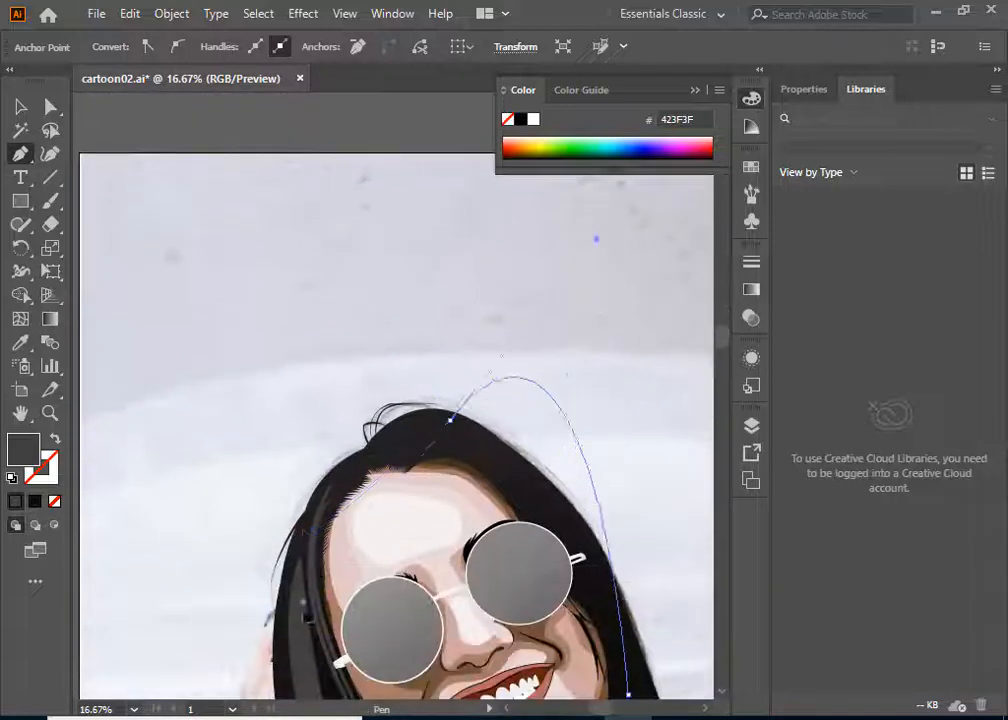
pyautogui.moveTo(500, 356); pyautogui.dragTo(287, 172)
pyautogui.moveTo(279, 270); pyautogui.dragTo(279, 269)
pyautogui.click(450, 318)
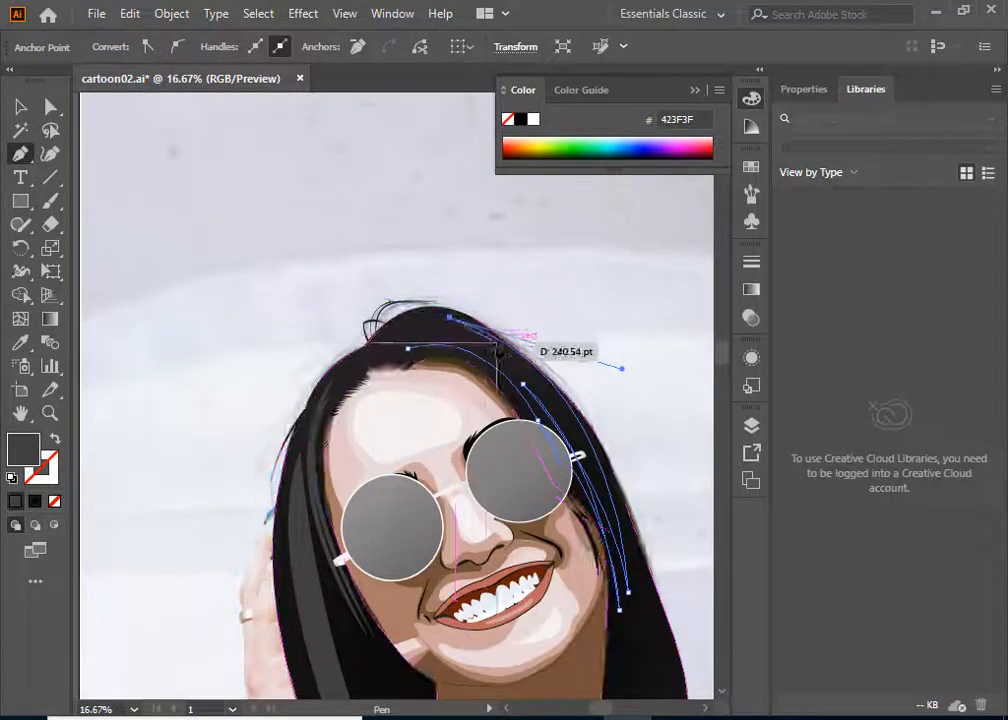
# Step: Add a pointed zigzag end to the highlight at the crown and close its outline at the starting point
pyautogui.click(417, 326)
pyautogui.hotkey('ctrl', 'z')
pyautogui.moveTo(411, 320); pyautogui.dragTo(387, 306)
pyautogui.click(411, 320)
pyautogui.moveTo(418, 368); pyautogui.dragTo(483, 318)
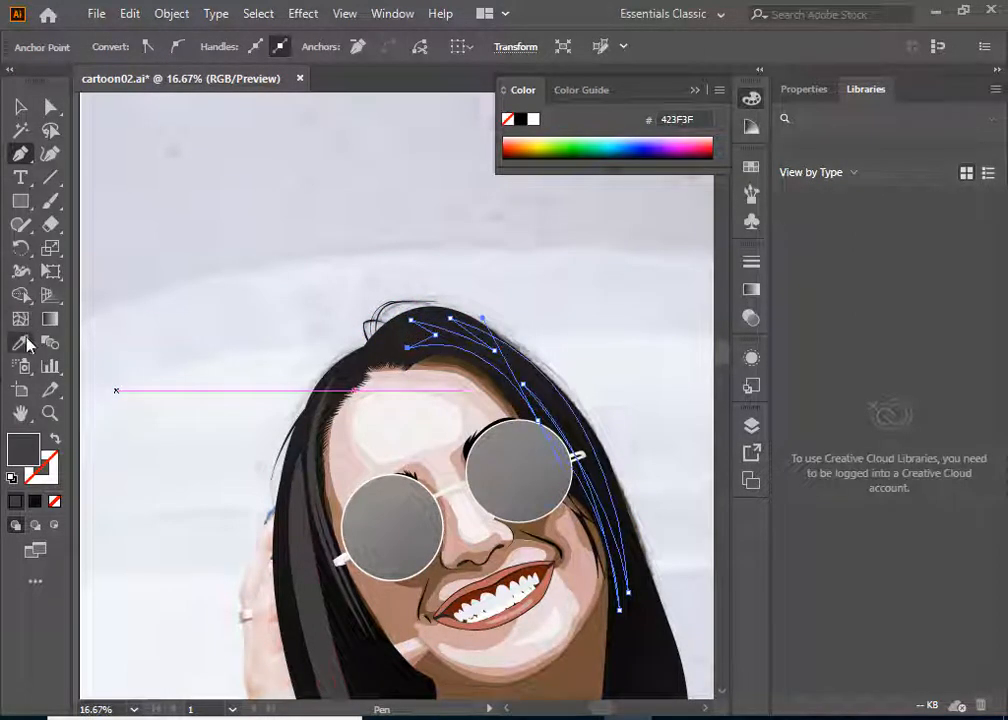
# Step: Fill the crown highlight with the dark grey 423F3F sampled from the left highlight, bring it to the front and deselect it
pyautogui.click(128, 18)
pyautogui.click(498, 358)
pyautogui.rightClick(498, 358)
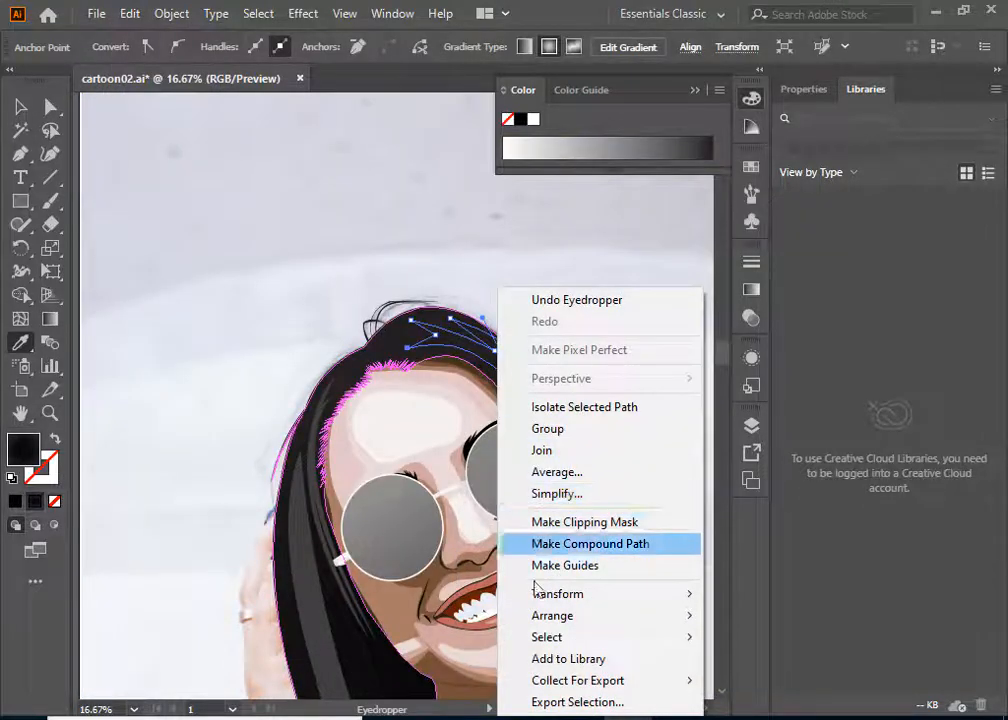
pyautogui.moveTo(574, 618)
pyautogui.click(760, 612)
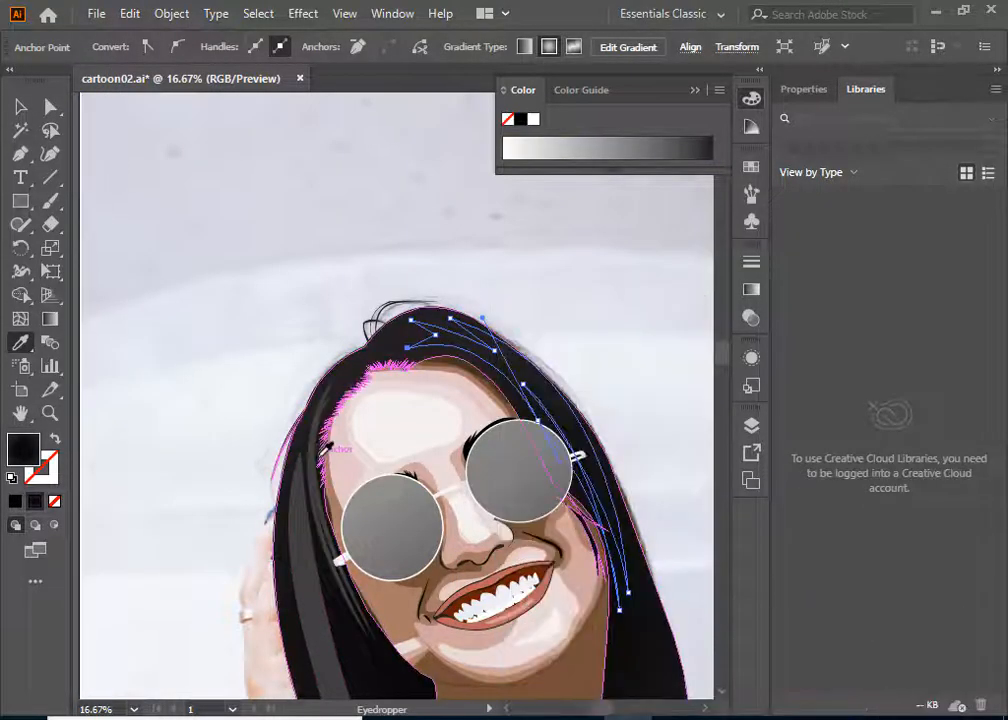
pyautogui.click(328, 447)
pyautogui.rightClick(527, 396)
pyautogui.moveTo(612, 616)
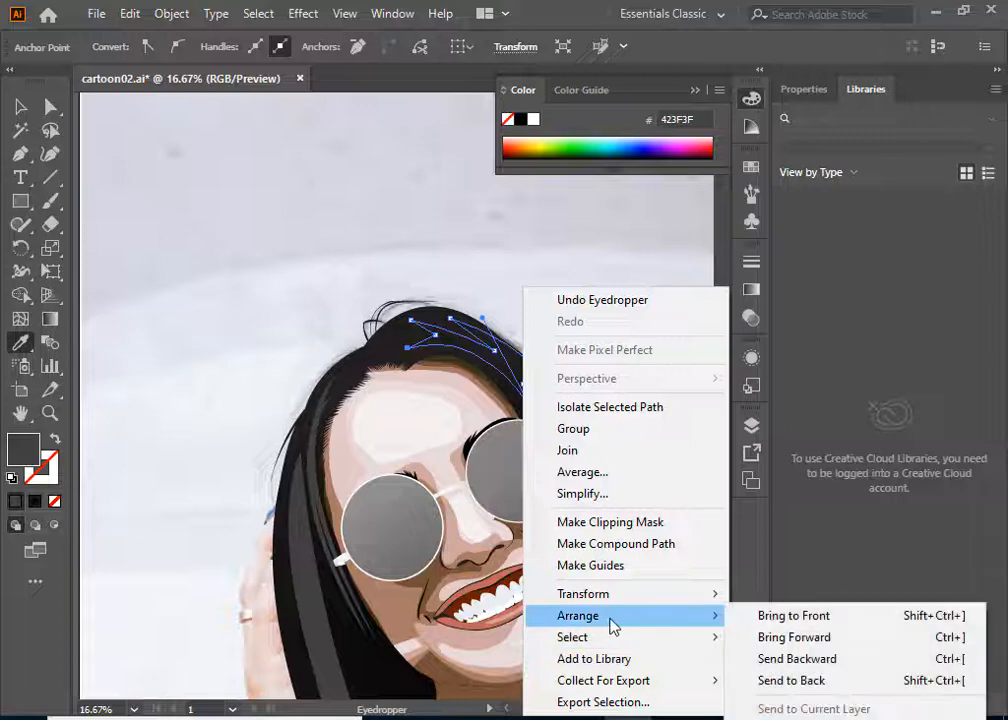
pyautogui.click(845, 616)
pyautogui.click(20, 106)
pyautogui.click(408, 316)
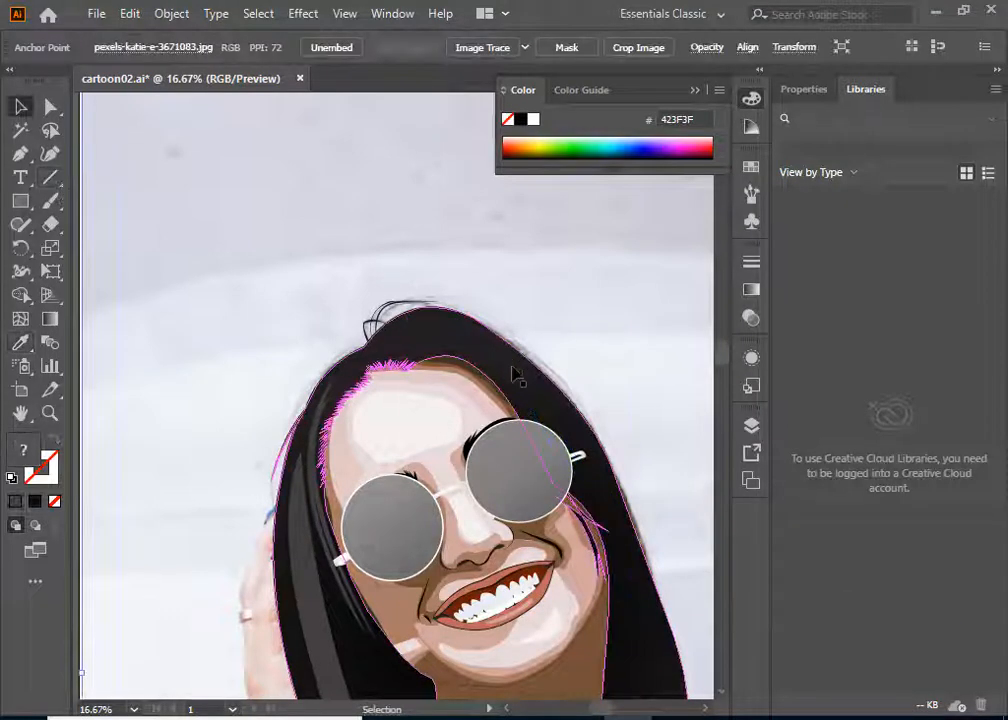
# Step: Try to move the hair highlight paths out of Layer 1 to a higher place in the layer stack
pyautogui.click(751, 425)
pyautogui.click(560, 580)
pyautogui.scroll(-1, 608, 541)
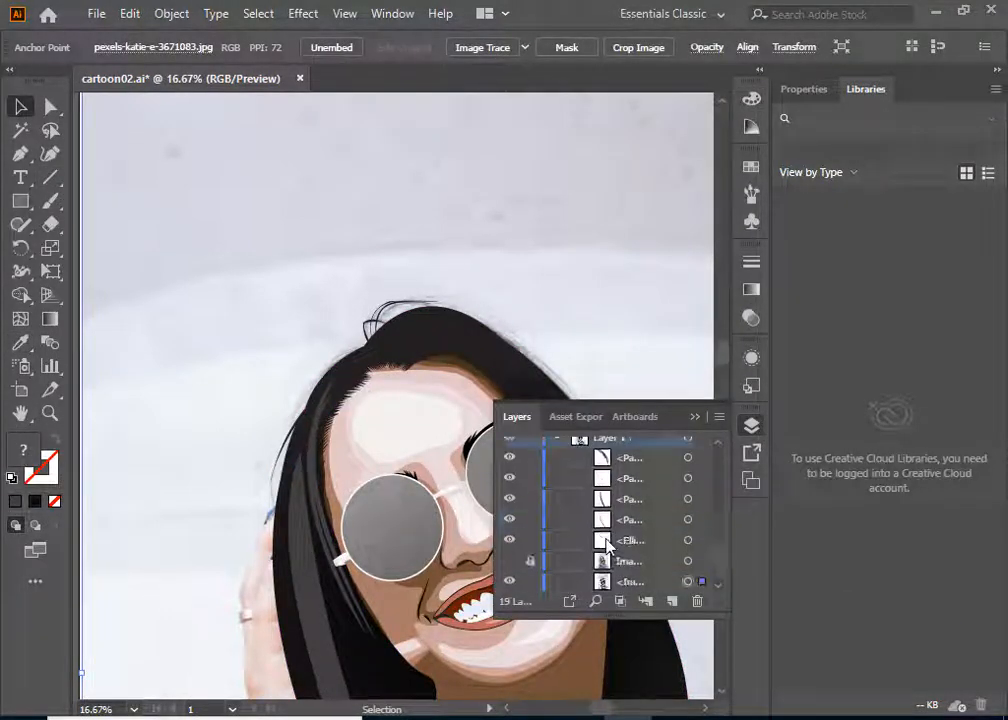
pyautogui.scroll(-3, 639, 540)
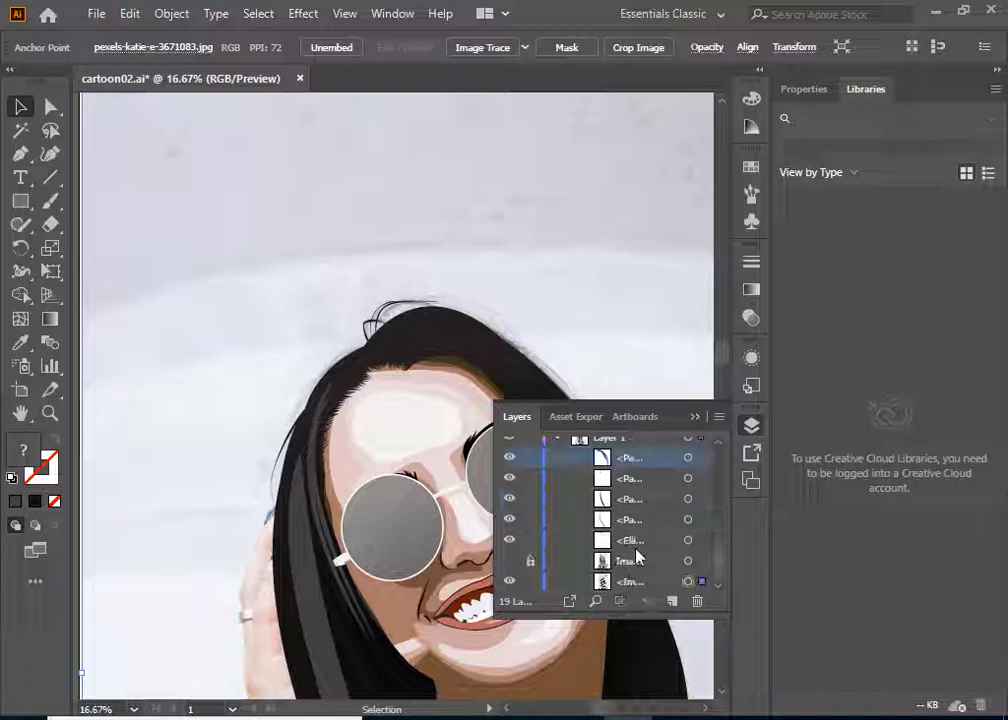
pyautogui.keyDown('ctrl'); pyautogui.click(643, 498); pyautogui.keyUp('ctrl')
pyautogui.scroll(3, 643, 492)
pyautogui.scroll(-3, 643, 490)
pyautogui.keyDown('ctrl'); pyautogui.click(635, 480); pyautogui.keyUp('ctrl')
pyautogui.scroll(3, 636, 482)
pyautogui.moveTo(640, 582); pyautogui.dragTo(630, 453)
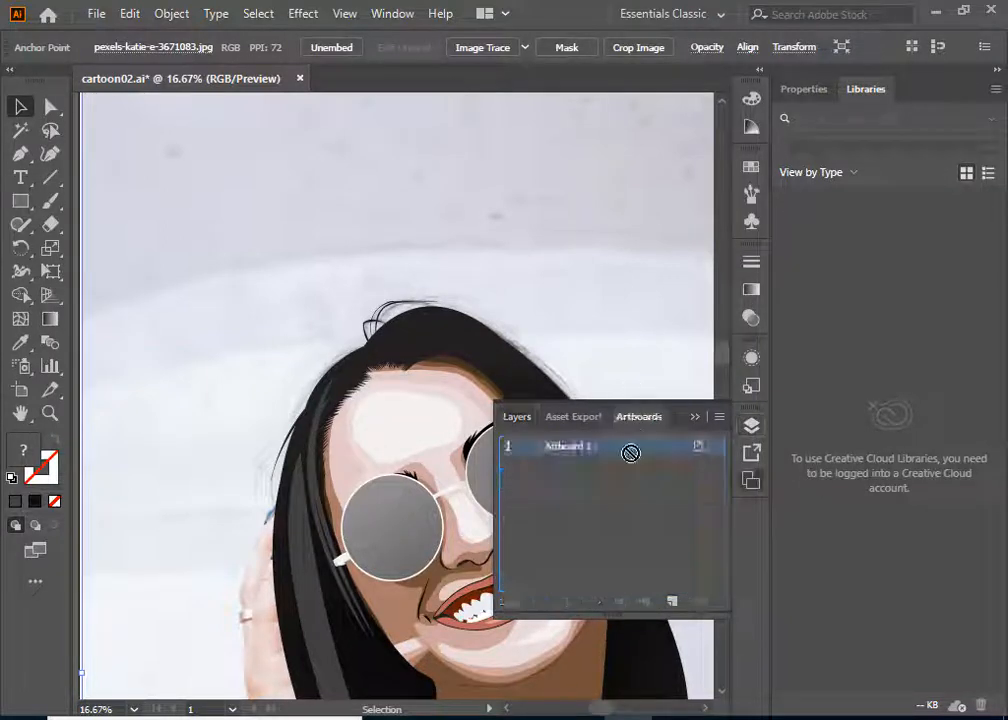
pyautogui.click(507, 422)
pyautogui.click(751, 425)
# Step: Select the four highlight paths in Layer 1, move them up the layer stack in front of the hair and check the whole hair
pyautogui.scroll(-3, 648, 508)
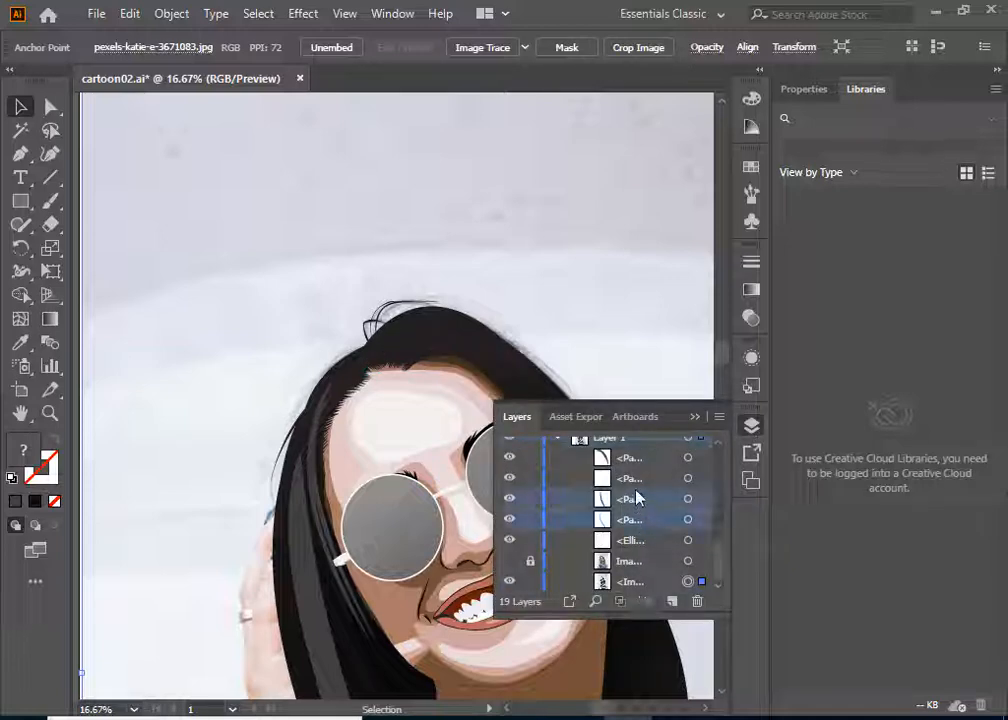
pyautogui.scroll(5, 649, 508)
pyautogui.scroll(-4, 649, 510)
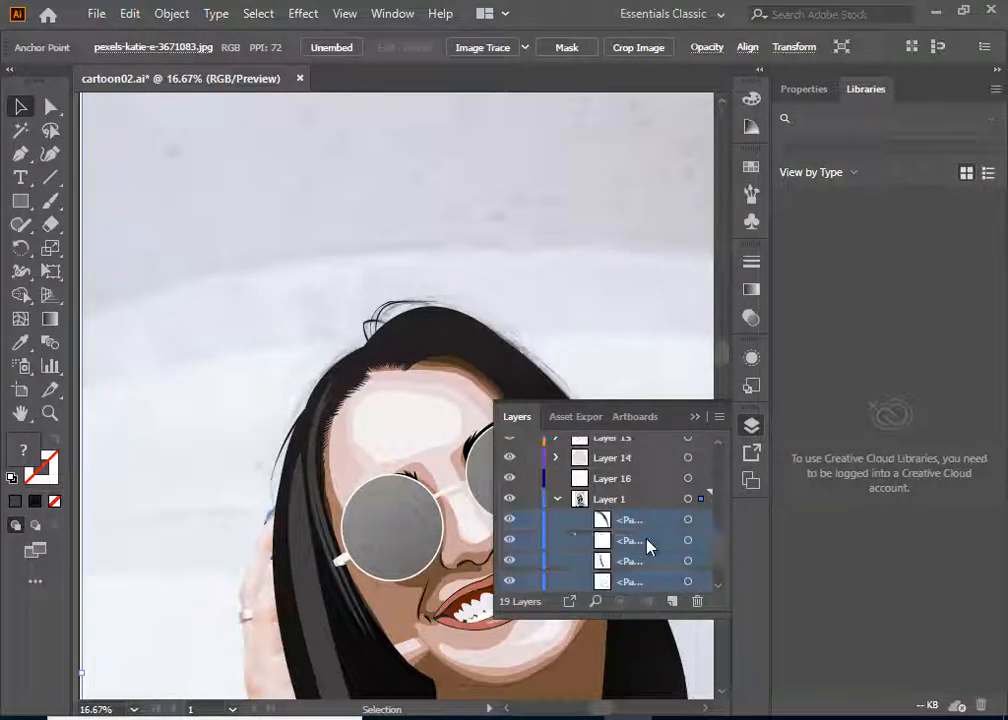
pyautogui.moveTo(648, 547); pyautogui.dragTo(627, 451)
pyautogui.click(700, 416)
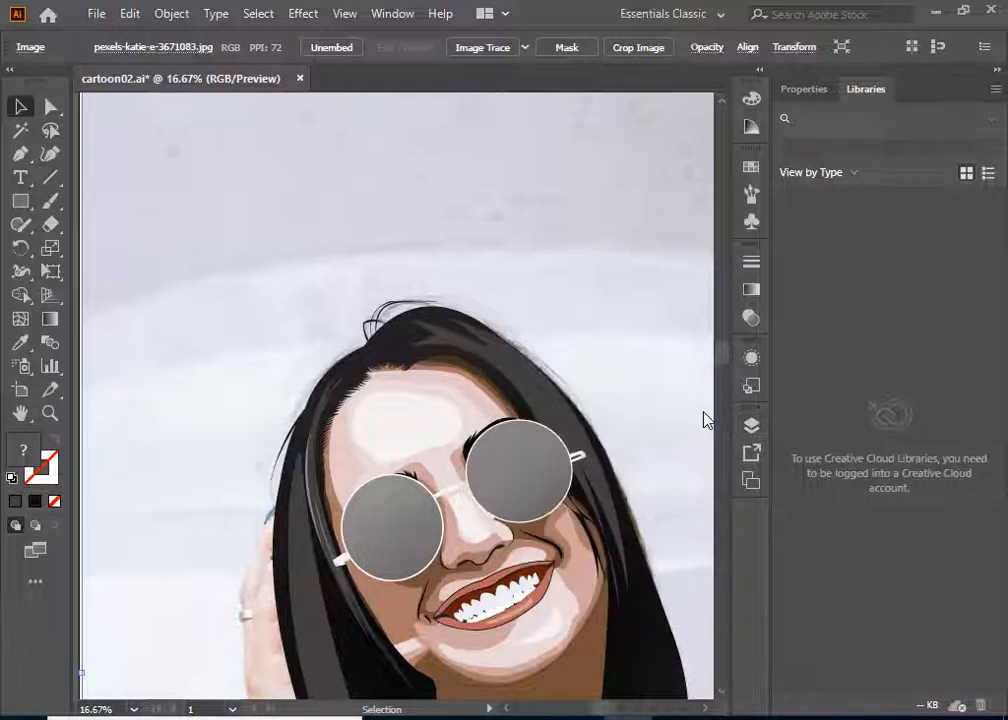
pyautogui.hotkey('ctrl', '-')
pyautogui.hotkey('ctrl', '-')
pyautogui.hotkey('ctrl', '+')
pyautogui.hotkey('ctrl', '+')
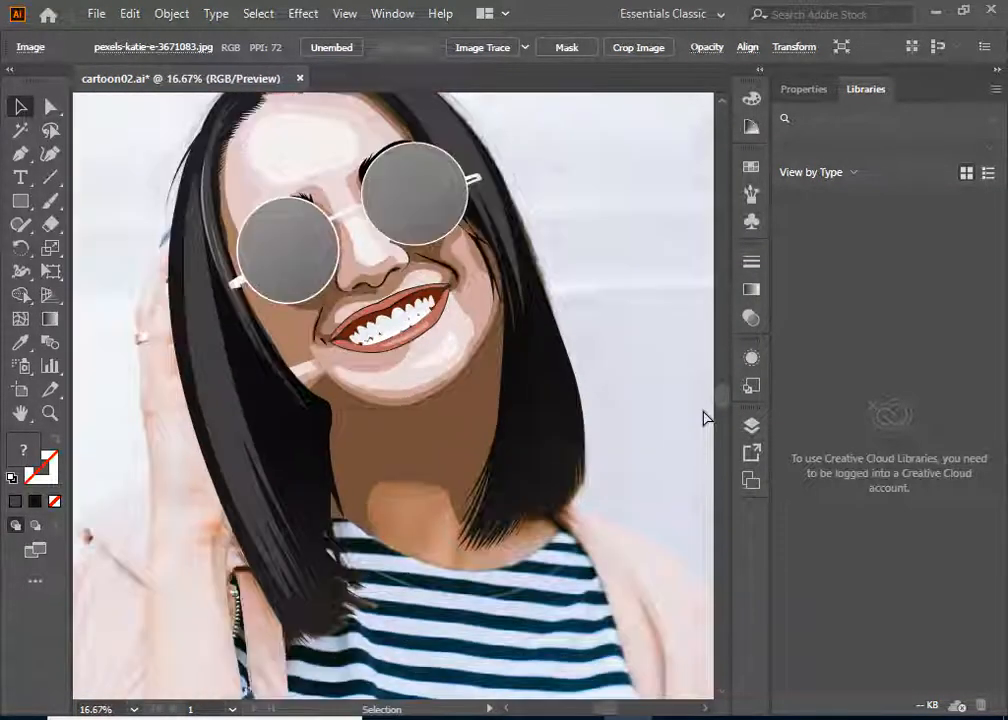
# Step: Sample the dark grey of the existing highlight above the right sunglasses lens as the fill colour for new shapes
pyautogui.scroll(3, 641, 450)
pyautogui.click(450, 268)
pyautogui.click(578, 300)
pyautogui.scroll(-2, 578, 300)
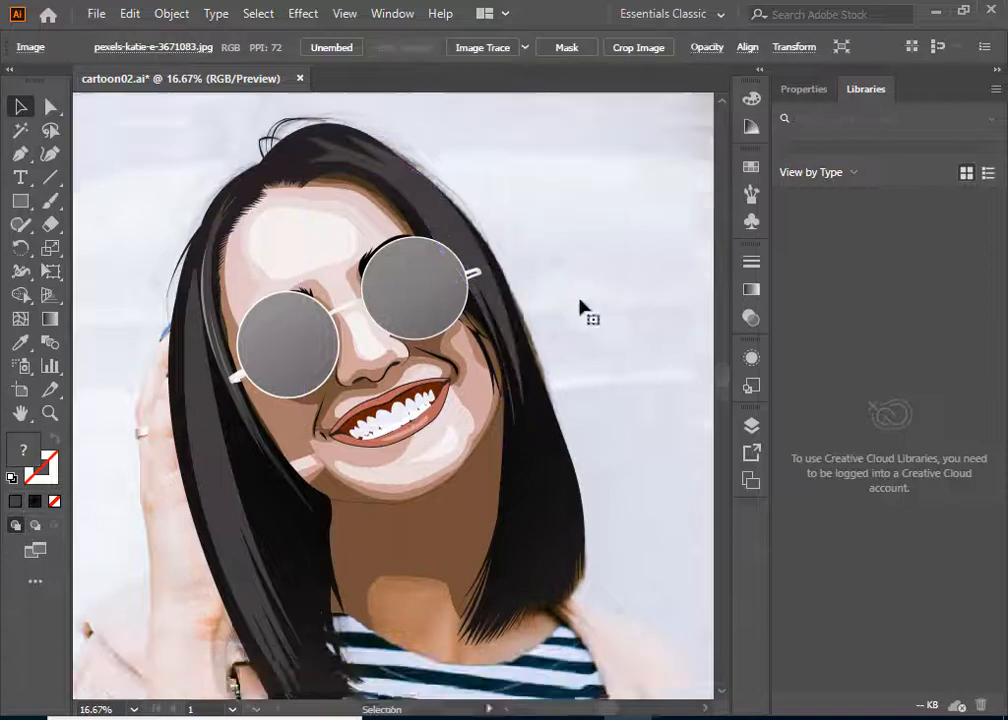
pyautogui.click(21, 155)
pyautogui.click(21, 343)
pyautogui.click(470, 165)
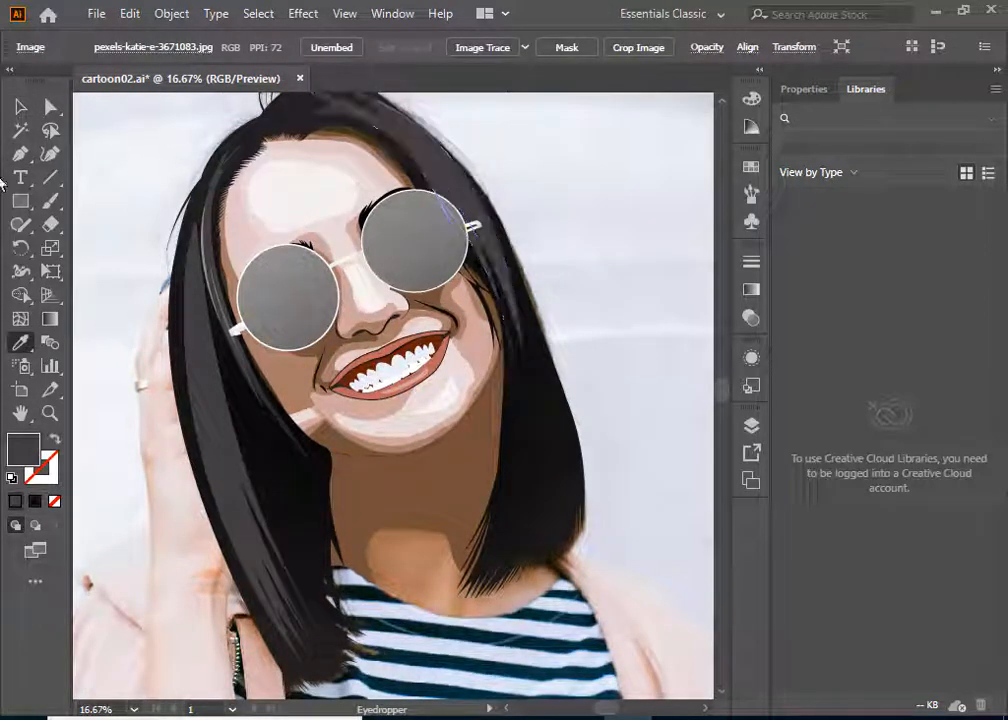
# Step: Add a new layer directly above Layer 19 for more hair highlights
pyautogui.click(751, 425)
pyautogui.click(551, 522)
pyautogui.scroll(-2, 585, 510)
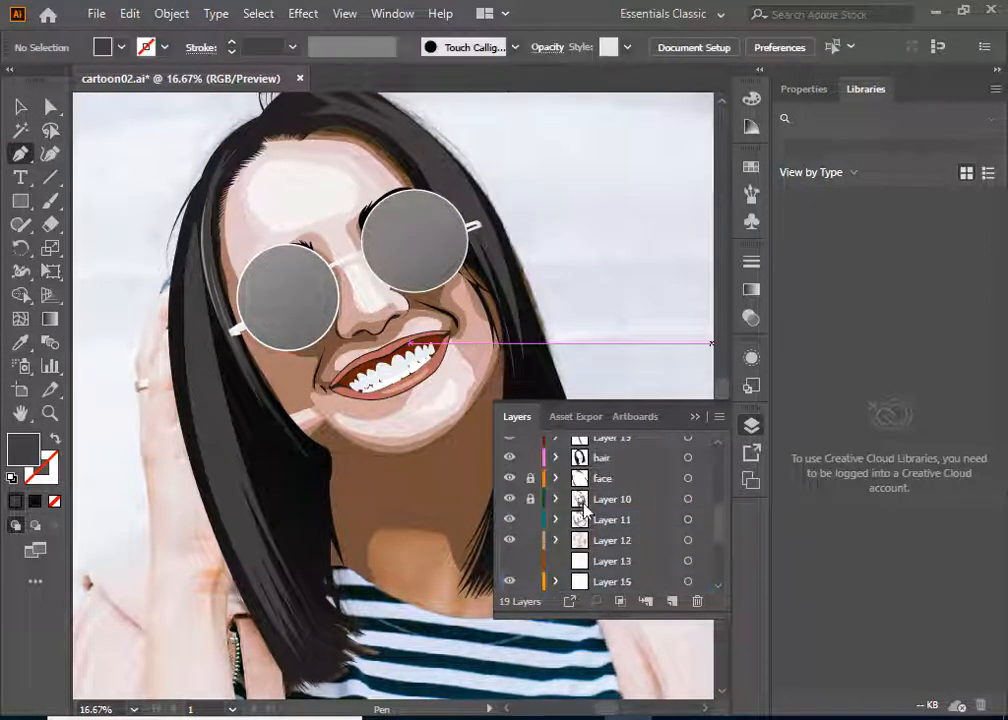
pyautogui.scroll(3, 534, 550)
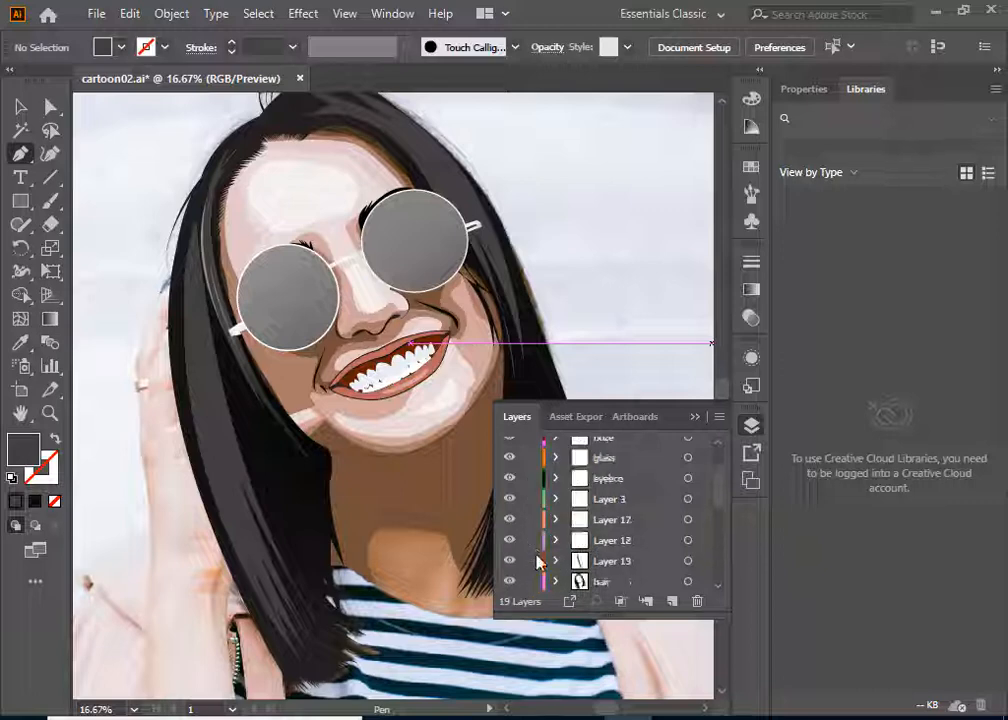
pyautogui.click(535, 562)
# Step: Draw a narrow dark grey zigzag highlight down the inner edge of the right-hand hair beside the neck
pyautogui.scroll(-4, 358, 192)
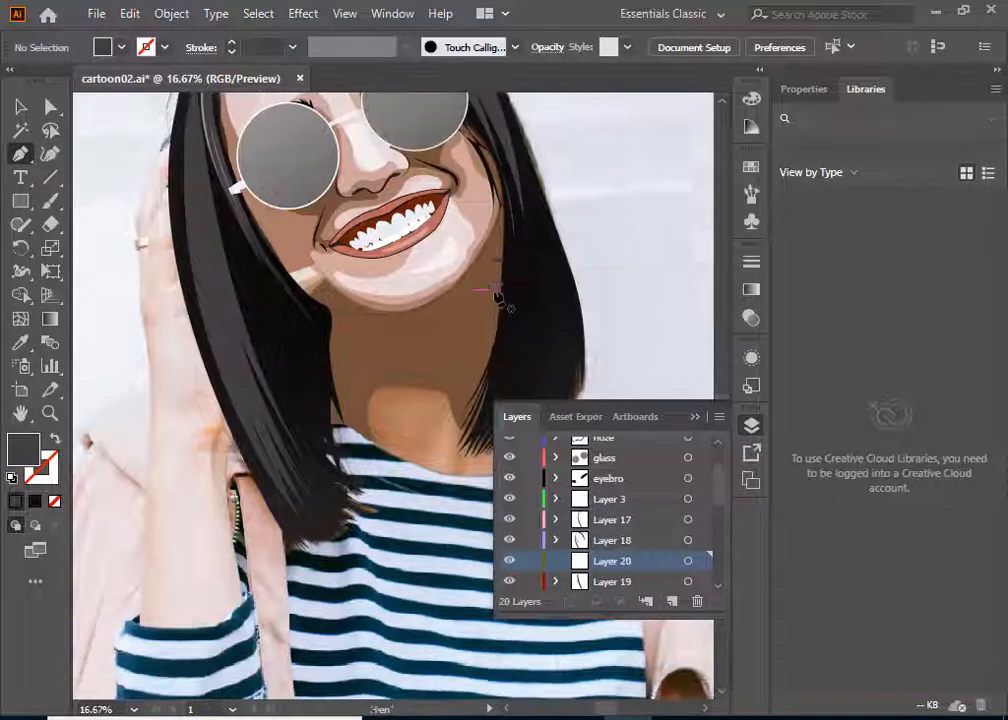
pyautogui.click(373, 157)
pyautogui.moveTo(355, 343); pyautogui.dragTo(328, 416)
pyautogui.click(356, 346)
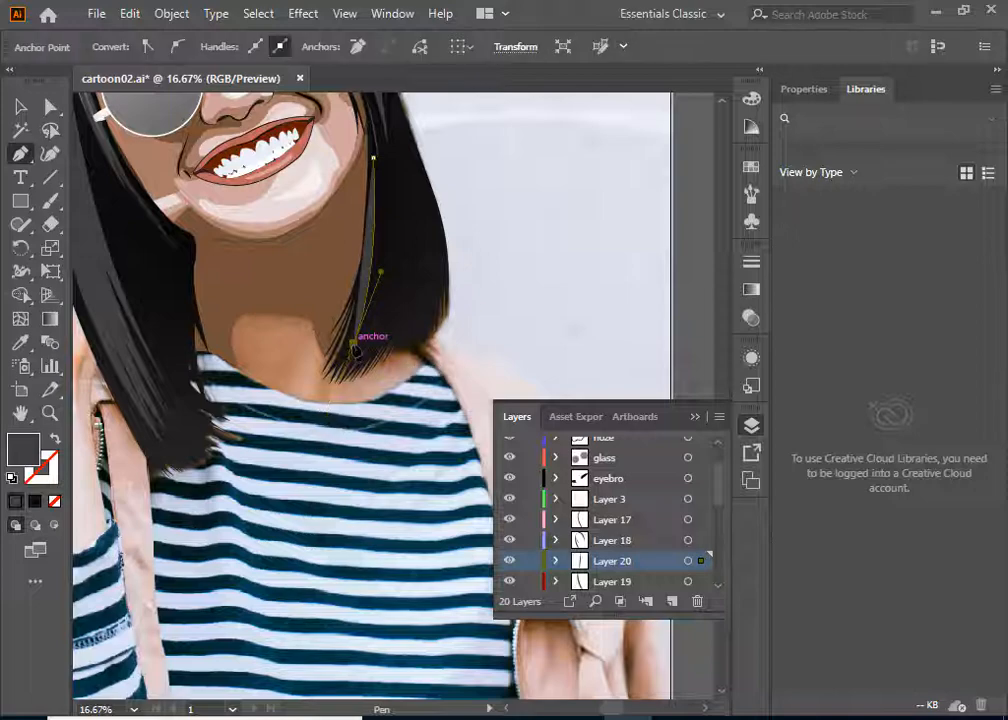
pyautogui.click(378, 248)
pyautogui.moveTo(370, 349); pyautogui.dragTo(361, 354)
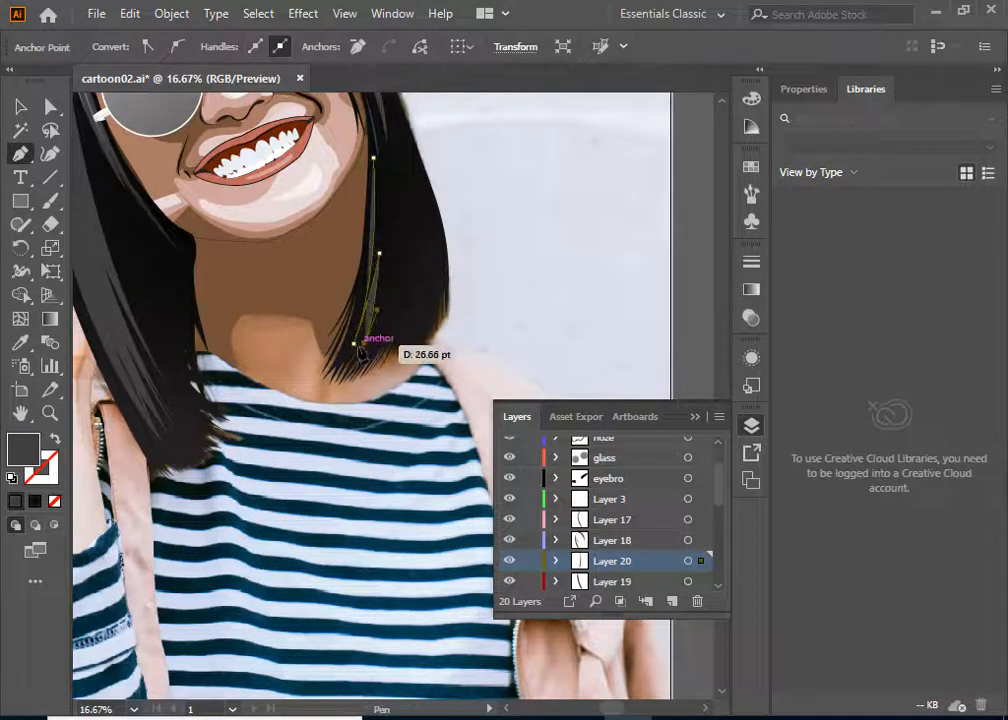
pyautogui.moveTo(388, 158); pyautogui.dragTo(371, 256)
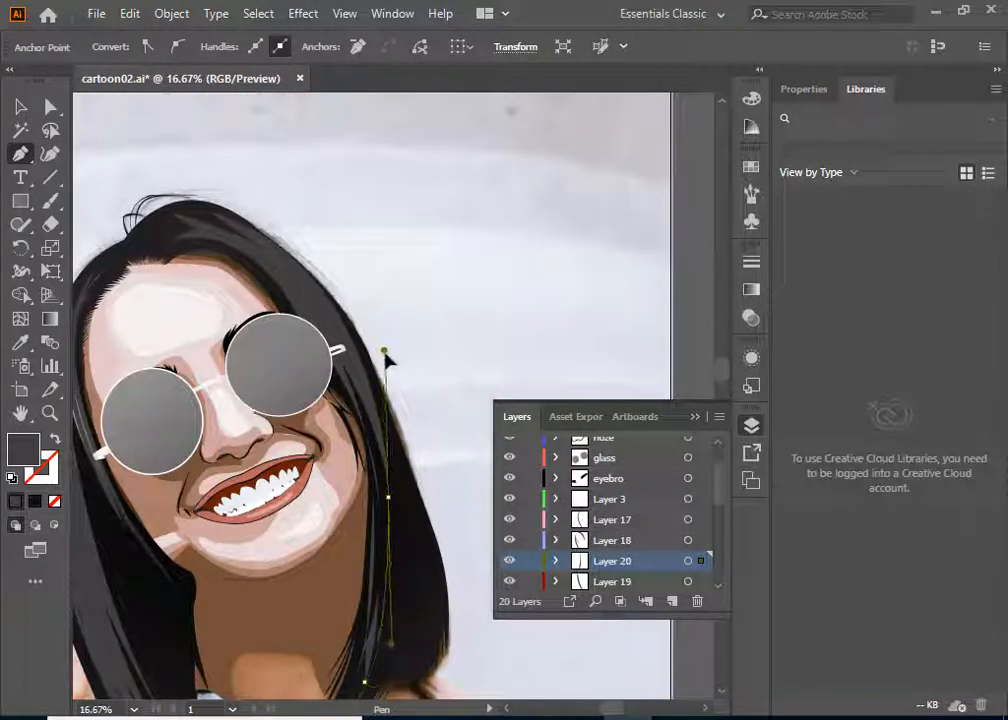
pyautogui.moveTo(386, 354); pyautogui.dragTo(377, 597)
pyautogui.click(379, 592)
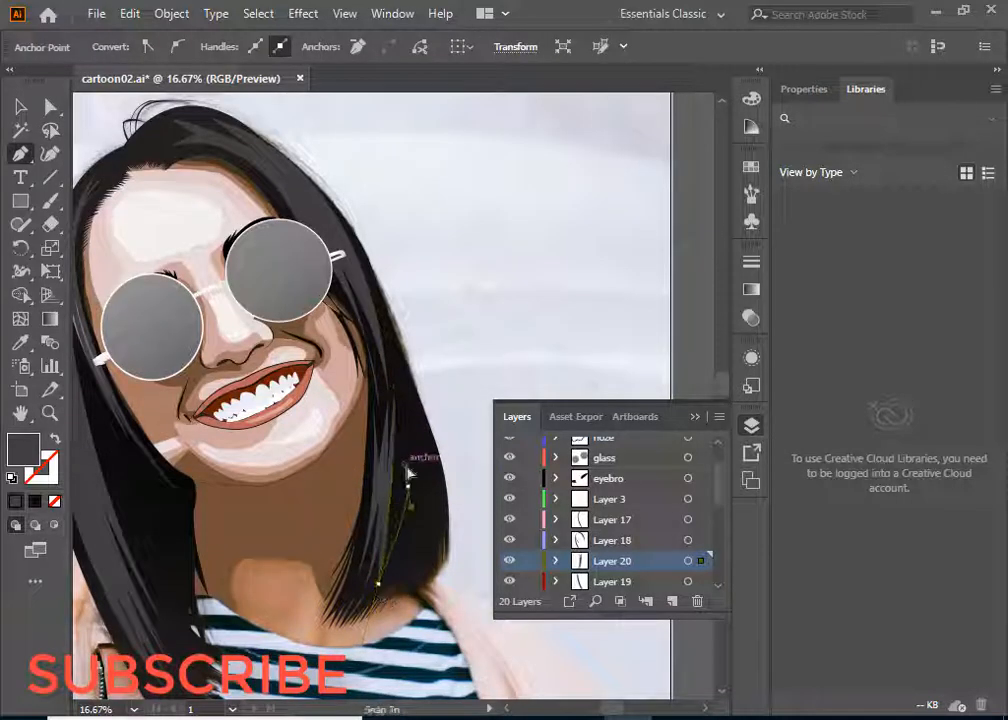
# Step: Draw a second pointed strand highlight down the middle of the right-hand hair and close its outline
pyautogui.moveTo(408, 473); pyautogui.dragTo(395, 503)
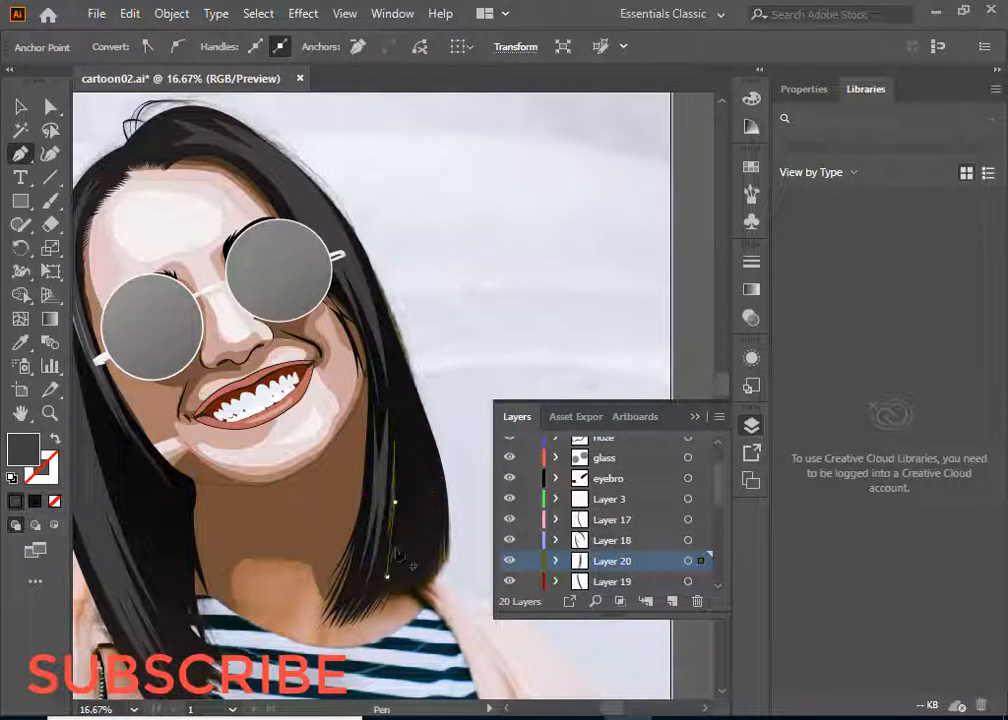
pyautogui.click(400, 575)
pyautogui.moveTo(401, 388); pyautogui.dragTo(393, 298)
pyautogui.click(401, 388)
pyautogui.click(396, 387)
# Step: Draw a multi-pointed highlight near the outer edge of the right-hand hair and a short thin strand above it, then deselect
pyautogui.click(410, 387)
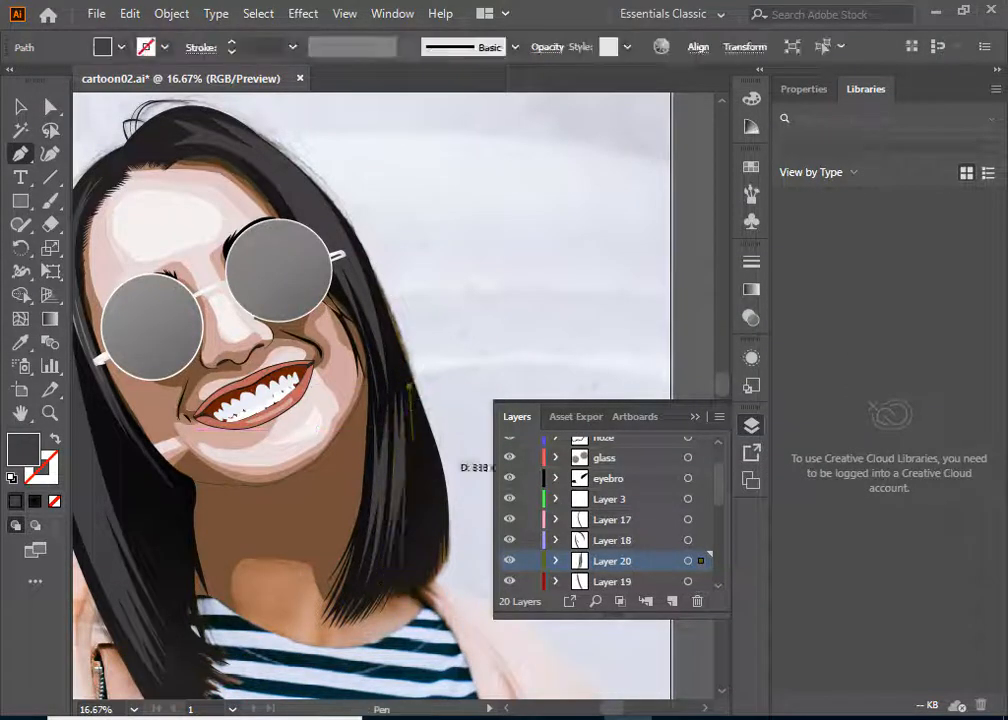
pyautogui.moveTo(409, 568); pyautogui.dragTo(404, 626)
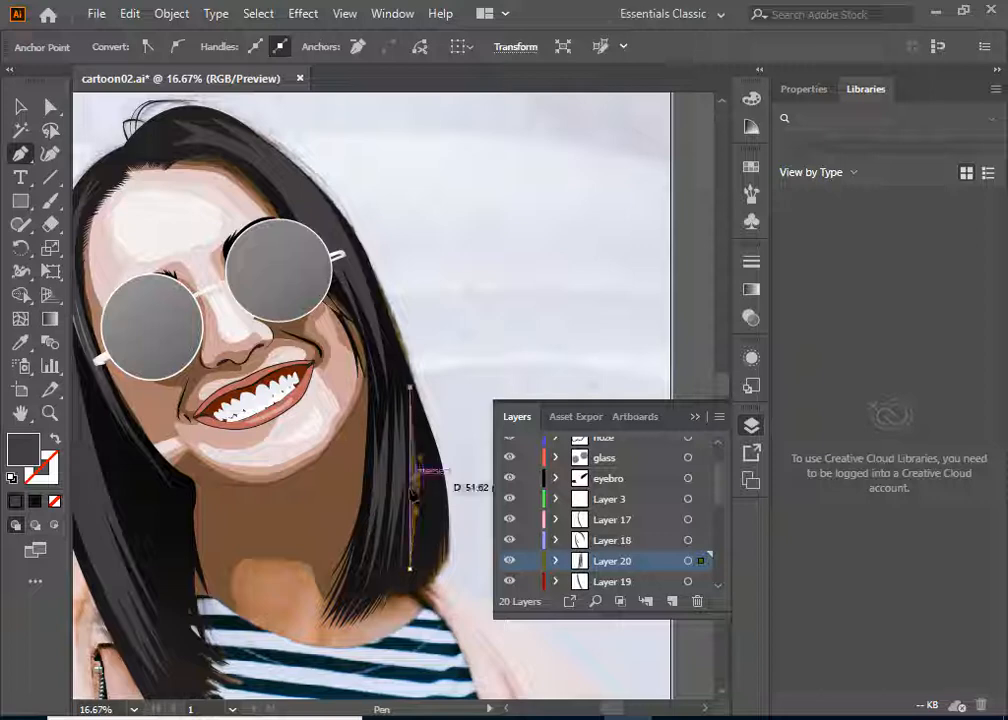
pyautogui.moveTo(410, 387); pyautogui.dragTo(371, 327)
pyautogui.scroll(-2, 405, 350)
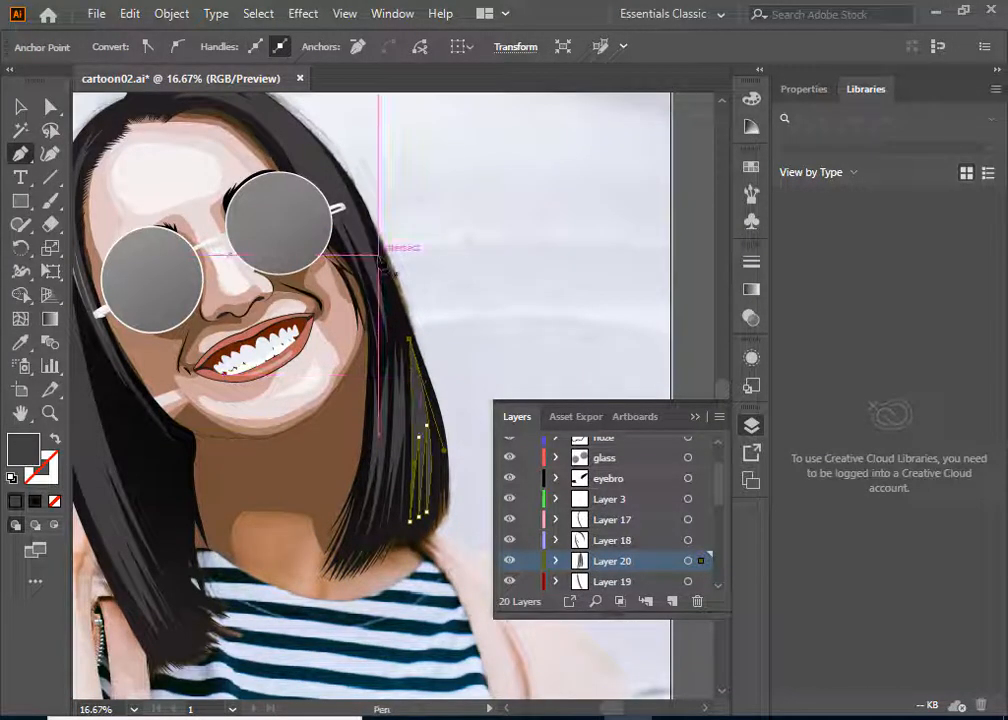
pyautogui.moveTo(381, 258); pyautogui.dragTo(400, 325)
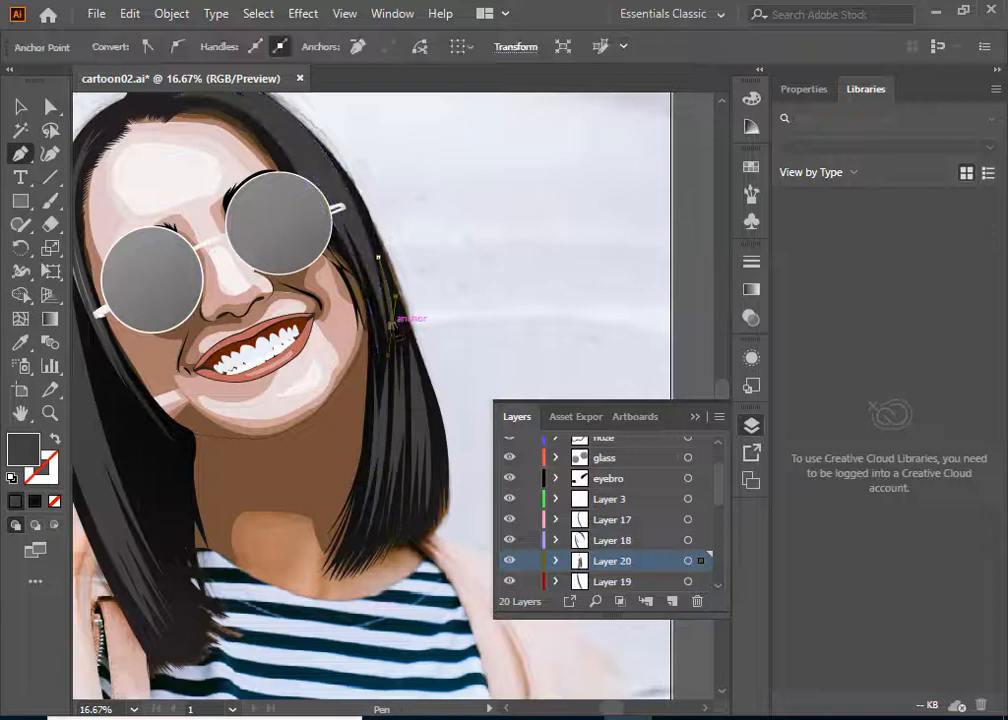
pyautogui.scroll(-5, 155, 318)
pyautogui.hotkey('ctrl', 'shift', 'a')
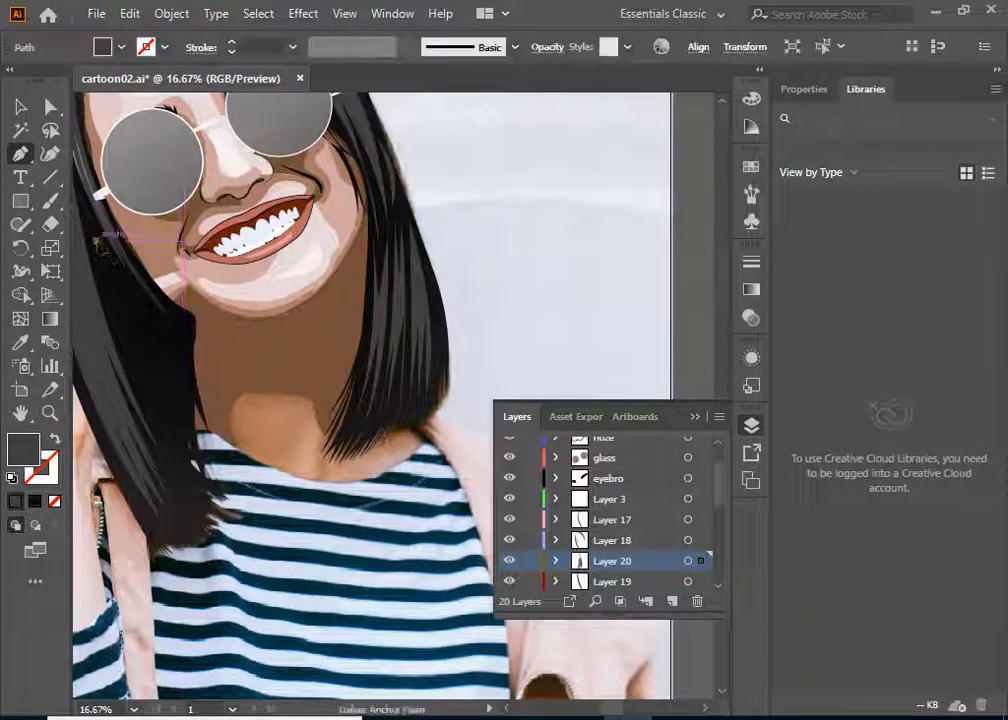
# Step: Draw a closed zigzag highlight with several pointed ends on the inner part of the left-hand hair beside the jaw
pyautogui.click(188, 366)
pyautogui.click(118, 288)
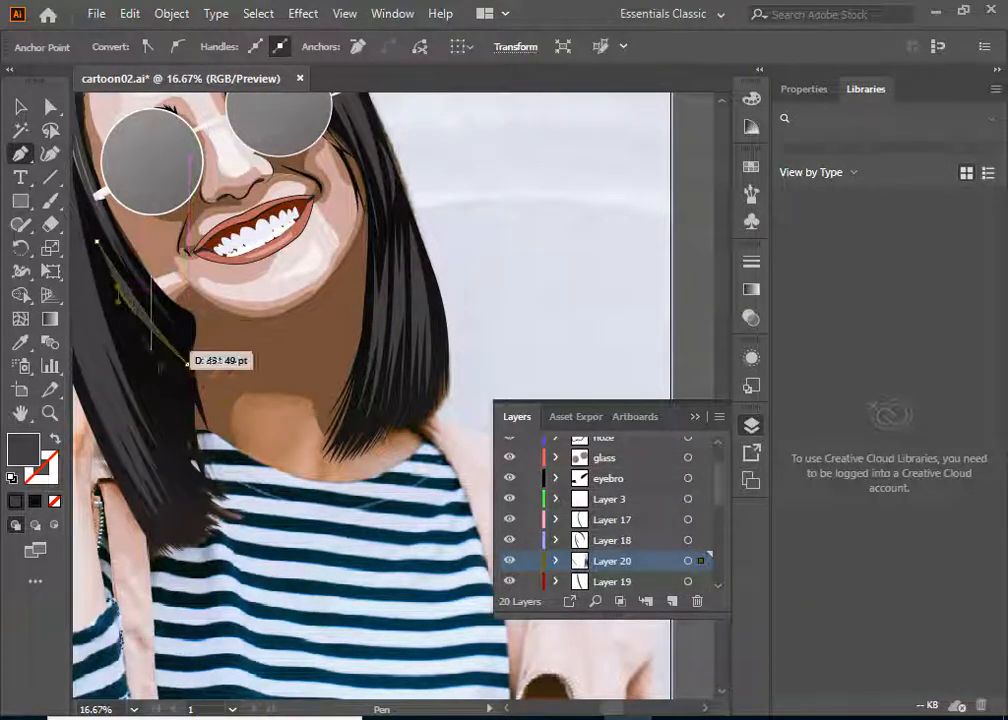
pyautogui.click(184, 377)
pyautogui.click(124, 315)
pyautogui.click(178, 402)
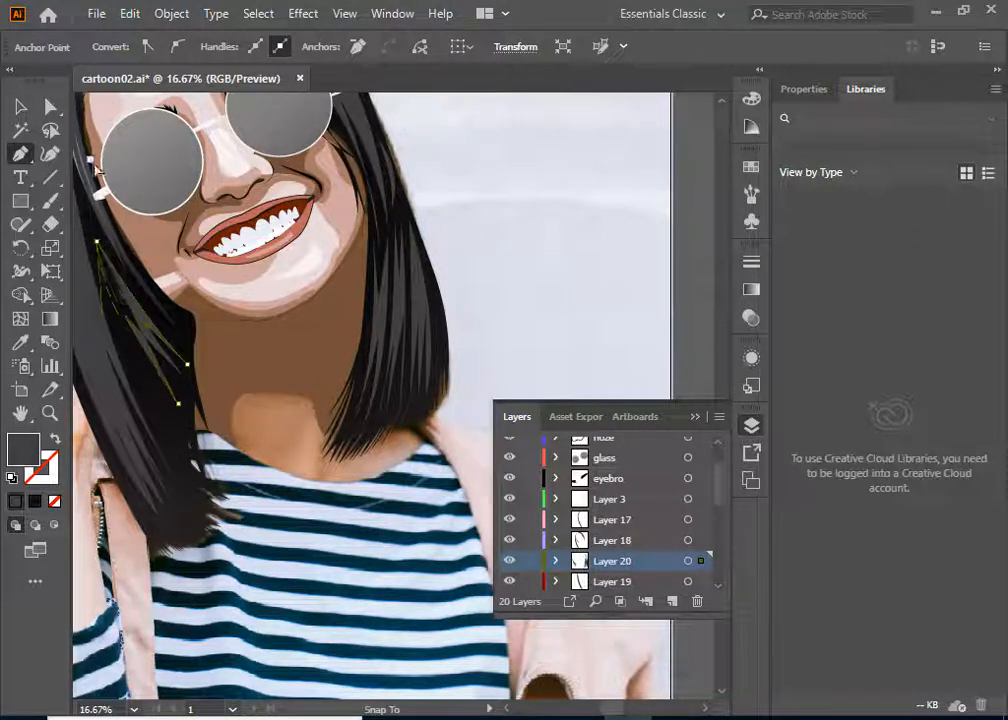
pyautogui.scroll(-2, 317, 446)
pyautogui.click(133, 270)
pyautogui.click(146, 296)
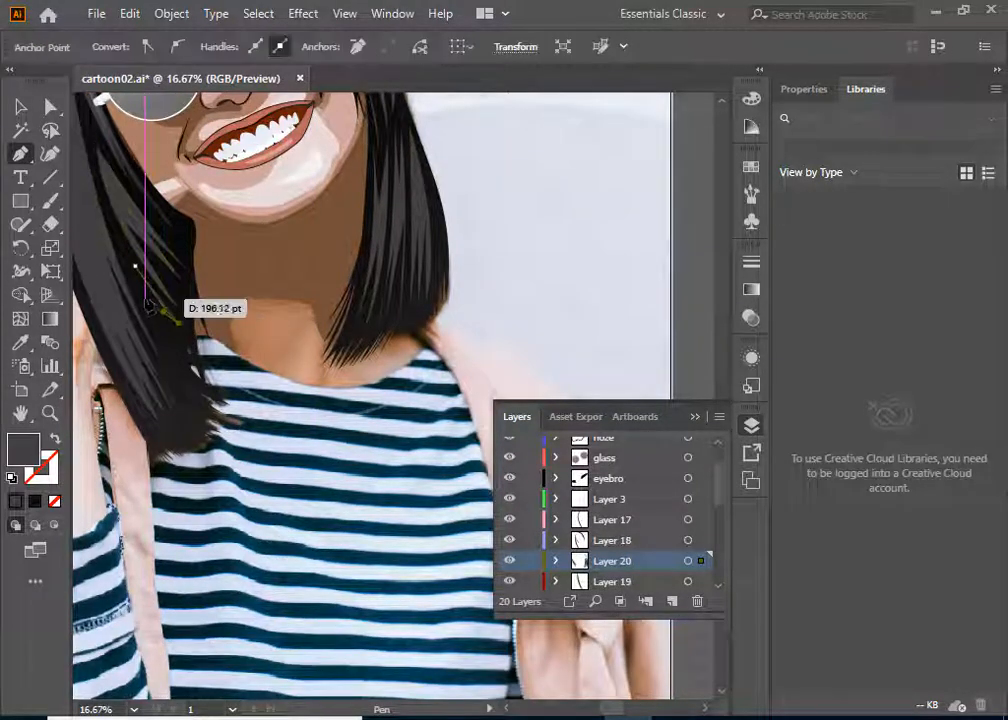
pyautogui.moveTo(113, 228); pyautogui.dragTo(102, 135)
# Step: Delete the existing dark grey highlight at the crown of the hair
pyautogui.scroll(10, 219, 381)
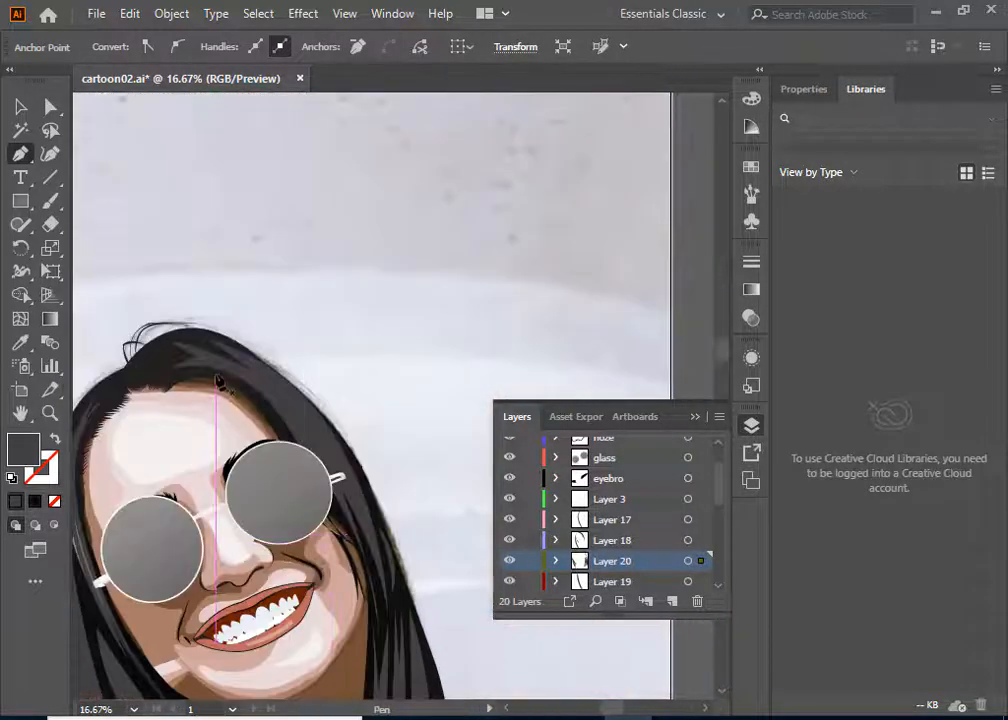
pyautogui.click(270, 398)
pyautogui.press('Delete')
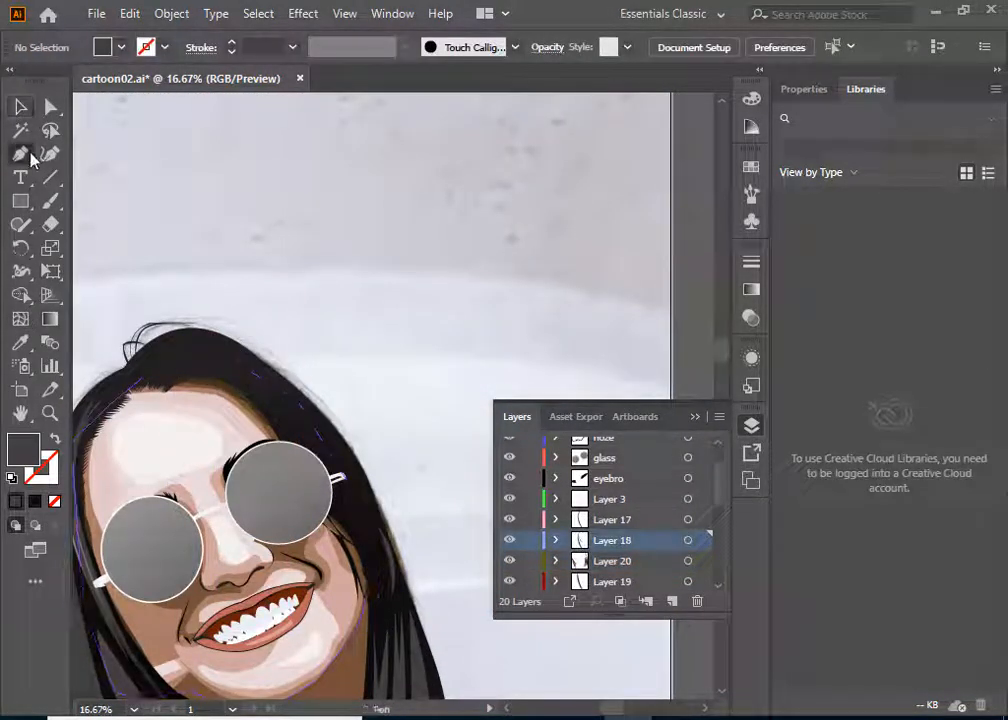
# Step: Draw the lower edge of a new crown highlight from the parting to the right sunglasses arm, ending in split points
pyautogui.click(168, 382)
pyautogui.moveTo(268, 412); pyautogui.dragTo(326, 482)
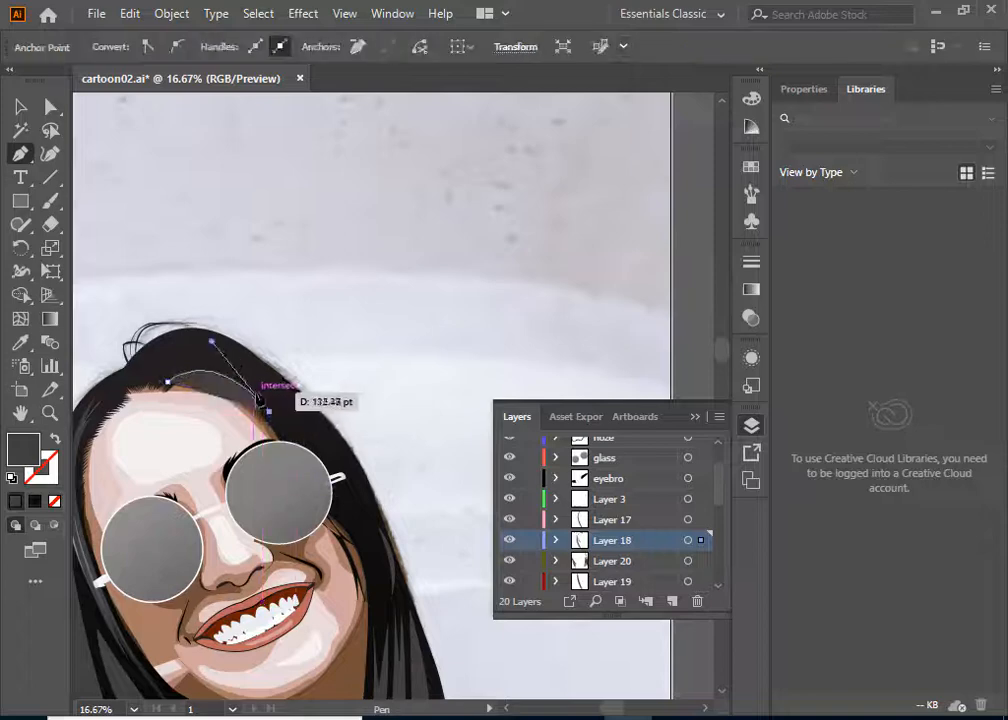
pyautogui.click(270, 412)
pyautogui.moveTo(294, 438); pyautogui.dragTo(308, 461)
pyautogui.moveTo(333, 514); pyautogui.dragTo(353, 541)
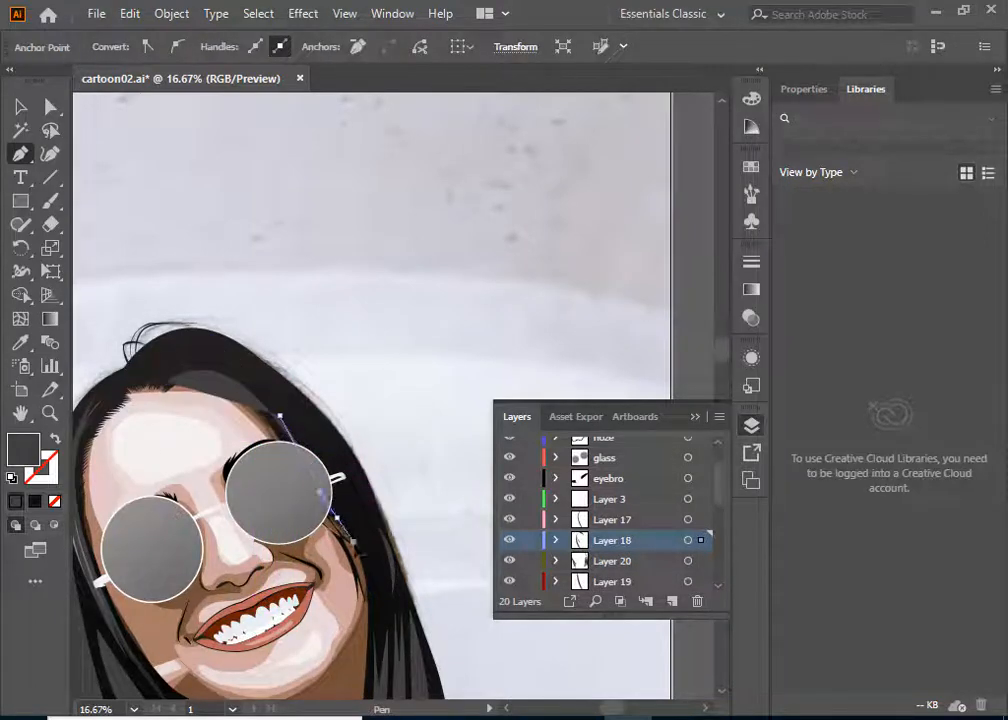
pyautogui.click(366, 592)
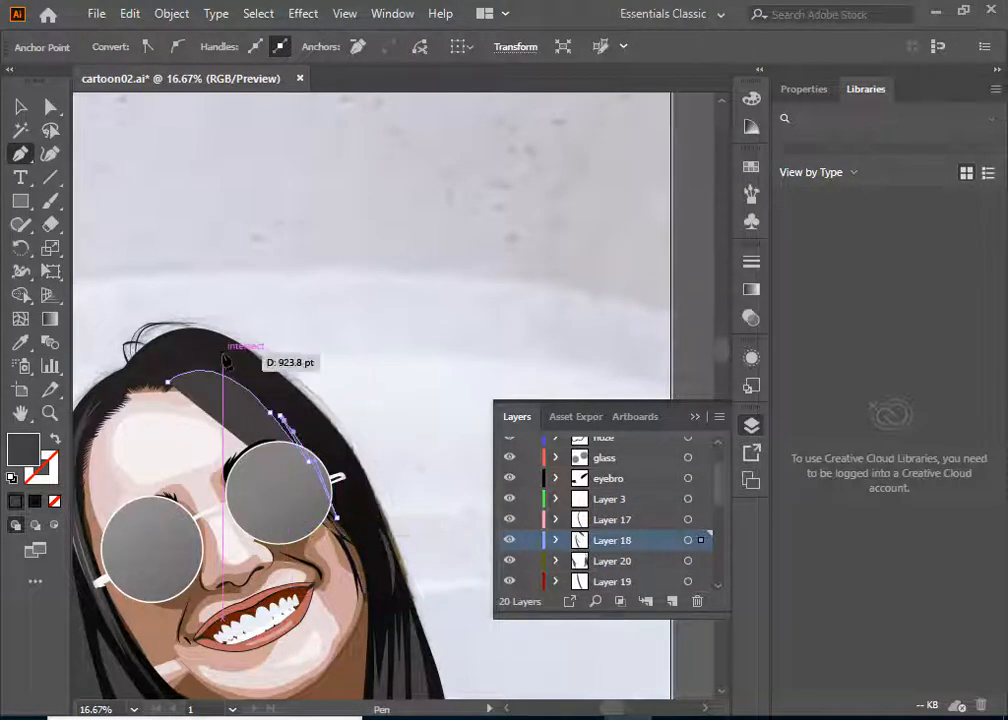
pyautogui.moveTo(248, 360); pyautogui.dragTo(283, 416)
pyautogui.click(289, 413)
pyautogui.click(280, 415)
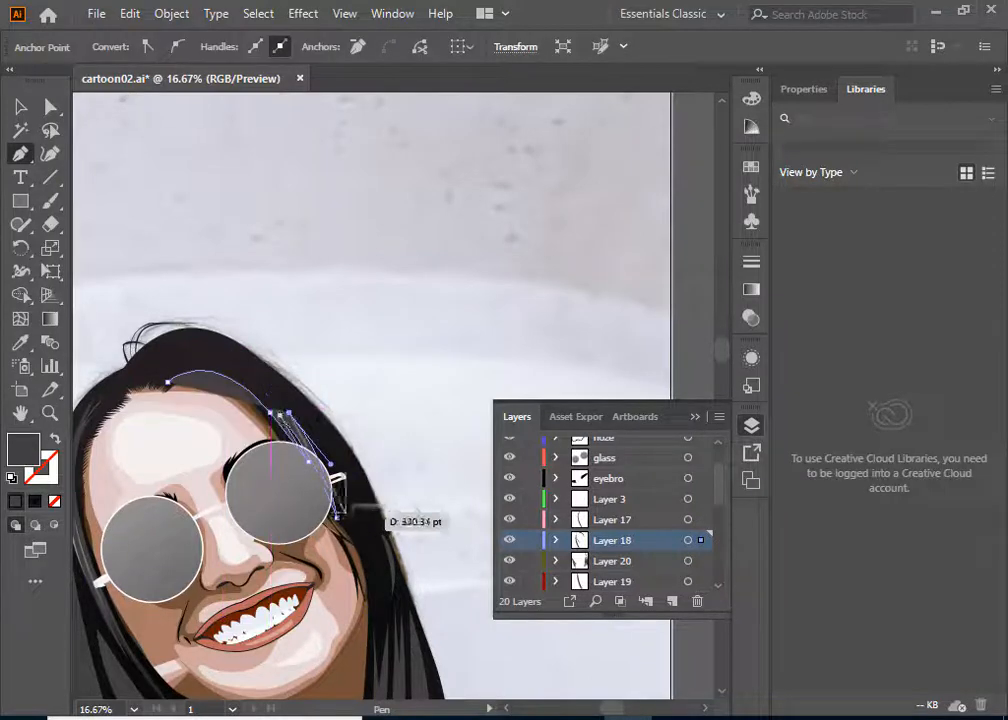
pyautogui.moveTo(345, 517); pyautogui.dragTo(375, 591)
pyautogui.click(345, 517)
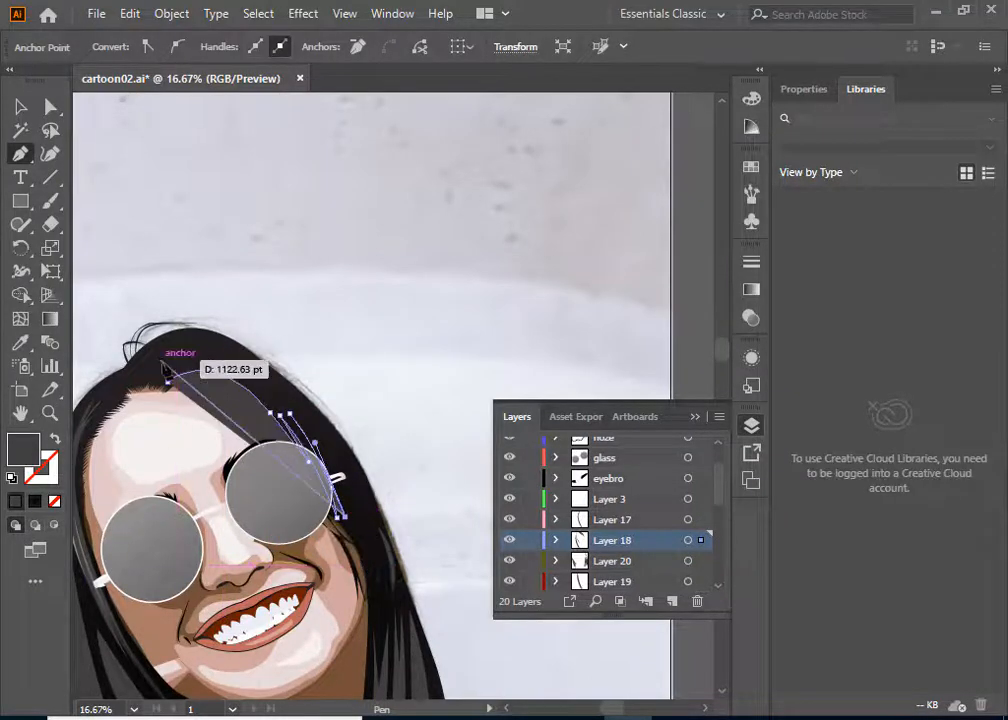
# Step: Curve the crown highlight's upper edge back to the parting, add a zigzag end there and close the outline
pyautogui.moveTo(161, 361); pyautogui.dragTo(273, 387)
pyautogui.moveTo(361, 444); pyautogui.dragTo(130, 376)
pyautogui.click(184, 292)
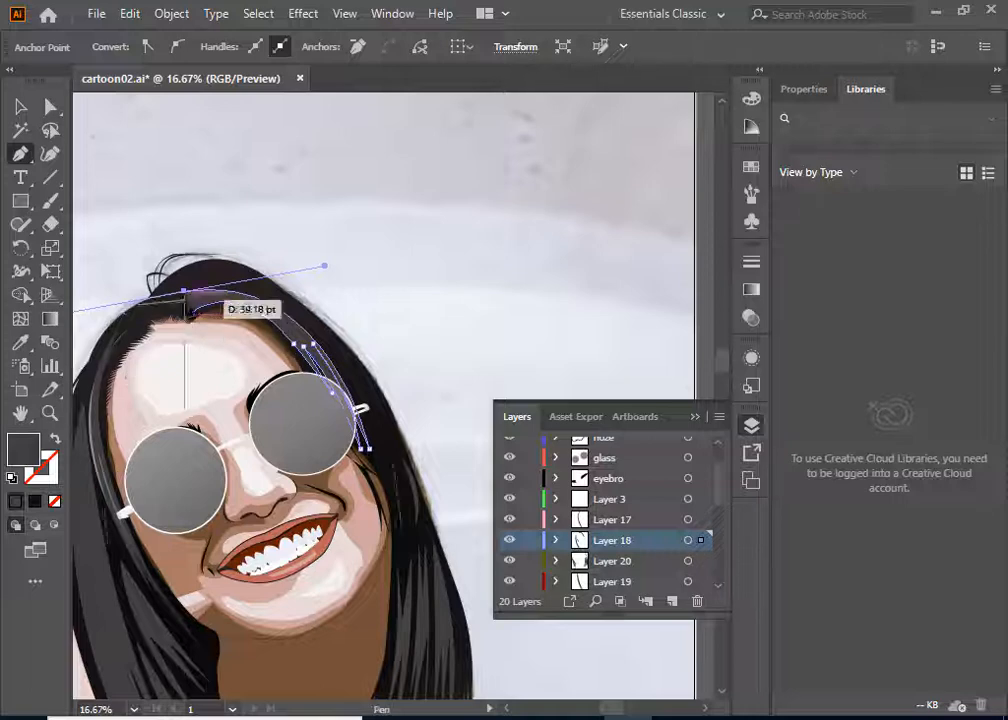
pyautogui.click(218, 295)
pyautogui.click(175, 304)
pyautogui.click(198, 304)
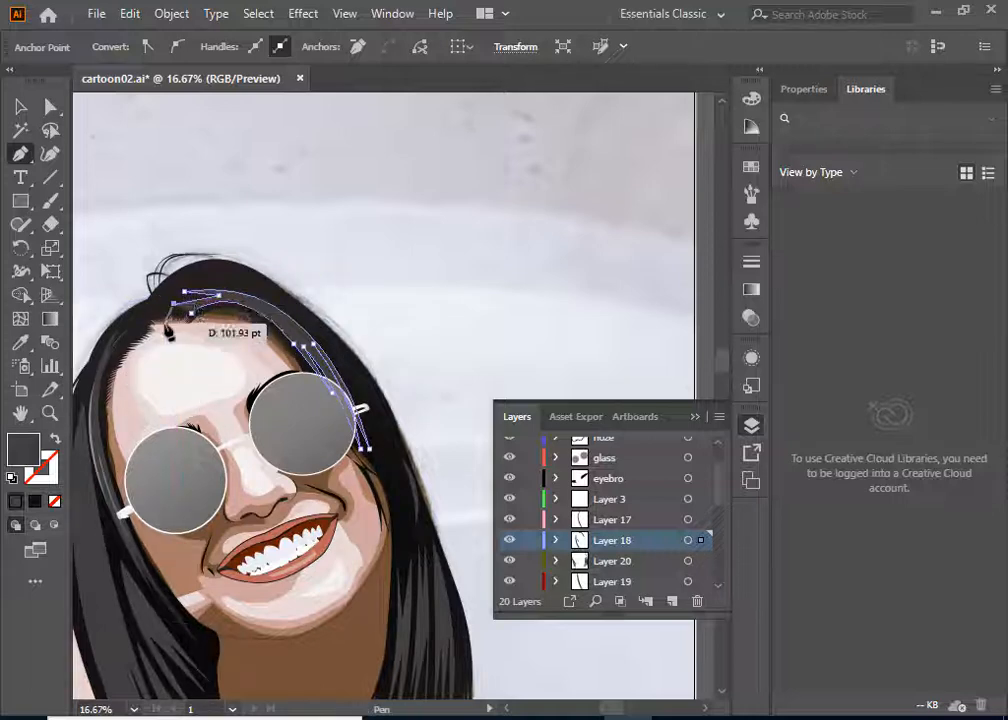
pyautogui.click(166, 323)
pyautogui.click(191, 313)
pyautogui.click(174, 304)
pyautogui.click(182, 315)
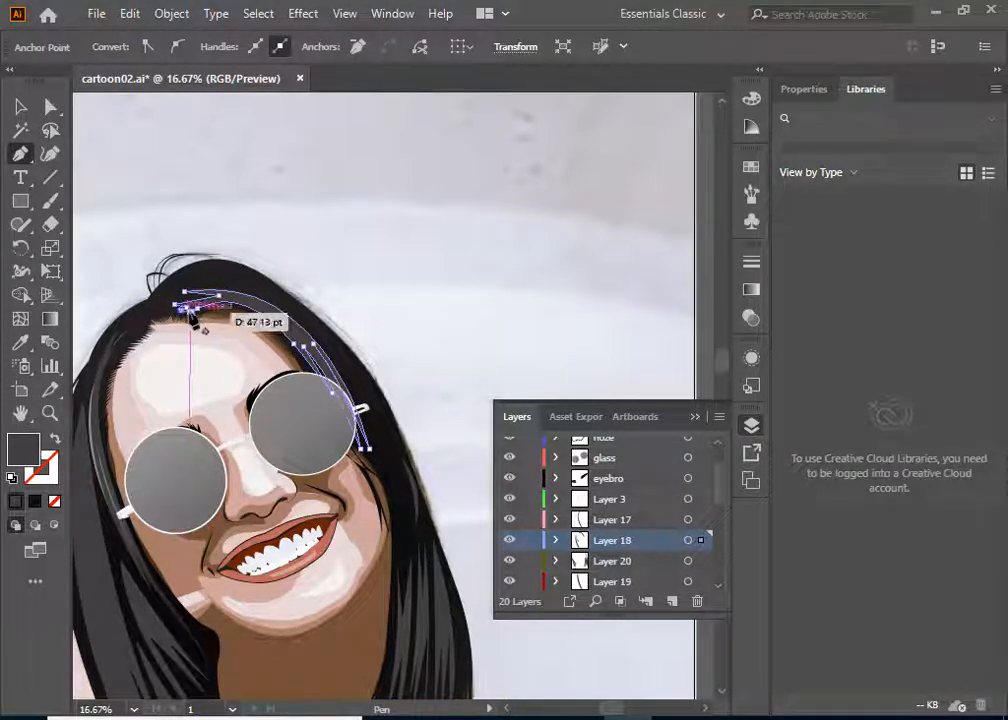
pyautogui.click(189, 307)
# Step: Draw a thin curved highlight above the crown highlight, from the parting to a point beside the right sunglasses arm
pyautogui.click(182, 279)
pyautogui.moveTo(374, 440); pyautogui.dragTo(428, 617)
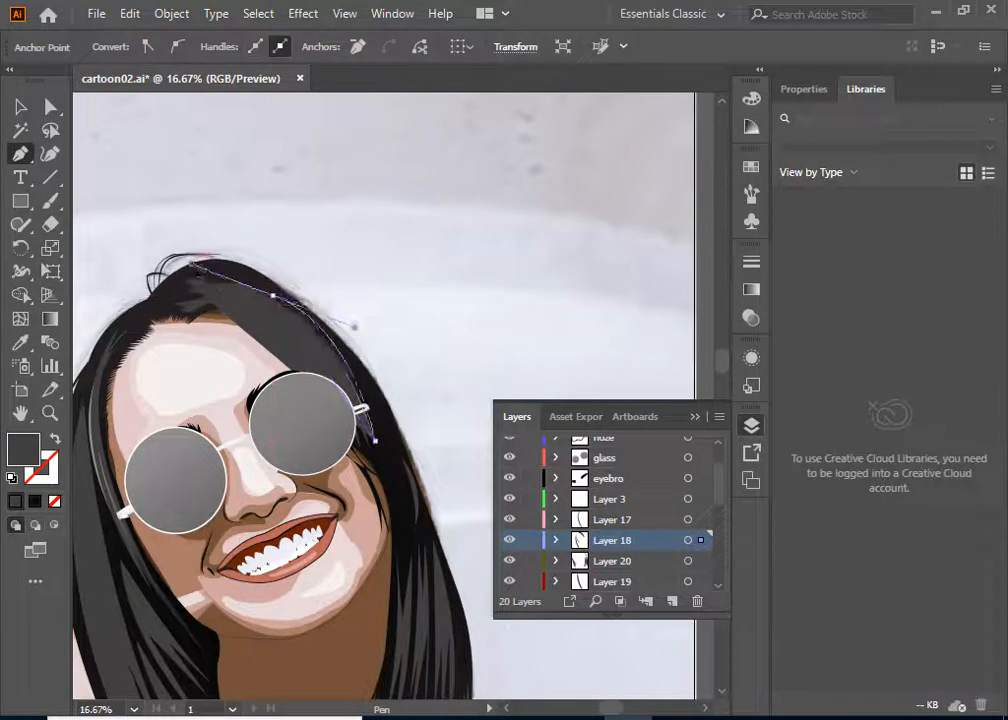
pyautogui.moveTo(270, 295); pyautogui.dragTo(272, 300)
pyautogui.click(183, 280)
pyautogui.scroll(-2, 392, 328)
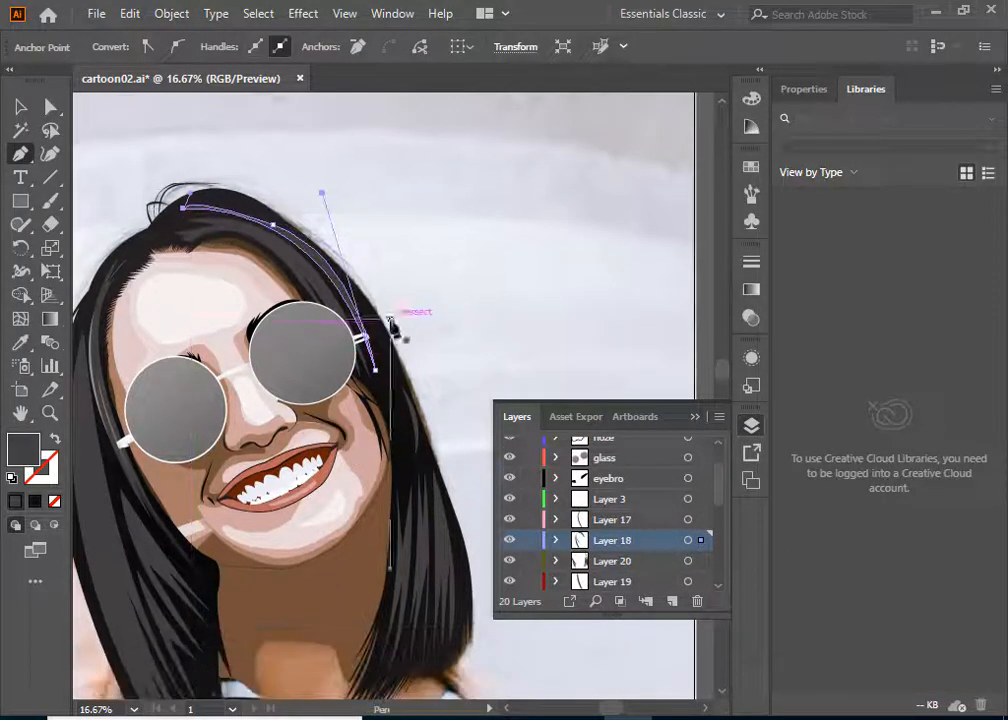
# Step: Draw a closed fork-ended highlight on the right-hand hair beside the sunglasses arm, deselect it and check the hair
pyautogui.click(361, 302)
pyautogui.moveTo(397, 445); pyautogui.dragTo(398, 522)
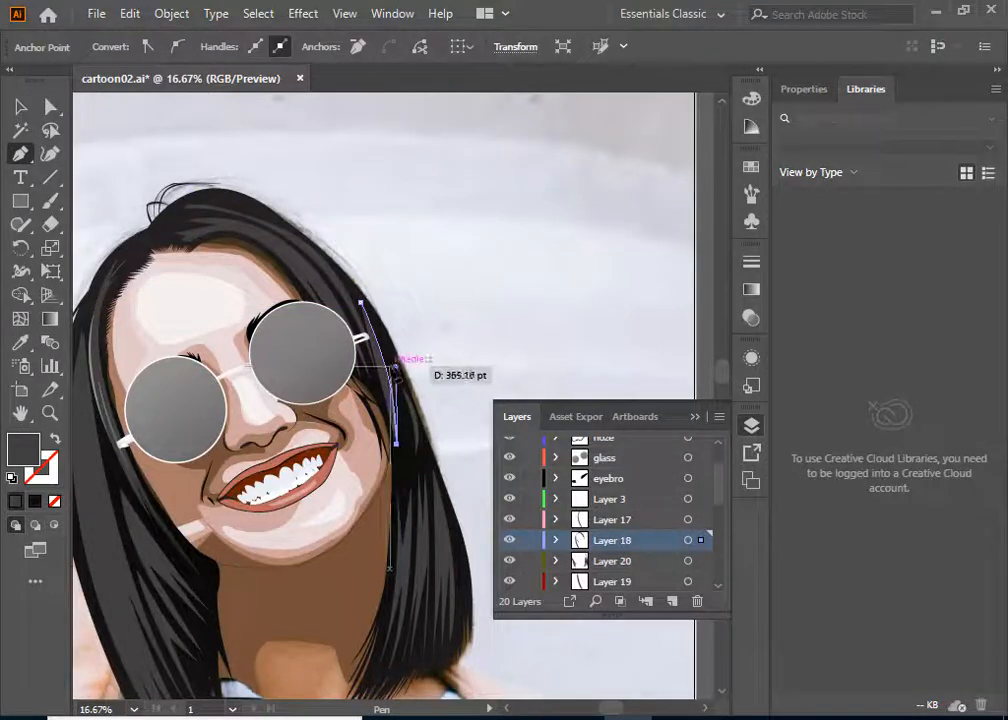
pyautogui.click(396, 368)
pyautogui.click(402, 463)
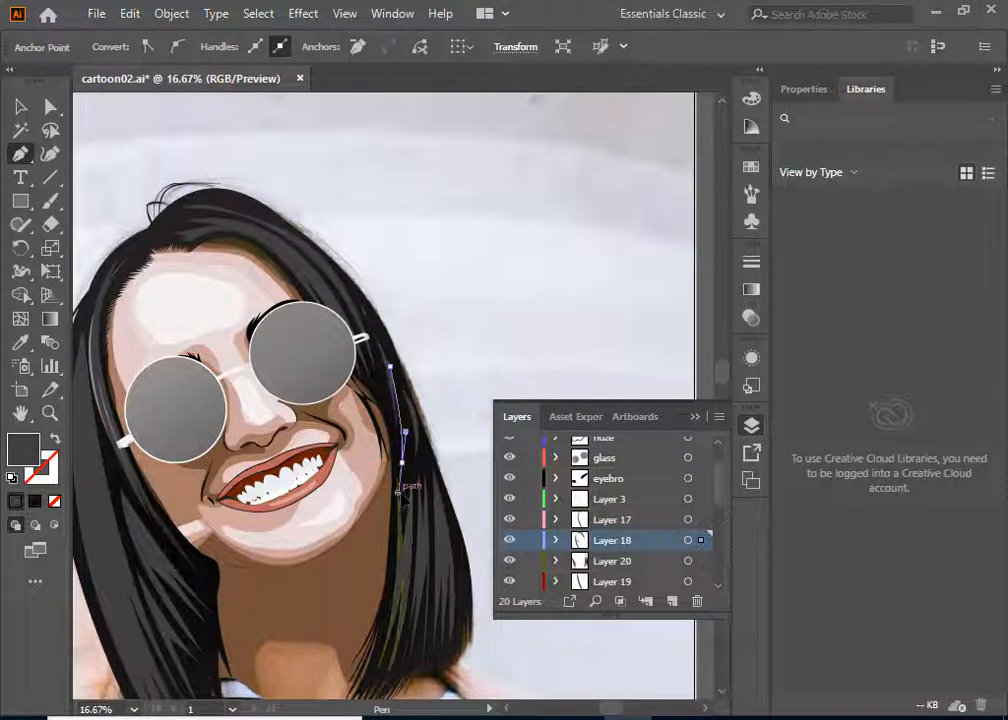
pyautogui.moveTo(361, 302); pyautogui.dragTo(303, 257)
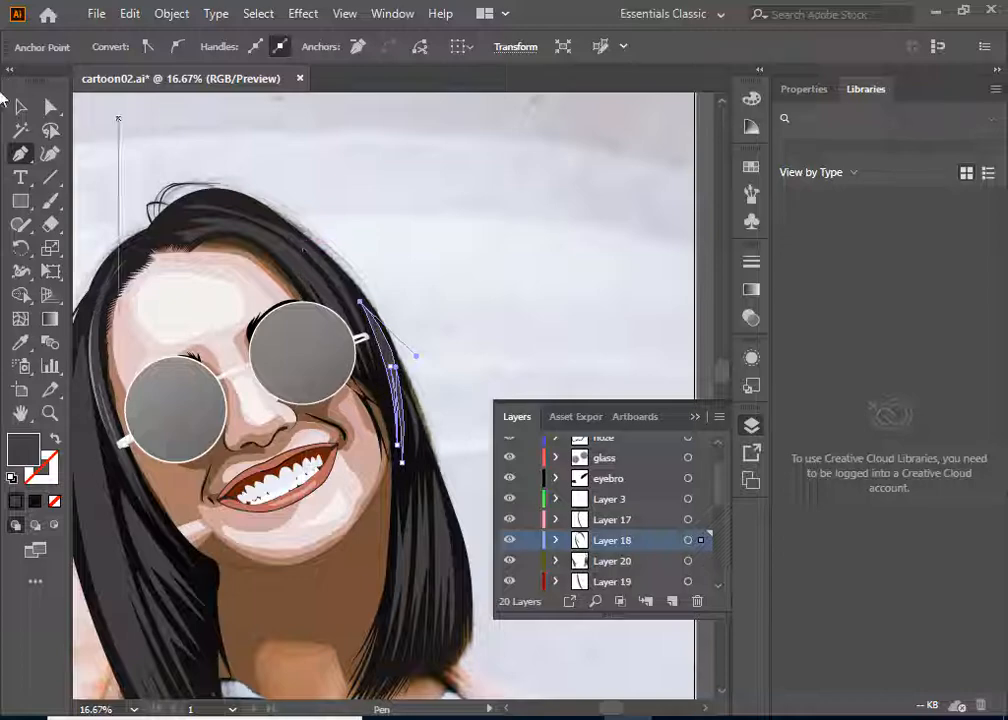
pyautogui.click(20, 106)
pyautogui.click(497, 353)
pyautogui.hotkey('ctrl', '-')
pyautogui.hotkey('ctrl', '-')
pyautogui.hotkey('ctrl', '+')
pyautogui.hotkey('ctrl', '+')
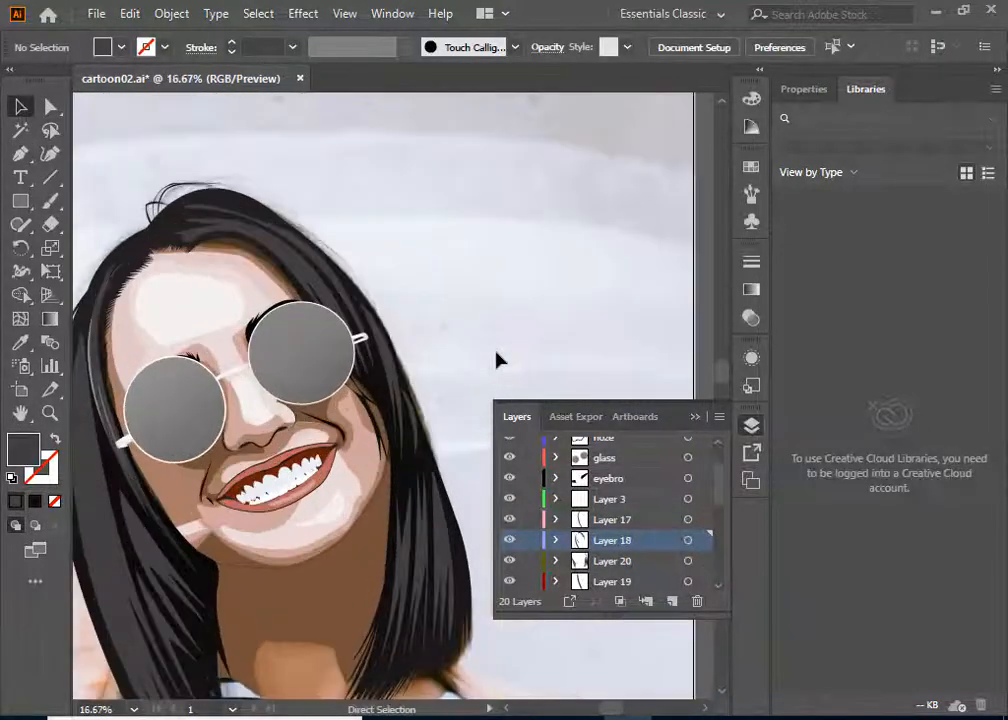
# Step: Set the fill to grey 6D6A6A and start a highlight outline on the upper left-hand hair
pyautogui.moveTo(495, 360); pyautogui.dragTo(532, 116)
pyautogui.click(22, 153)
pyautogui.doubleClick(24, 449)
pyautogui.click(320, 416)
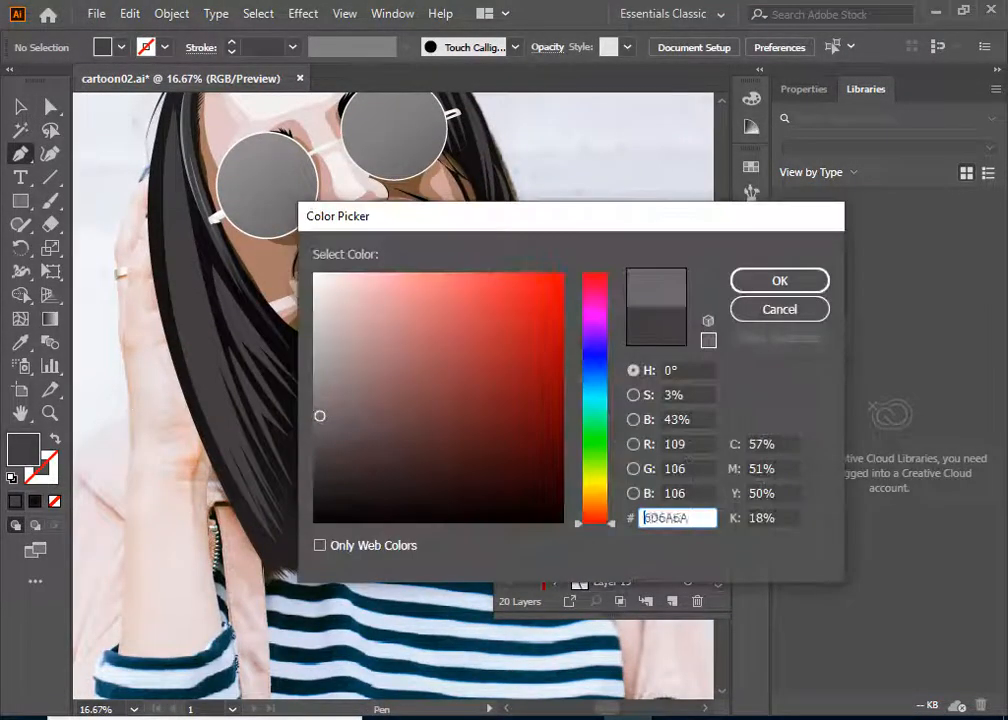
pyautogui.click(775, 283)
pyautogui.click(173, 145)
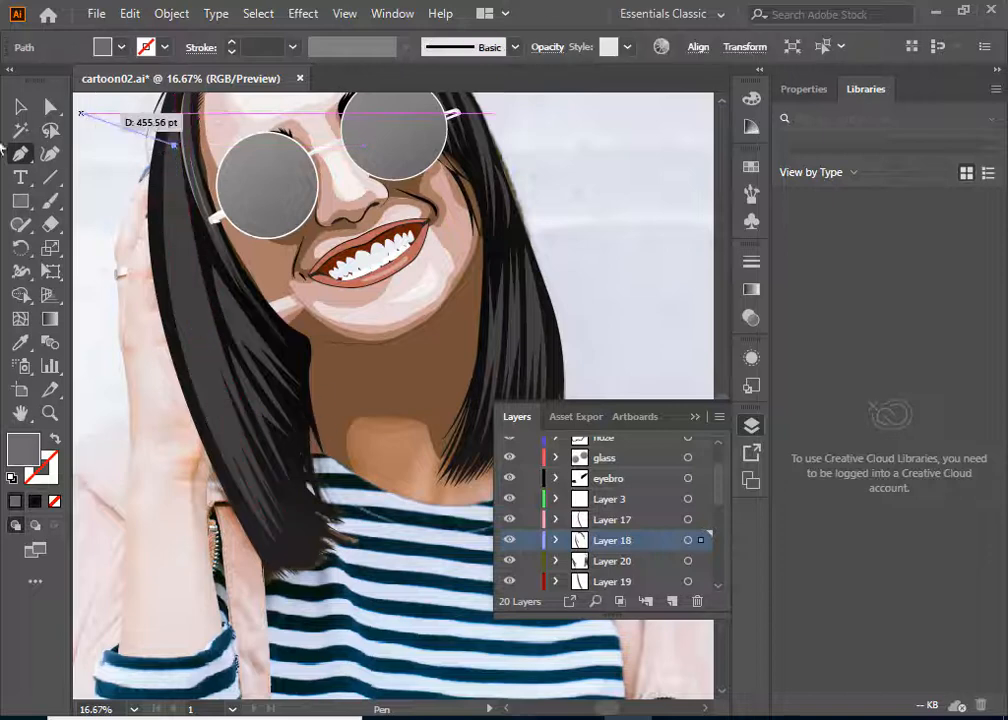
# Step: Lock the glass, eyebro, Layer 3, Layer 17, Layer 19 and Layer 20 layers, and add a new layer above Layer 3
pyautogui.click(20, 106)
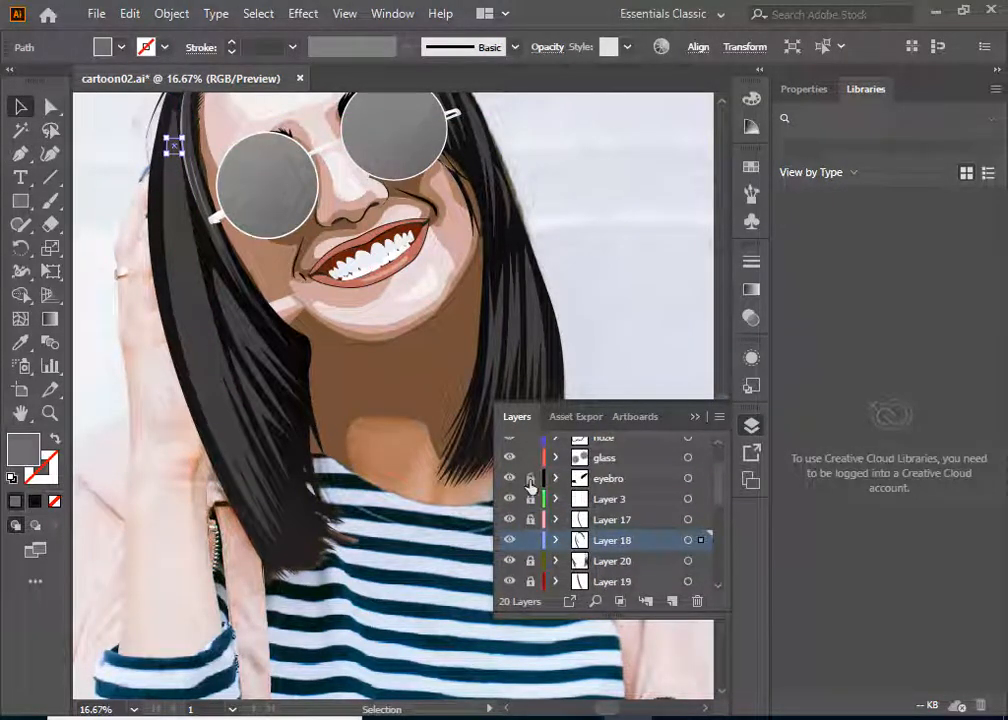
pyautogui.scroll(1, 530, 484)
pyautogui.click(530, 500)
pyautogui.scroll(-4, 621, 484)
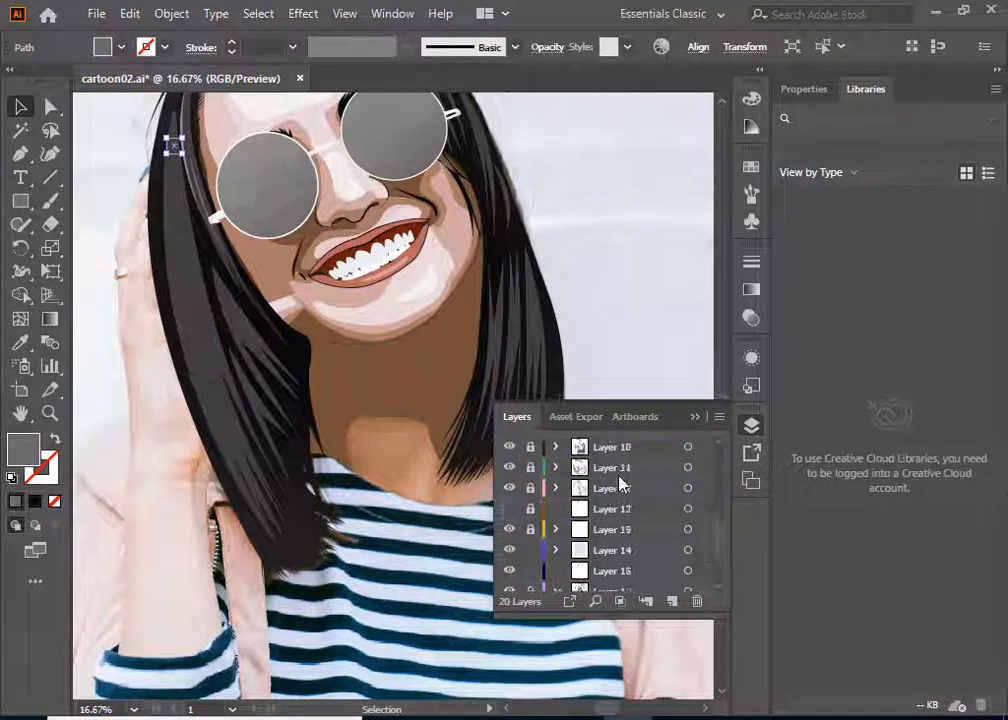
pyautogui.scroll(4, 640, 467)
pyautogui.click(672, 601)
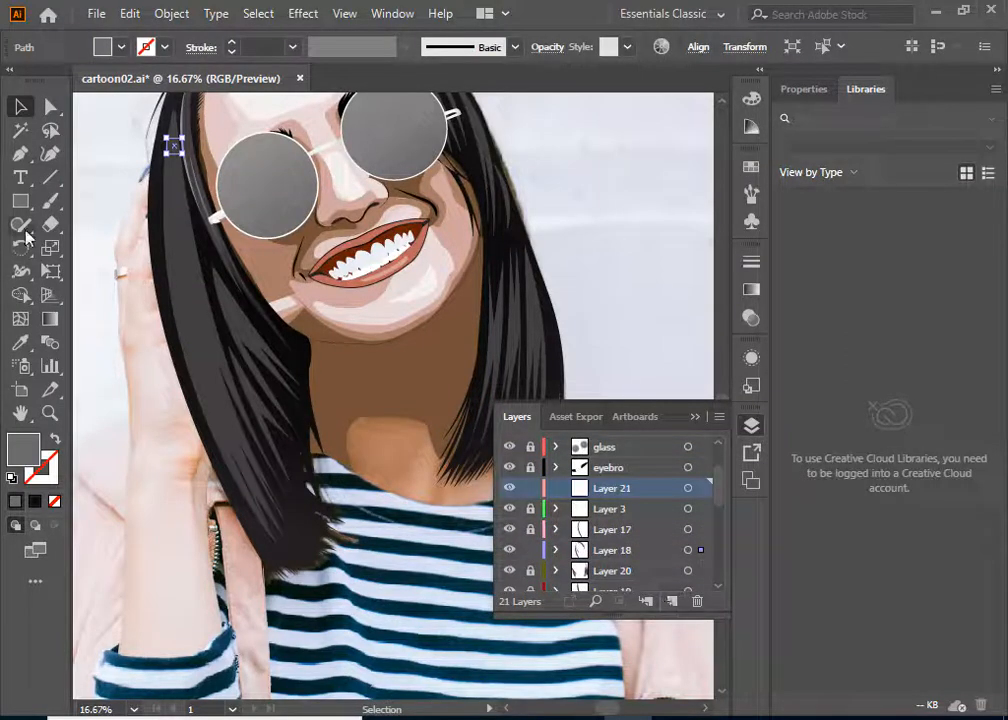
# Step: Set the fill colour to lighter grey 7F7E7E and remove the stray anchor point on the left-hand hair
pyautogui.doubleClick(24, 448)
pyautogui.write('7F7E7E')
pyautogui.press('Return')
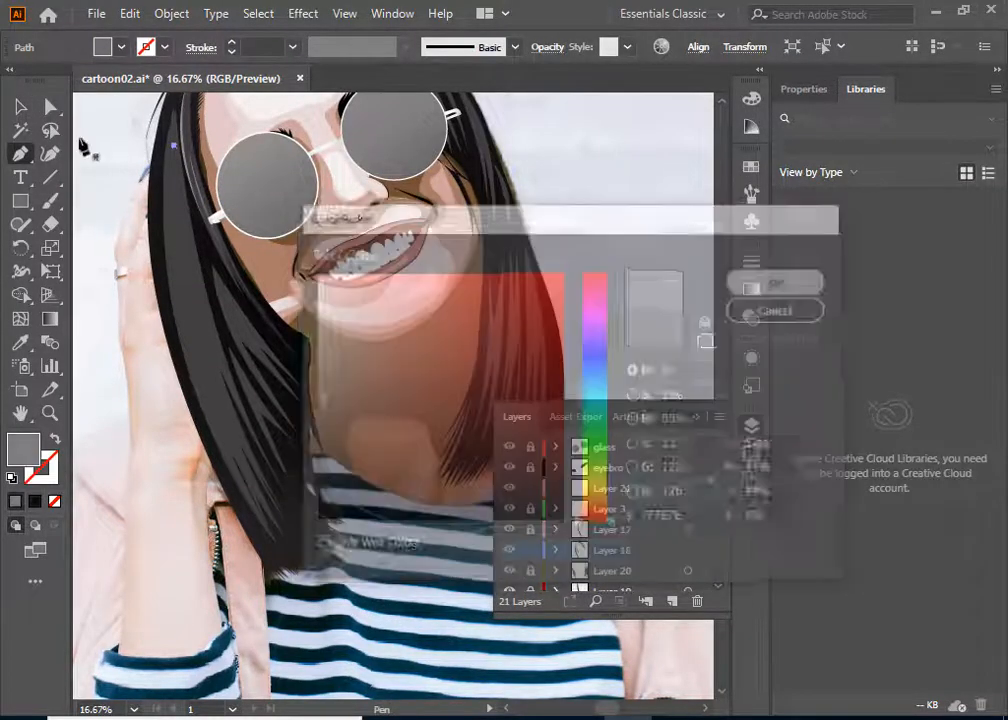
pyautogui.hotkey('ctrl', 'z')
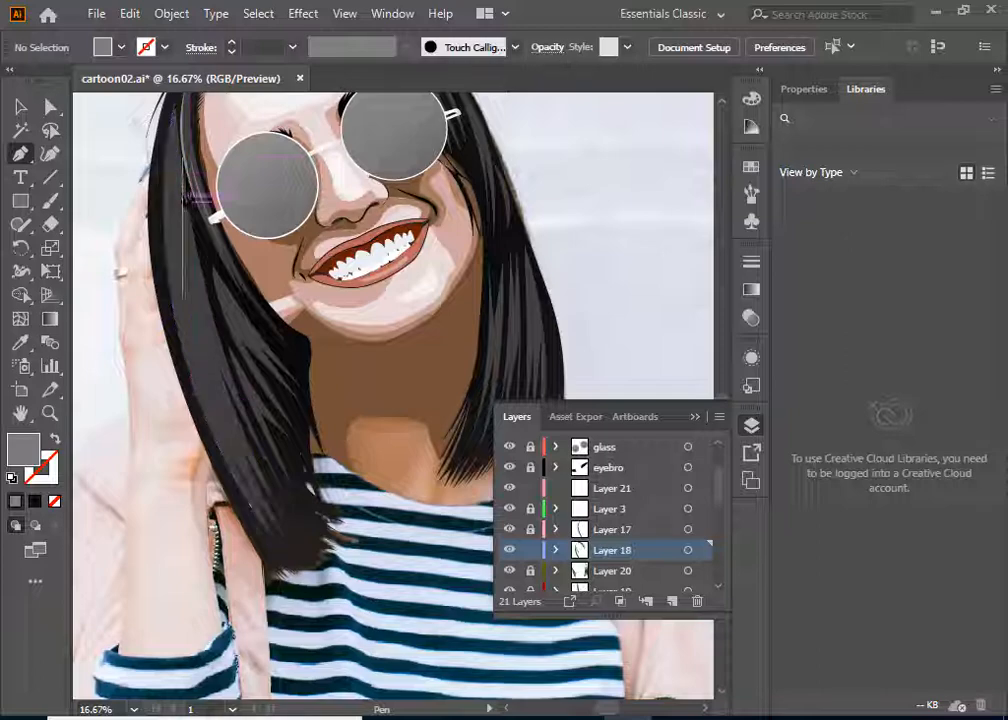
# Step: Draw the inner edge of a long curved highlight down the left-hand hair, with a notched lower tip
pyautogui.click(174, 155)
pyautogui.hotkey('ctrl', '+')
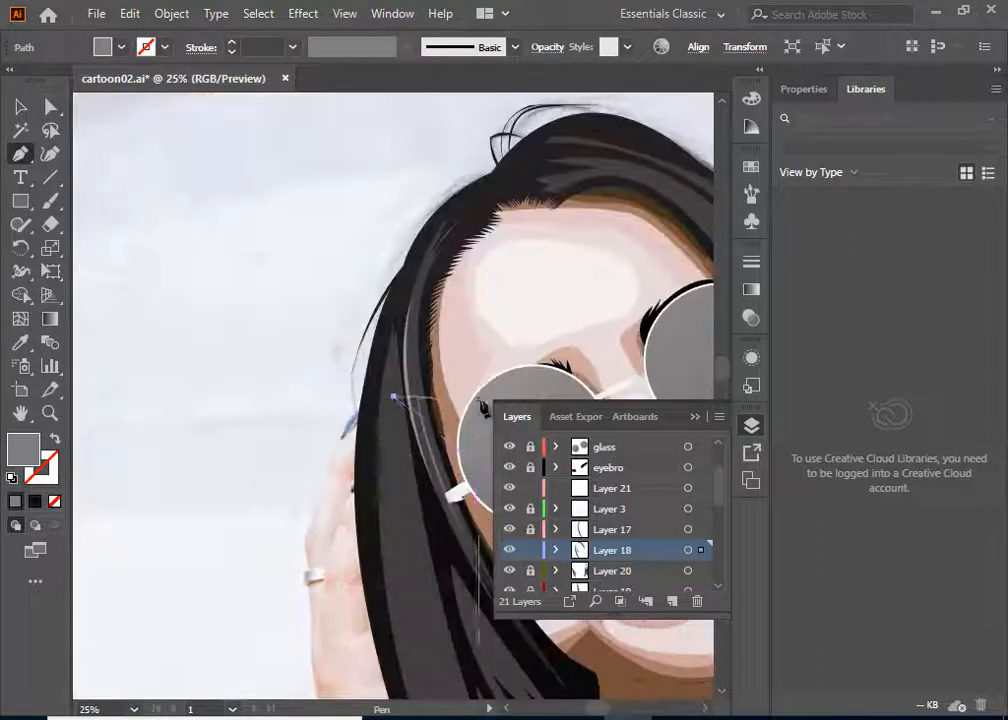
pyautogui.scroll(-3, 440, 440)
pyautogui.scroll(-2, 420, 462)
pyautogui.moveTo(461, 562); pyautogui.dragTo(532, 683)
pyautogui.scroll(-3, 450, 400)
pyautogui.click(464, 410)
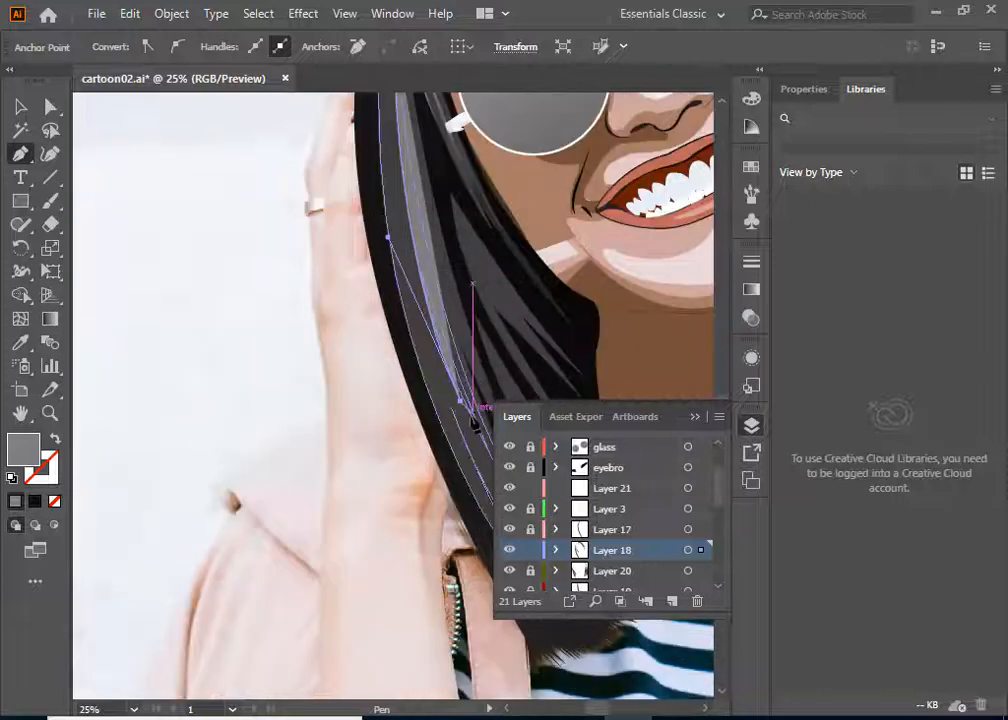
# Step: Curve the long highlight's outer edge back up the left-hand hair and finish it with a split pointed top
pyautogui.hscroll(3, 330, 455)
pyautogui.scroll(5, 280, 390)
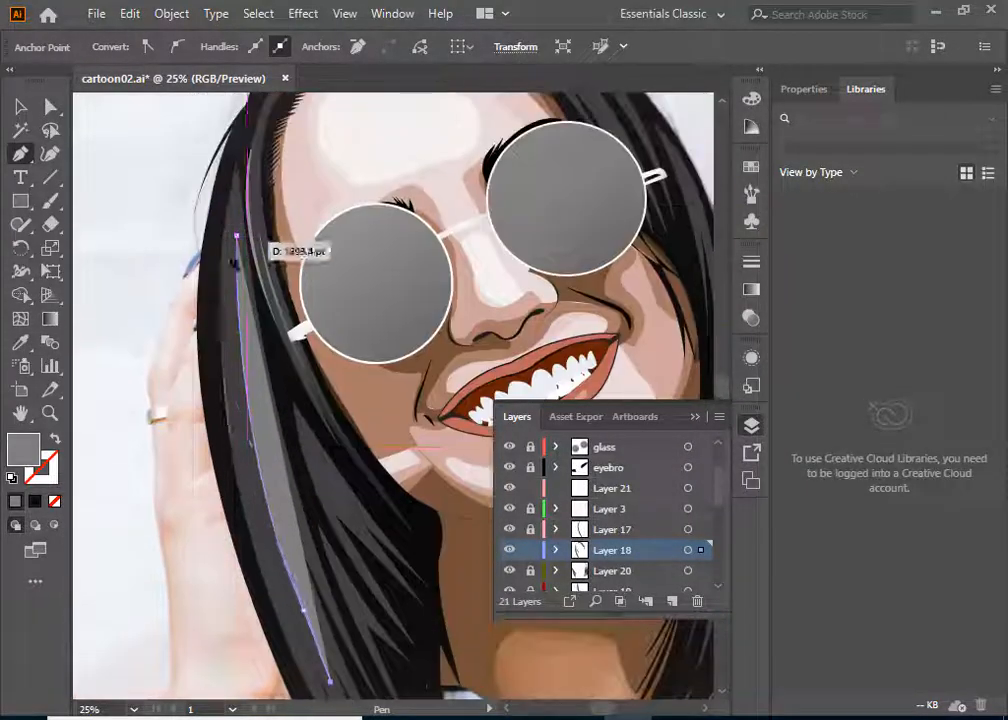
pyautogui.moveTo(246, 540); pyautogui.dragTo(247, 473)
pyautogui.scroll(3, 238, 260)
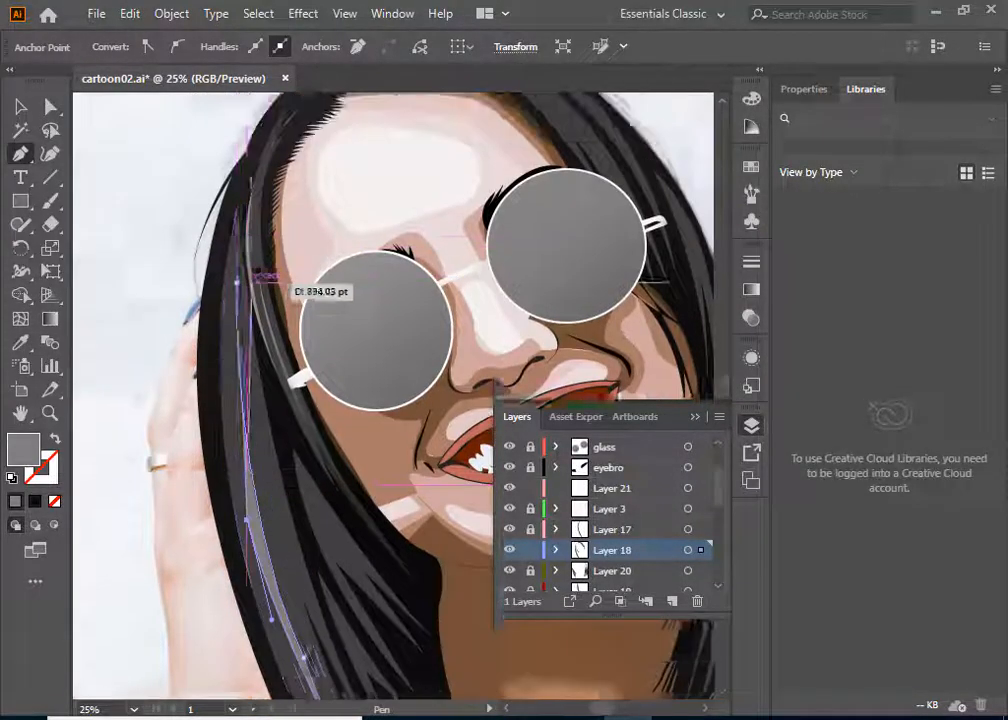
pyautogui.moveTo(230, 293); pyautogui.dragTo(250, 171)
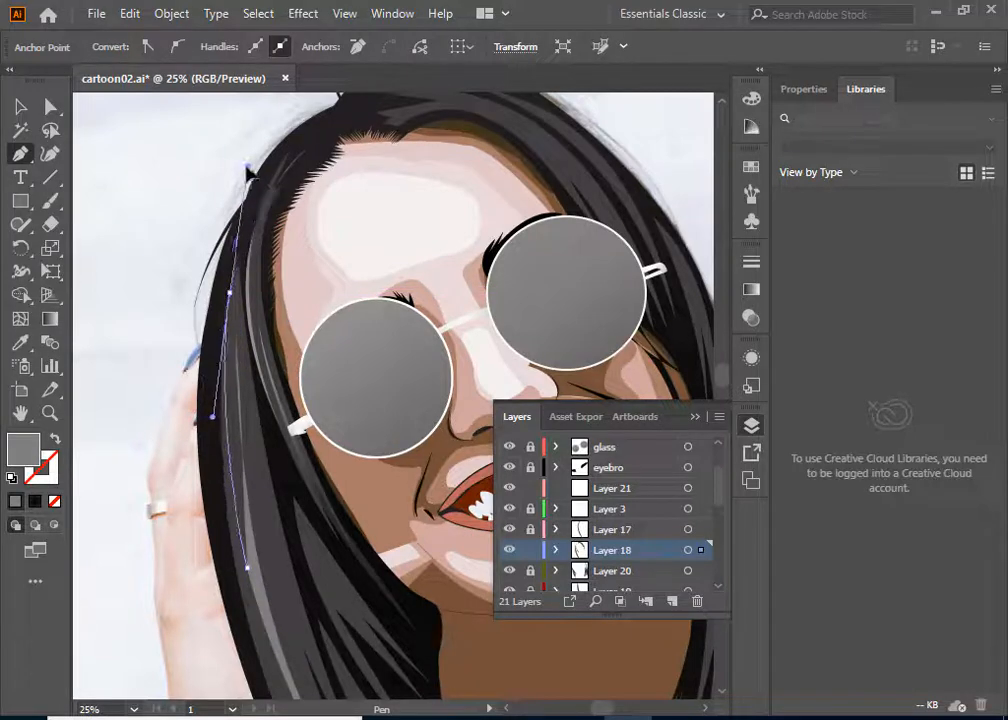
pyautogui.click(230, 293)
pyautogui.click(232, 411)
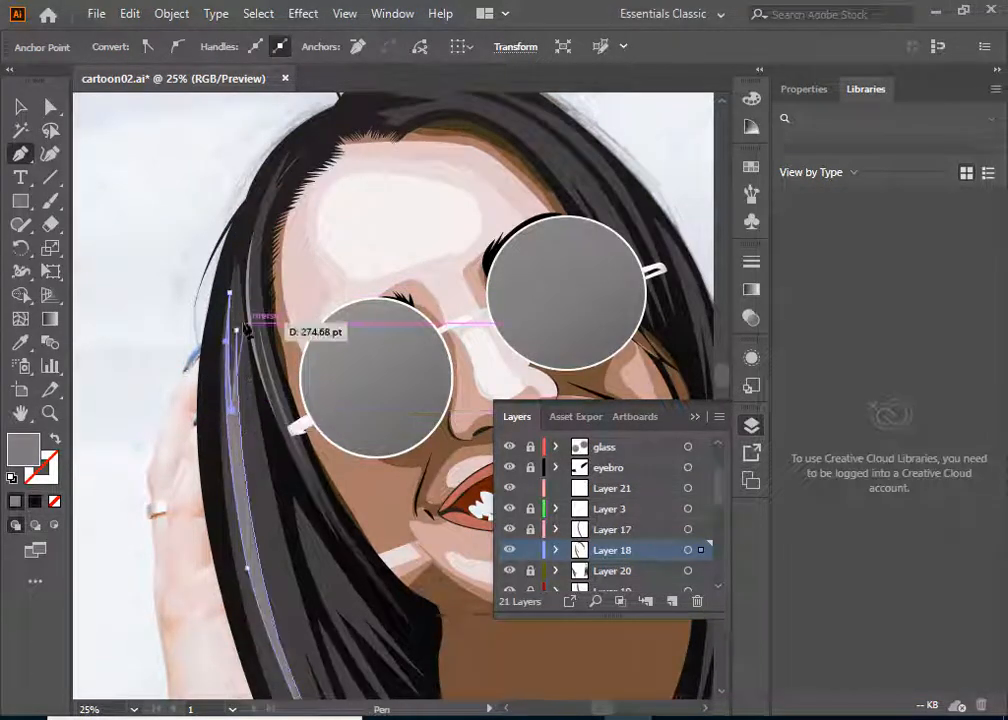
# Step: Draw a second long highlight beside the first on the left-hand hair, with a forked lower end, and close it
pyautogui.scroll(-4, 245, 340)
pyautogui.click(240, 239)
pyautogui.scroll(-9, 286, 408)
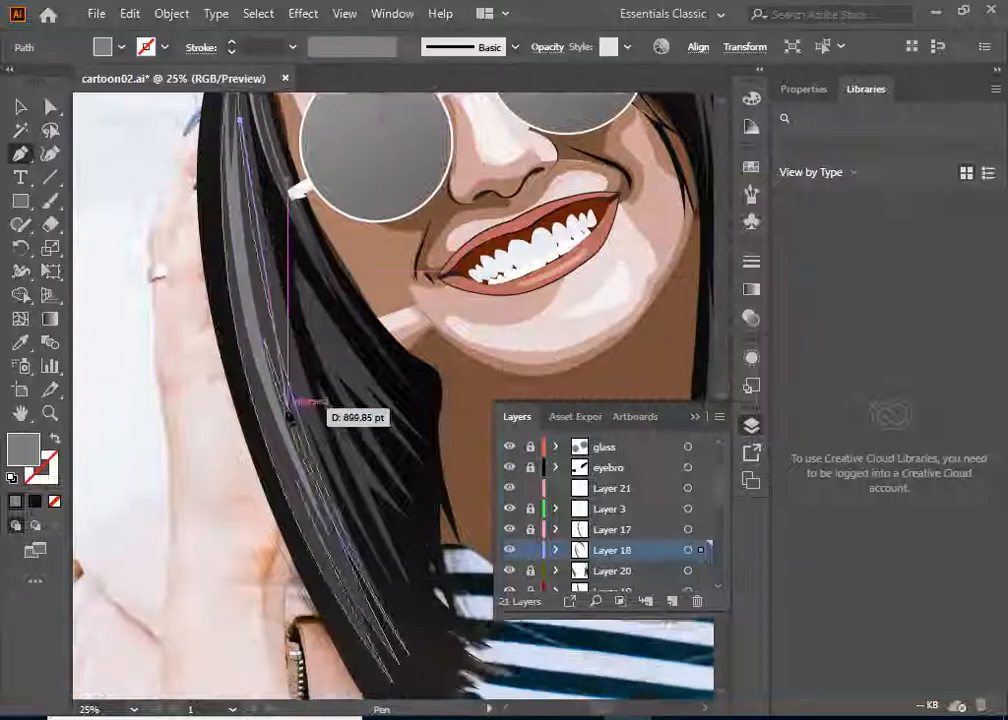
pyautogui.moveTo(307, 367); pyautogui.dragTo(372, 519)
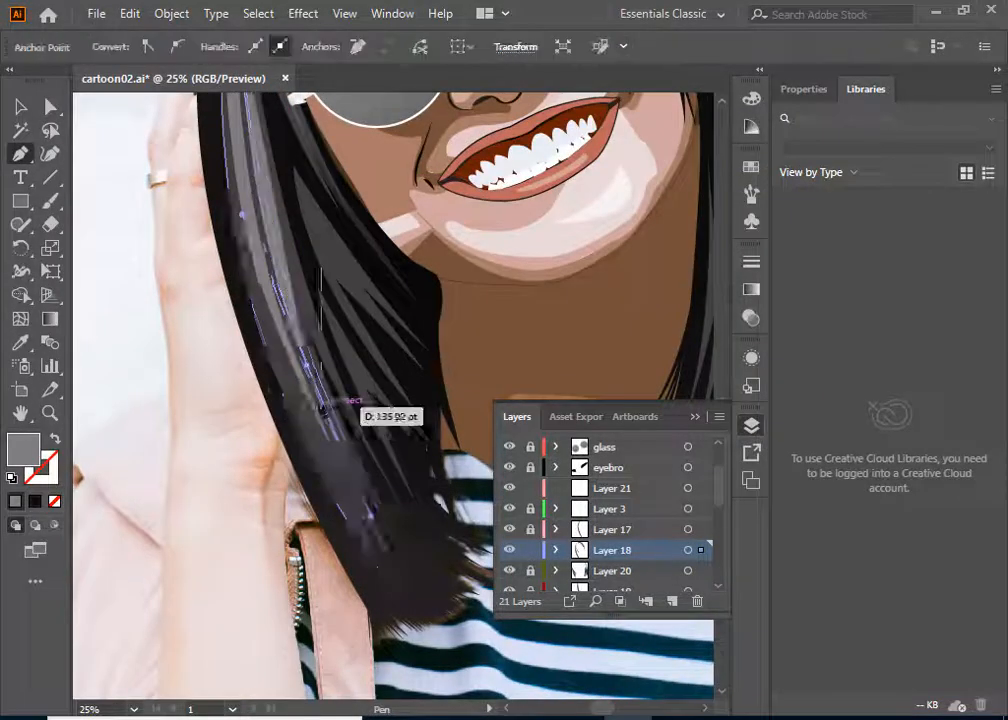
pyautogui.click(307, 367)
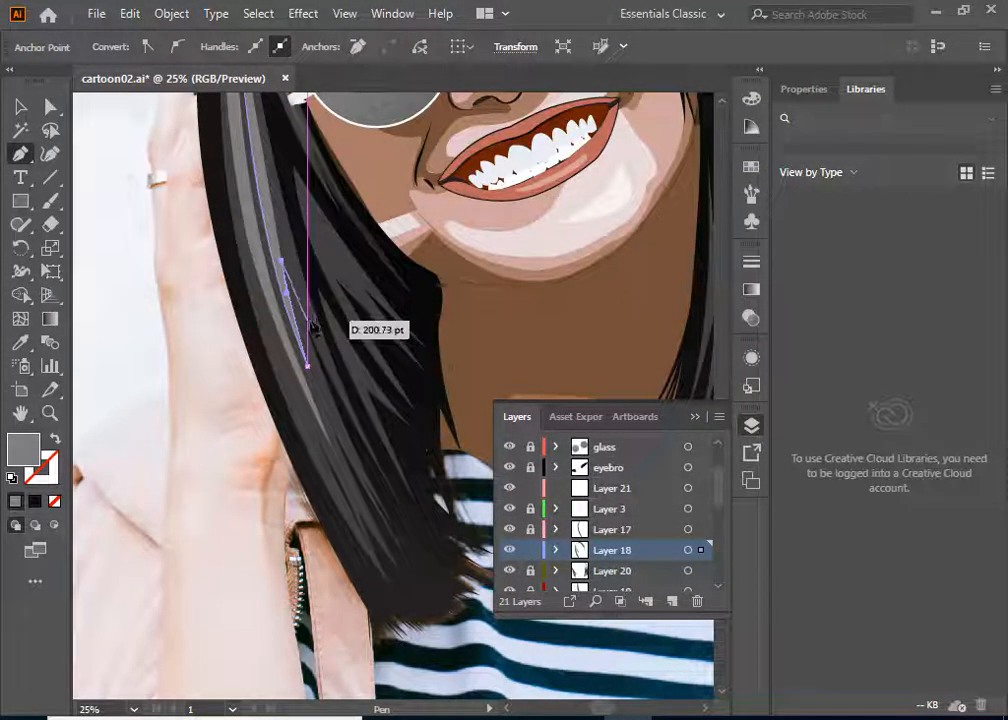
pyautogui.scroll(10, 313, 329)
pyautogui.hotkey('ctrl', 'z')
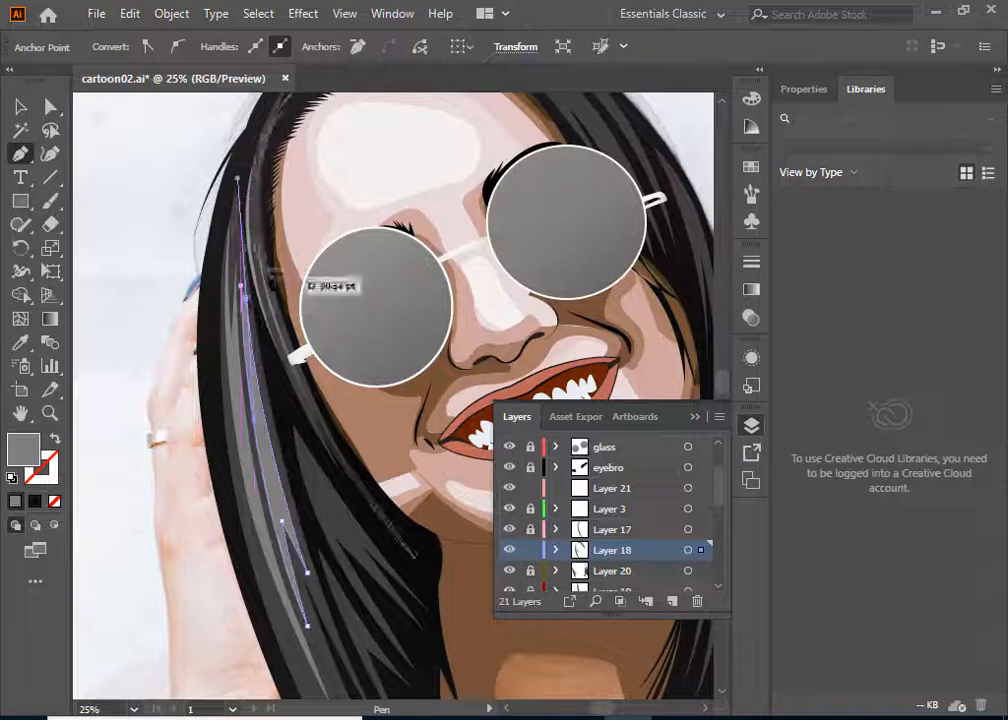
pyautogui.click(248, 357)
pyautogui.click(240, 286)
# Step: Draw two short pointed highlights, one below the other, on the left-hand hair beside the jaw
pyautogui.moveTo(437, 442); pyautogui.dragTo(252, 210)
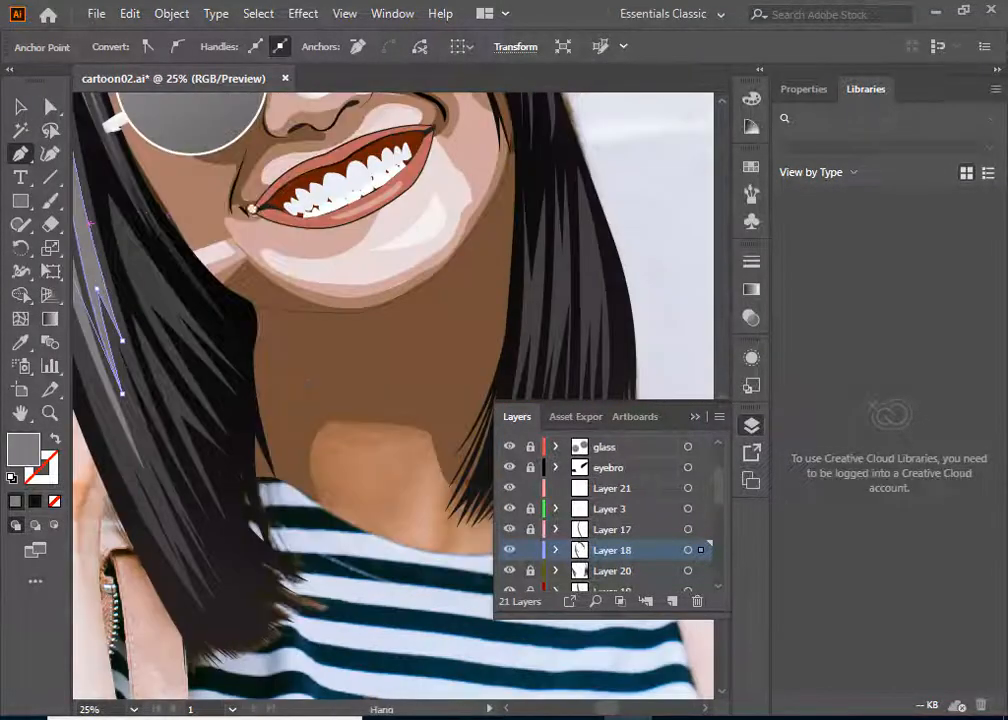
pyautogui.click(118, 217)
pyautogui.moveTo(181, 311); pyautogui.dragTo(208, 338)
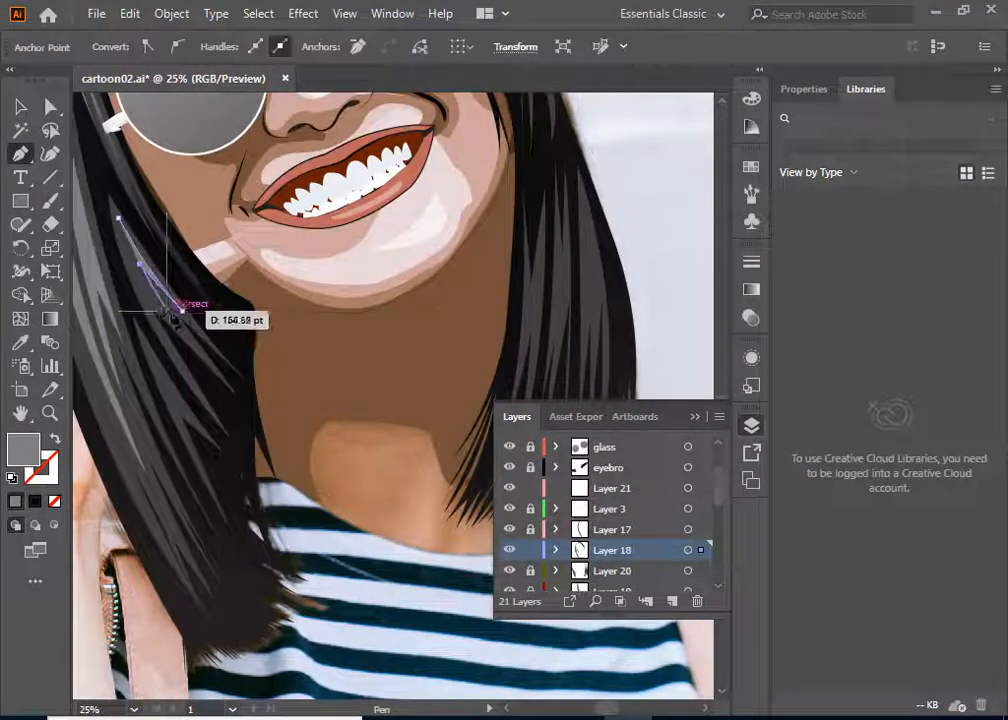
pyautogui.scroll(-3, 138, 232)
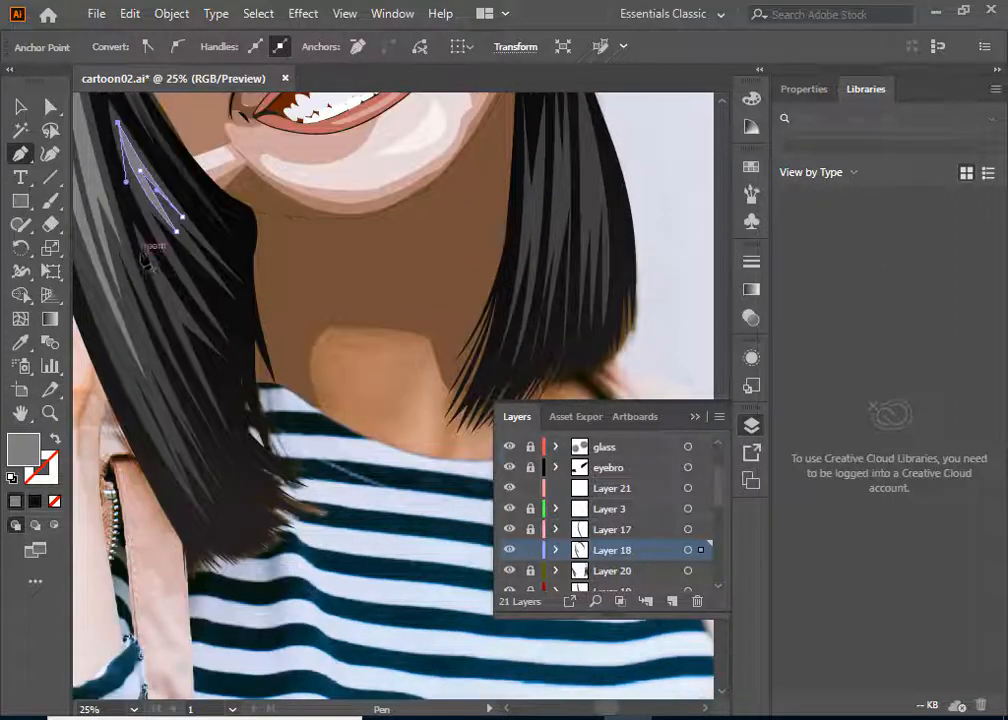
pyautogui.click(147, 254)
pyautogui.click(193, 325)
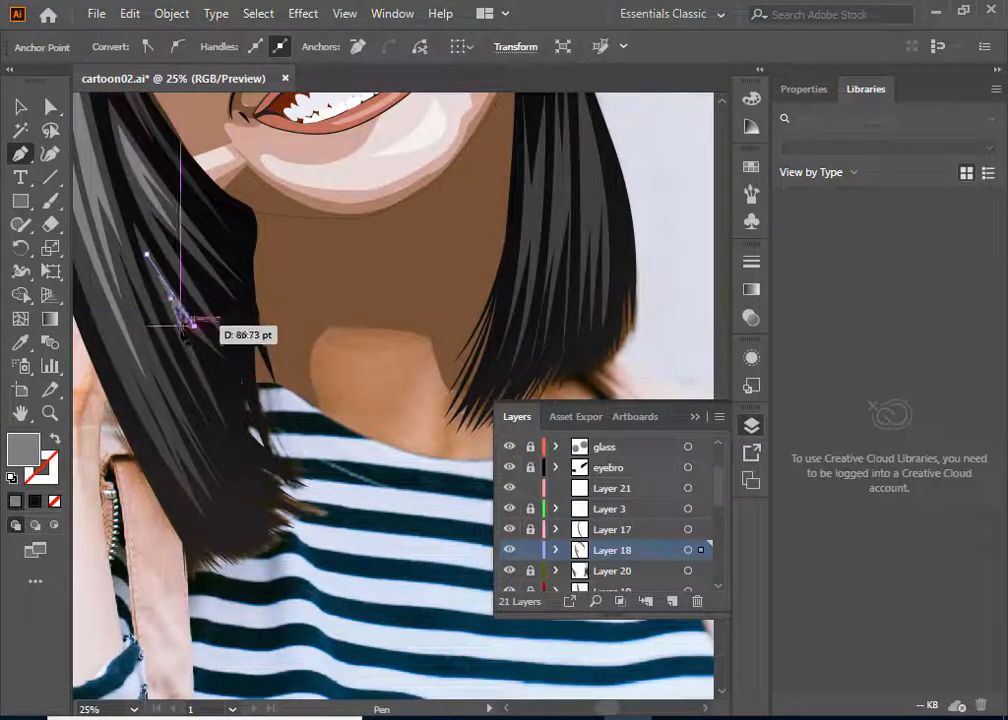
pyautogui.moveTo(184, 329); pyautogui.dragTo(178, 326)
# Step: Draw two thin curved highlights on the crown hair above the right sunglasses lens
pyautogui.scroll(10, 315, 445)
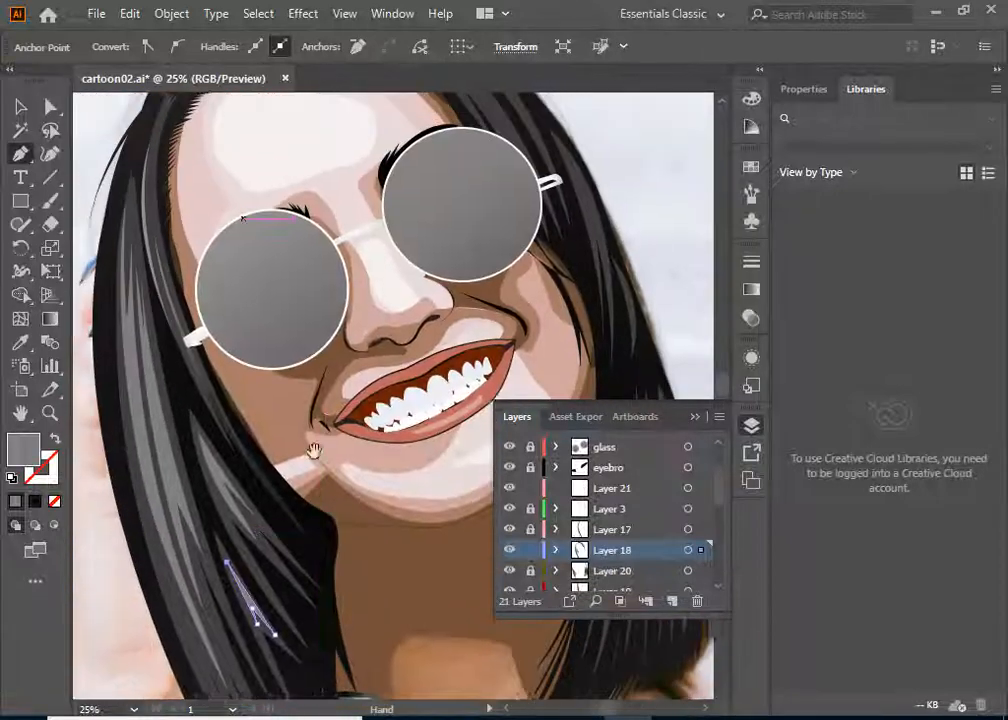
pyautogui.click(204, 275)
pyautogui.moveTo(320, 345); pyautogui.dragTo(349, 350)
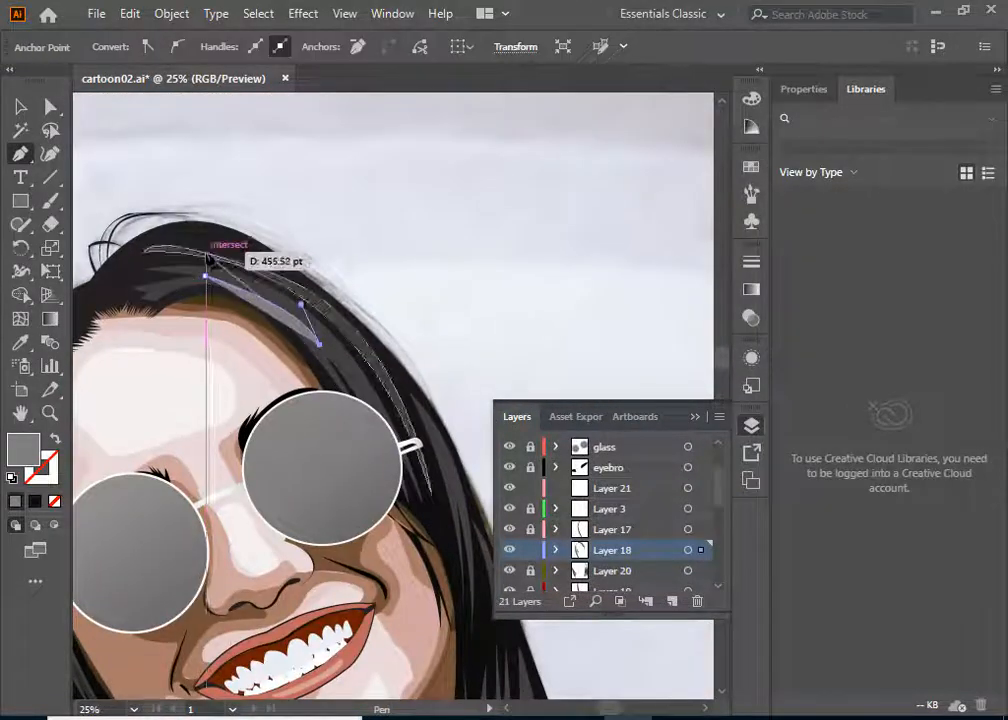
pyautogui.click(288, 288)
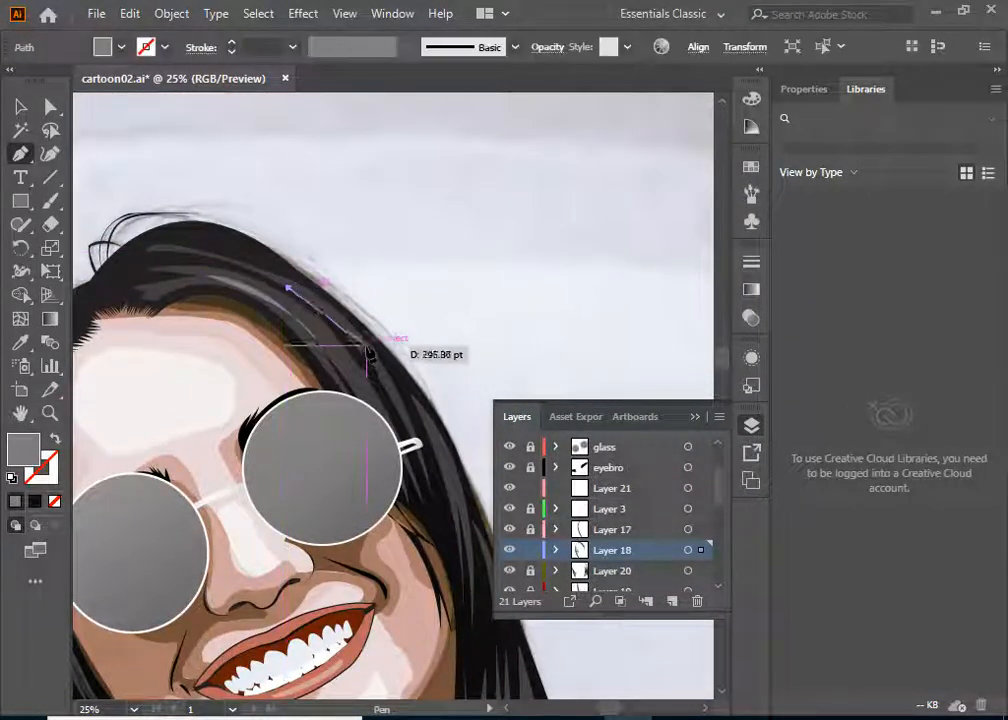
pyautogui.moveTo(375, 362); pyautogui.dragTo(400, 398)
pyautogui.moveTo(288, 288); pyautogui.dragTo(241, 279)
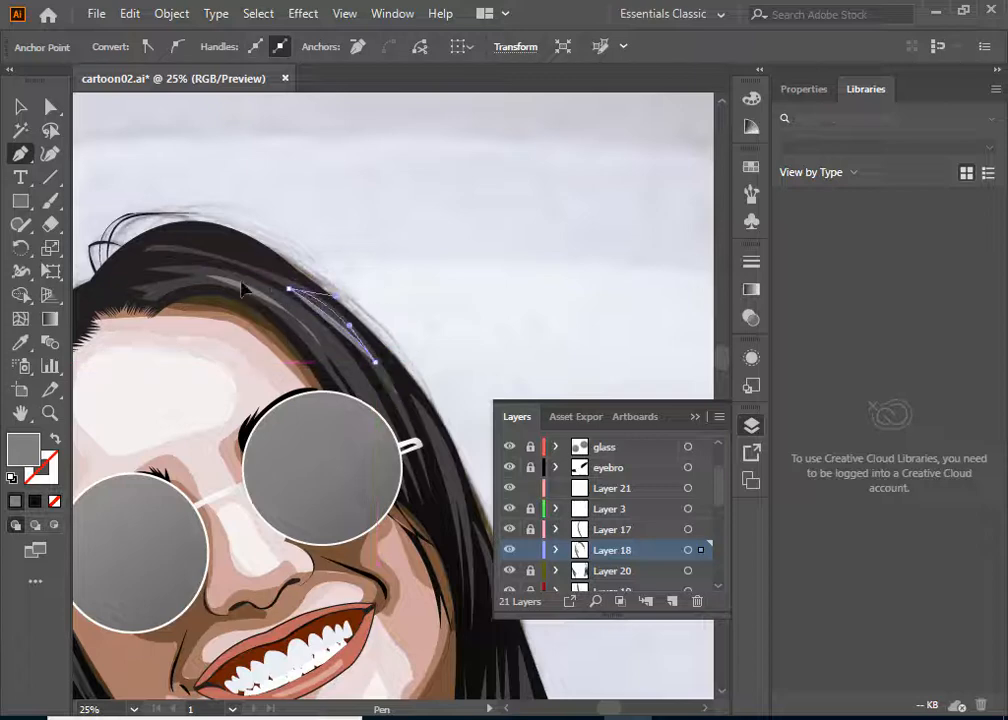
# Step: Draw a small highlight beside the right sunglasses arm and a fork-ended one on the lower right-hand hair
pyautogui.moveTo(441, 459); pyautogui.dragTo(326, 365)
pyautogui.click(301, 265)
pyautogui.moveTo(301, 267); pyautogui.dragTo(305, 283)
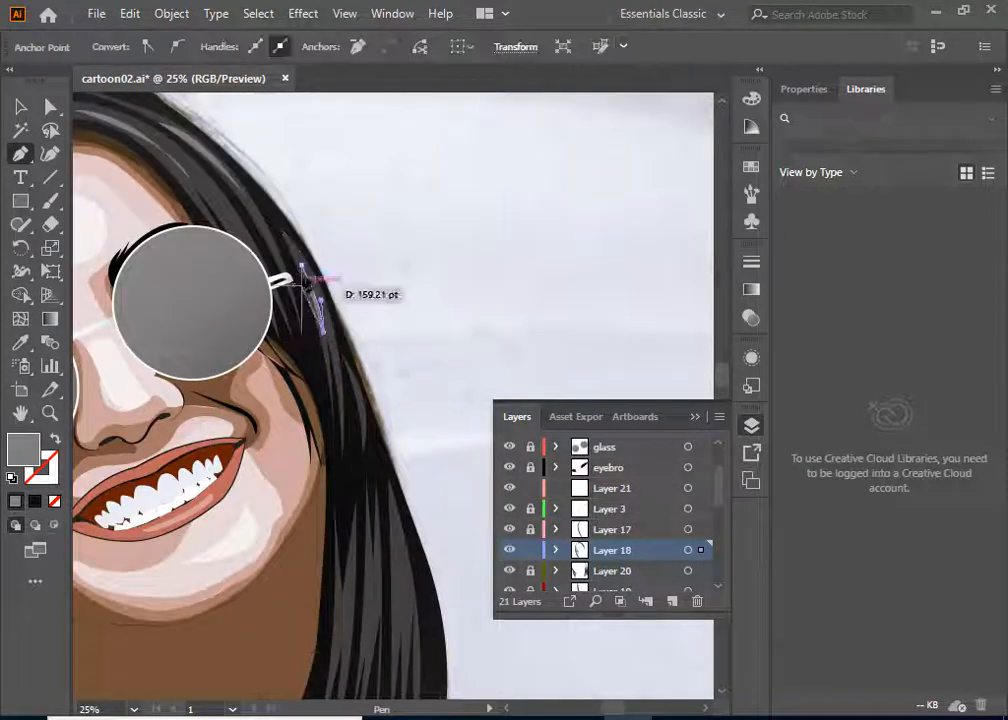
pyautogui.scroll(-4, 351, 398)
pyautogui.click(354, 326)
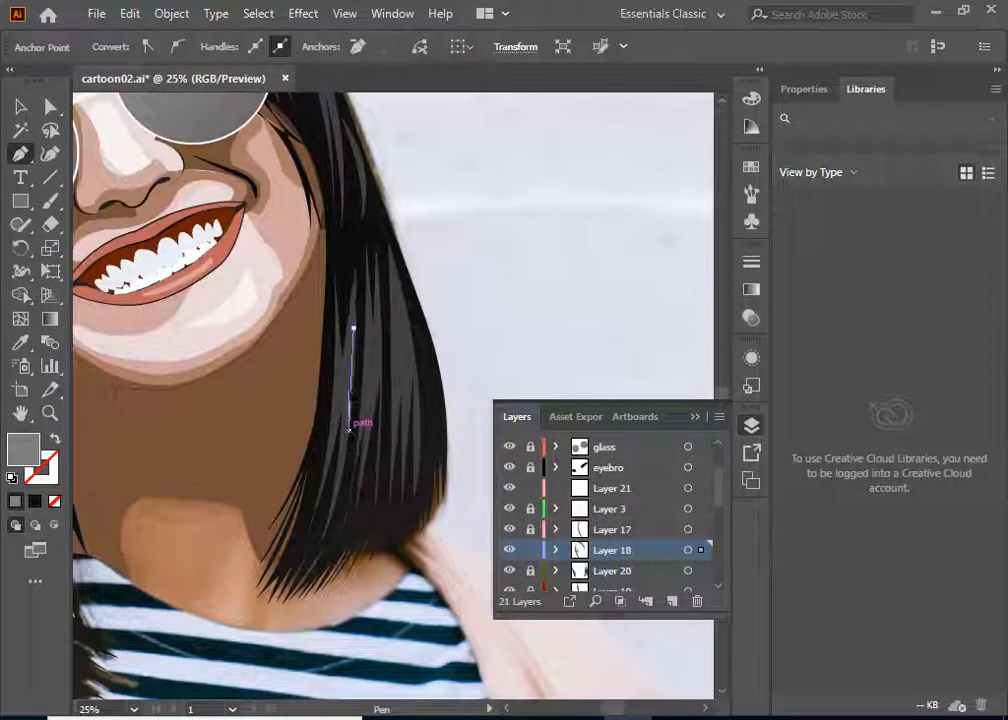
pyautogui.moveTo(337, 445); pyautogui.dragTo(345, 372)
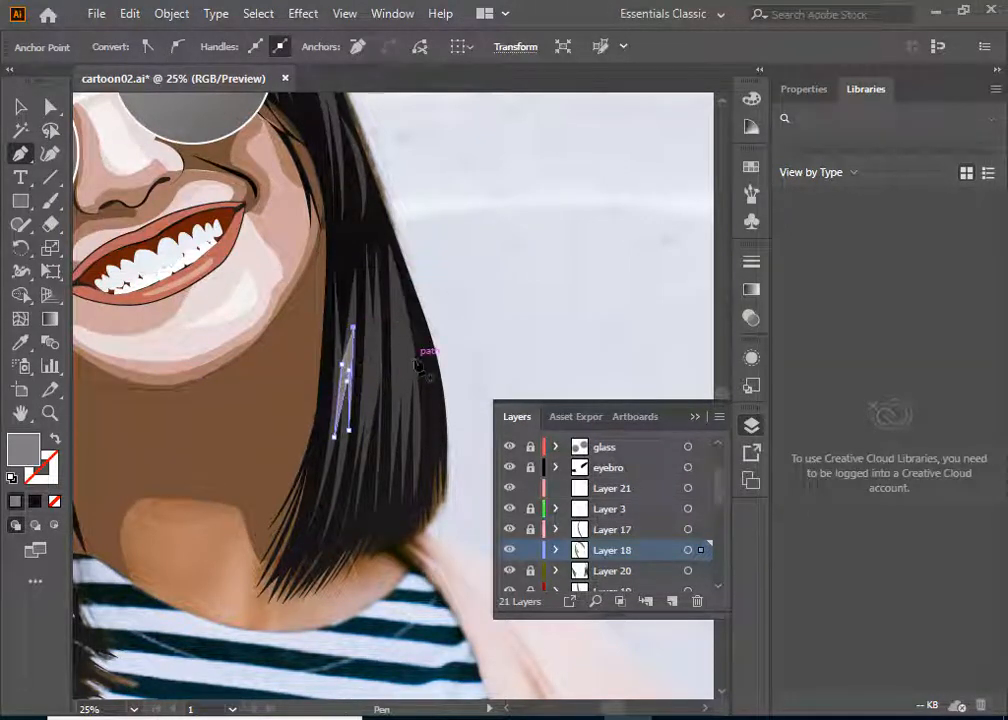
# Step: Draw two more narrow highlights on the lower right-hand hair, beside the fork-ended one, and deselect them
pyautogui.click(390, 275)
pyautogui.moveTo(405, 366); pyautogui.dragTo(408, 432)
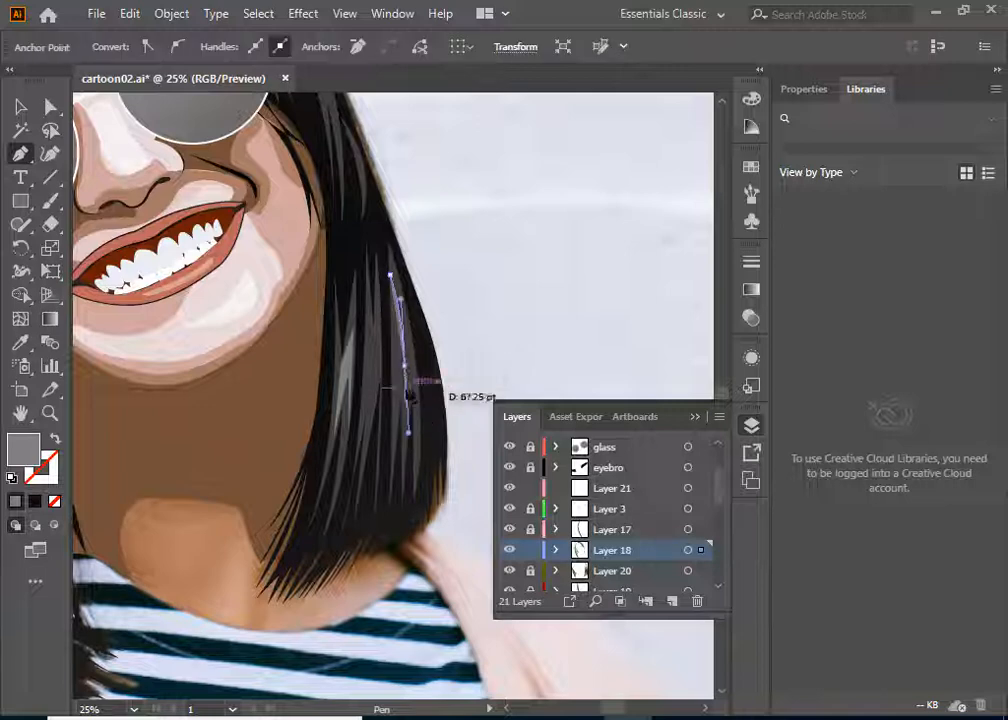
pyautogui.click(375, 331)
pyautogui.click(367, 403)
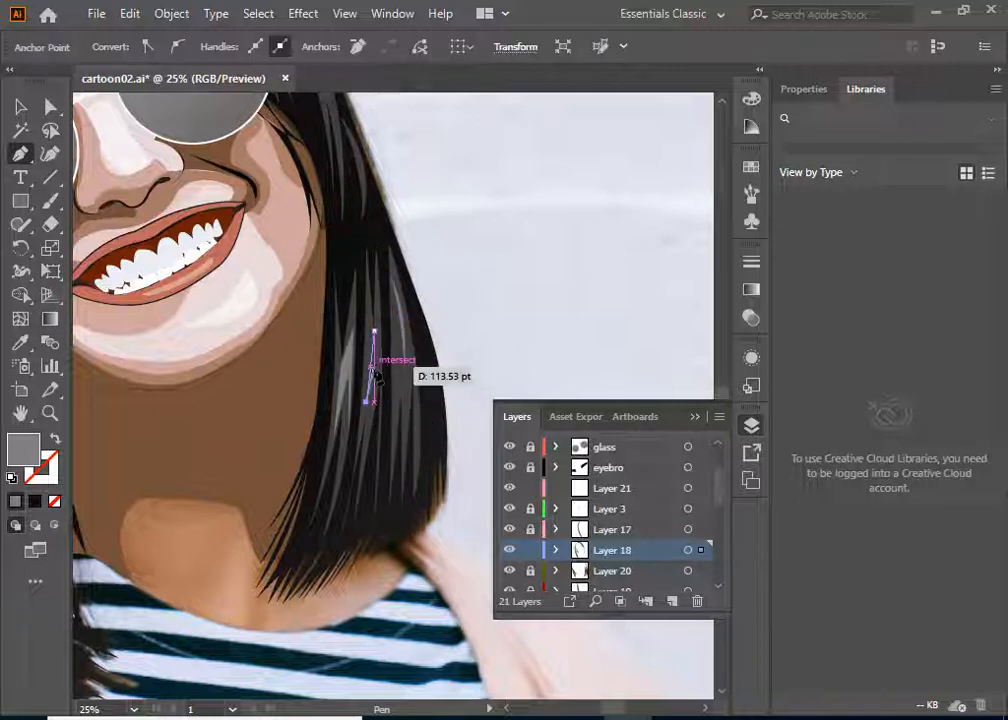
pyautogui.click(375, 367)
pyautogui.click(21, 107)
pyautogui.click(303, 457)
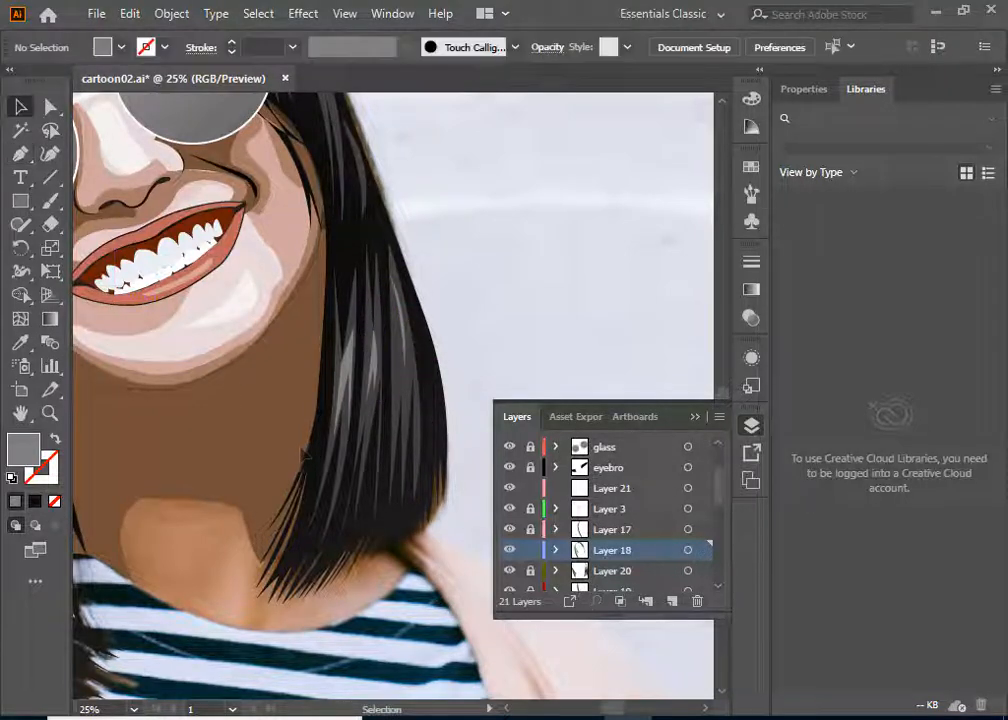
# Step: Hide the reference photo layer, Layer 1, to show the whole vector portrait on the blank artboard
pyautogui.hotkey('ctrl', '-')
pyautogui.hotkey('ctrl', '-')
pyautogui.hotkey('ctrl', '-')
pyautogui.hotkey('ctrl', '-')
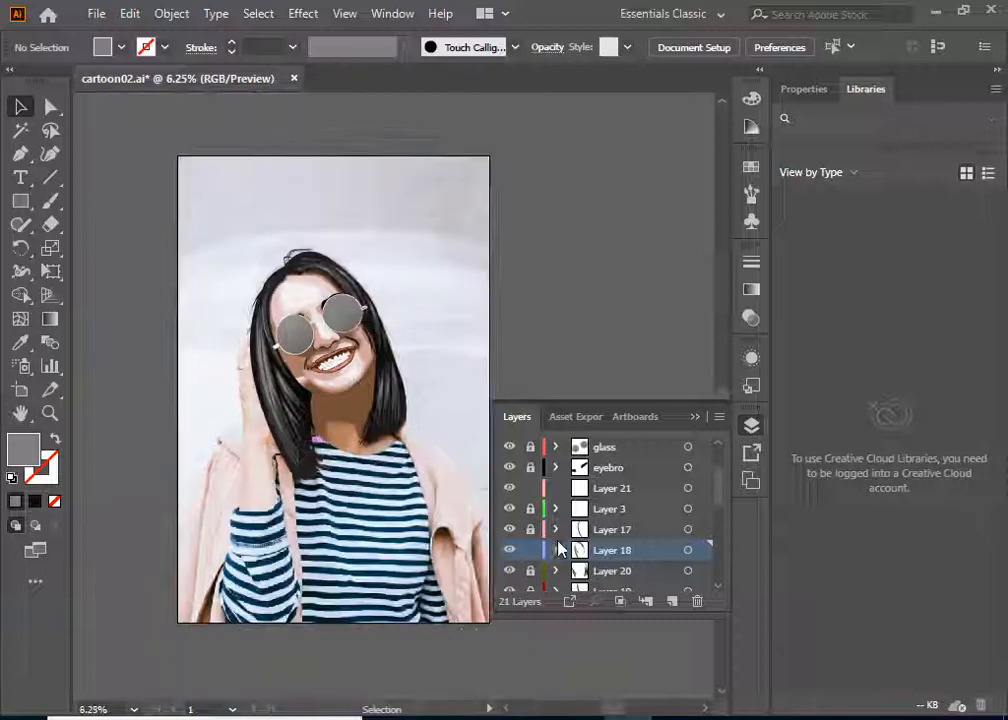
pyautogui.scroll(-5, 558, 548)
pyautogui.click(509, 519)
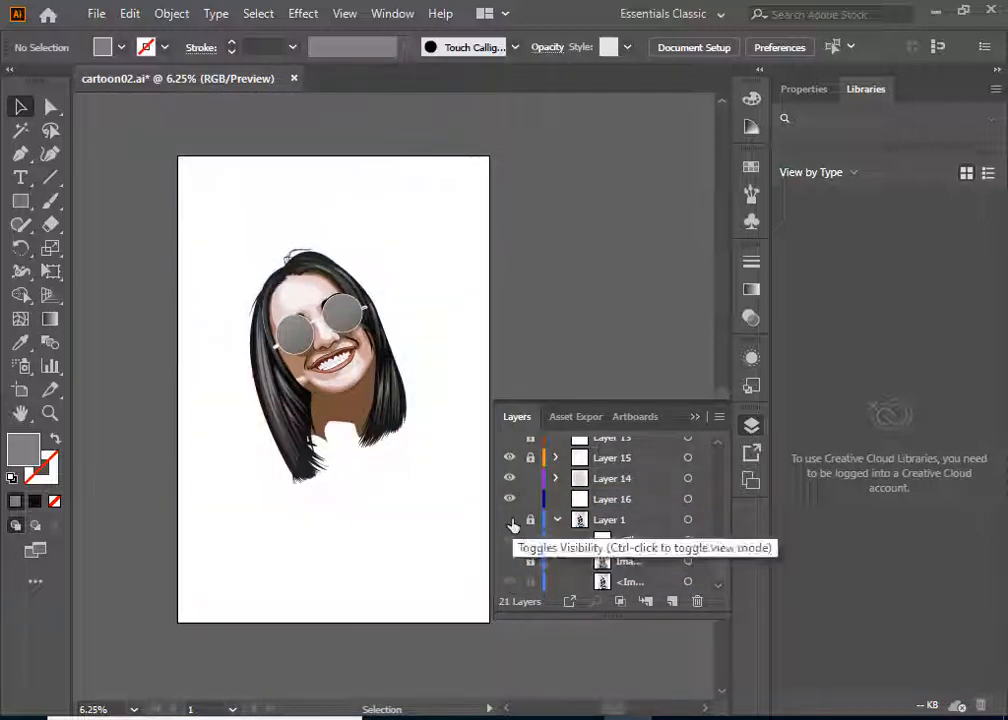